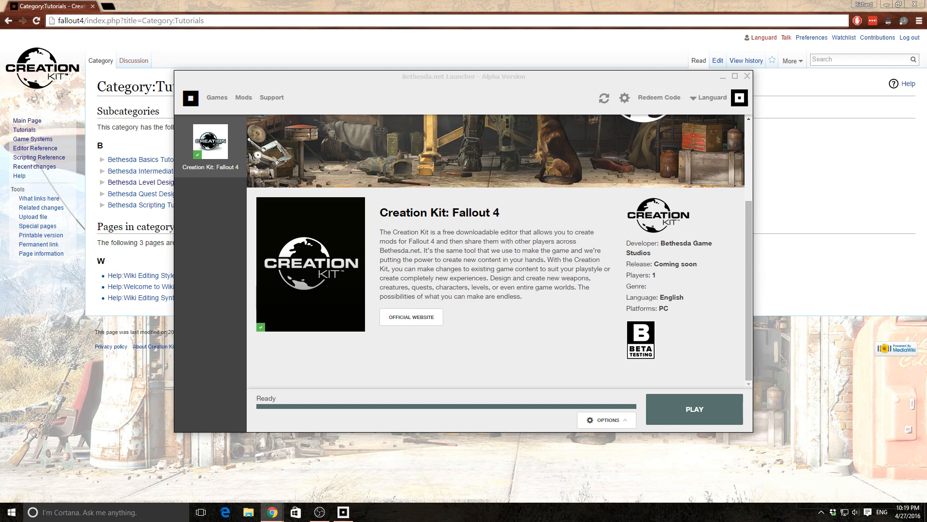
# - Launch the Creation Kit for Fallout 4 and review the Creation Kit Keyboard Mapping wiki page in the browser, closing it when finished
pyautogui.click(684, 412)
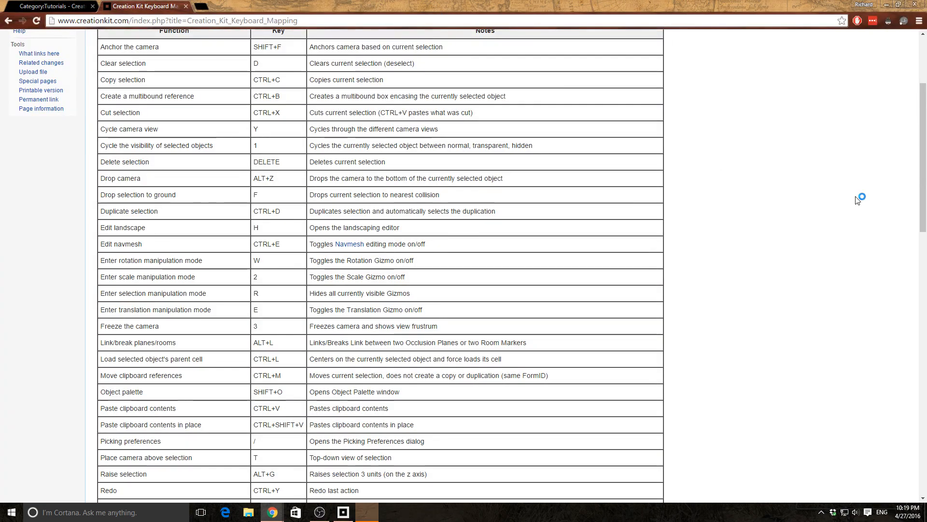
pyautogui.scroll(3, 284, 208)
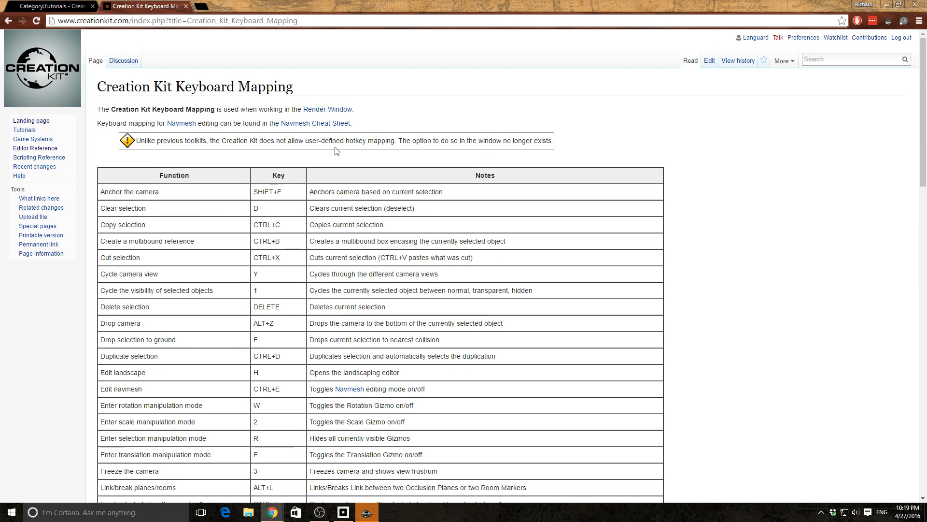
pyautogui.scroll(-3, 336, 151)
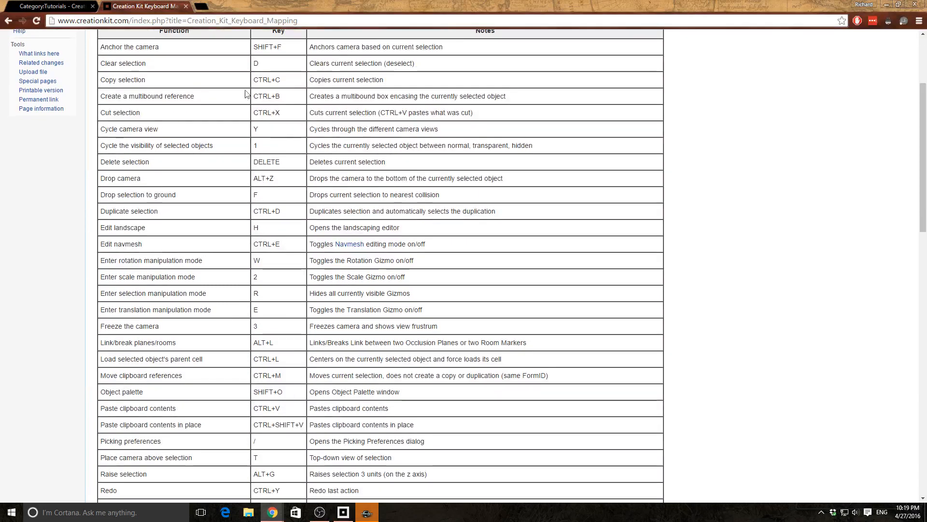
pyautogui.moveTo(159, 6); pyautogui.dragTo(926, 4)
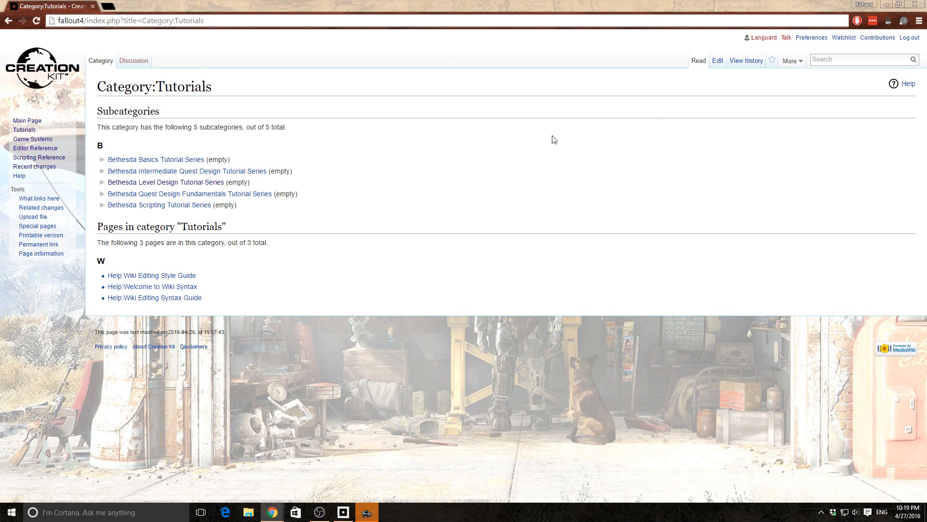
# - Switch to the Creation Kit and choose the data to load, with TestVault.esp as the active file and Fallout4.esm included
pyautogui.click(367, 512)
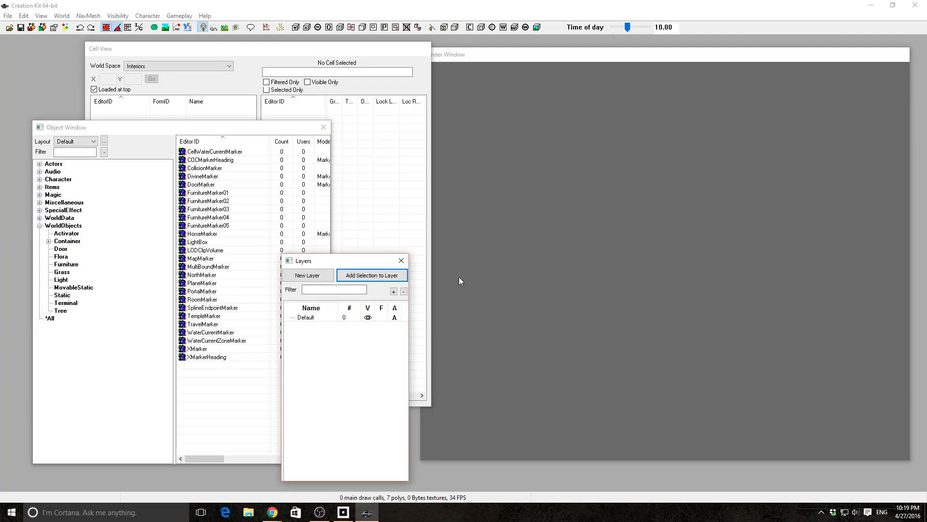
pyautogui.click(7, 16)
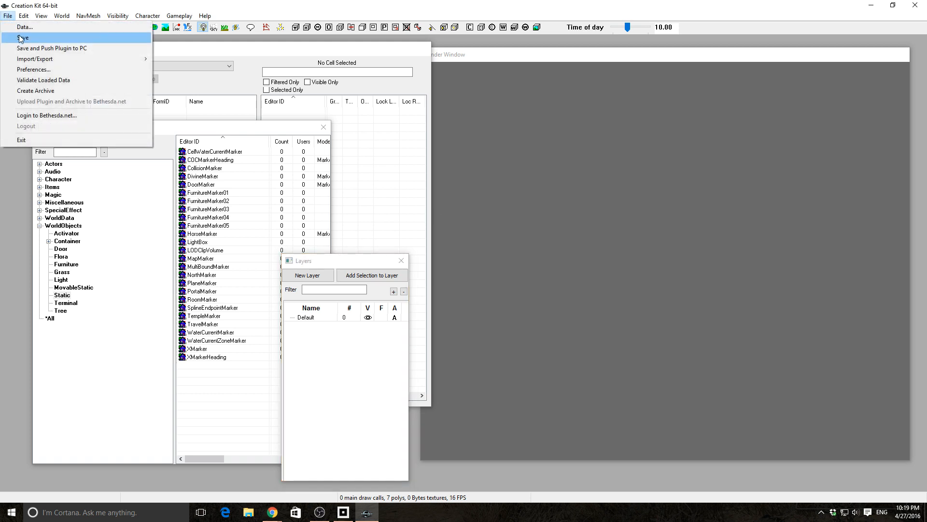
pyautogui.click(22, 28)
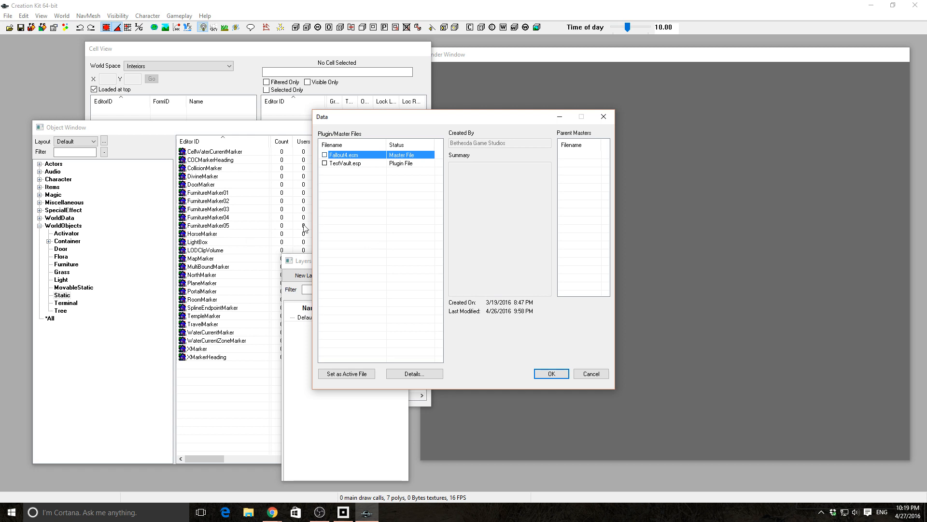
pyautogui.click(339, 164)
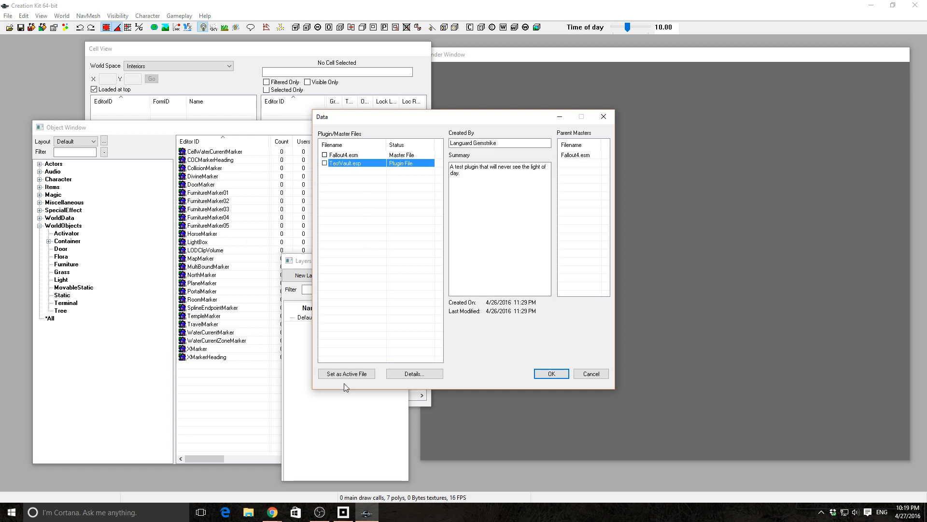
pyautogui.click(358, 375)
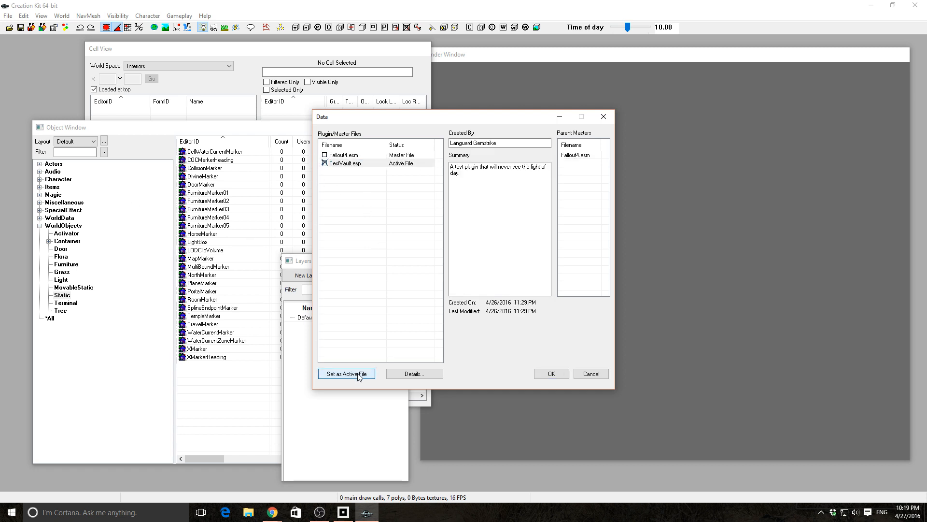
pyautogui.doubleClick(327, 156)
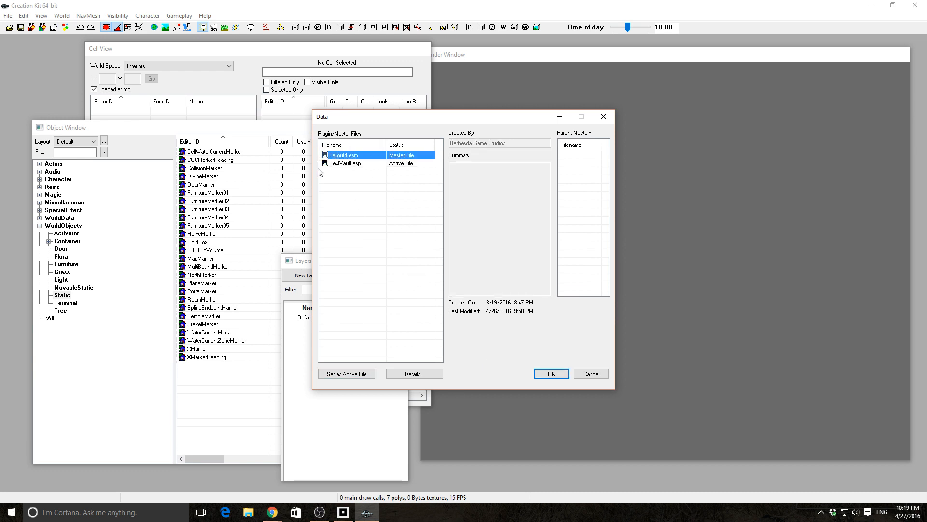
# - Try to load the data files with the active status removed from TestVault.esp, and decline to continue without an active file
pyautogui.click(344, 164)
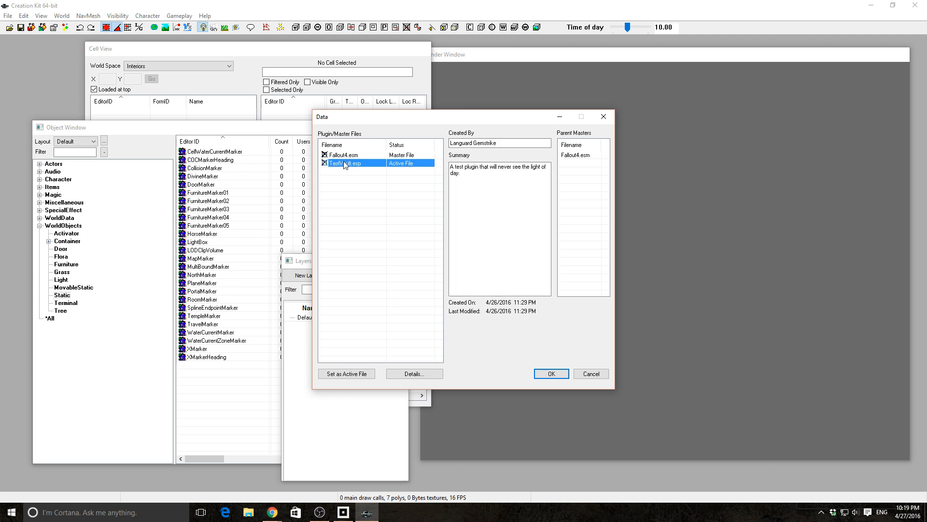
pyautogui.click(345, 374)
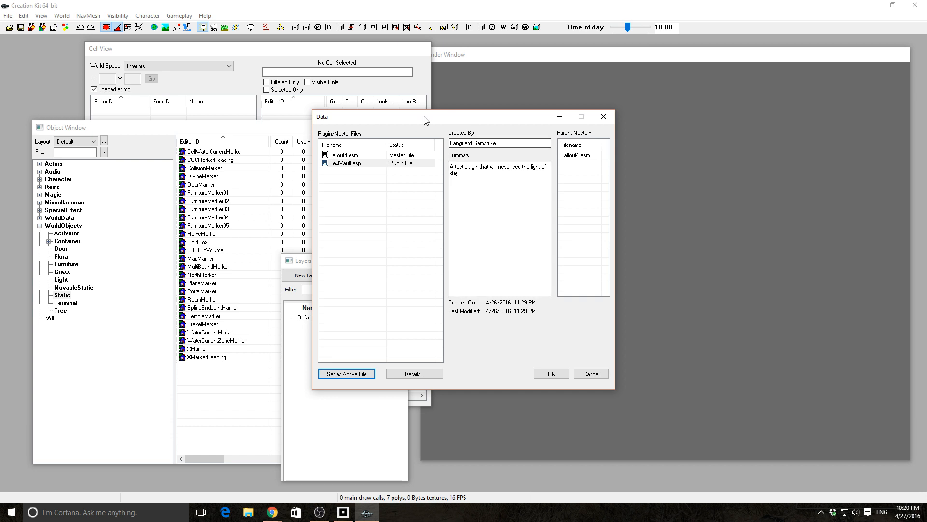
pyautogui.moveTo(433, 116); pyautogui.dragTo(462, 118)
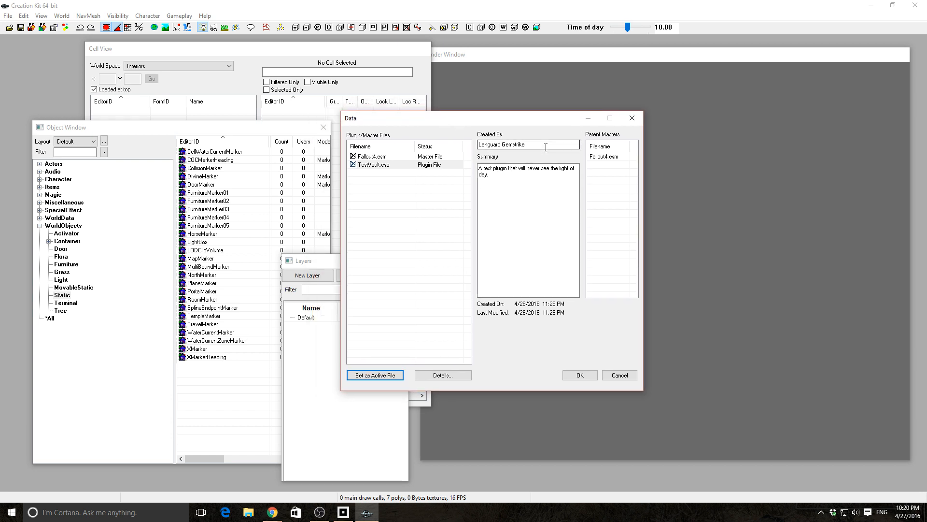
pyautogui.click(519, 180)
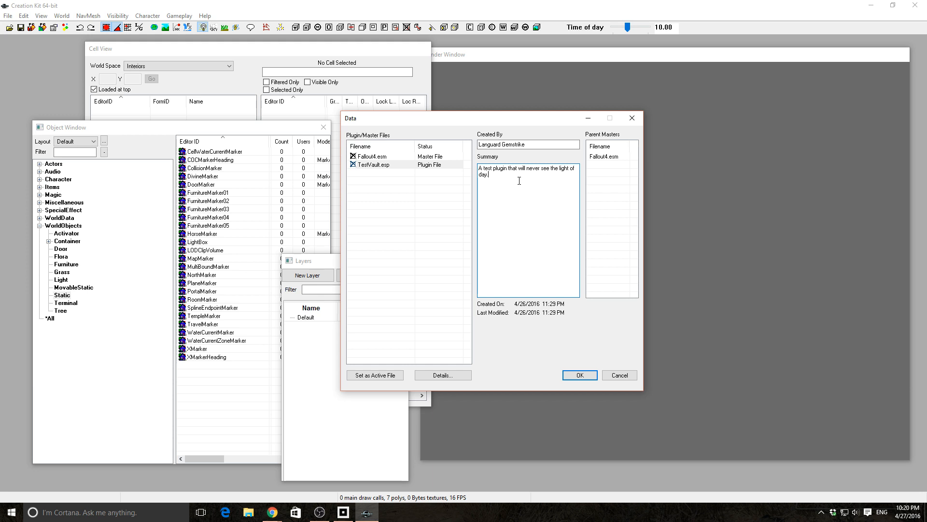
pyautogui.click(589, 377)
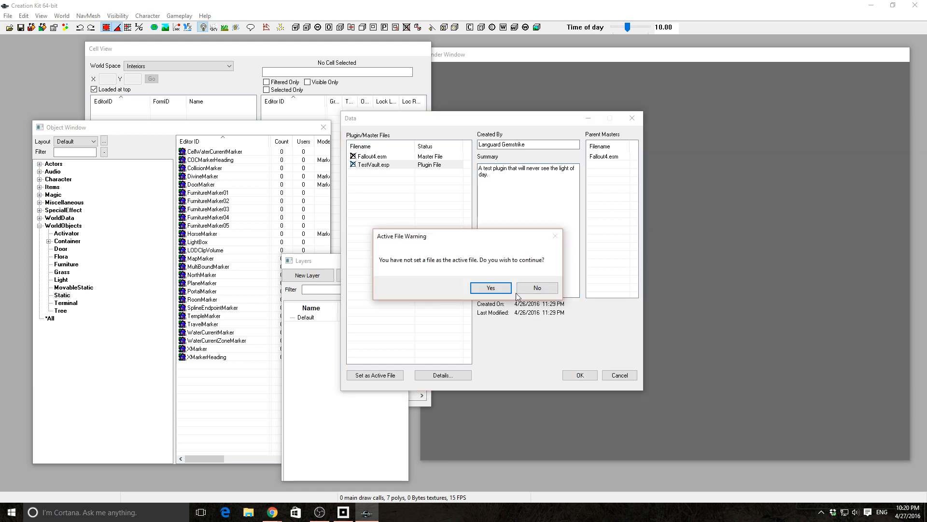
pyautogui.click(534, 288)
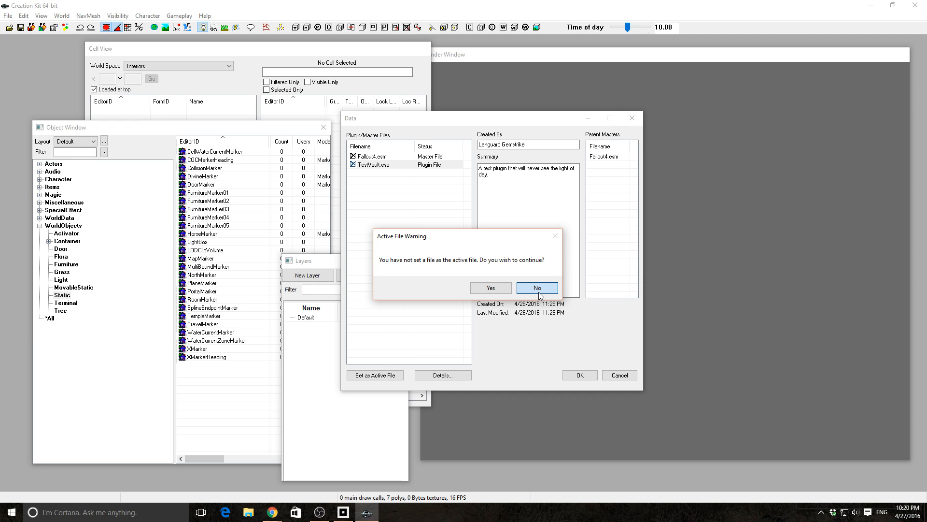
# - Set TestVault.esp as the active file and load it together with Fallout4.esm
pyautogui.click(370, 165)
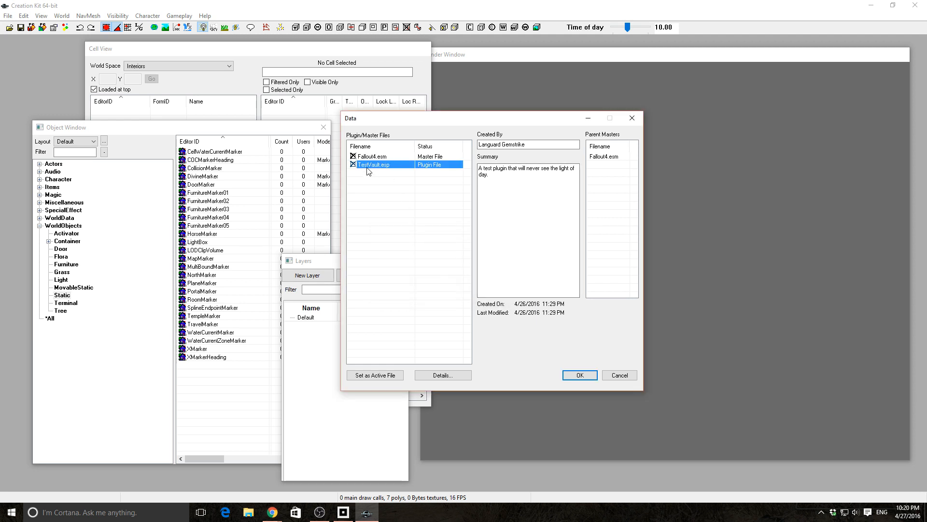
pyautogui.click(374, 376)
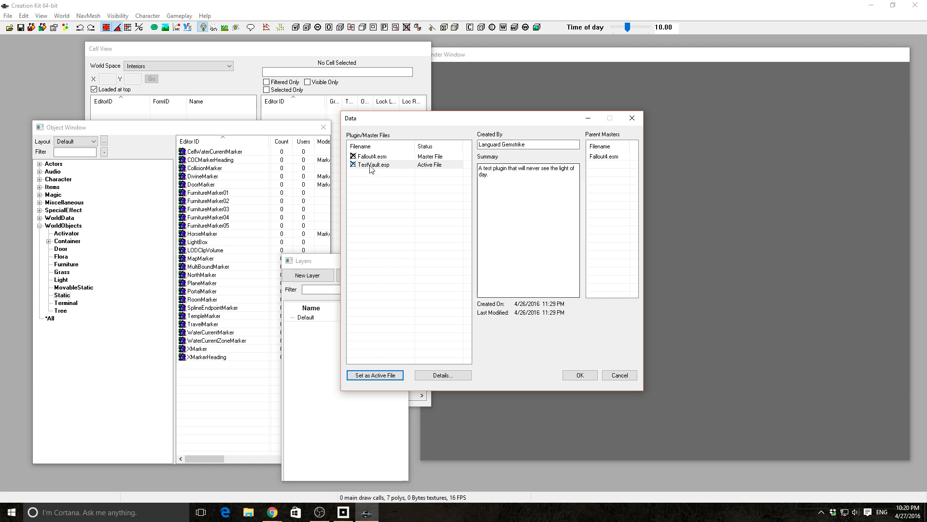
pyautogui.click(586, 377)
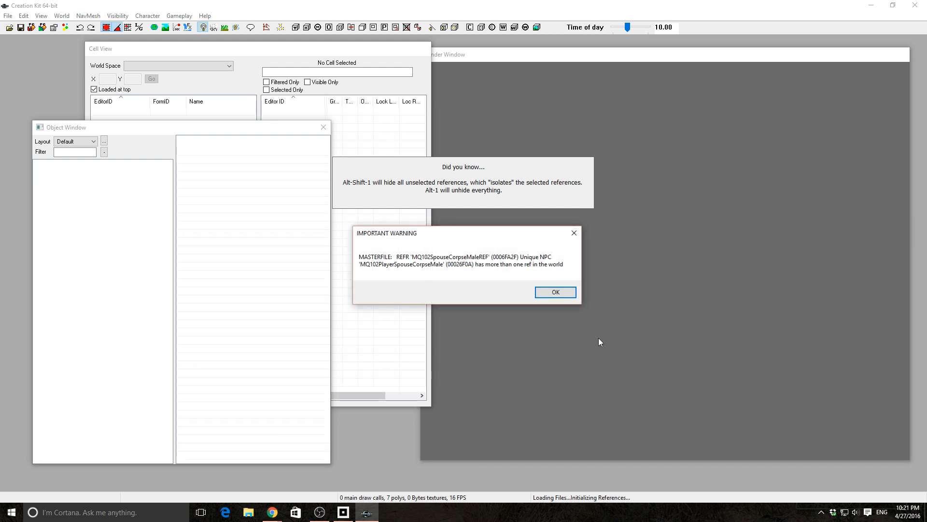
# - Dismiss every master file warning about duplicate unique NPC references so the data files finish loading
pyautogui.click(564, 295)
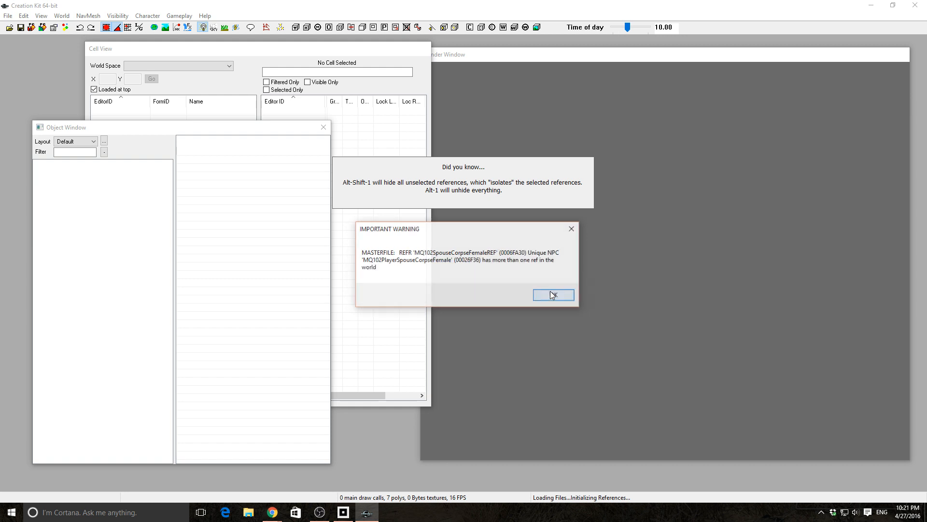
pyautogui.click(552, 294)
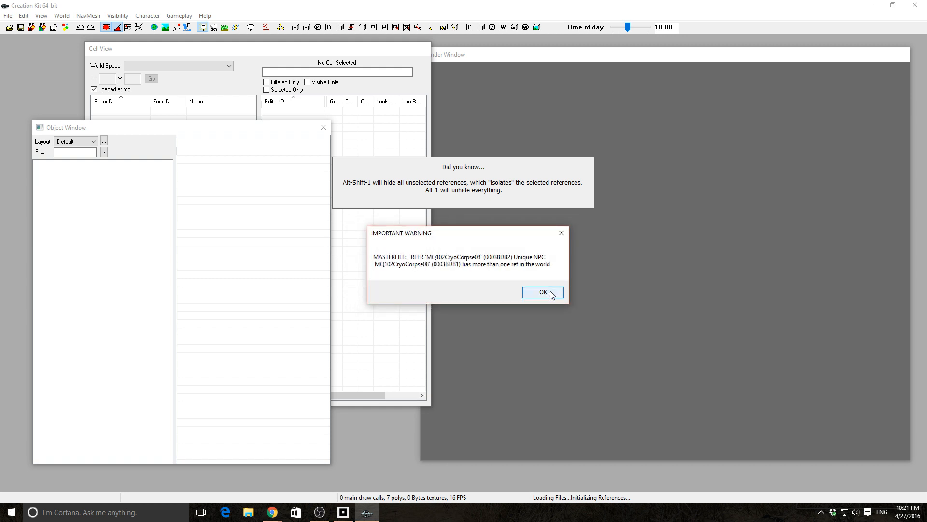
pyautogui.click(551, 292)
pyautogui.click(550, 292)
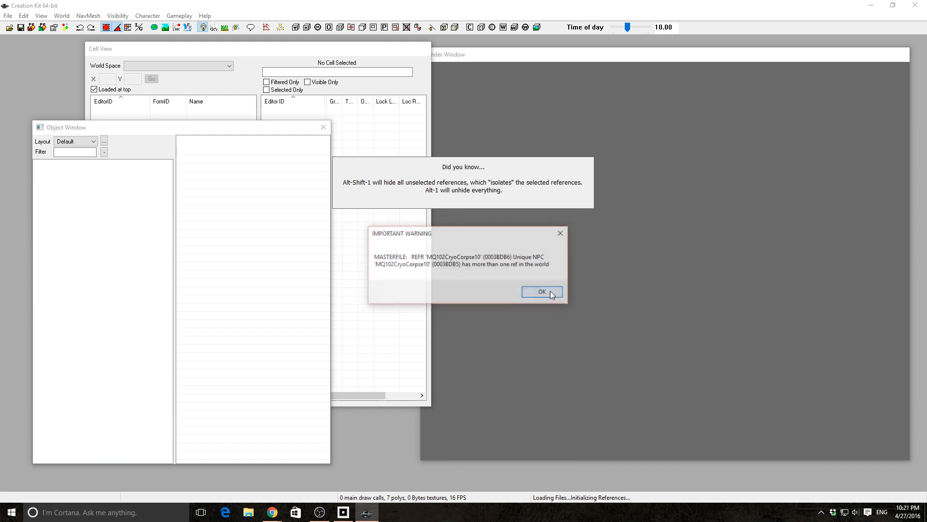
pyautogui.click(550, 292)
pyautogui.click(550, 292)
pyautogui.click(550, 292)
pyautogui.click(550, 292)
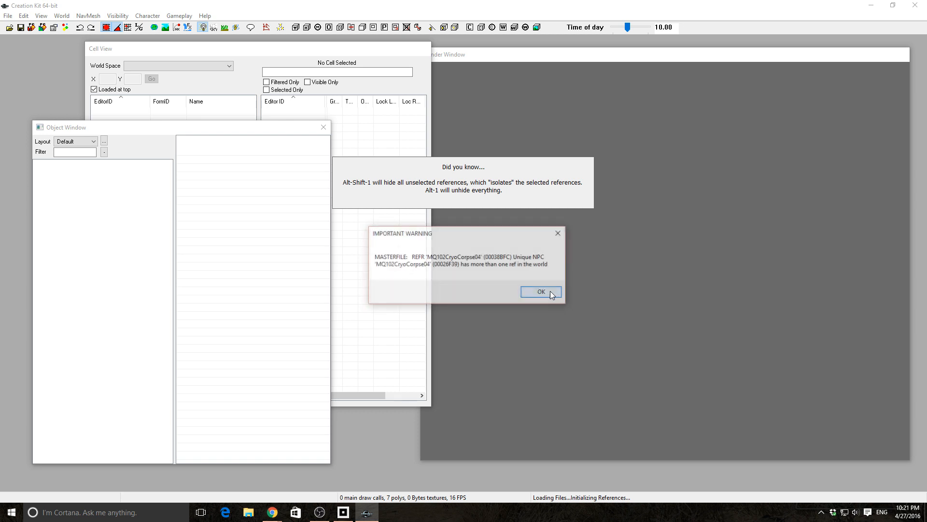
pyautogui.click(550, 292)
pyautogui.click(553, 295)
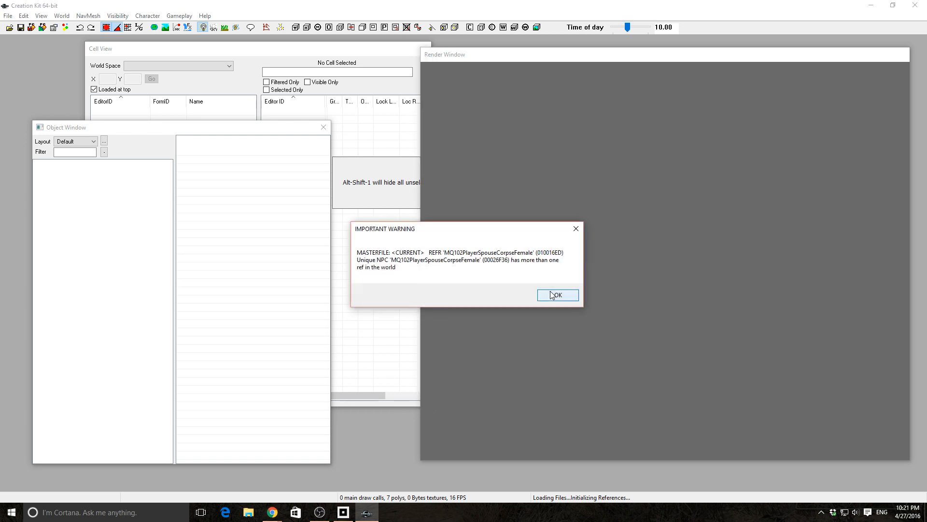
pyautogui.click(552, 294)
pyautogui.click(553, 295)
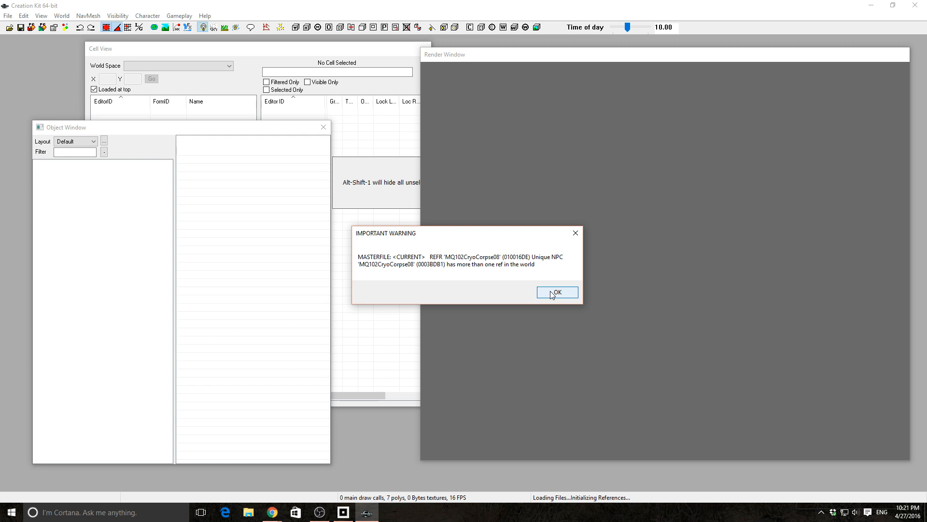
pyautogui.click(553, 293)
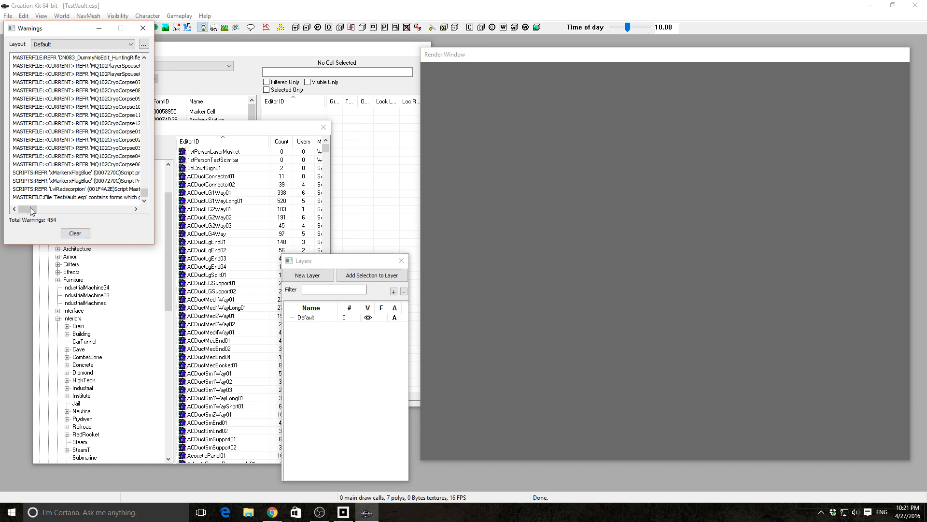
# - Clear the list of loading warnings and close the Warnings window
pyautogui.moveTo(25, 209)
pyautogui.mouseDown()
pyautogui.moveTo(67, 208)
pyautogui.moveTo(4, 208)
pyautogui.moveTo(57, 199)
pyautogui.moveTo(67, 200)
pyautogui.moveTo(6, 211)
pyautogui.mouseUp()
pyautogui.click(75, 233)
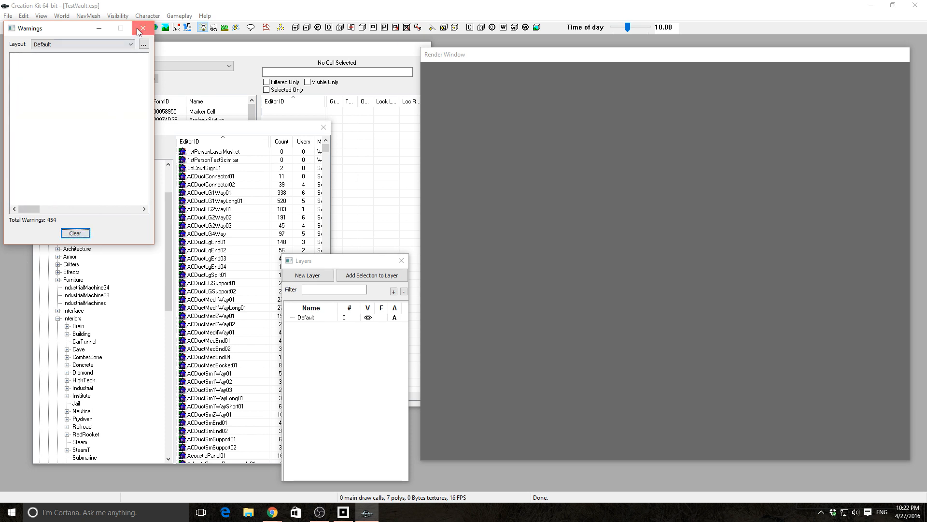
pyautogui.click(143, 28)
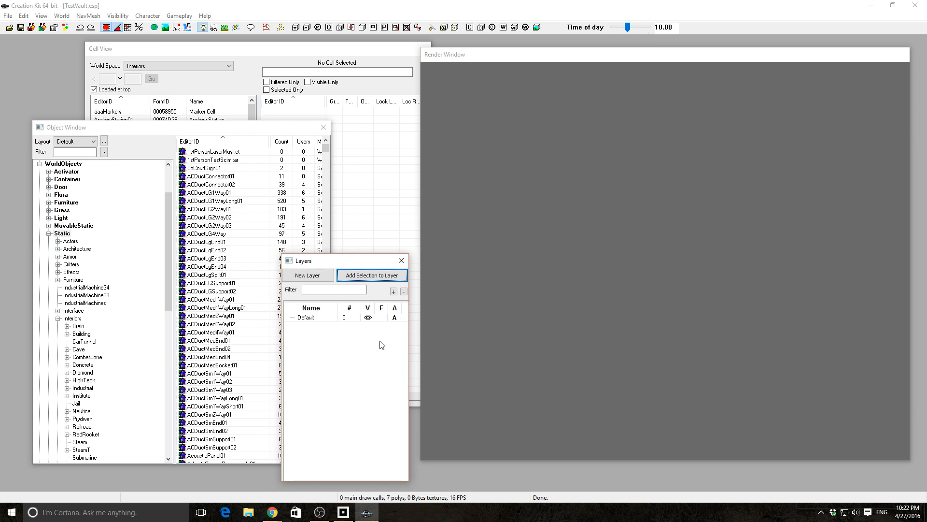
pyautogui.click(8, 16)
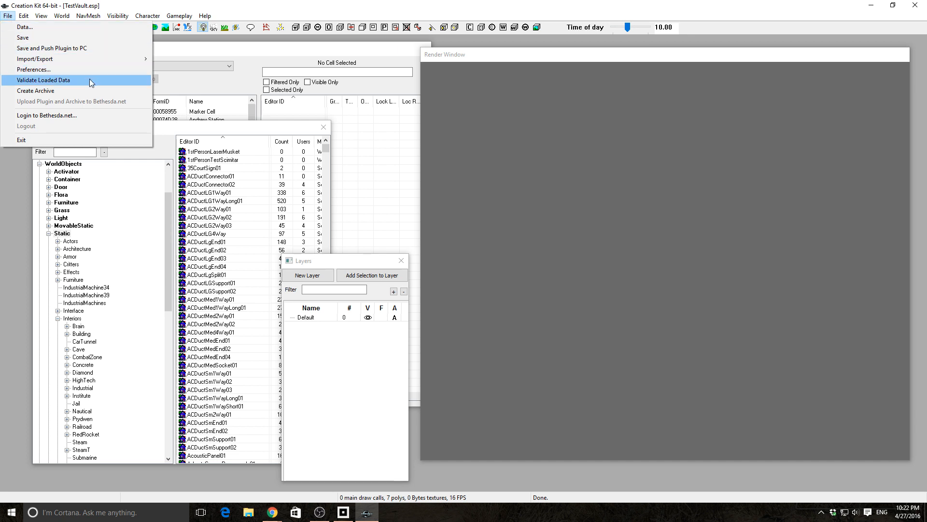
pyautogui.moveTo(34, 21)
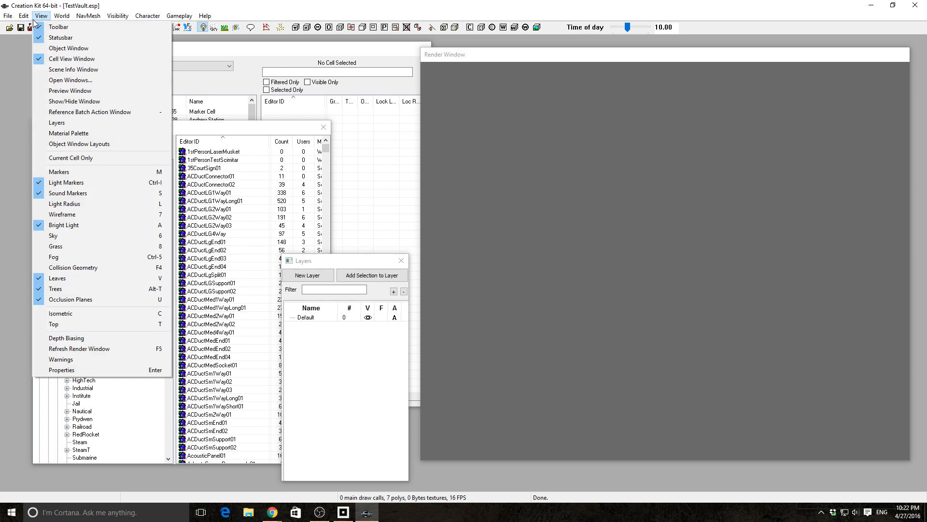
pyautogui.moveTo(66, 19)
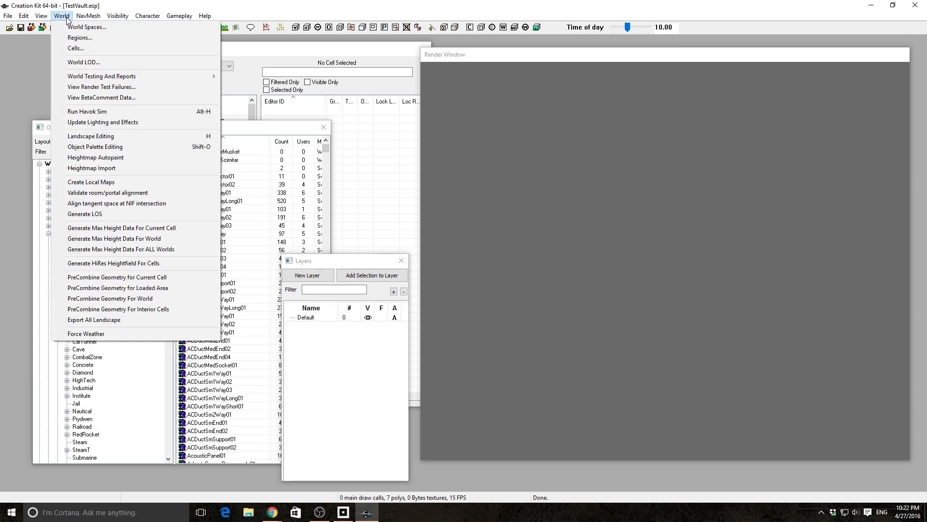
pyautogui.click(773, 343)
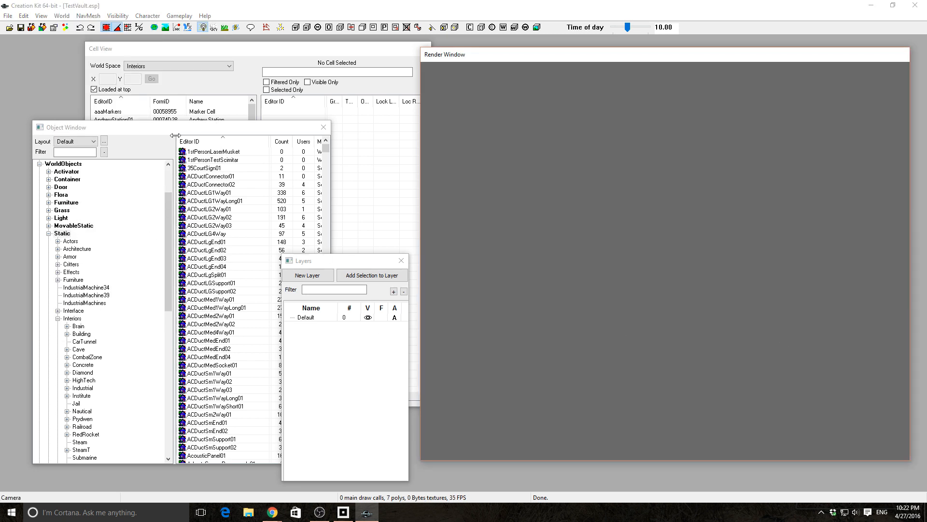
# - Find the TestVault cell among the interior cells in the Cell View and load it into the Render Window
pyautogui.click(169, 55)
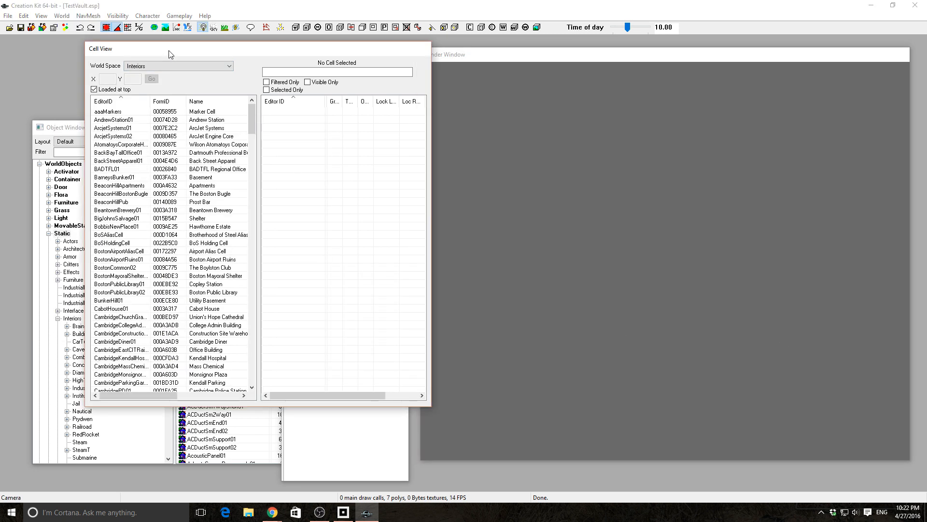
pyautogui.click(141, 145)
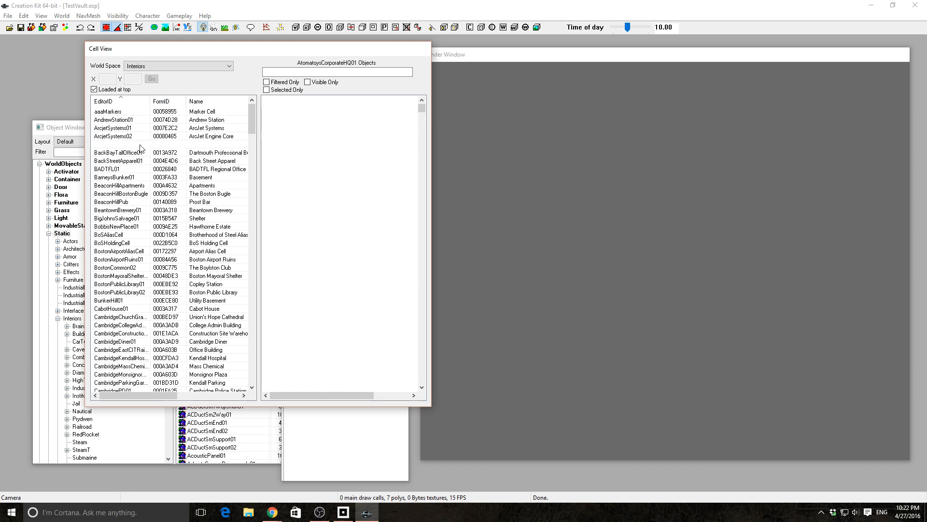
pyautogui.press('t')
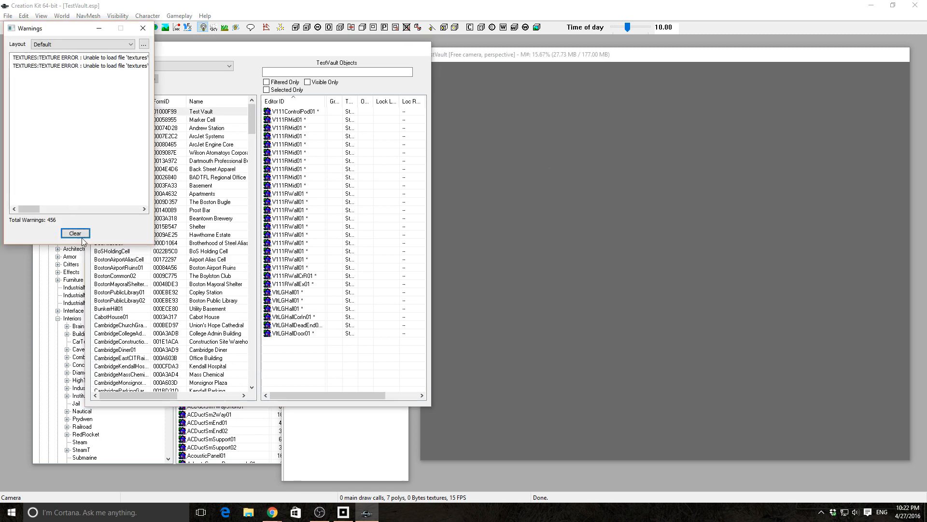
# - Clear the texture warnings, close the Warnings window, and reposition the Cell View window next to the Render Window
pyautogui.moveTo(38, 211)
pyautogui.mouseDown()
pyautogui.moveTo(65, 209)
pyautogui.moveTo(32, 218)
pyautogui.mouseUp()
pyautogui.click(76, 233)
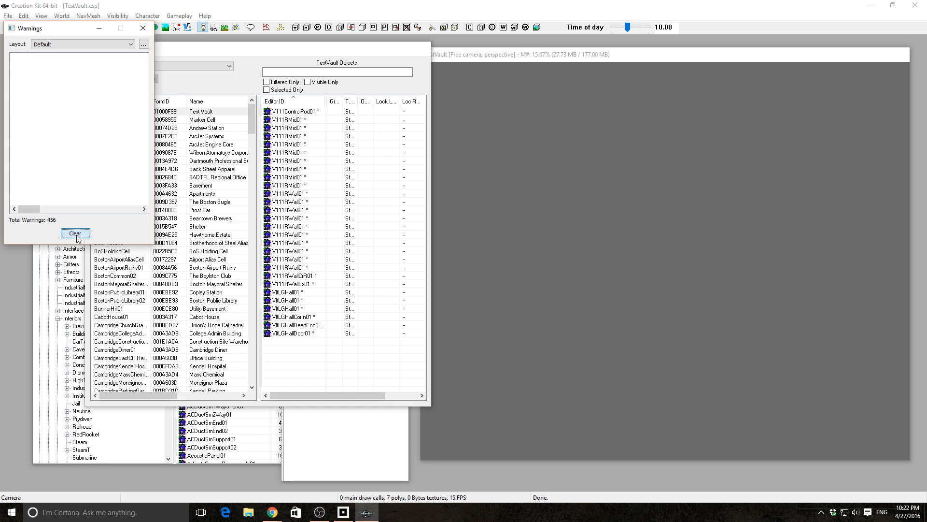
pyautogui.click(143, 28)
pyautogui.moveTo(221, 54); pyautogui.dragTo(150, 54)
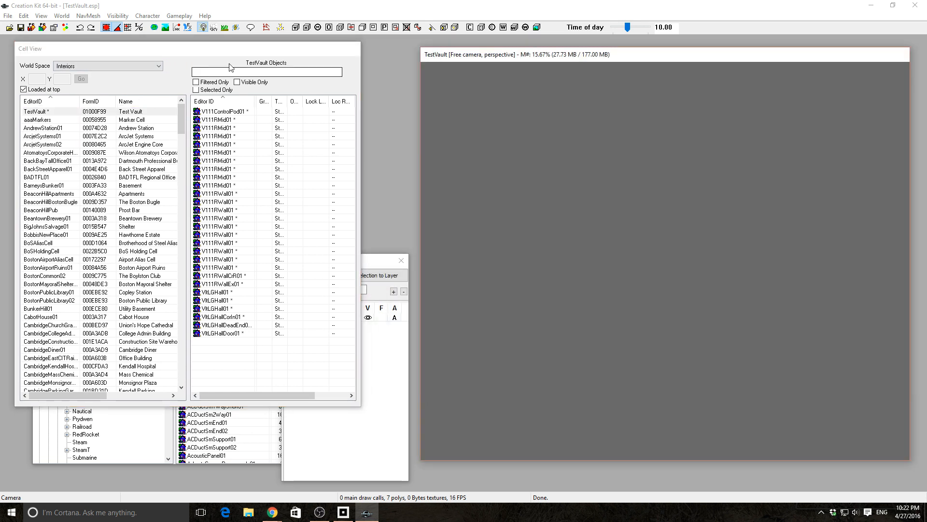
pyautogui.moveTo(205, 49); pyautogui.dragTo(254, 56)
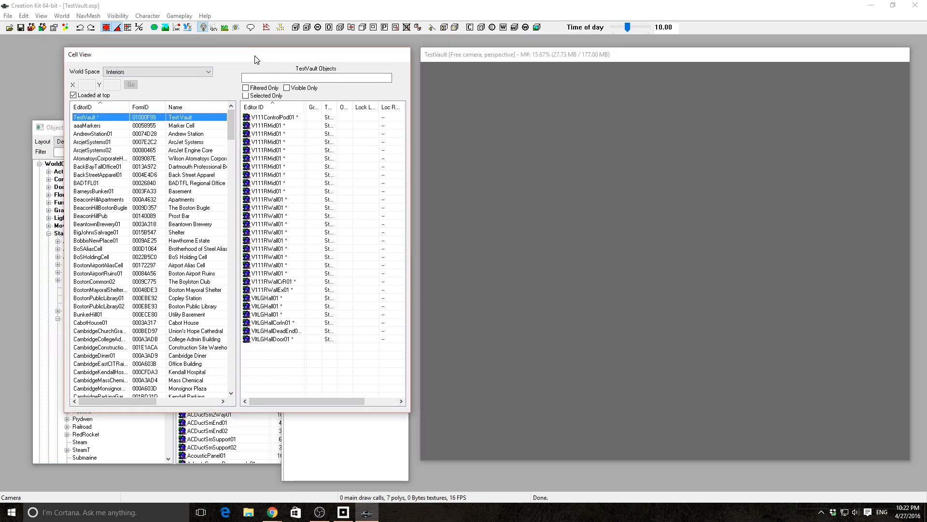
# - Centre the Render Window on one of the V111RMid01 pieces listed among the TestVault objects
pyautogui.click(51, 134)
pyautogui.click(387, 438)
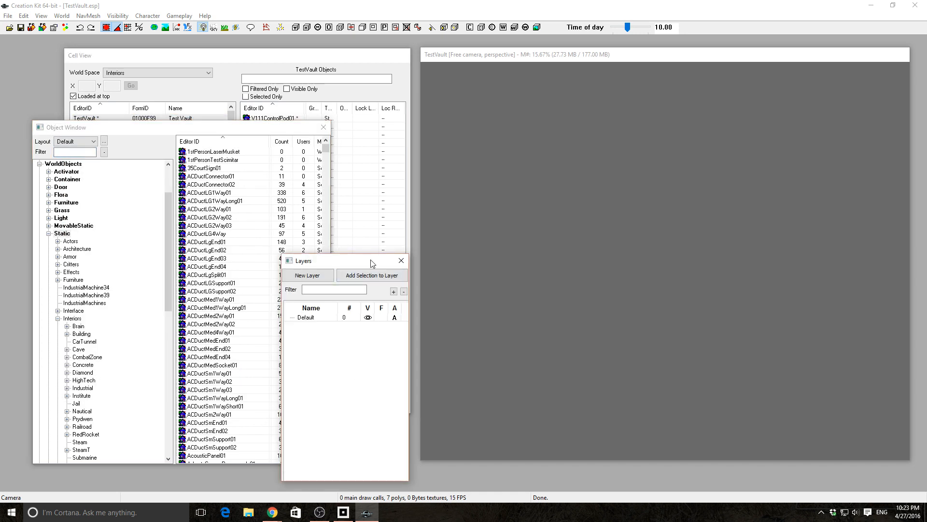
pyautogui.click(221, 68)
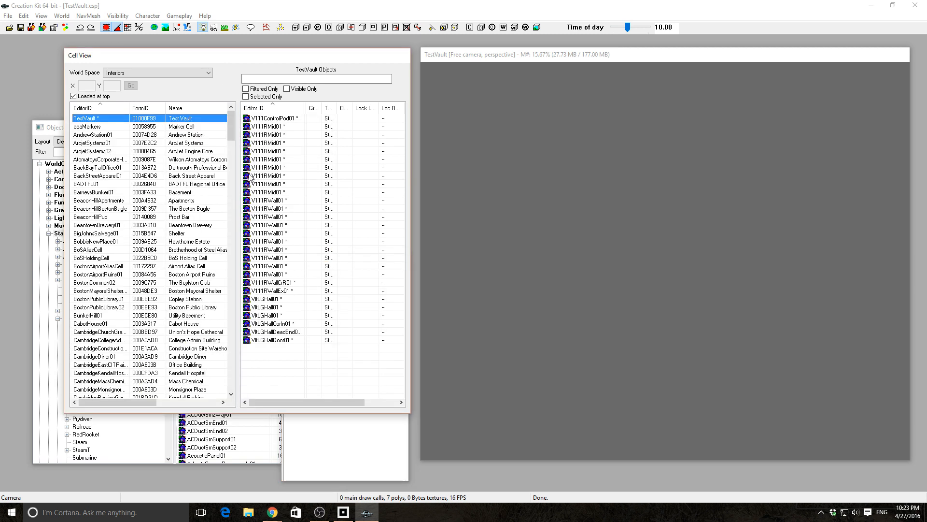
pyautogui.click(611, 193)
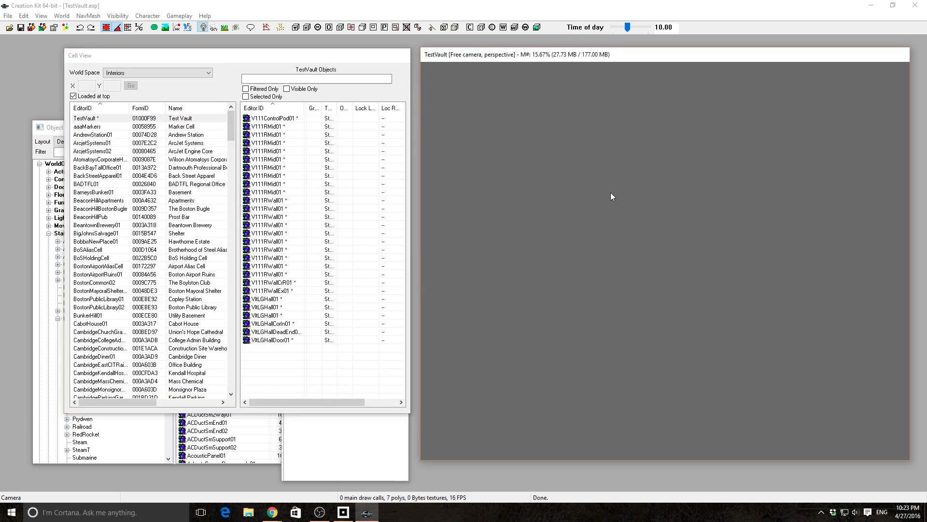
pyautogui.click(256, 177)
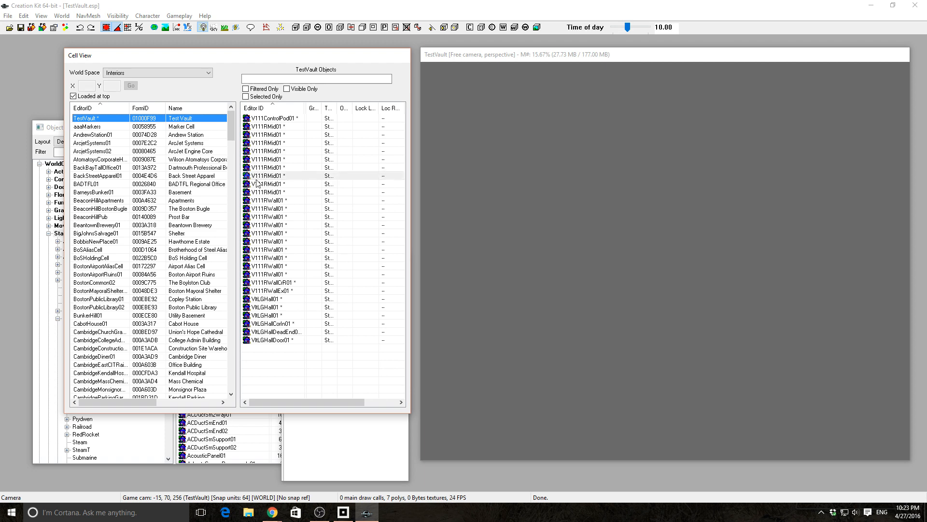
pyautogui.doubleClick(256, 180)
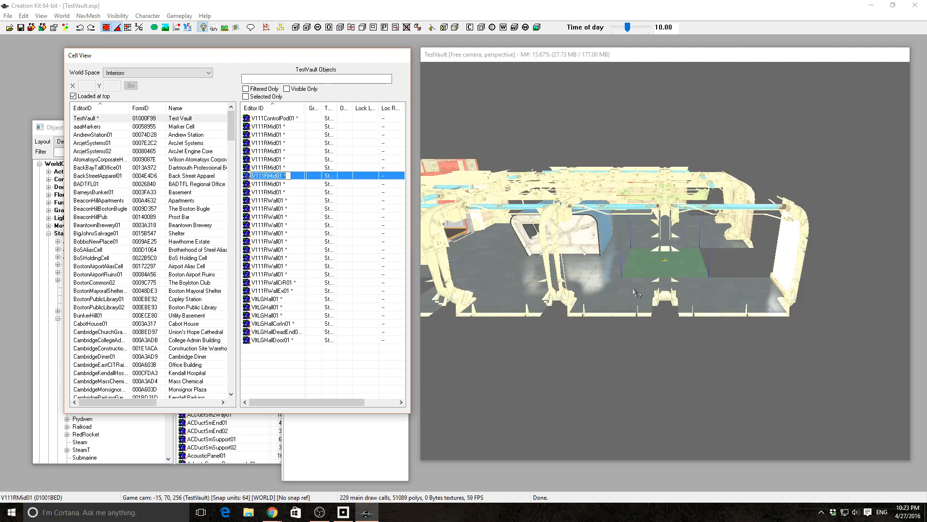
# - Delete the V111ControlPod01 control pod standing in the middle of the vault room
pyautogui.moveTo(673, 262)
pyautogui.mouseDown(button='middle')
pyautogui.moveTo(676, 293)
pyautogui.moveTo(739, 281)
pyautogui.moveTo(768, 288)
pyautogui.moveTo(715, 305)
pyautogui.moveTo(700, 275)
pyautogui.moveTo(648, 264)
pyautogui.moveTo(610, 288)
pyautogui.moveTo(710, 255)
pyautogui.moveTo(748, 294)
pyautogui.moveTo(744, 266)
pyautogui.moveTo(685, 271)
pyautogui.mouseUp(button='middle')
pyautogui.click(685, 272)
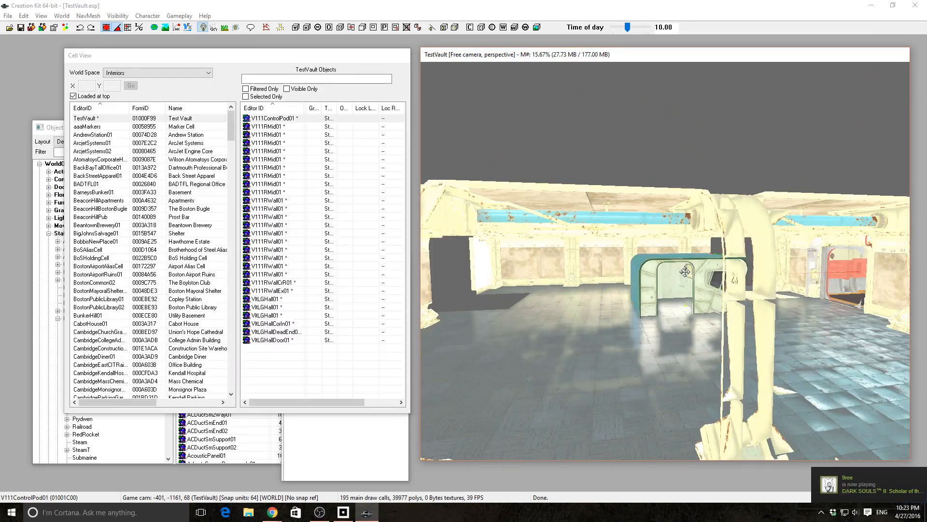
pyautogui.press('Delete')
# - Open the Rooms category of the Vault111 interior statics in the Object Window and preview V111GearRoom01
pyautogui.moveTo(607, 298); pyautogui.dragTo(676, 291, button='middle')
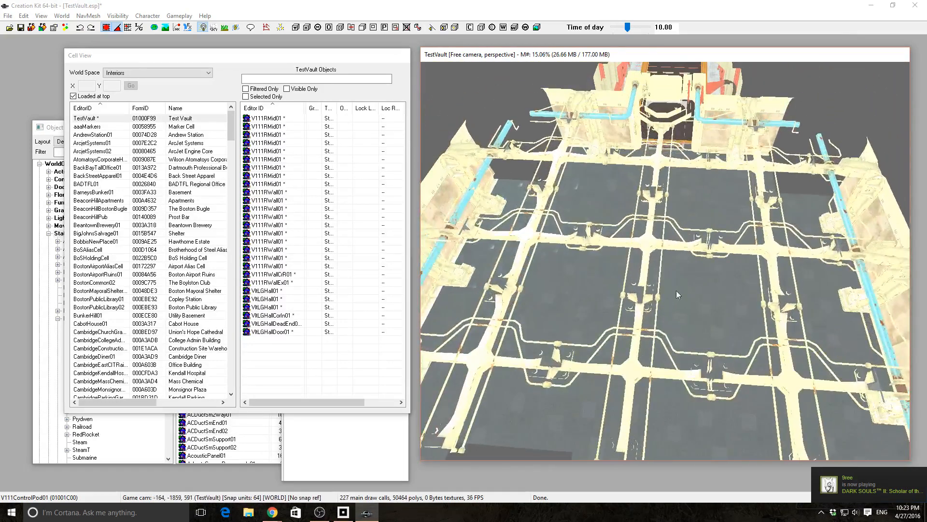
pyautogui.click(200, 447)
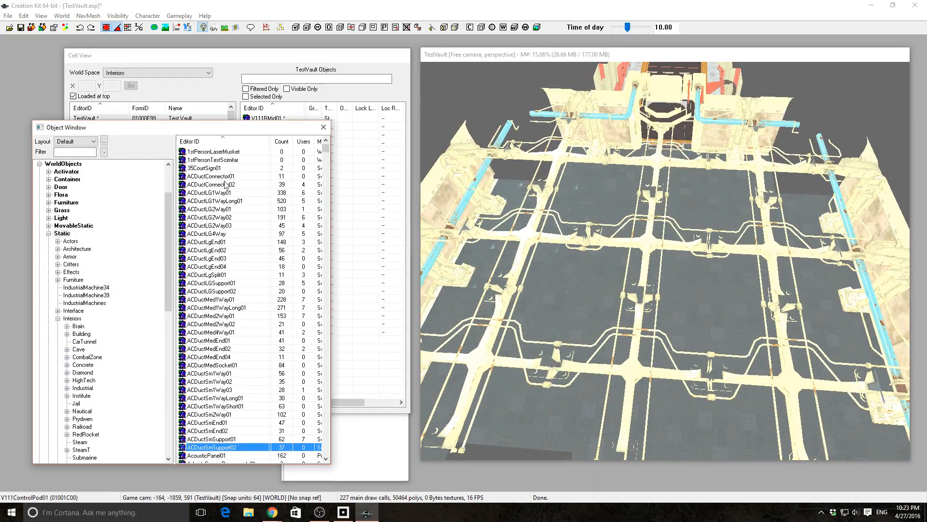
pyautogui.moveTo(169, 292); pyautogui.dragTo(171, 409)
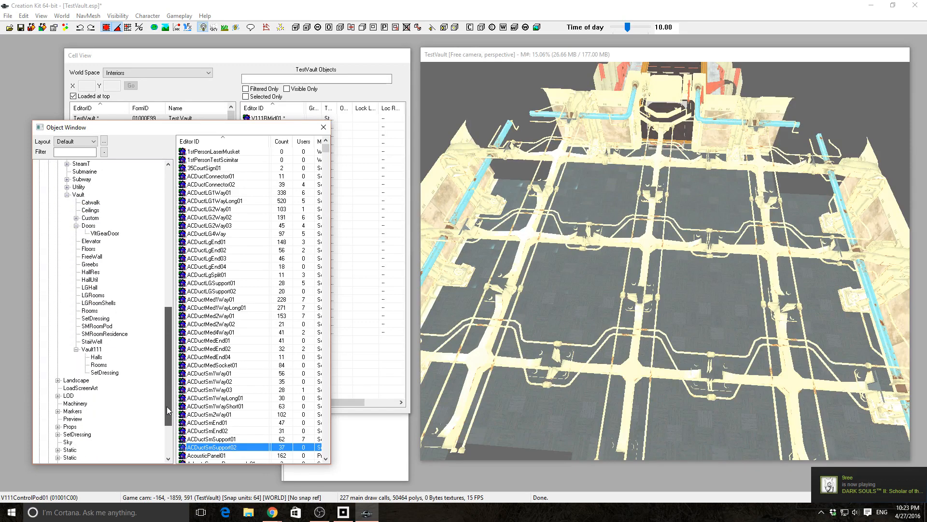
pyautogui.click(99, 365)
pyautogui.doubleClick(216, 152)
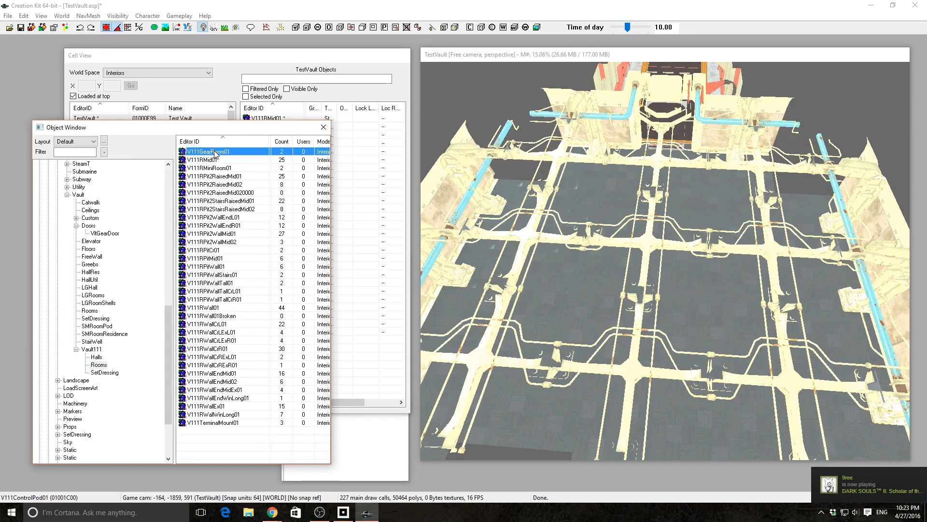
pyautogui.moveTo(578, 253); pyautogui.dragTo(603, 189)
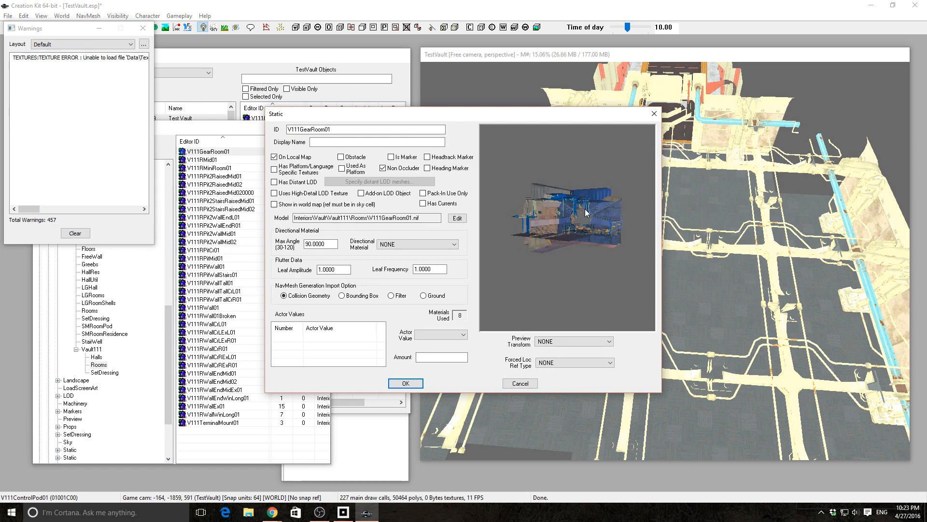
pyautogui.moveTo(305, 117); pyautogui.dragTo(477, 95)
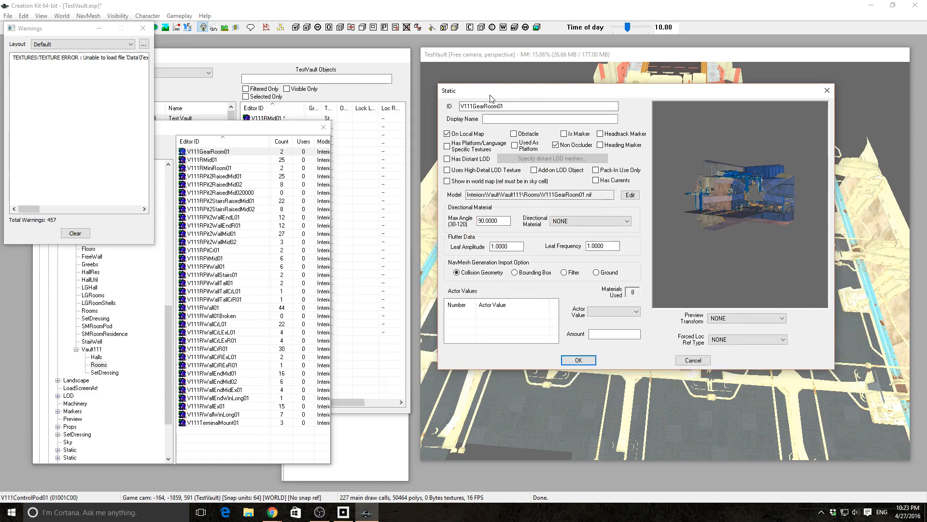
# - Preview the V111RMid01 room piece from several angles, then close its properties and those of V111GearRoom01
pyautogui.click(203, 159)
pyautogui.doubleClick(205, 160)
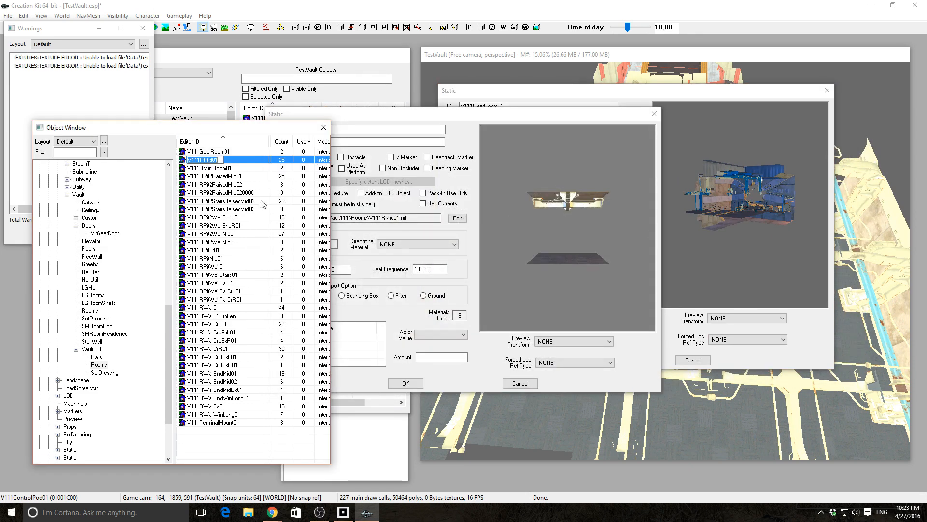
pyautogui.moveTo(527, 114); pyautogui.dragTo(615, 120)
pyautogui.moveTo(612, 195); pyautogui.dragTo(682, 269)
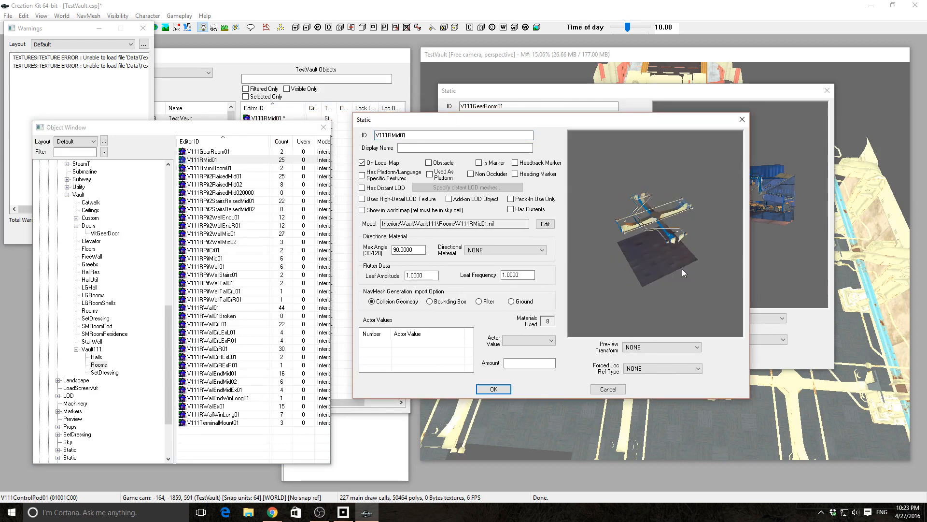
pyautogui.click(742, 121)
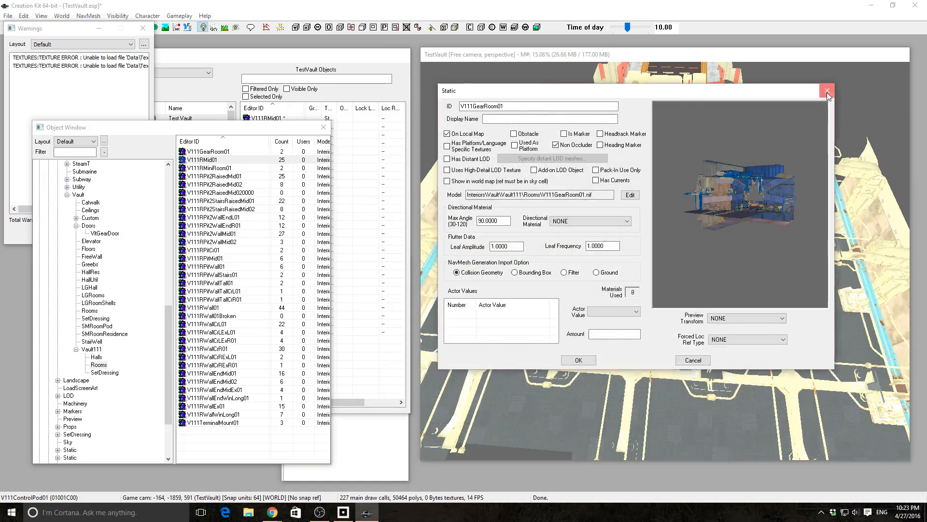
pyautogui.click(827, 91)
# - Preview the V111RMiniRoom01 and V111RPit2RaisedMid01 models one after the other, rotating each before closing its properties
pyautogui.doubleClick(216, 170)
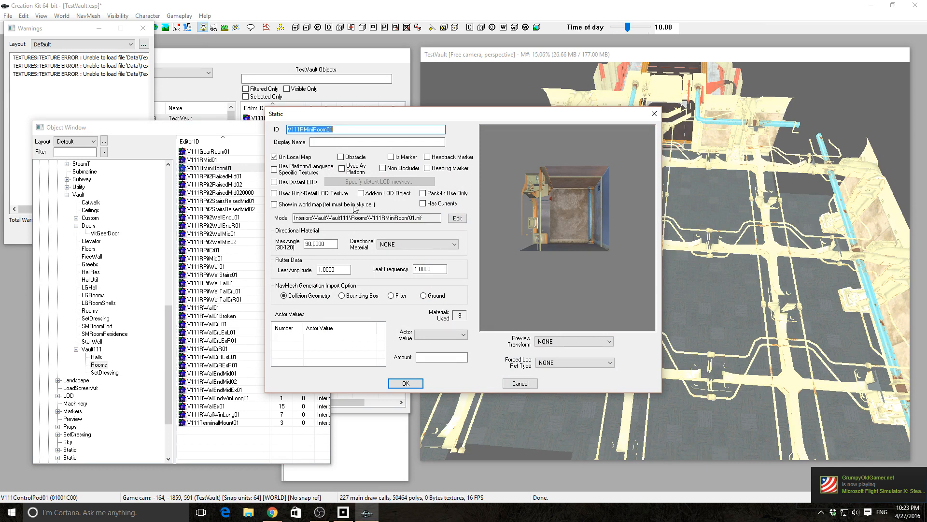
pyautogui.moveTo(577, 285); pyautogui.dragTo(708, 297)
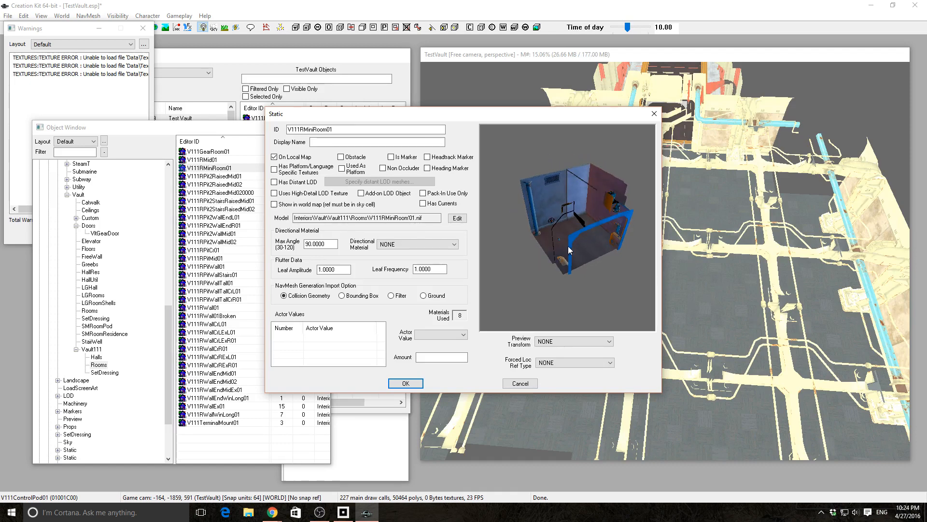
pyautogui.click(658, 116)
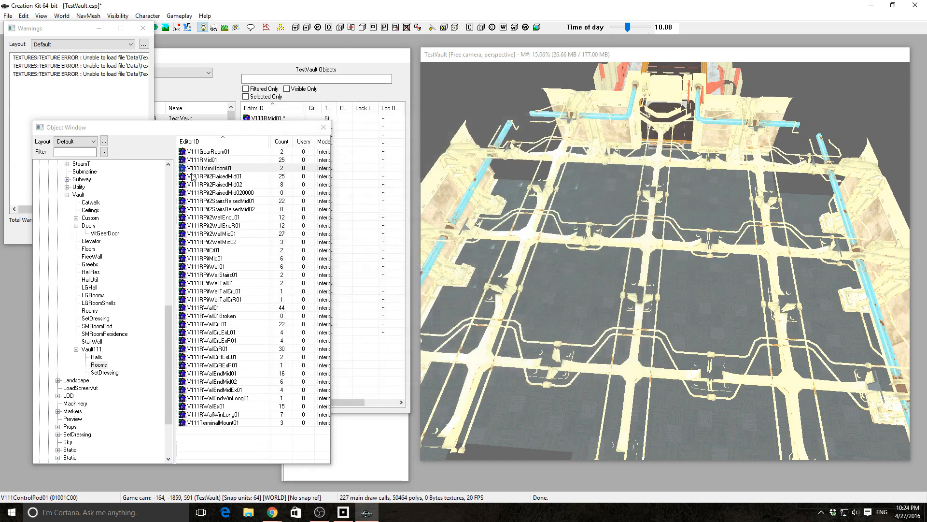
pyautogui.doubleClick(225, 176)
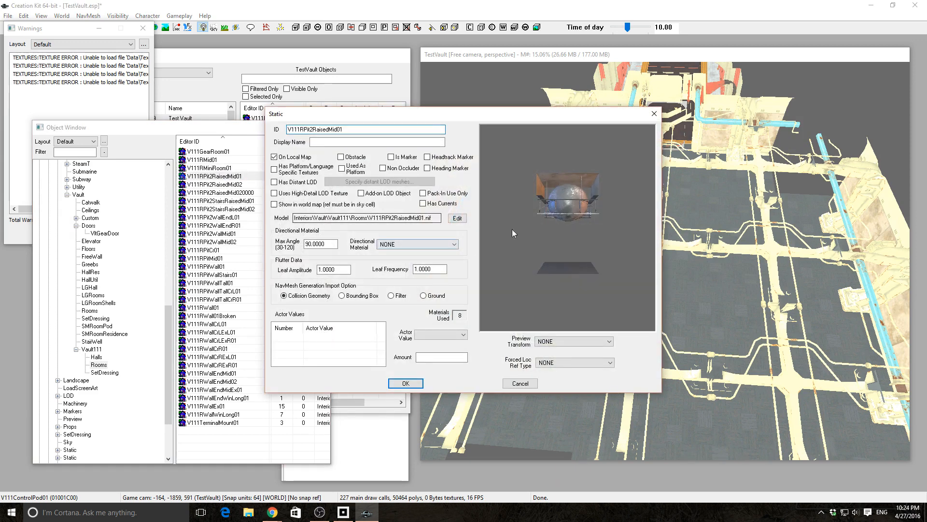
pyautogui.moveTo(572, 237)
pyautogui.mouseDown()
pyautogui.moveTo(634, 268)
pyautogui.moveTo(635, 167)
pyautogui.moveTo(579, 158)
pyautogui.moveTo(593, 262)
pyautogui.moveTo(621, 236)
pyautogui.moveTo(574, 236)
pyautogui.moveTo(563, 189)
pyautogui.moveTo(518, 162)
pyautogui.moveTo(486, 216)
pyautogui.moveTo(557, 238)
pyautogui.mouseUp()
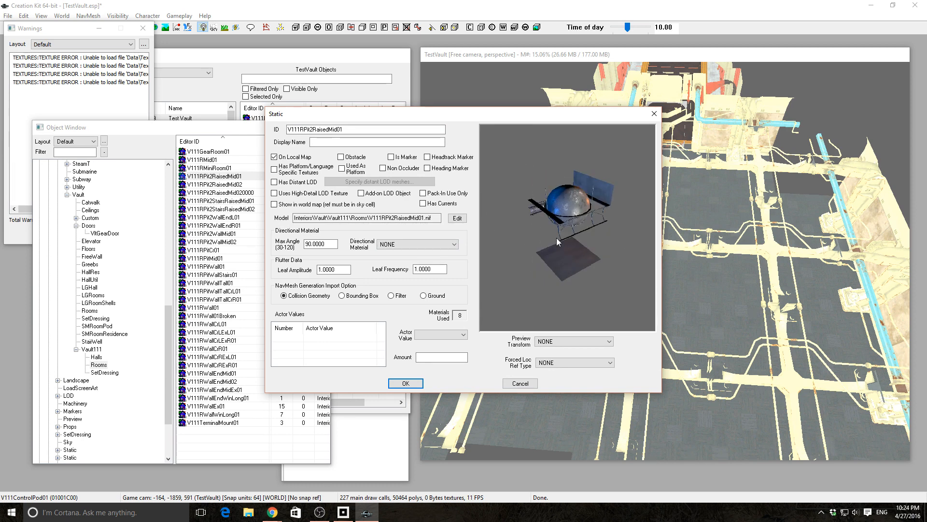
pyautogui.click(655, 115)
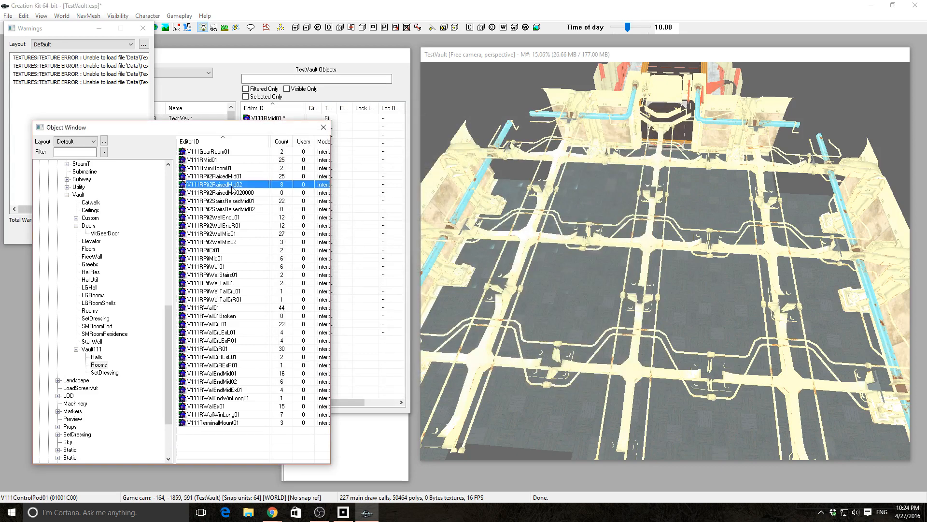
# - Preview the V111RPit2RaisedMid020000 model, rotate it to see its floor and ceiling, and close its properties
pyautogui.doubleClick(232, 197)
pyautogui.doubleClick(231, 194)
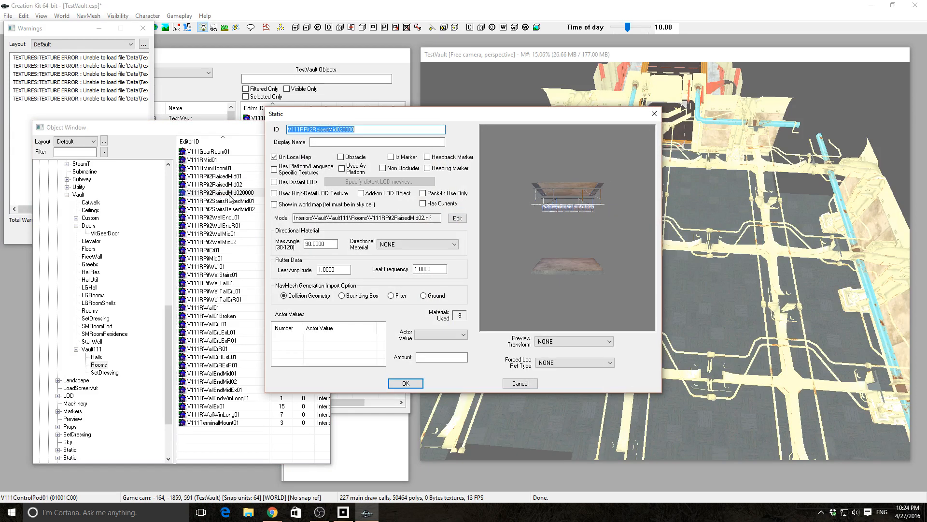
pyautogui.moveTo(586, 254); pyautogui.dragTo(543, 209)
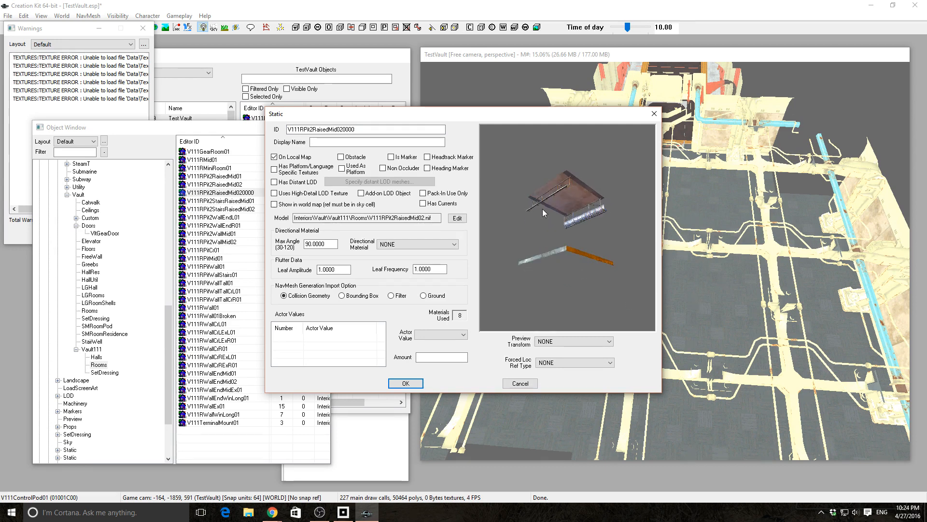
pyautogui.click(654, 113)
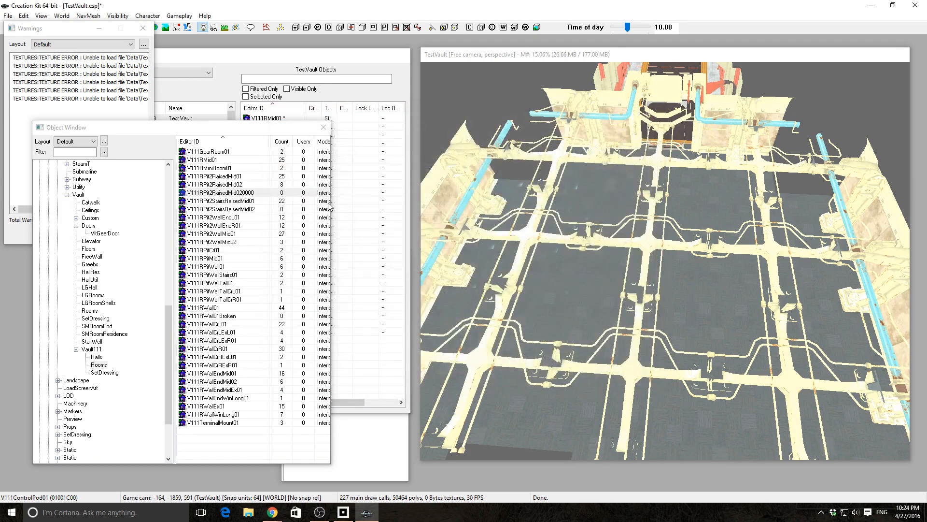
# - Compare the V111RPit2StairsRaisedMid01 and V111RPit2StairsRaisedMid02 models side by side in rotated previews, then close both
pyautogui.doubleClick(232, 201)
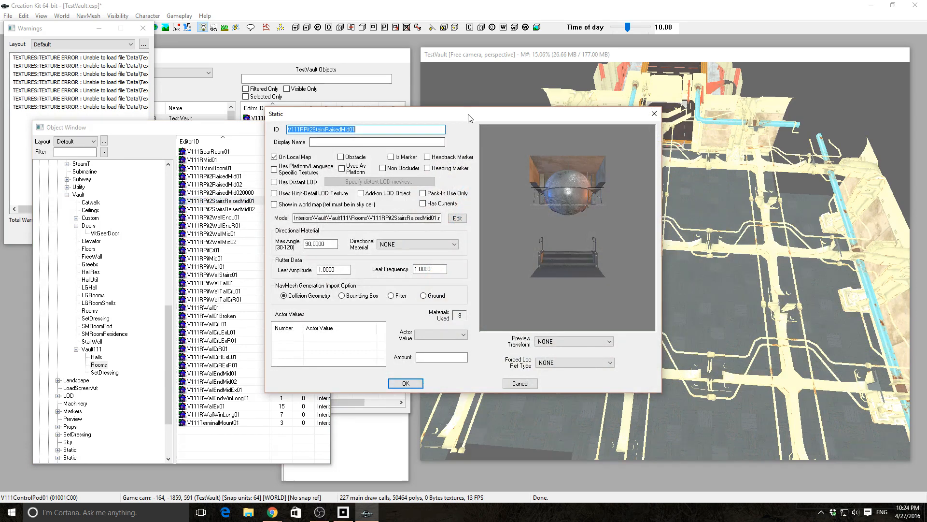
pyautogui.moveTo(472, 117); pyautogui.dragTo(655, 77)
pyautogui.moveTo(741, 158); pyautogui.dragTo(705, 187)
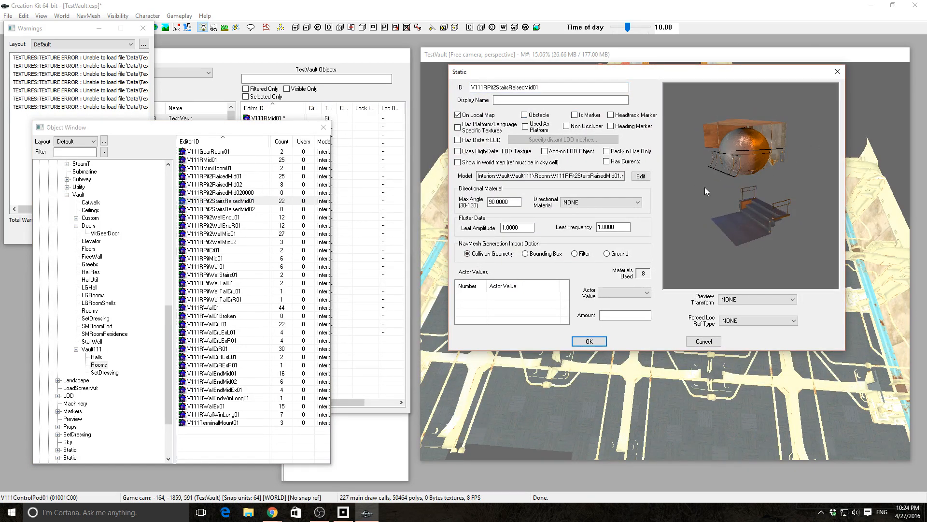
pyautogui.doubleClick(230, 209)
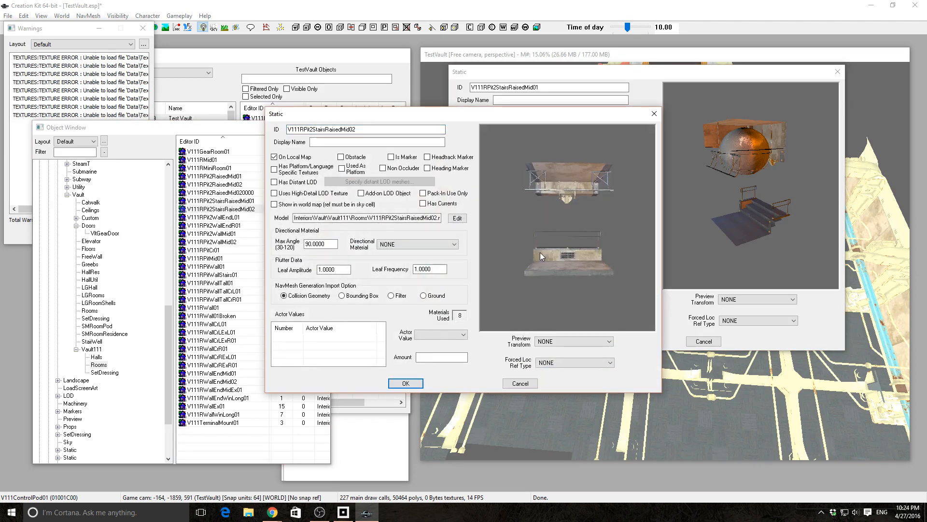
pyautogui.moveTo(540, 252); pyautogui.dragTo(576, 261)
pyautogui.click(406, 383)
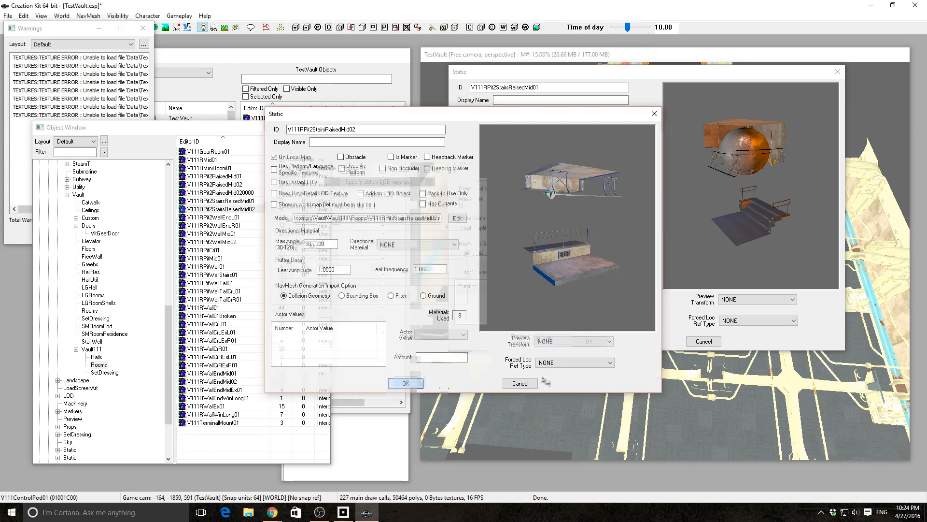
pyautogui.click(704, 341)
# - Preview the pit wall pieces V111RPit2WallEndL01, V111RPit2WallEndR01 and V111RPit2WallMid01 in turn
pyautogui.click(220, 218)
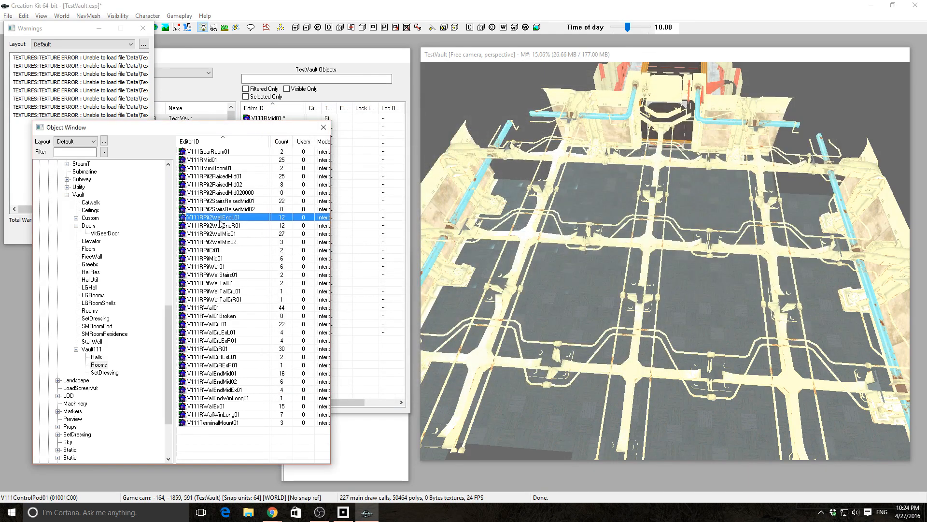
pyautogui.doubleClick(220, 218)
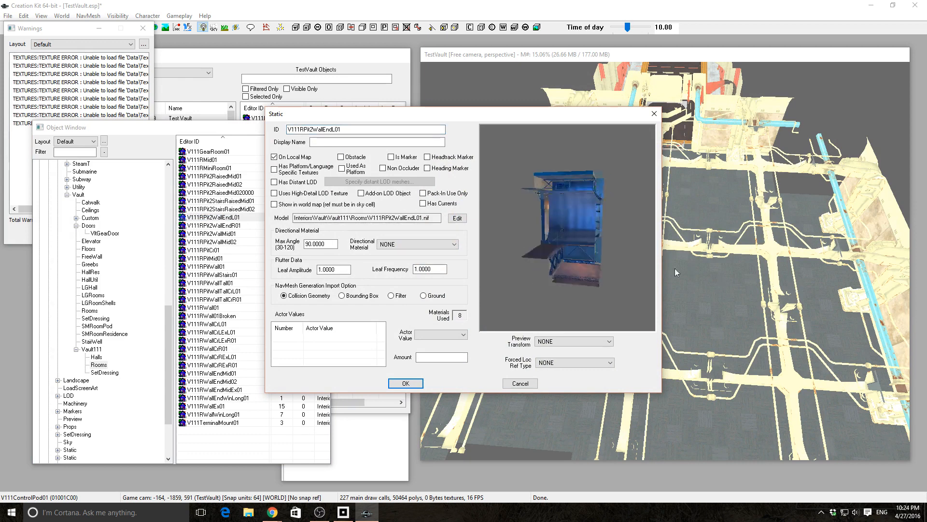
pyautogui.doubleClick(220, 225)
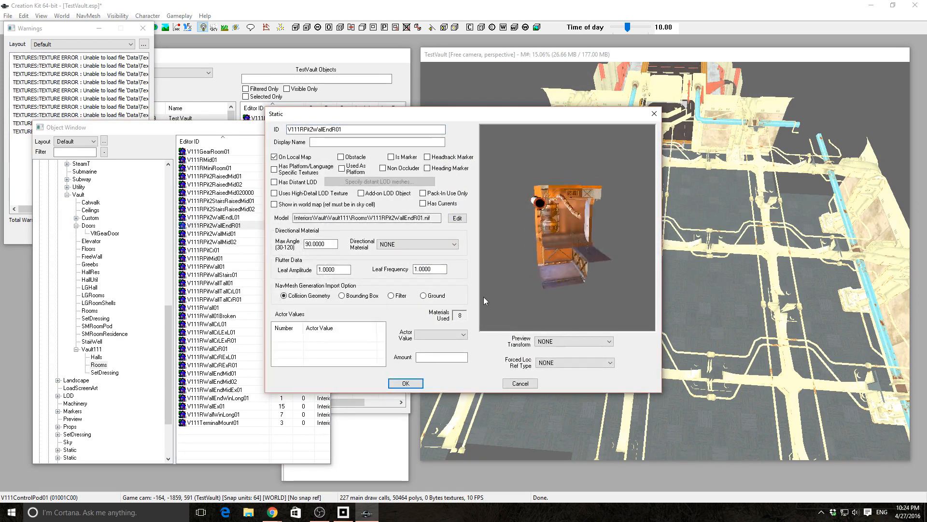
pyautogui.doubleClick(217, 234)
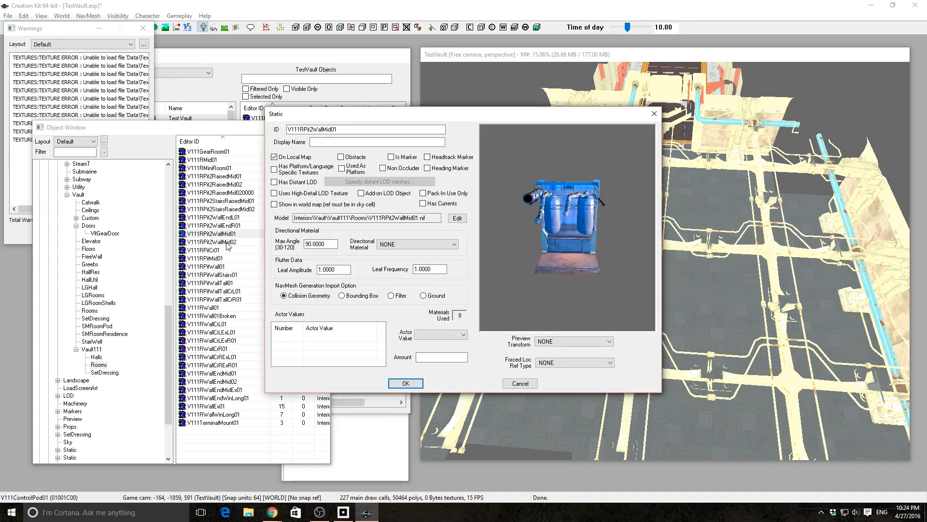
# - Arrange the open V111RPit2WallMid01, V111RPit2WallEndR01 and V111RPit2WallEndL01 properties so that all three model previews can be compared
pyautogui.moveTo(525, 113); pyautogui.dragTo(694, 80)
pyautogui.click(393, 122)
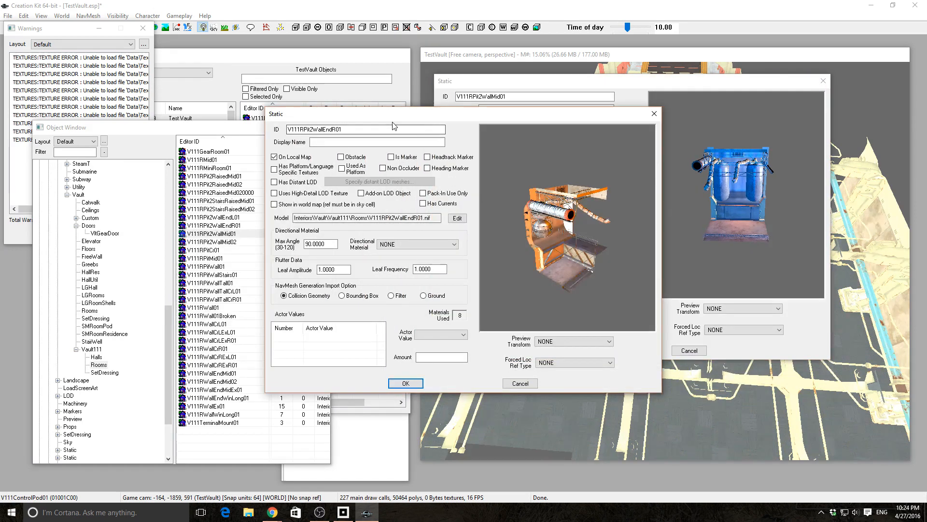
pyautogui.moveTo(393, 125); pyautogui.dragTo(237, 190)
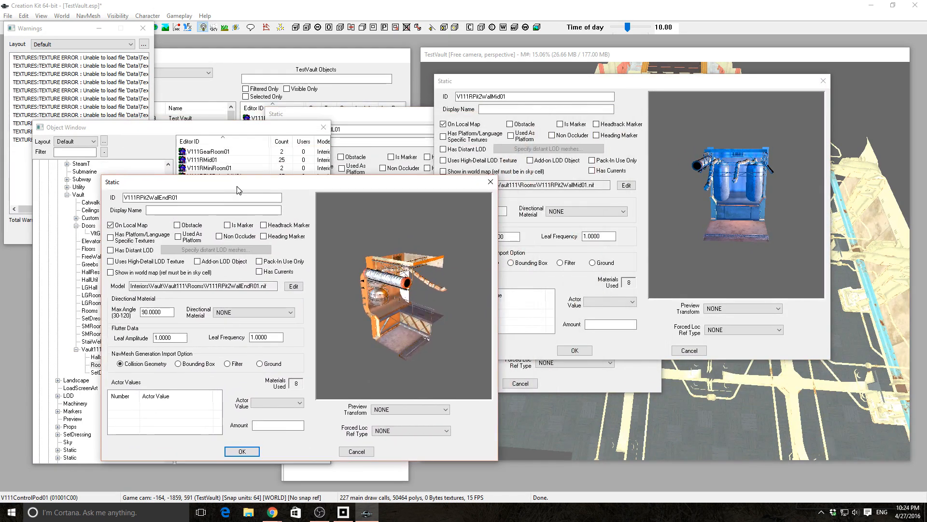
pyautogui.click(309, 114)
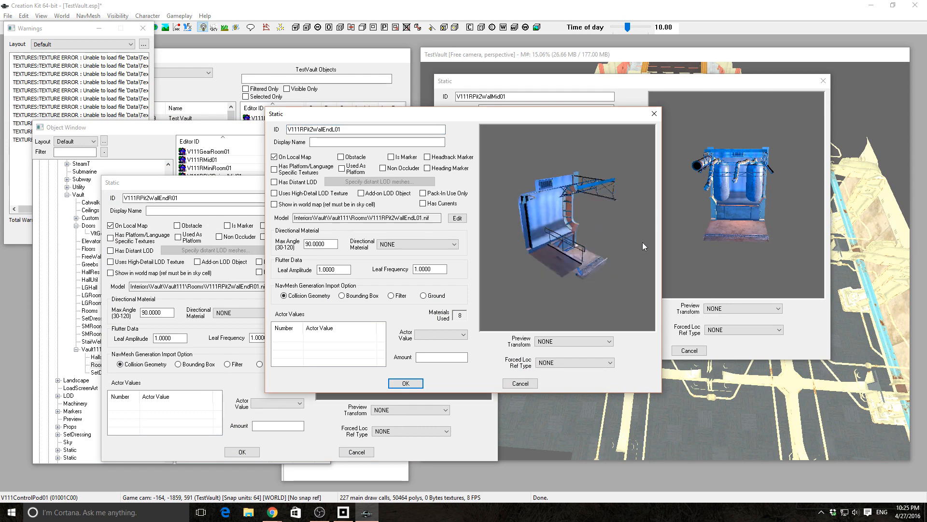
# - Rotate the pit wall end and middle previews to compare how the pieces fit together, then close all three properties
pyautogui.moveTo(642, 247); pyautogui.dragTo(598, 212)
pyautogui.click(235, 196)
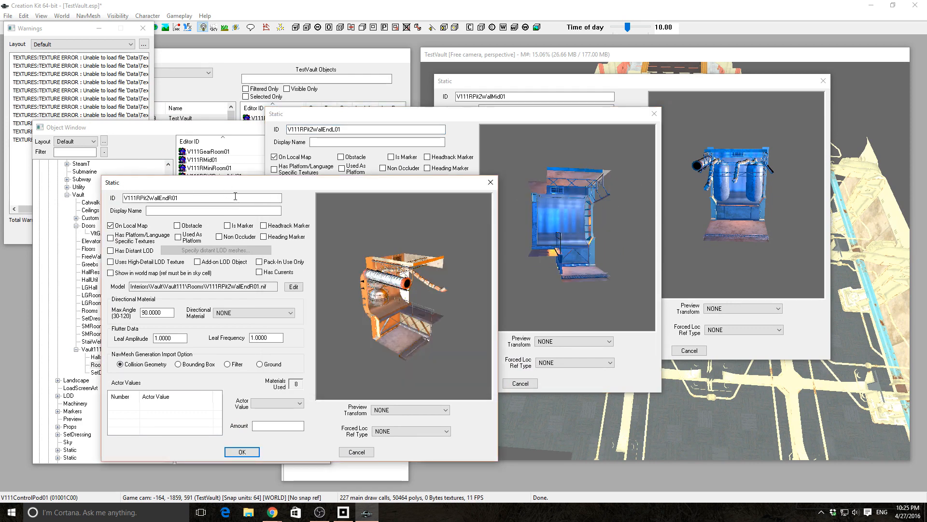
pyautogui.moveTo(372, 276); pyautogui.dragTo(338, 287)
pyautogui.moveTo(769, 237)
pyautogui.mouseDown()
pyautogui.moveTo(781, 222)
pyautogui.moveTo(781, 230)
pyautogui.mouseUp()
pyautogui.moveTo(351, 294); pyautogui.dragTo(377, 323)
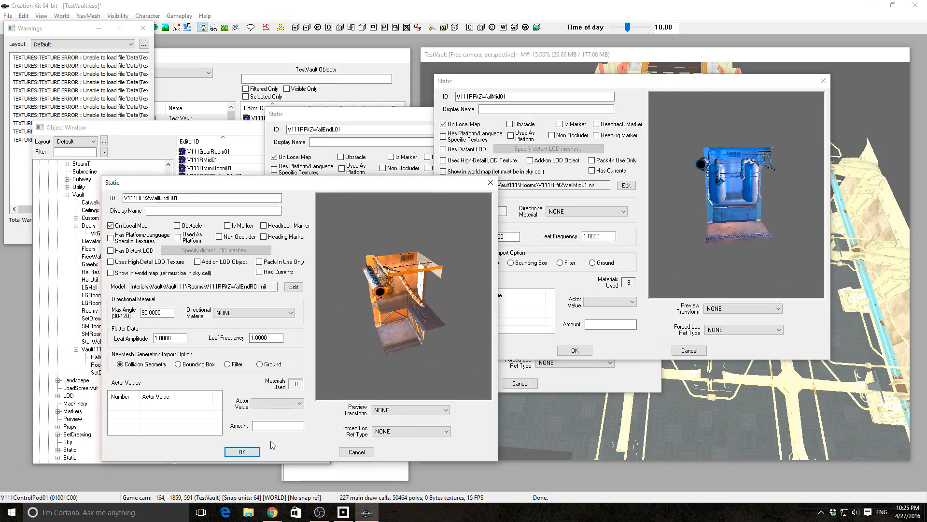
pyautogui.click(575, 350)
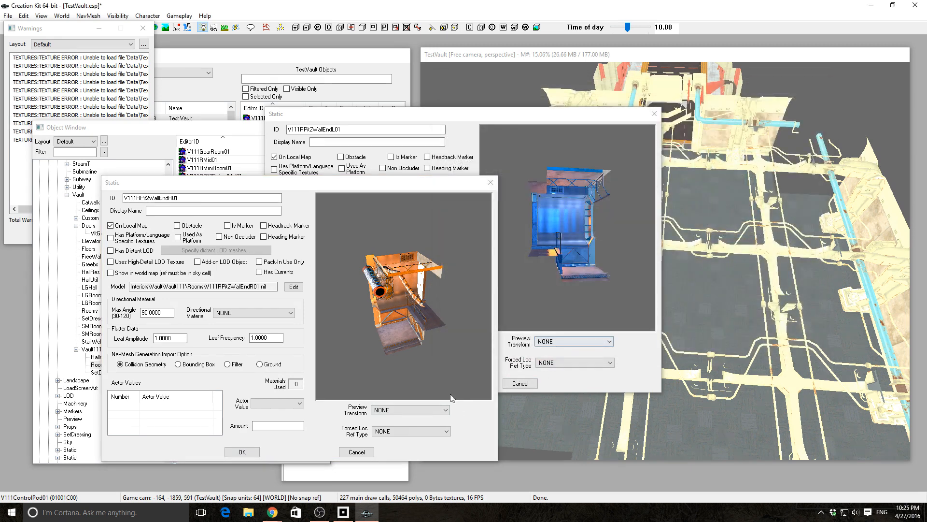
pyautogui.click(240, 452)
pyautogui.click(406, 383)
# - Preview the V111RPit2WallMid02, V111RPitCr01 and V111RPitMid01 models in turn, rotating them to examine their shape
pyautogui.click(216, 243)
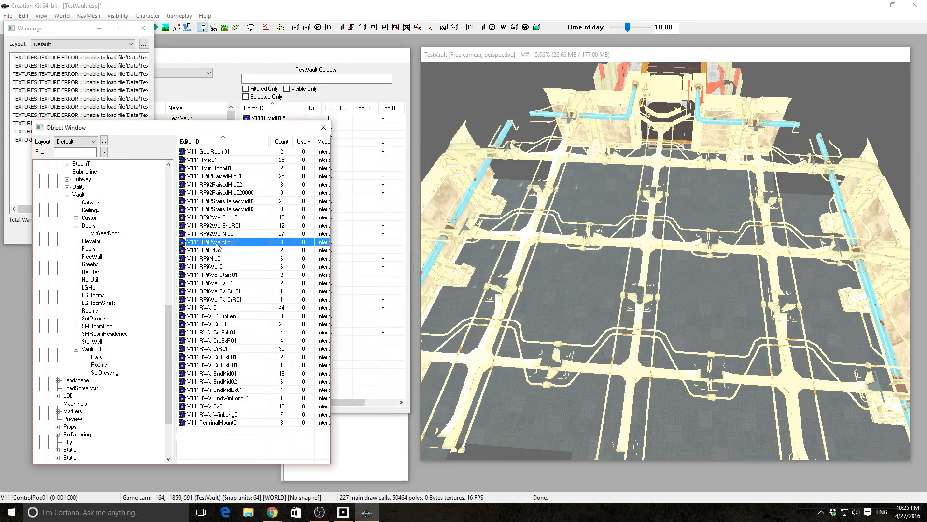
pyautogui.doubleClick(217, 243)
pyautogui.click(208, 250)
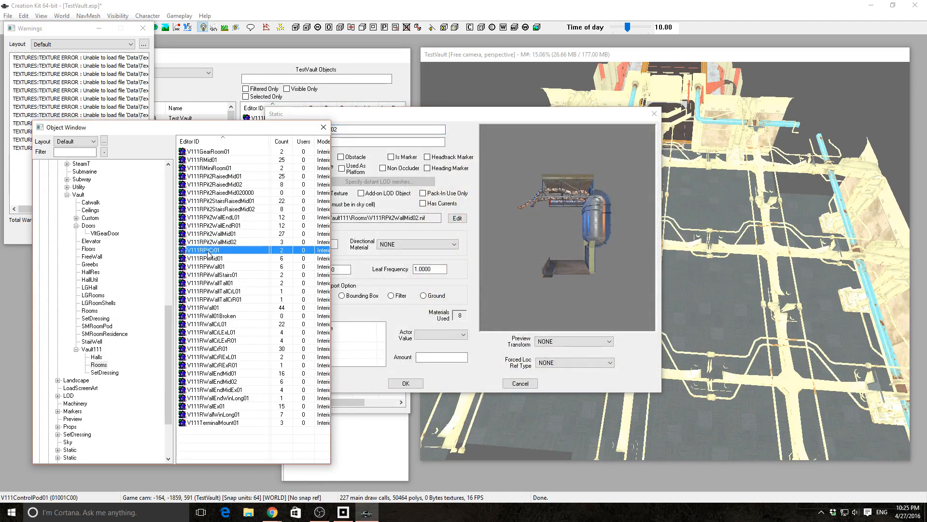
pyautogui.doubleClick(213, 251)
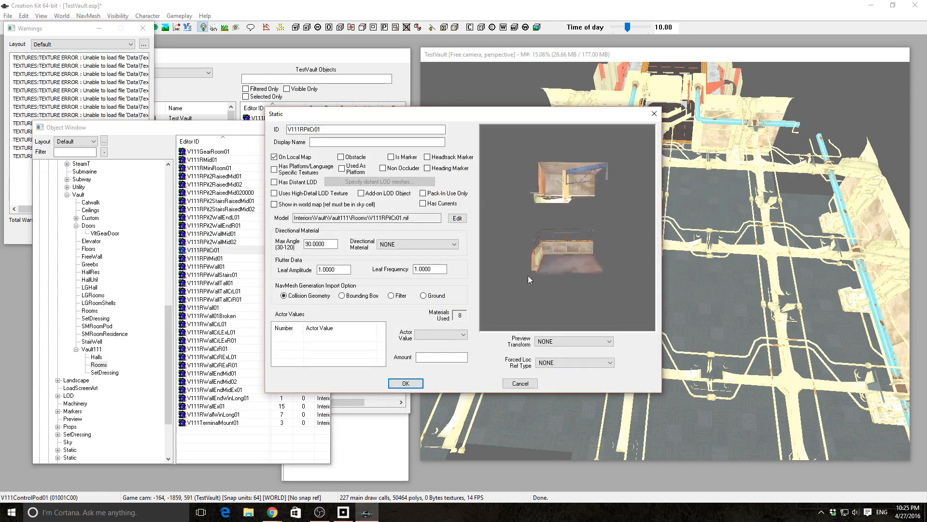
pyautogui.doubleClick(218, 259)
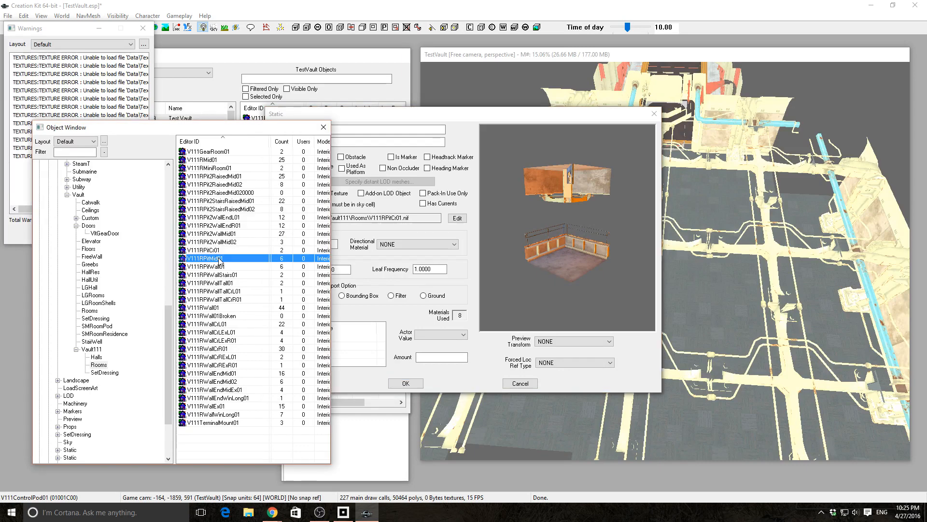
pyautogui.moveTo(620, 232)
pyautogui.mouseDown()
pyautogui.moveTo(633, 215)
pyautogui.moveTo(632, 225)
pyautogui.mouseUp()
# - Preview V111RPitWall01, V111RPitWallStairs01, V111RPitWallTall01, V111RPitWallTallCrL01 and V111RPitWallTallCrR01 one after the other
pyautogui.doubleClick(217, 266)
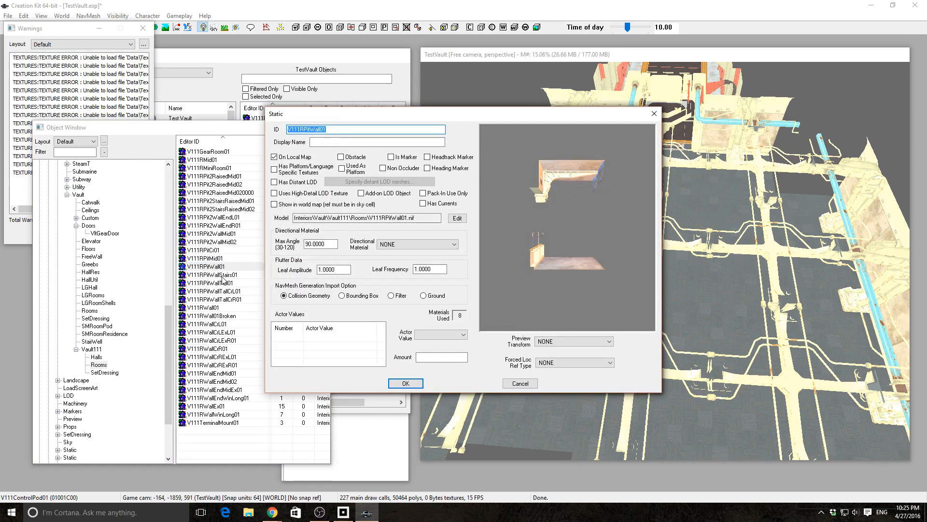
pyautogui.doubleClick(220, 274)
pyautogui.moveTo(593, 262); pyautogui.dragTo(412, 246)
pyautogui.doubleClick(223, 283)
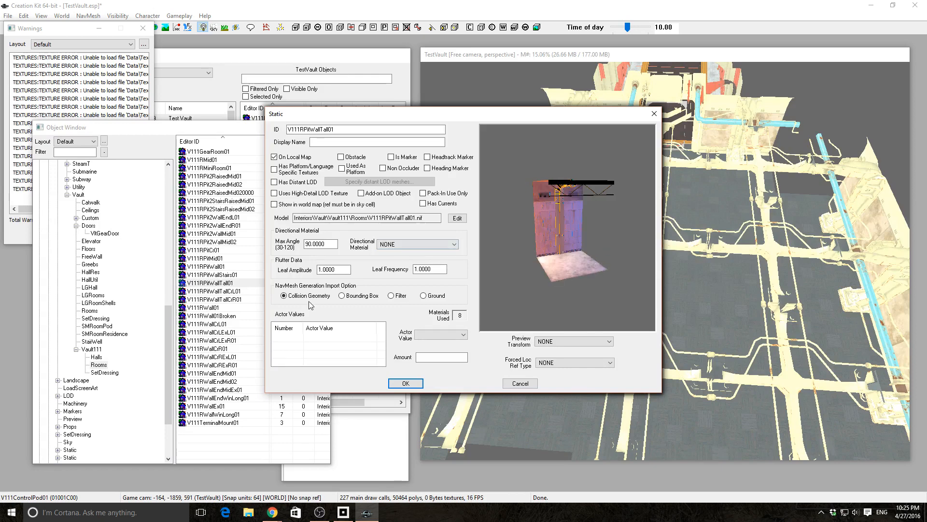
pyautogui.doubleClick(230, 291)
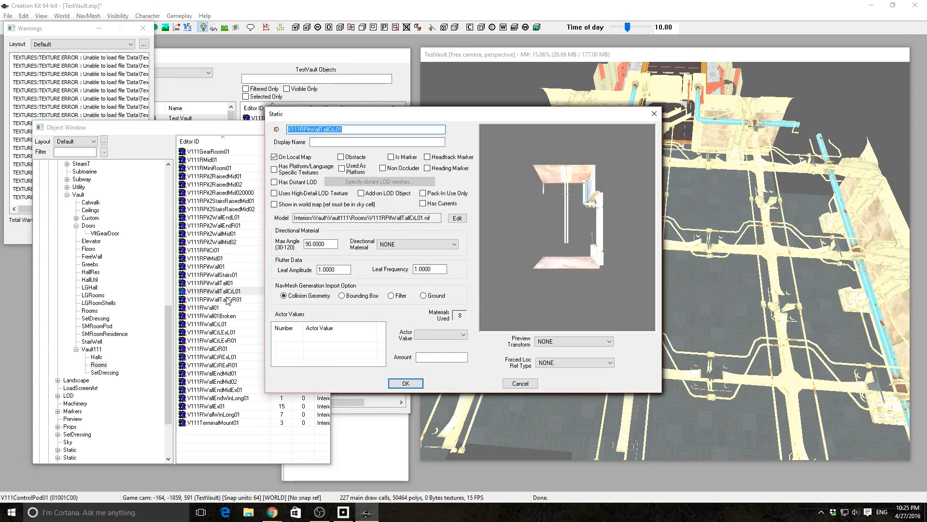
pyautogui.doubleClick(228, 300)
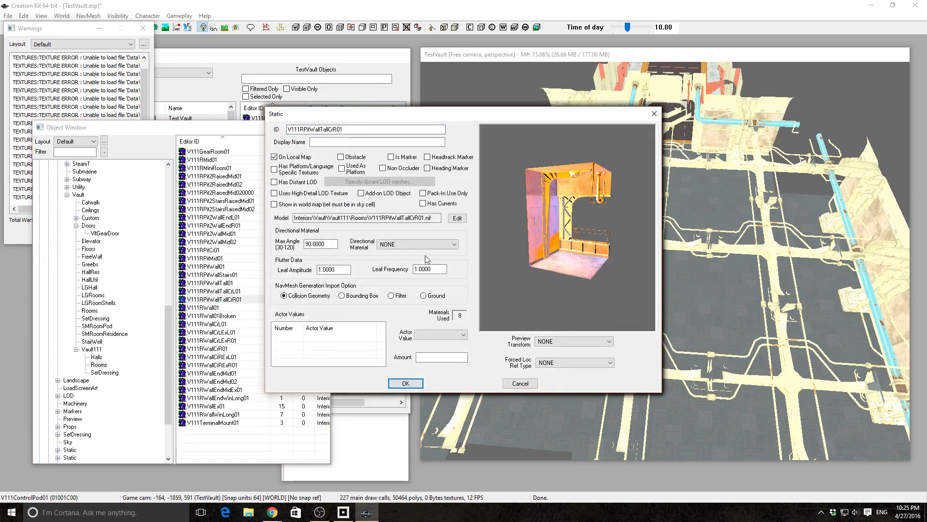
# - Close all the open properties of the previewed pit pieces
pyautogui.click(402, 383)
pyautogui.click(406, 383)
pyautogui.click(407, 382)
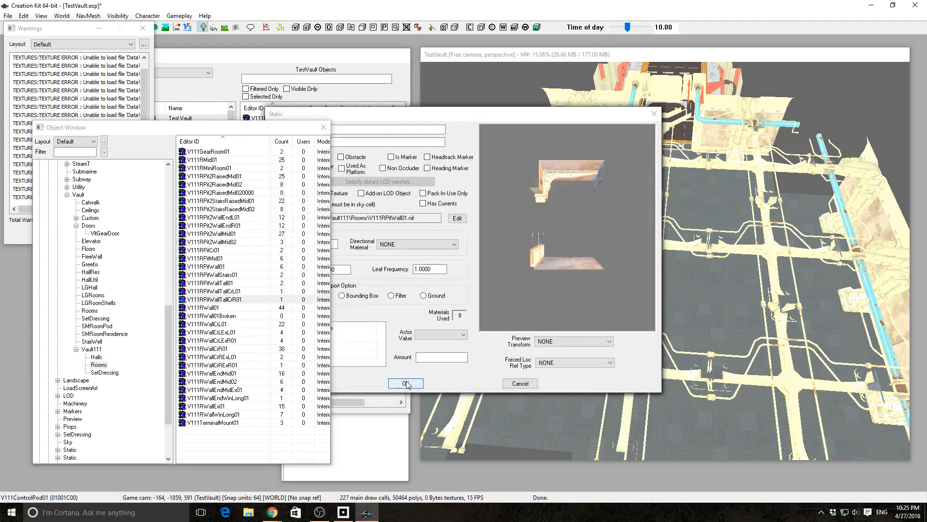
pyautogui.click(406, 383)
pyautogui.click(406, 384)
pyautogui.click(406, 383)
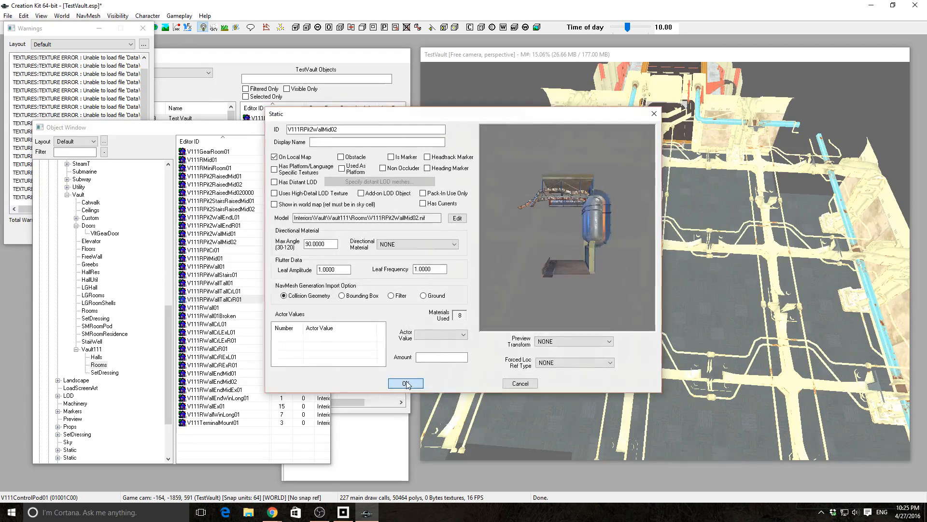
pyautogui.click(406, 383)
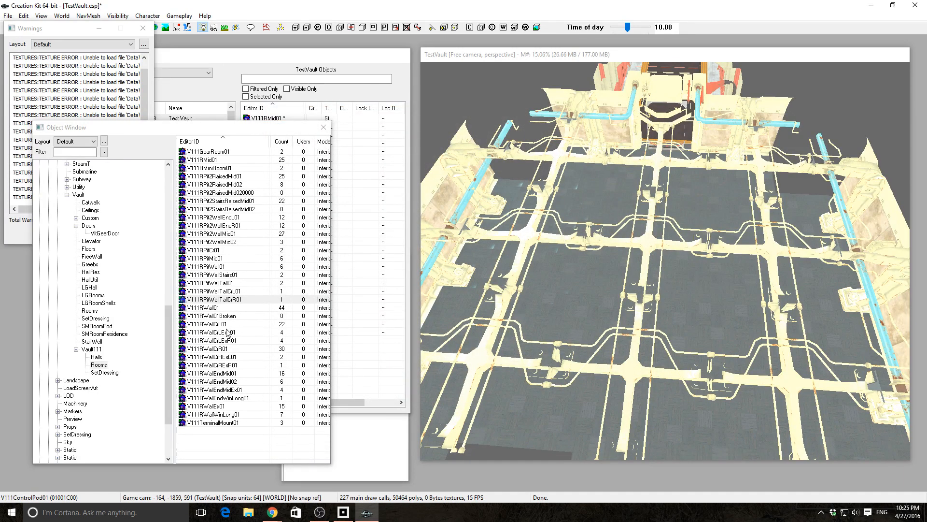
# - Preview the V111RWall01 model with its properties moved clear of the object list, and rotate it to see its side
pyautogui.click(203, 308)
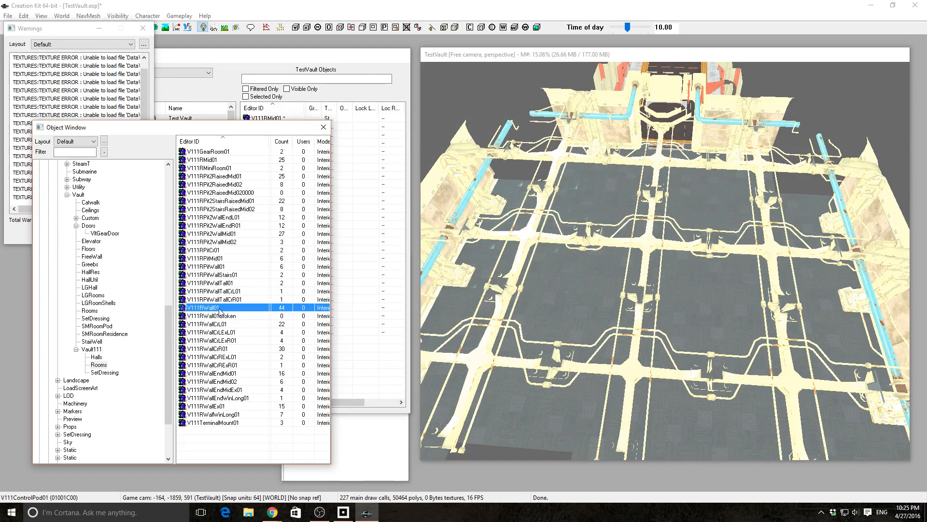
pyautogui.doubleClick(219, 309)
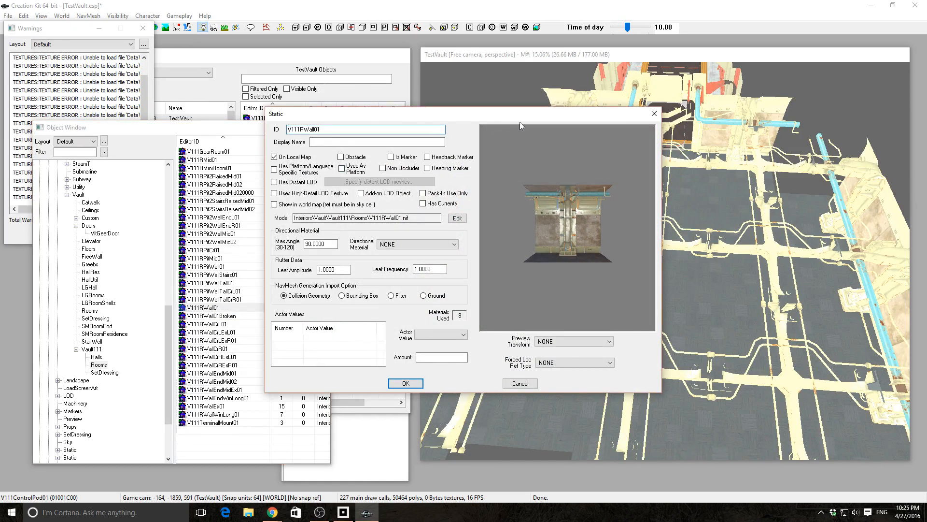
pyautogui.moveTo(555, 118); pyautogui.dragTo(633, 101)
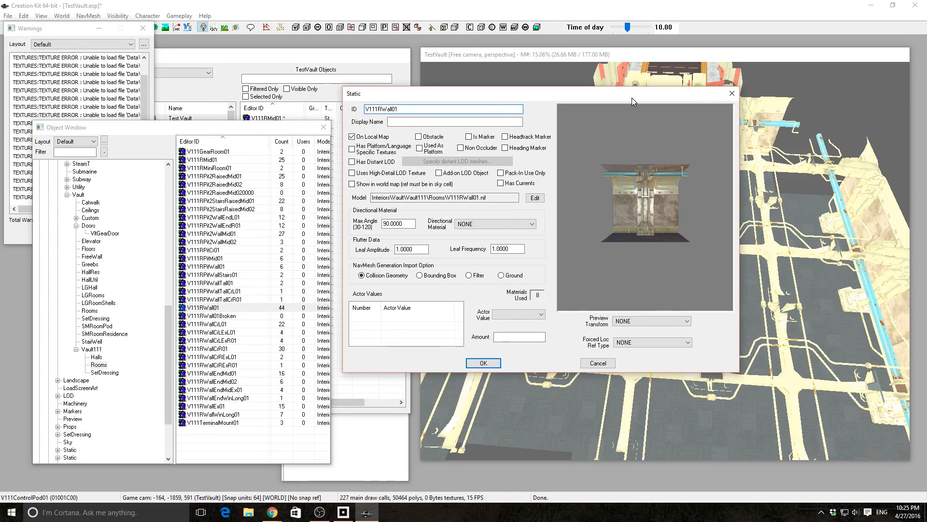
pyautogui.click(650, 130)
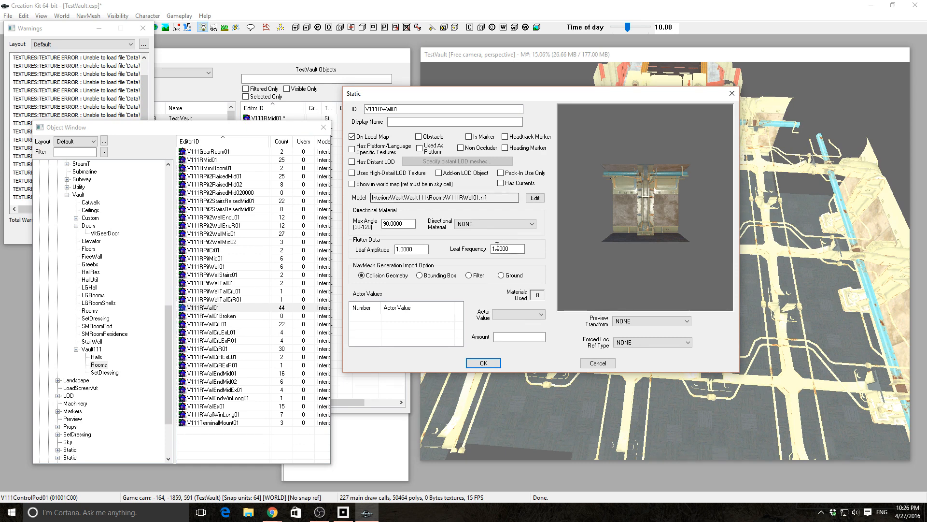
pyautogui.moveTo(628, 254); pyautogui.dragTo(610, 228)
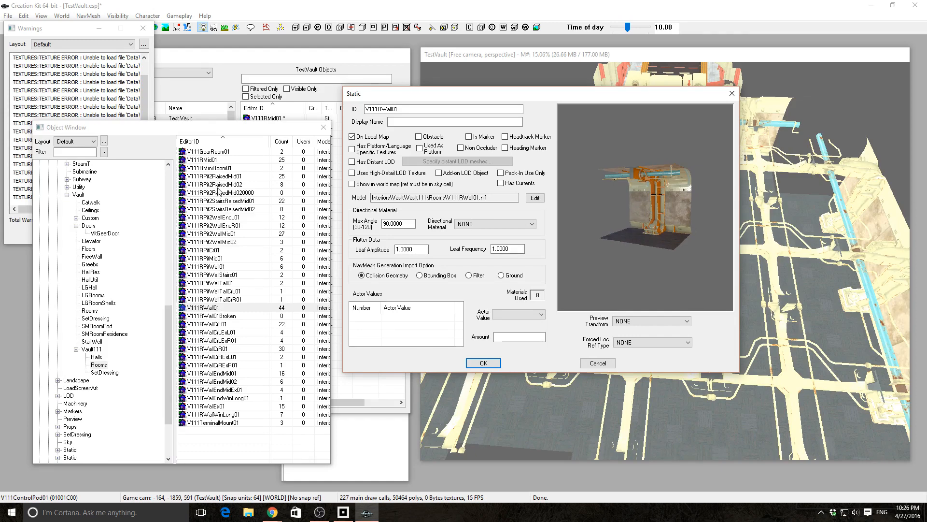
# - Preview V111RMid01 beside V111RWall01, rotate both models to compare them, and clear the V111RMid01 properties out of the way
pyautogui.doubleClick(213, 159)
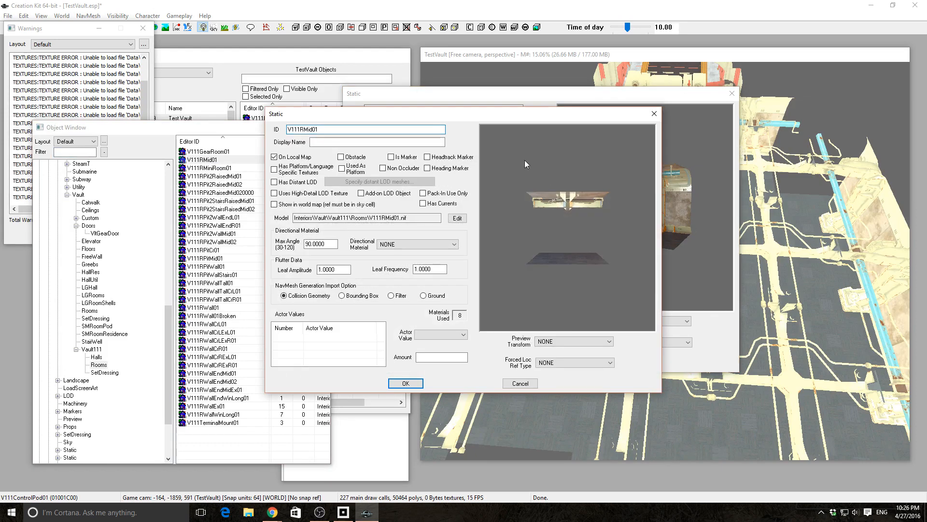
pyautogui.moveTo(488, 114); pyautogui.dragTo(392, 67)
pyautogui.moveTo(471, 162); pyautogui.dragTo(488, 171)
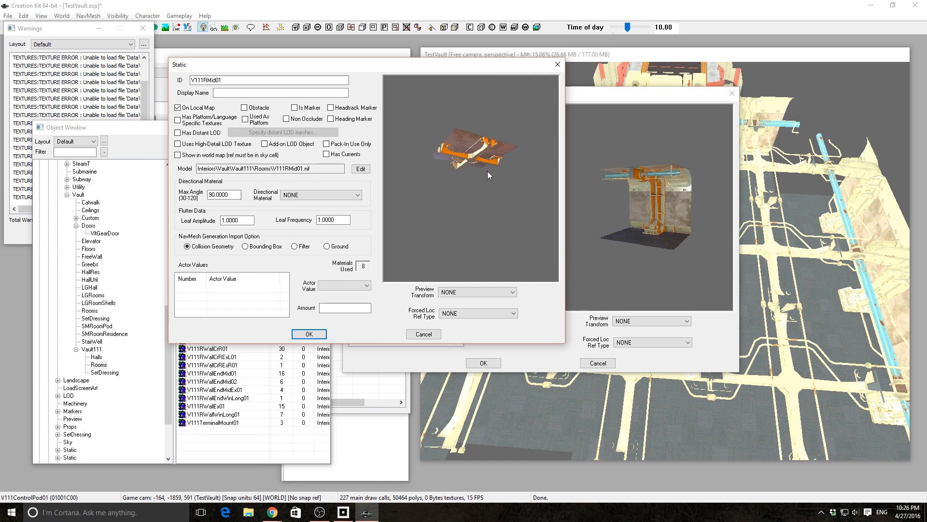
pyautogui.moveTo(640, 210); pyautogui.dragTo(624, 165)
pyautogui.click(315, 130)
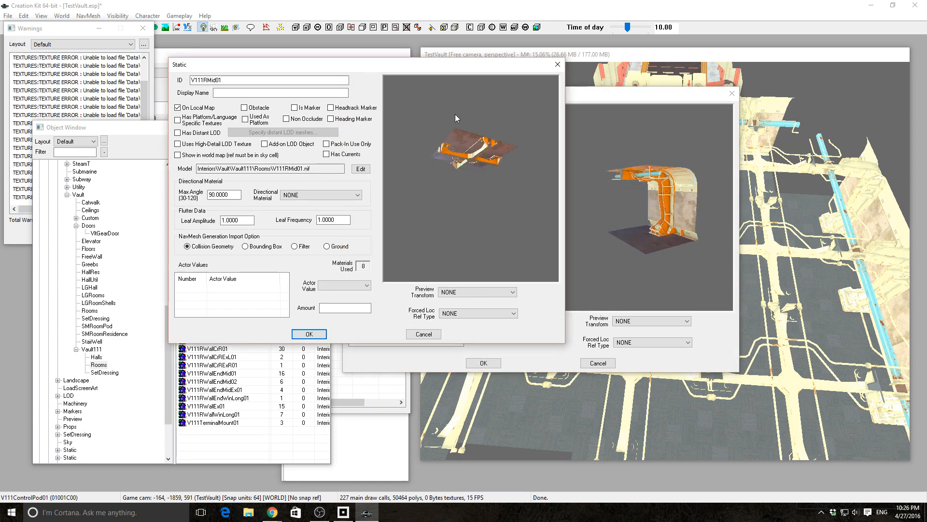
pyautogui.moveTo(455, 114); pyautogui.dragTo(465, 144)
pyautogui.moveTo(401, 68); pyautogui.dragTo(926, 97)
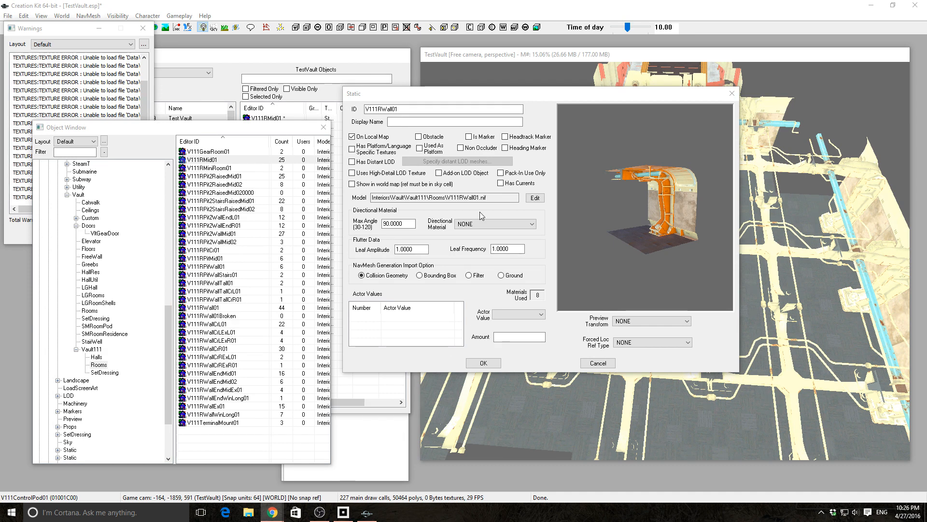
# - Compare the V111RWallCrL01 corner with V111RWall01 in rotated previews placed side by side
pyautogui.click(528, 94)
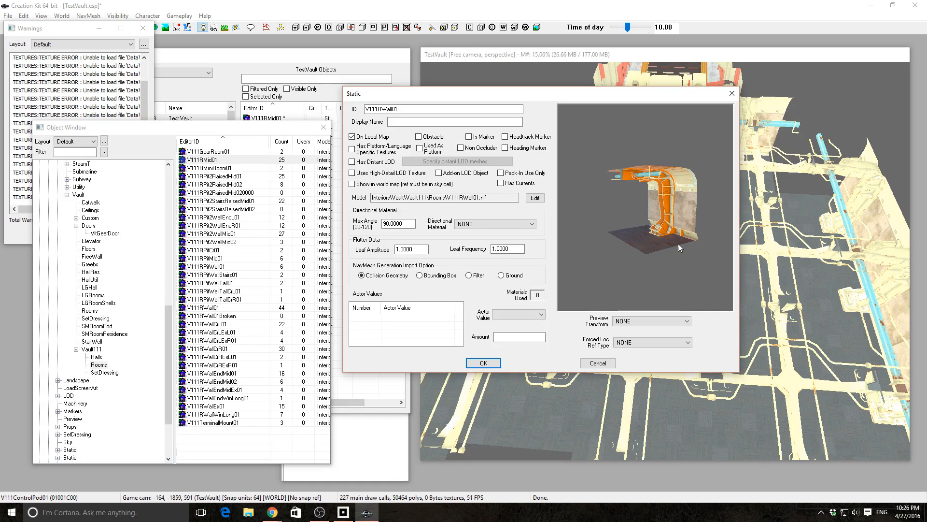
pyautogui.moveTo(660, 103); pyautogui.dragTo(845, 10)
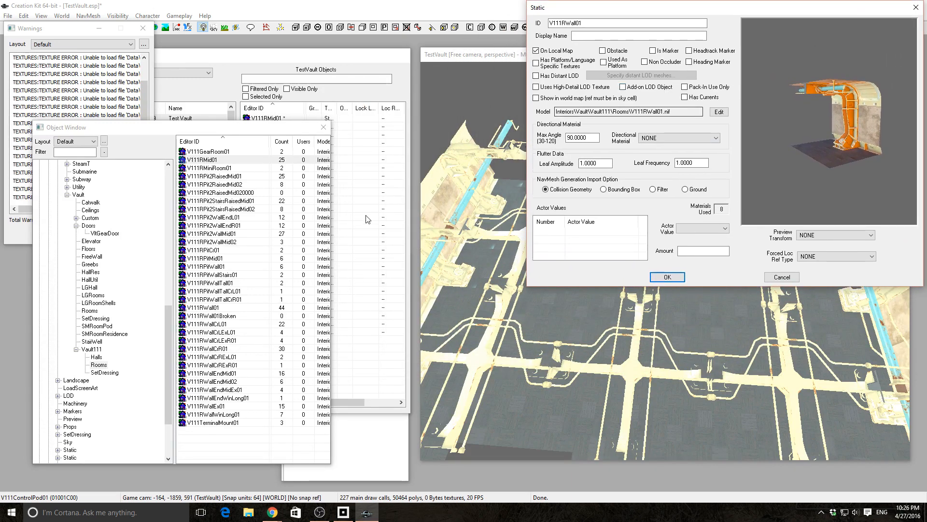
pyautogui.doubleClick(228, 324)
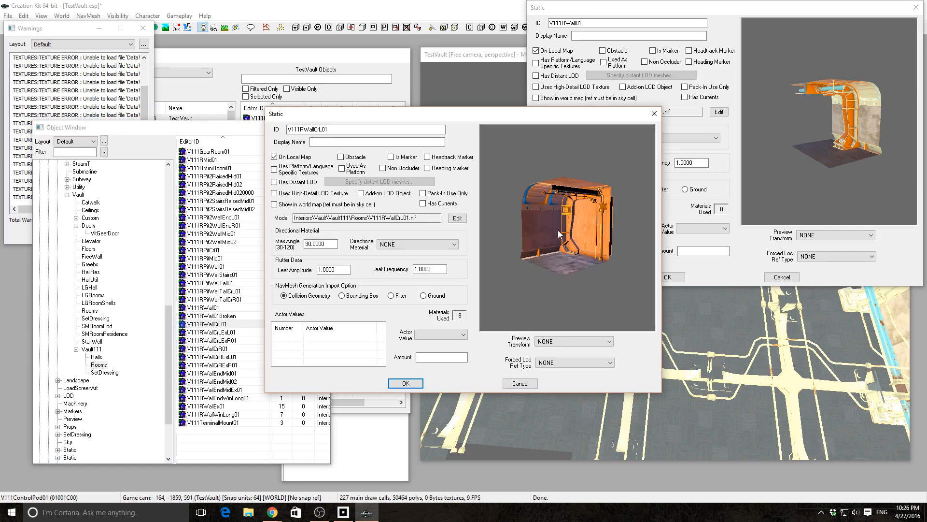
pyautogui.click(854, 135)
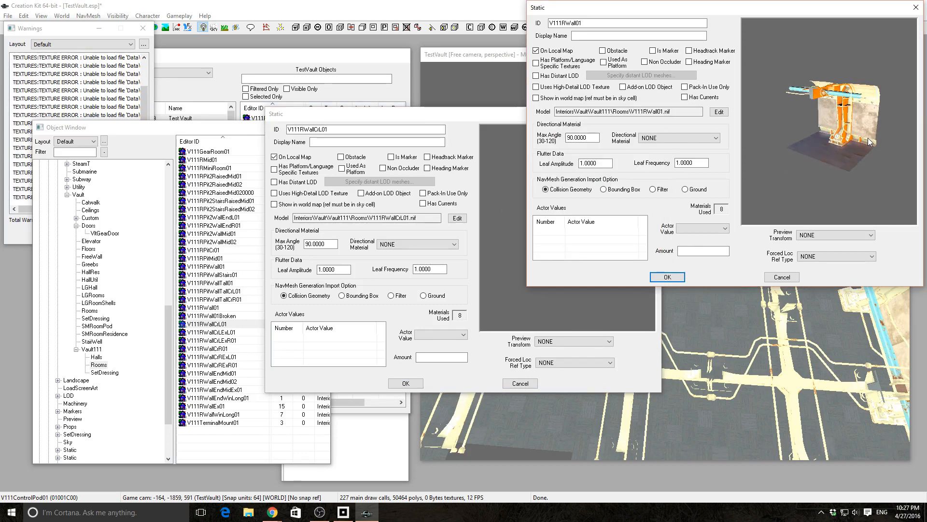
pyautogui.click(497, 208)
pyautogui.moveTo(524, 115); pyautogui.dragTo(623, 12)
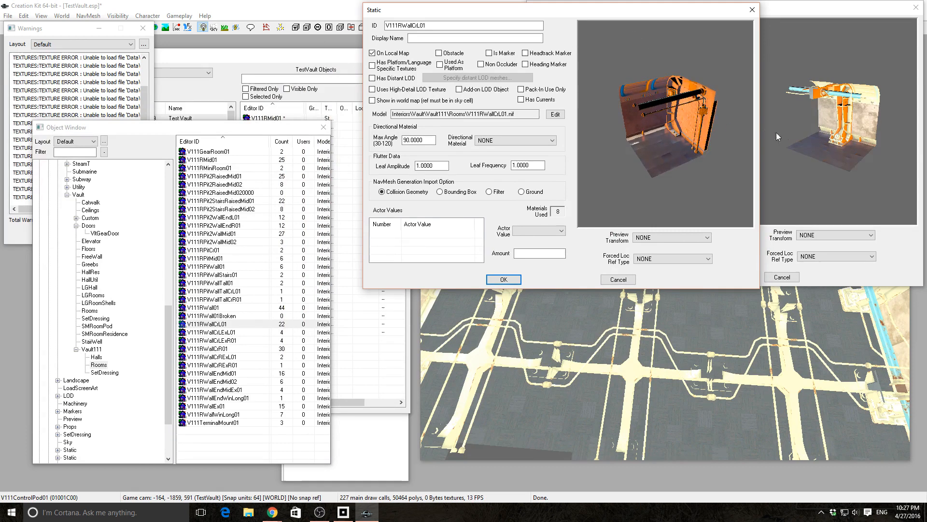
pyautogui.click(827, 137)
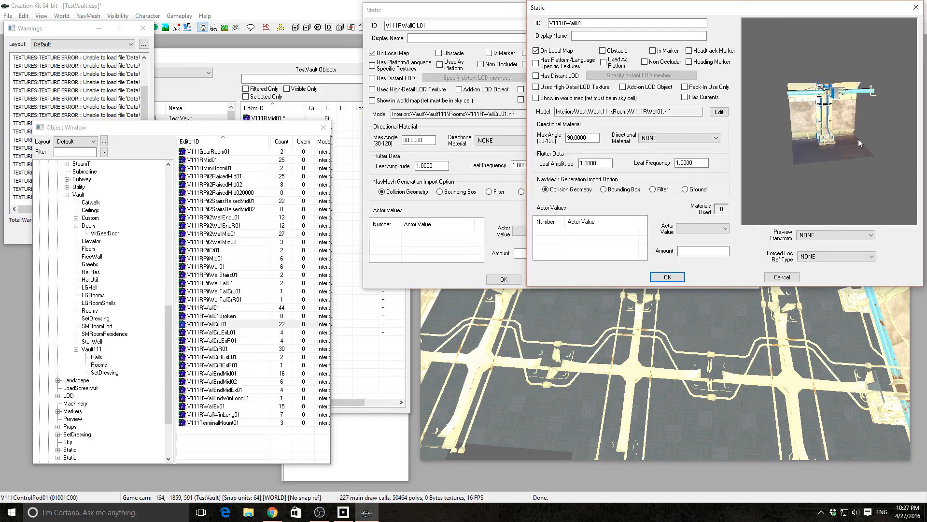
pyautogui.click(455, 12)
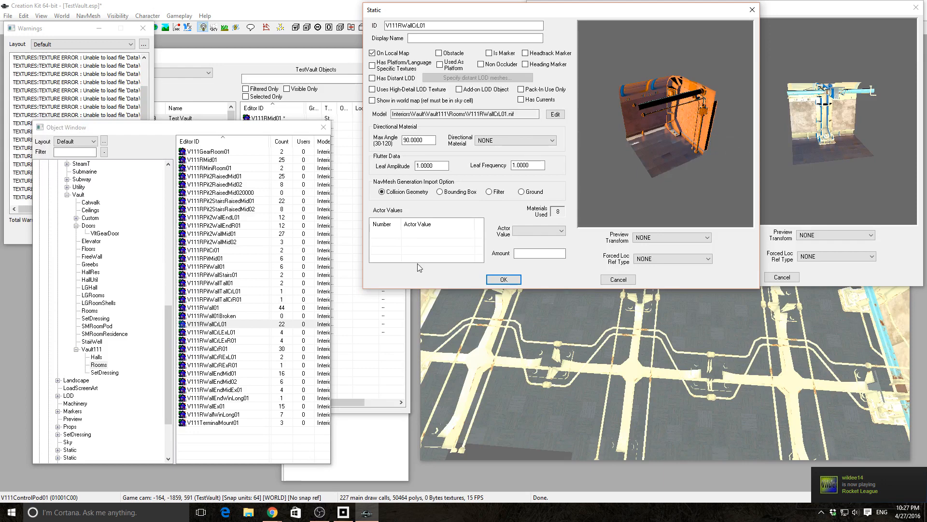
# - Preview the V111RWallCrLExL01 and V111RWallCrLExR01 corner exits one after the other, rotating the models and closing each one's properties
pyautogui.doubleClick(216, 333)
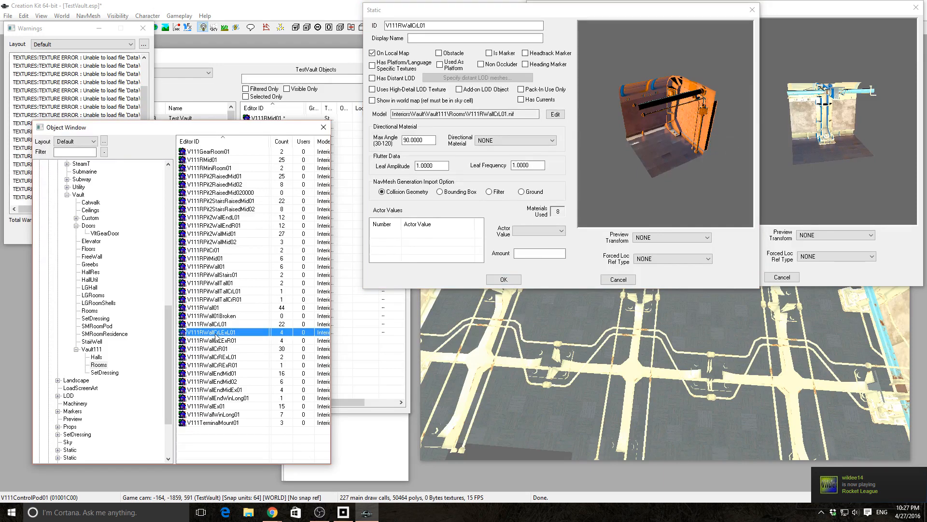
pyautogui.moveTo(532, 235); pyautogui.dragTo(399, 265)
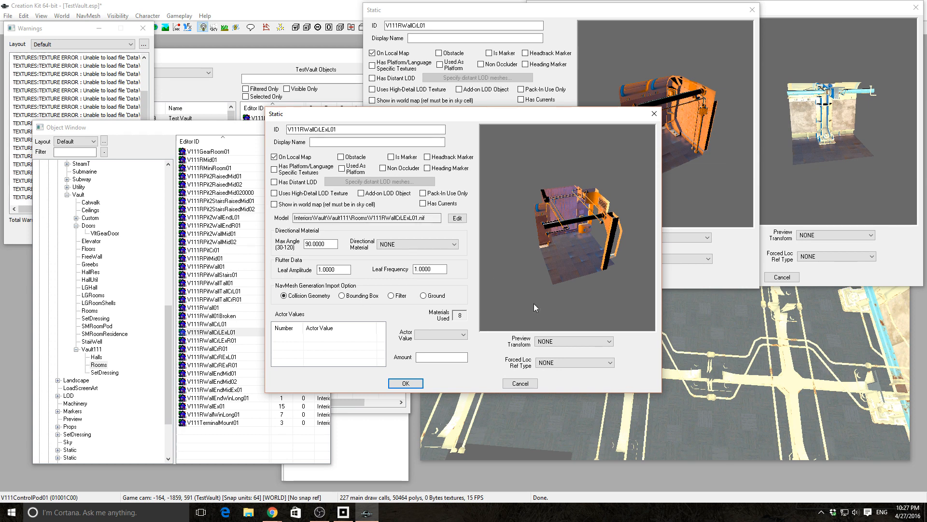
pyautogui.click(405, 383)
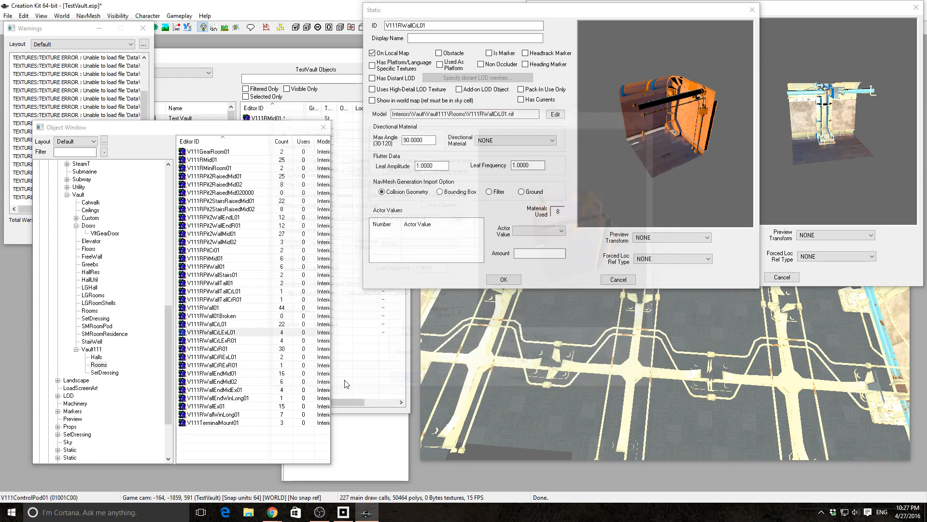
pyautogui.doubleClick(223, 341)
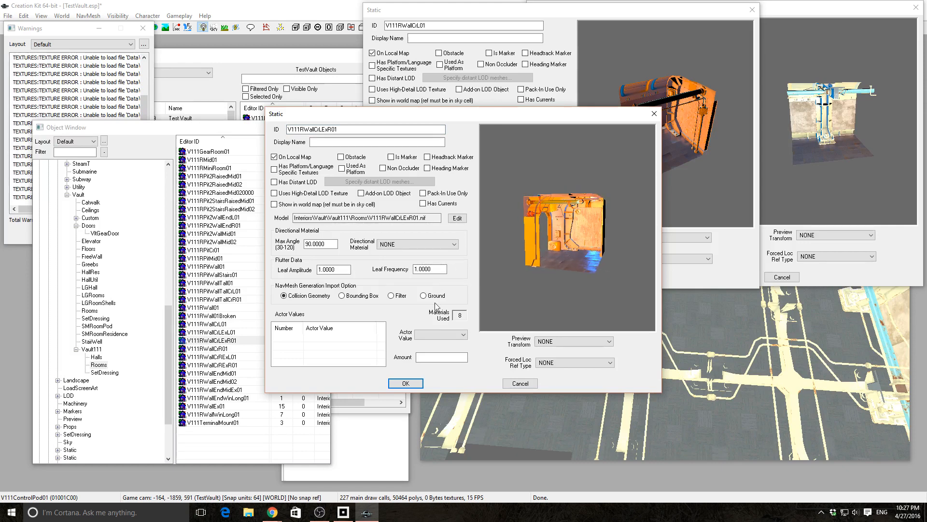
pyautogui.click(392, 383)
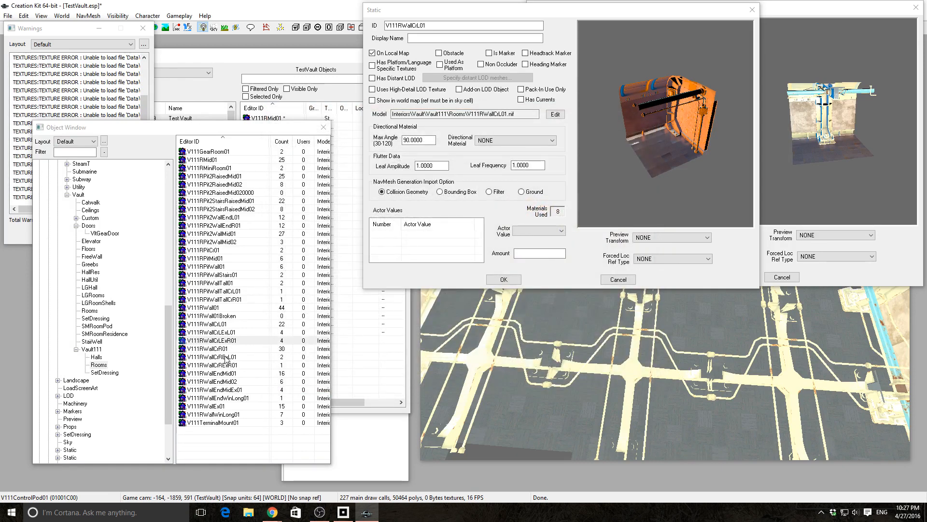
# - Compare the V111RWallCrR01 corner side by side with V111RWallCrL01 and V111RWall01, and close the properties of both corner pieces
pyautogui.doubleClick(212, 348)
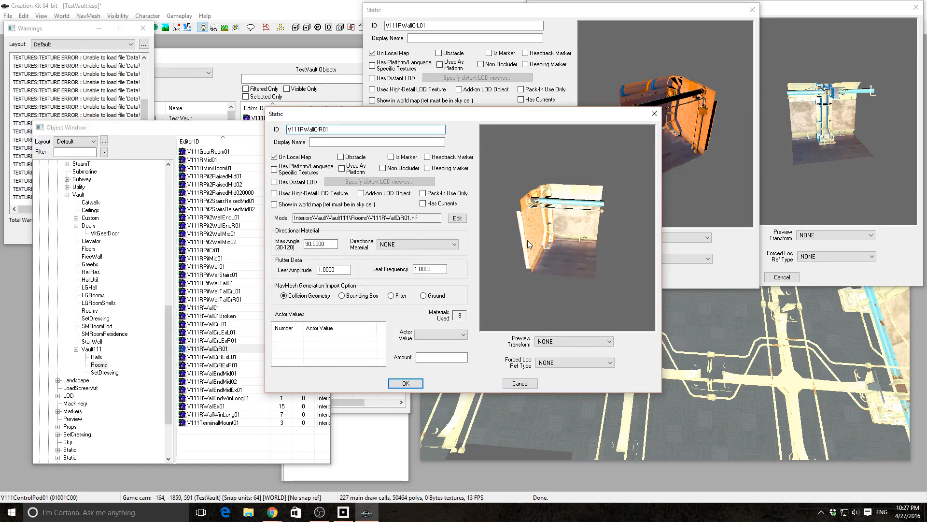
pyautogui.moveTo(551, 113); pyautogui.dragTo(481, 14)
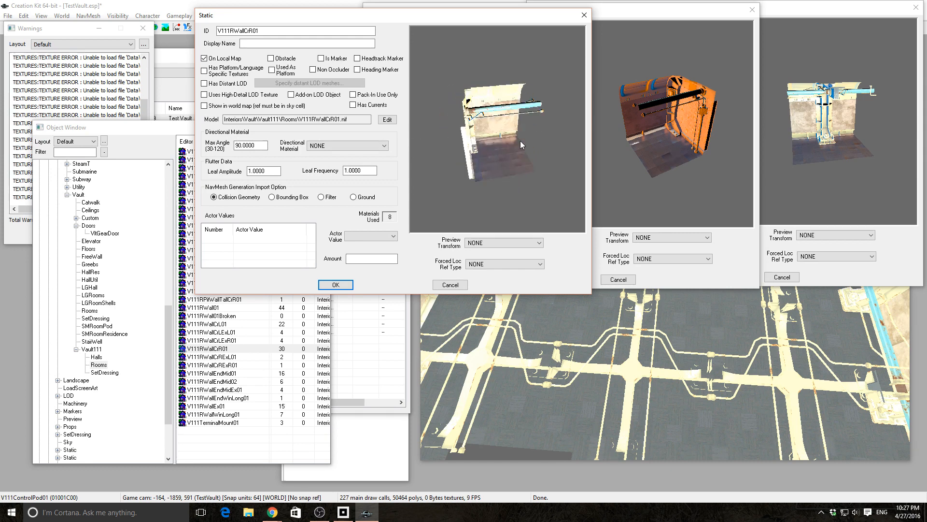
pyautogui.click(862, 107)
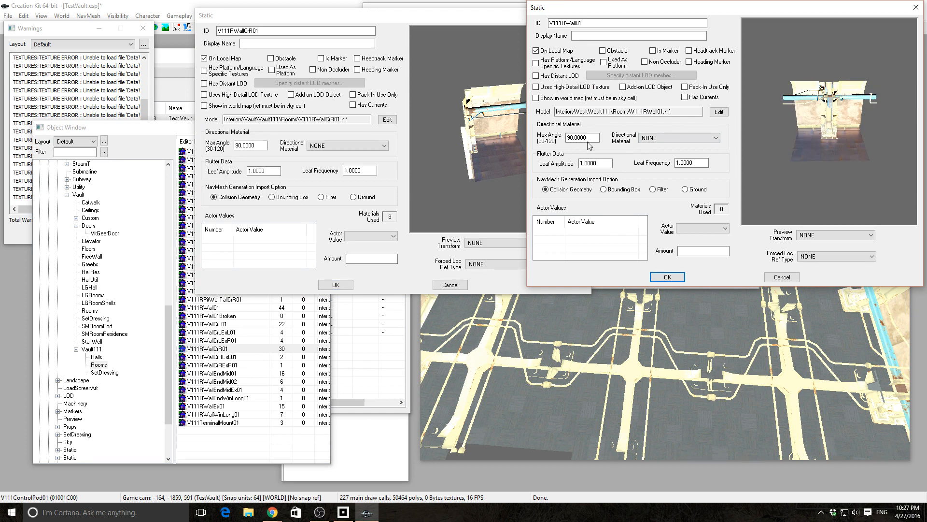
pyautogui.click(497, 157)
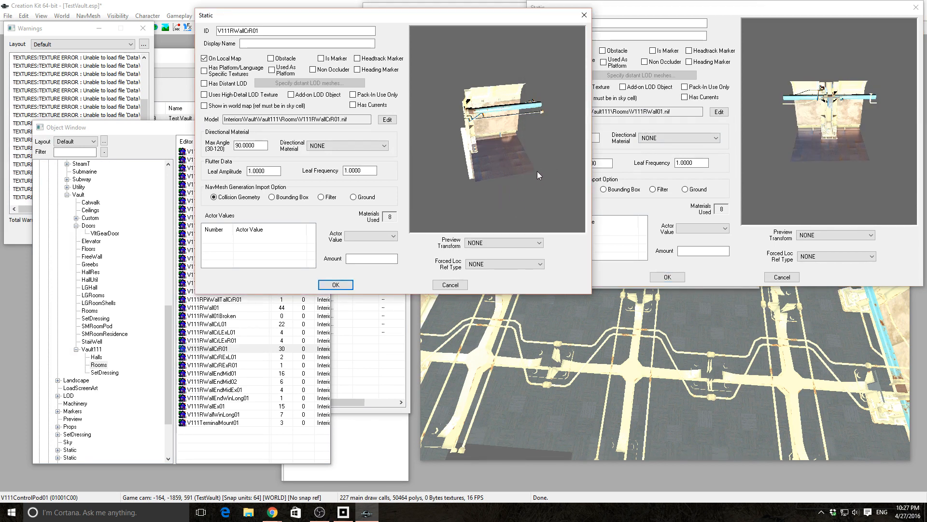
pyautogui.click(335, 284)
pyautogui.click(498, 281)
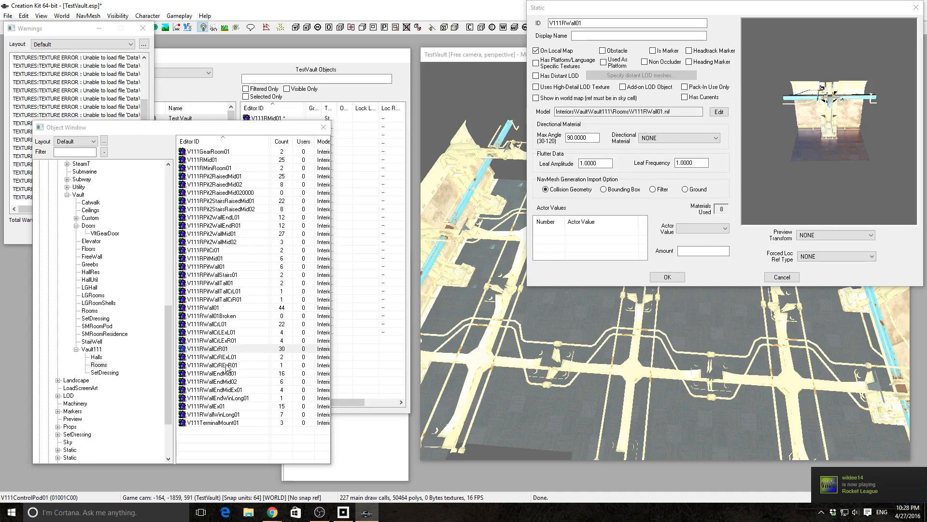
# - Preview the V111RWallCrRExL01 and V111RWallCrRExR01 corner exits in turn, rotating the models to see their openings
pyautogui.doubleClick(207, 357)
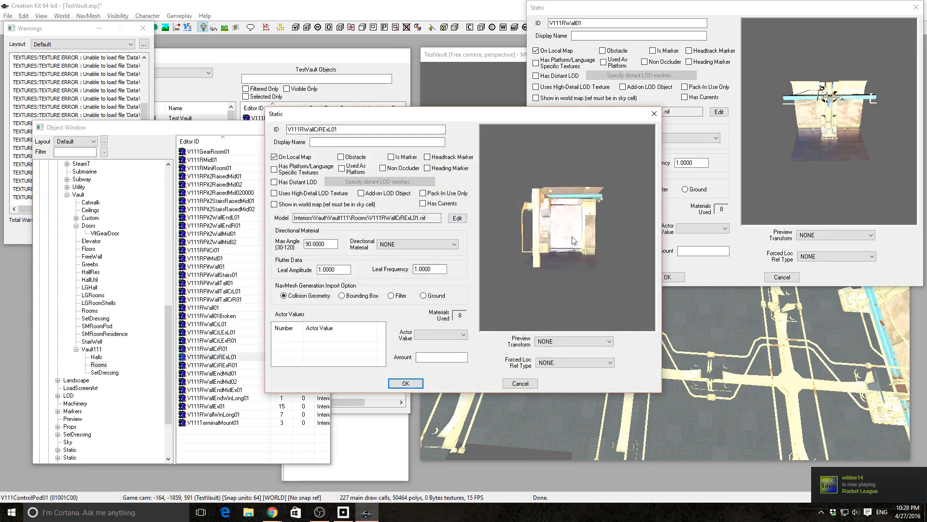
pyautogui.doubleClick(219, 364)
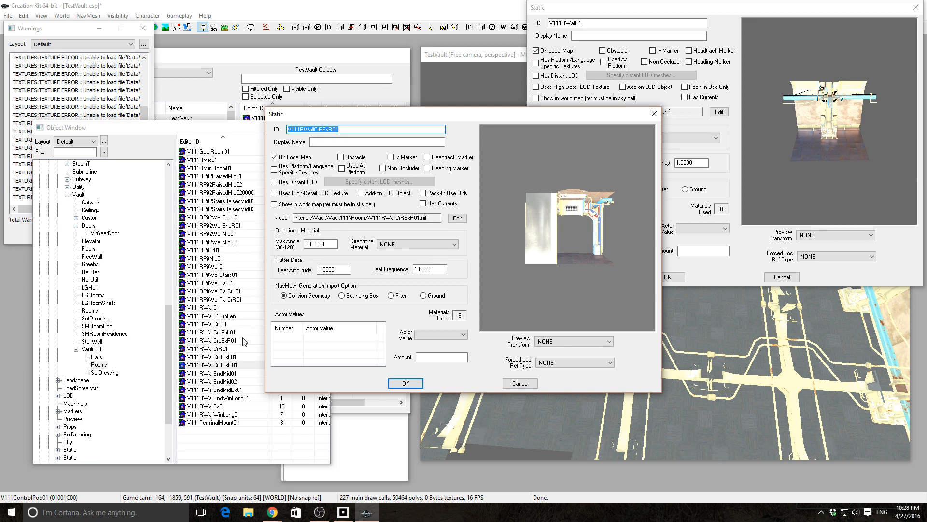
pyautogui.moveTo(622, 262); pyautogui.dragTo(553, 278)
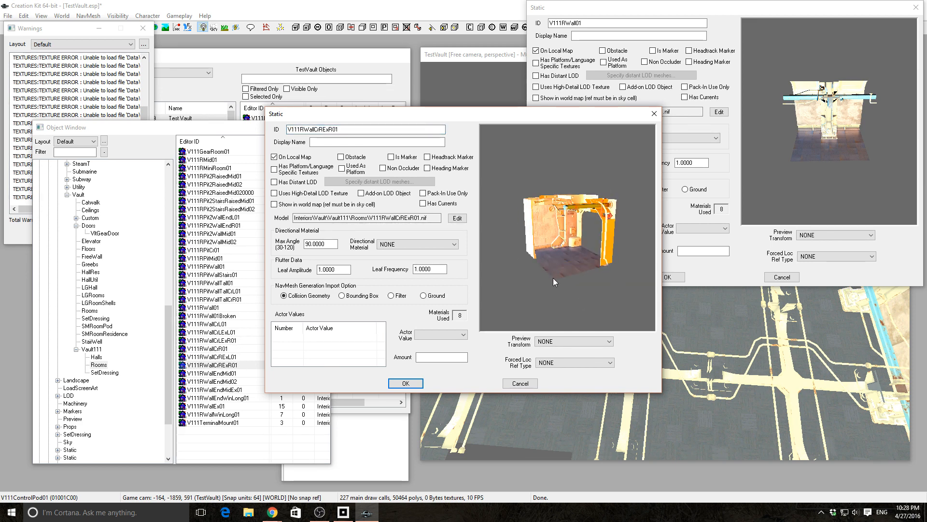
pyautogui.click(414, 382)
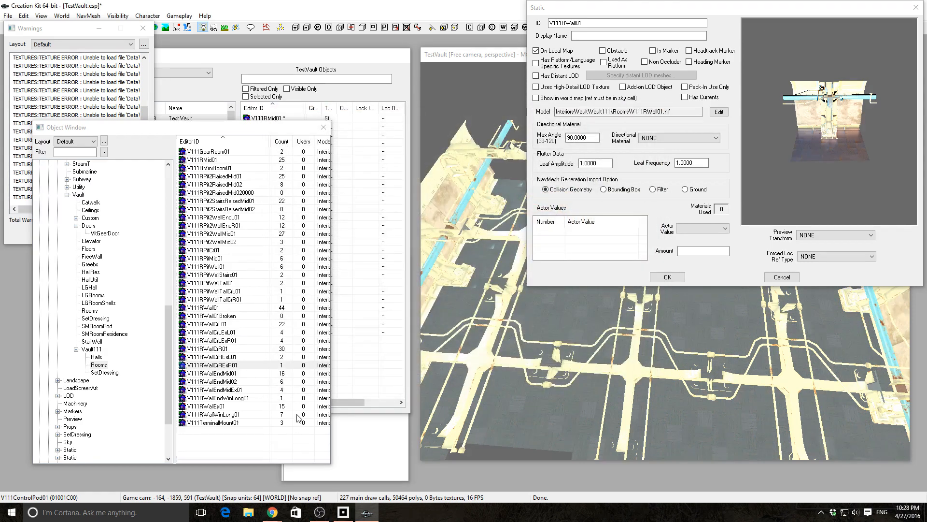
# - Preview the V111RWallEndMid01 model, rotate it to view the wall from the front, and close its properties
pyautogui.doubleClick(225, 375)
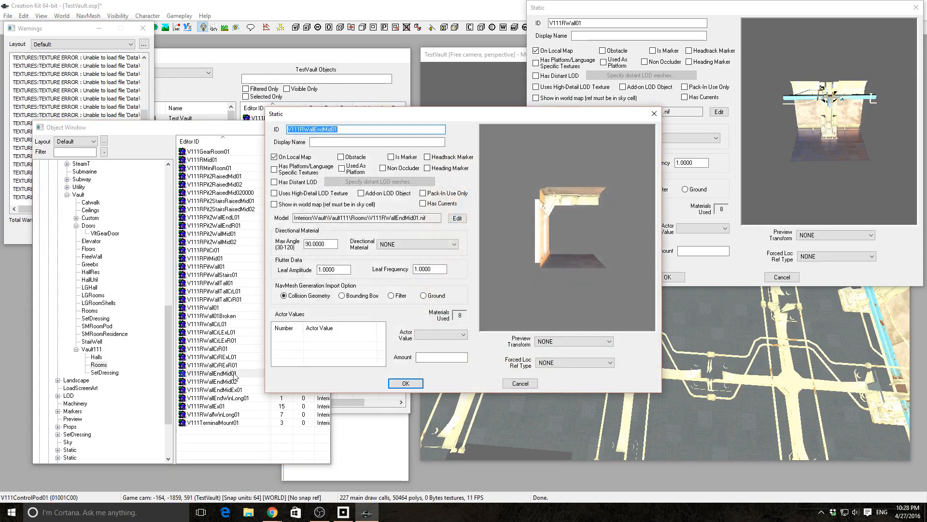
pyautogui.moveTo(485, 216)
pyautogui.mouseDown()
pyautogui.moveTo(459, 262)
pyautogui.moveTo(503, 260)
pyautogui.moveTo(500, 228)
pyautogui.moveTo(371, 219)
pyautogui.moveTo(309, 227)
pyautogui.moveTo(290, 268)
pyautogui.moveTo(334, 299)
pyautogui.moveTo(476, 264)
pyautogui.moveTo(495, 182)
pyautogui.moveTo(557, 189)
pyautogui.moveTo(493, 184)
pyautogui.moveTo(482, 207)
pyautogui.mouseUp()
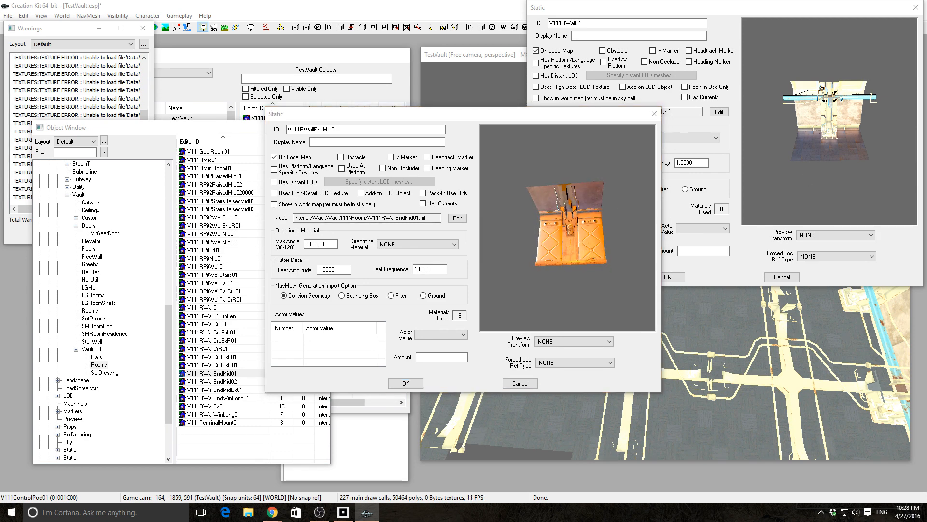
pyautogui.click(607, 236)
pyautogui.moveTo(607, 237); pyautogui.dragTo(599, 271)
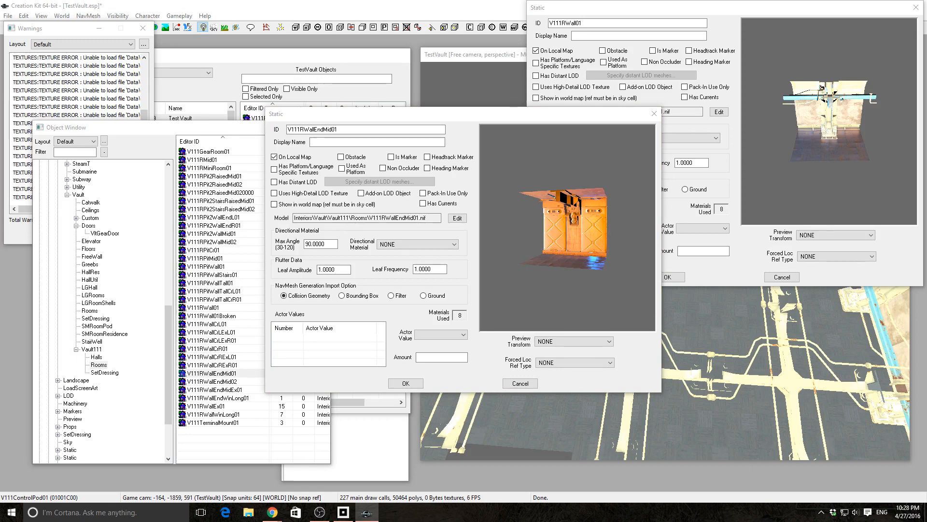
pyautogui.click(416, 375)
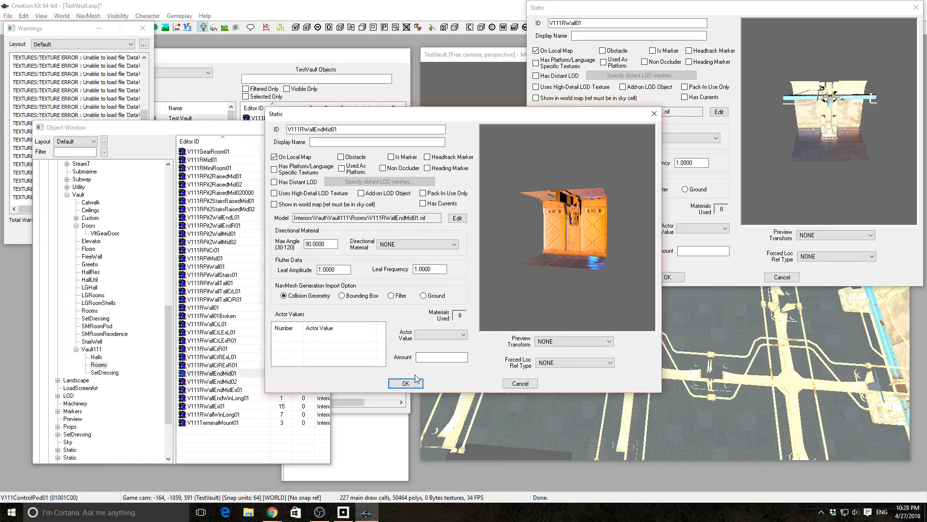
pyautogui.click(405, 383)
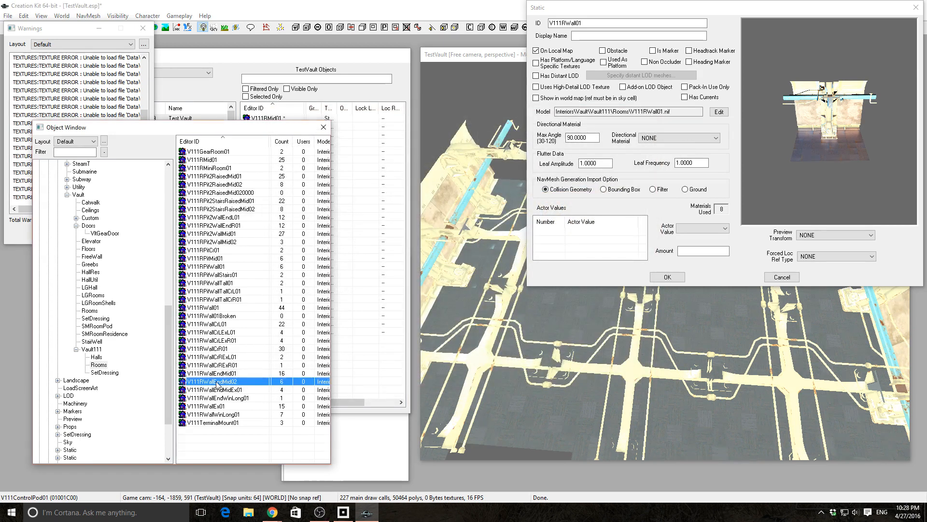
# - Preview V111RWallEndMid02 and the V111RWallEndMidEx01 exit variant in turn, rotating the exit model before closing its properties
pyautogui.doubleClick(215, 382)
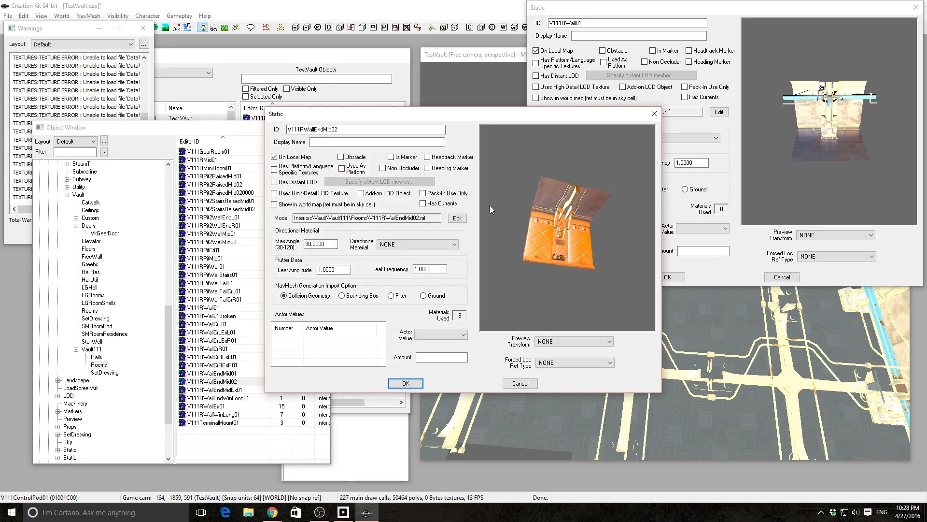
pyautogui.click(406, 383)
pyautogui.doubleClick(232, 390)
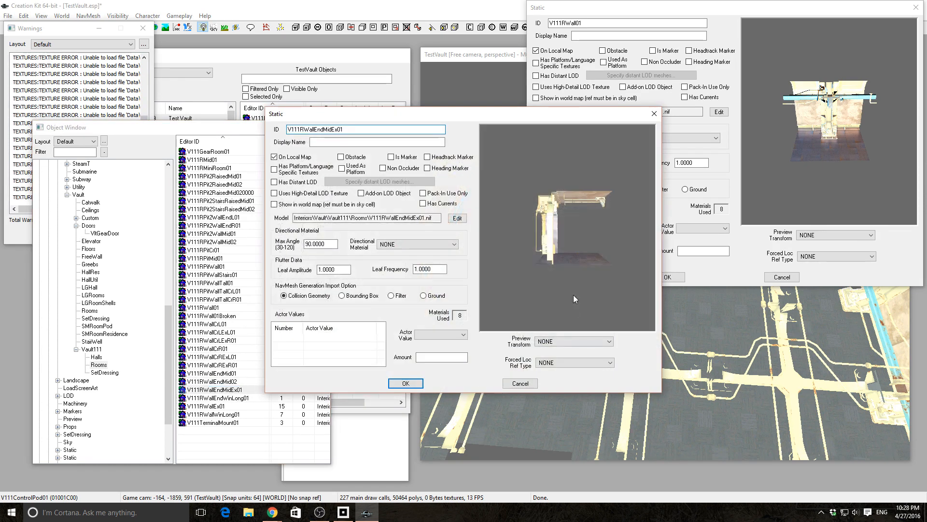
pyautogui.moveTo(573, 294); pyautogui.dragTo(521, 292)
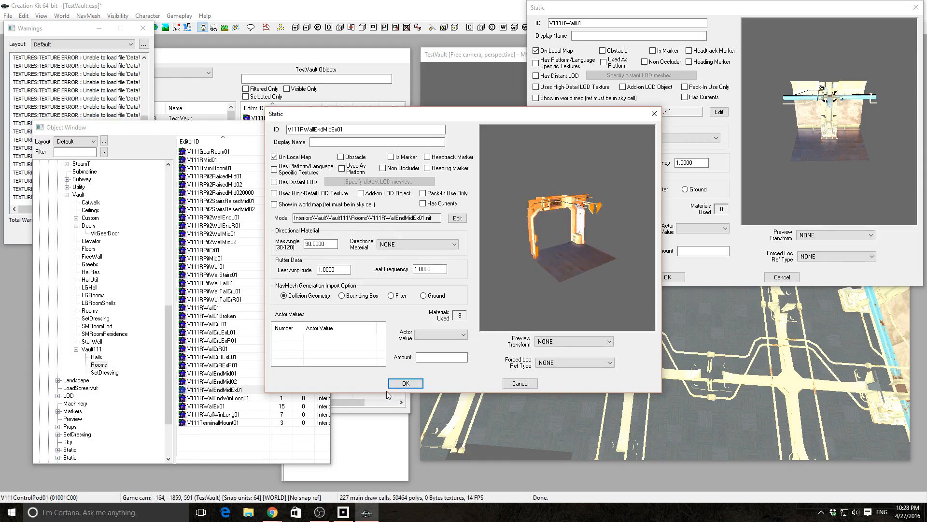
pyautogui.click(404, 383)
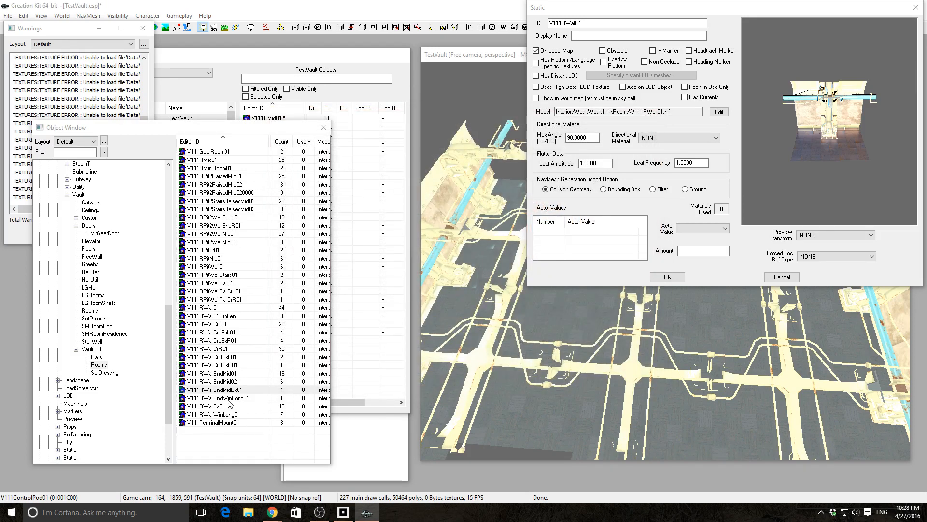
# - Compare rotated previews of the V111RWallEndWinLong01 window wall and V111RWall01, and close the properties of both pieces
pyautogui.doubleClick(228, 399)
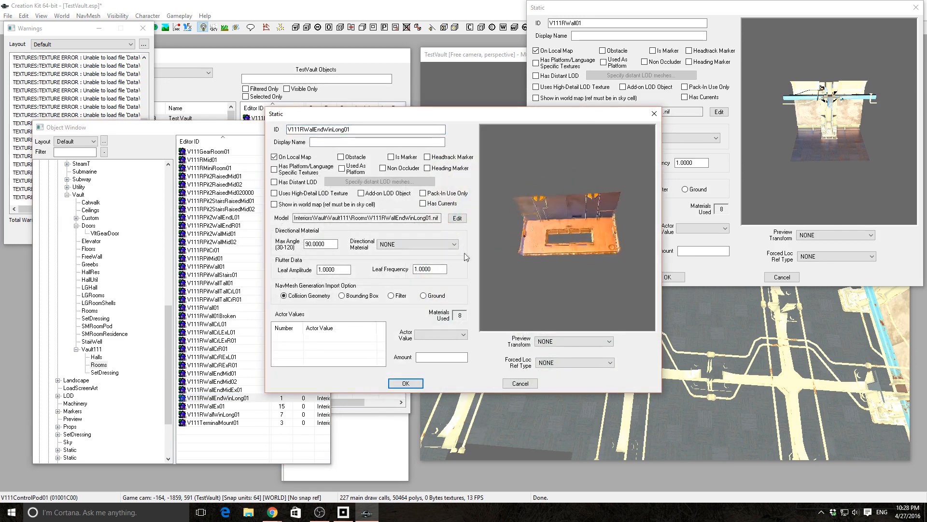
pyautogui.moveTo(465, 254); pyautogui.dragTo(486, 283)
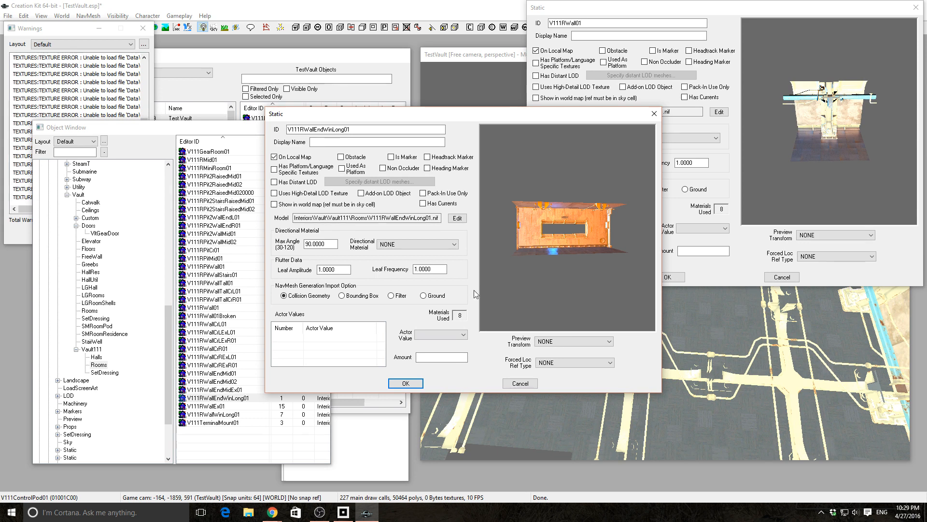
pyautogui.moveTo(558, 237); pyautogui.dragTo(500, 190)
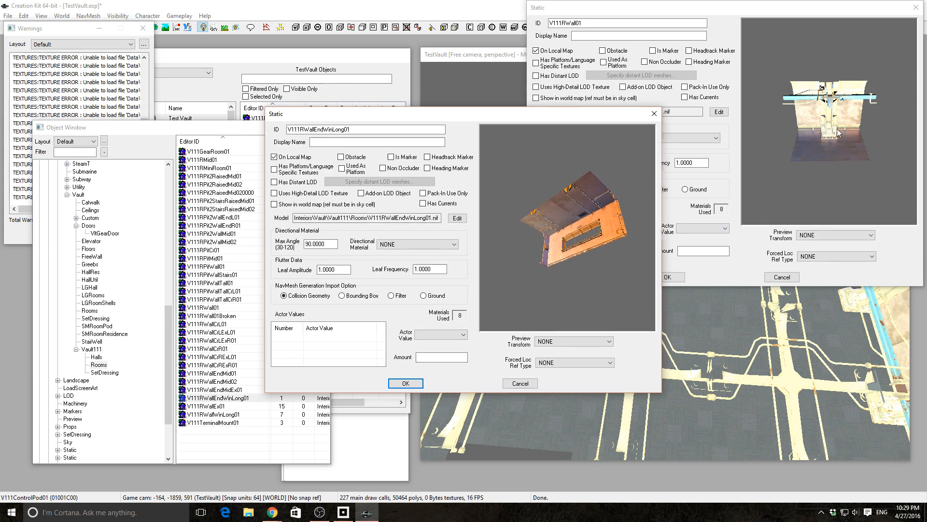
pyautogui.moveTo(850, 136); pyautogui.dragTo(779, 166)
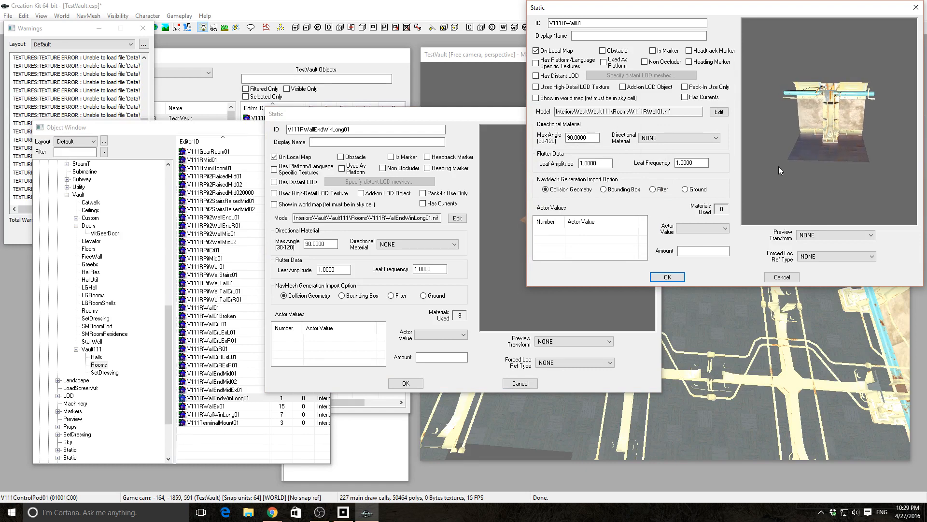
pyautogui.click(667, 277)
pyautogui.click(405, 383)
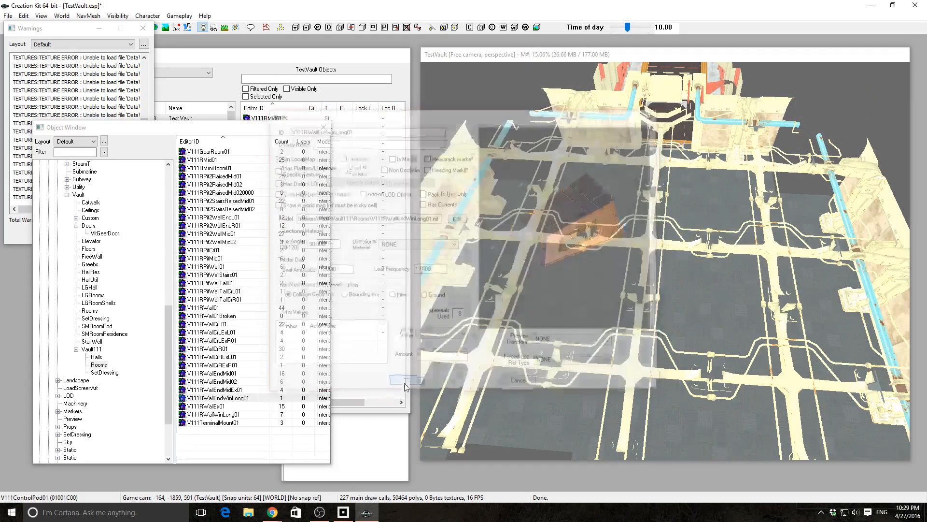
# - Preview the V111RWallEx01 exit wall and the V111RWallWinLong01 window wall one after the other, closing each one's properties
pyautogui.doubleClick(207, 406)
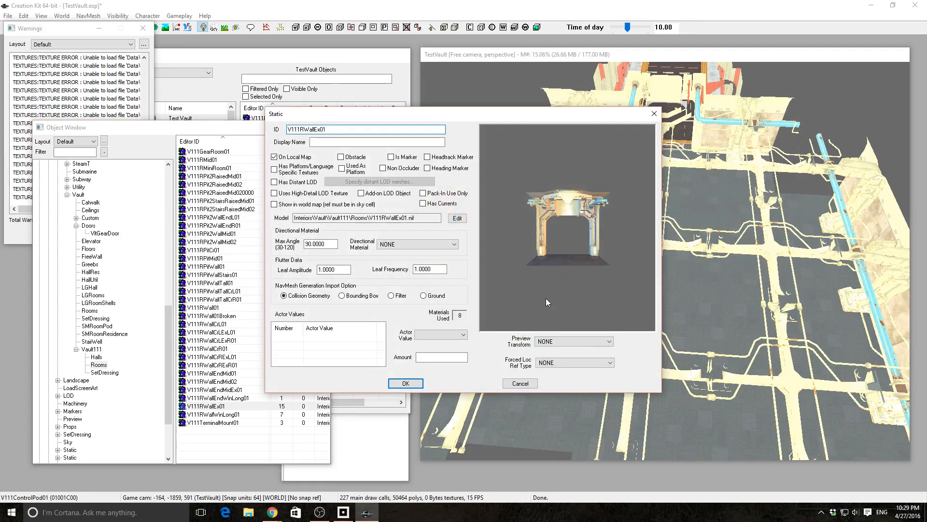
pyautogui.moveTo(546, 298)
pyautogui.mouseDown()
pyautogui.moveTo(557, 249)
pyautogui.moveTo(601, 248)
pyautogui.moveTo(581, 263)
pyautogui.moveTo(484, 241)
pyautogui.moveTo(497, 262)
pyautogui.moveTo(670, 262)
pyautogui.moveTo(670, 277)
pyautogui.moveTo(621, 292)
pyautogui.moveTo(547, 285)
pyautogui.mouseUp()
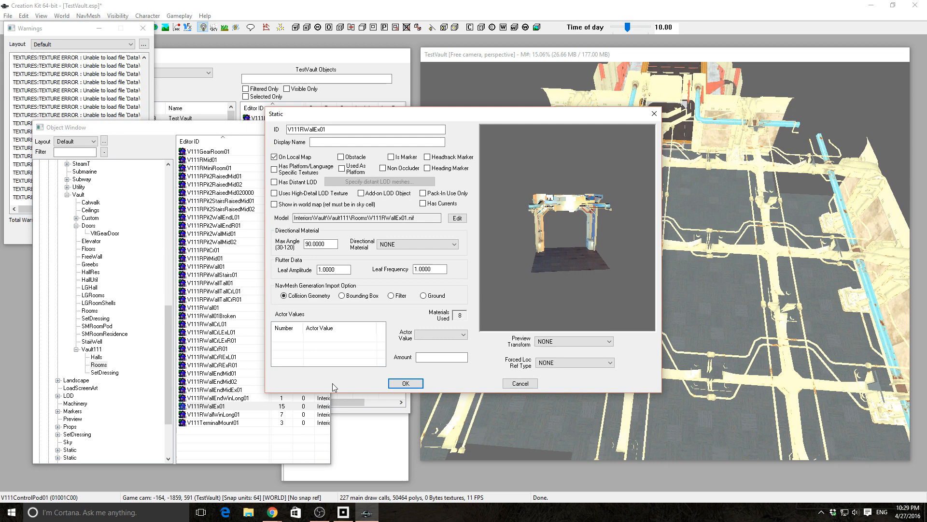
pyautogui.click(404, 383)
pyautogui.click(225, 415)
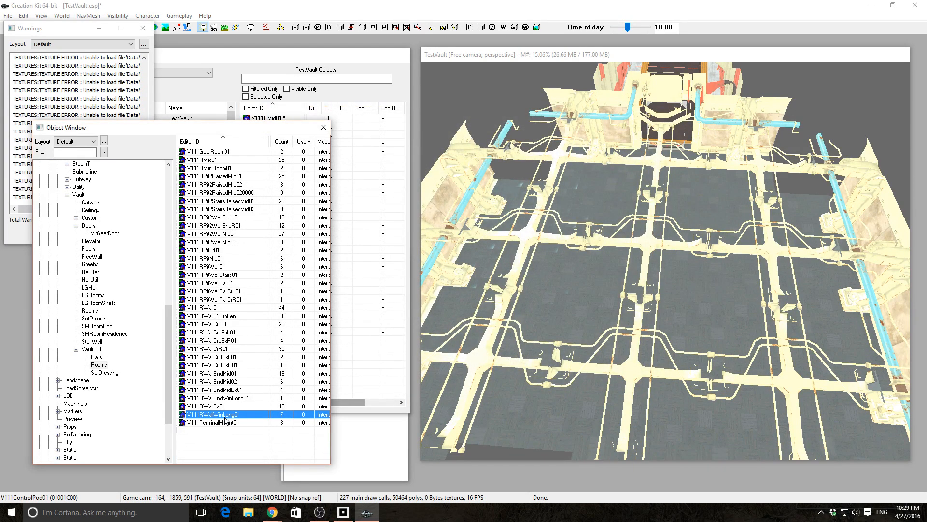
pyautogui.doubleClick(225, 415)
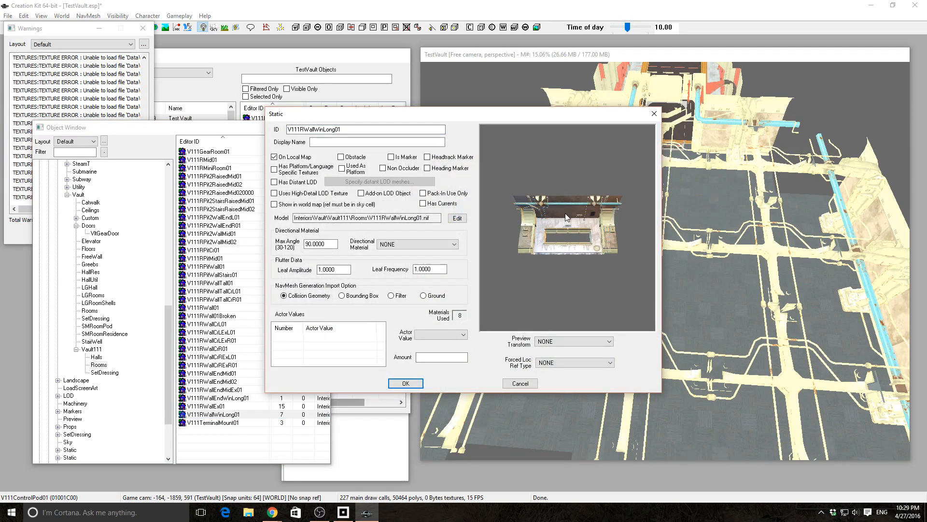
pyautogui.click(405, 383)
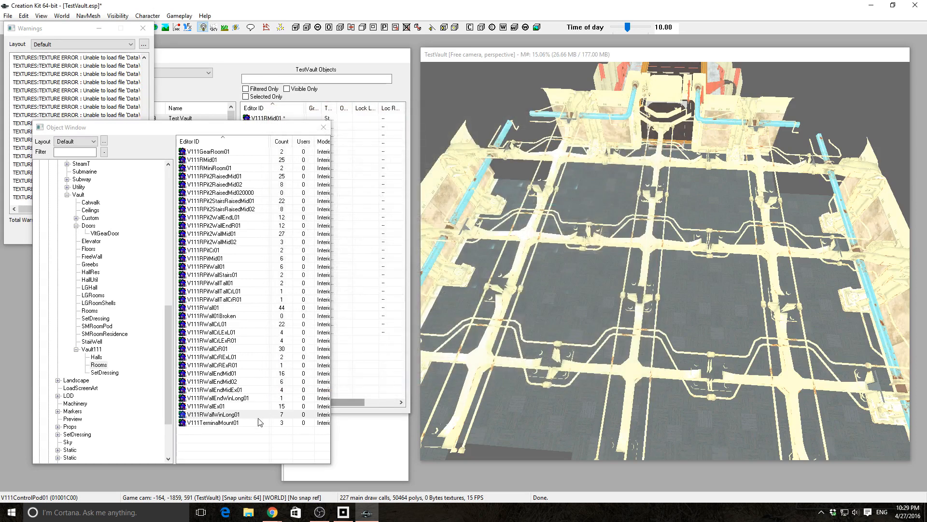
# - Preview the V111TerminalMount01 model and rotate it to see its side
pyautogui.click(232, 423)
pyautogui.doubleClick(232, 423)
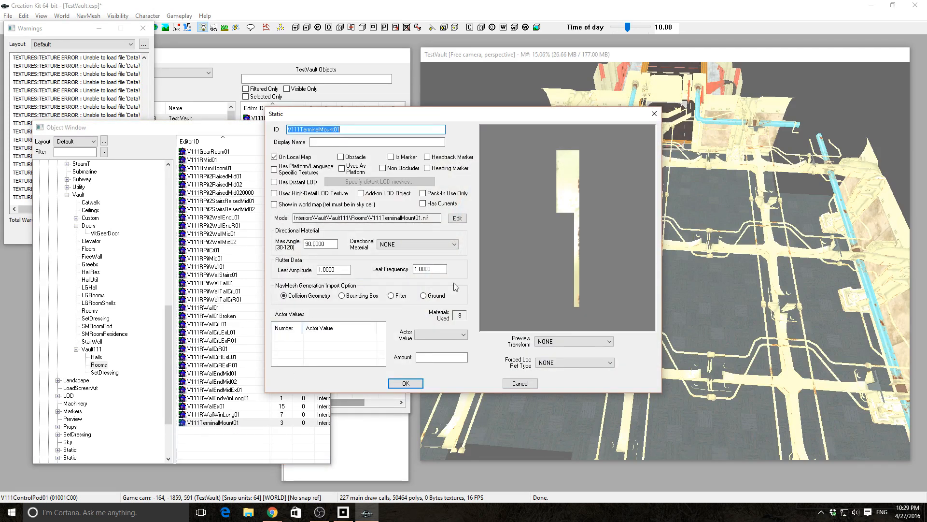
pyautogui.moveTo(541, 272)
pyautogui.mouseDown()
pyautogui.moveTo(627, 256)
pyautogui.moveTo(700, 289)
pyautogui.moveTo(531, 222)
pyautogui.moveTo(337, 270)
pyautogui.moveTo(607, 270)
pyautogui.moveTo(675, 261)
pyautogui.moveTo(924, 275)
pyautogui.moveTo(637, 269)
pyautogui.moveTo(663, 247)
pyautogui.moveTo(618, 190)
pyautogui.moveTo(498, 262)
pyautogui.moveTo(555, 271)
pyautogui.mouseUp()
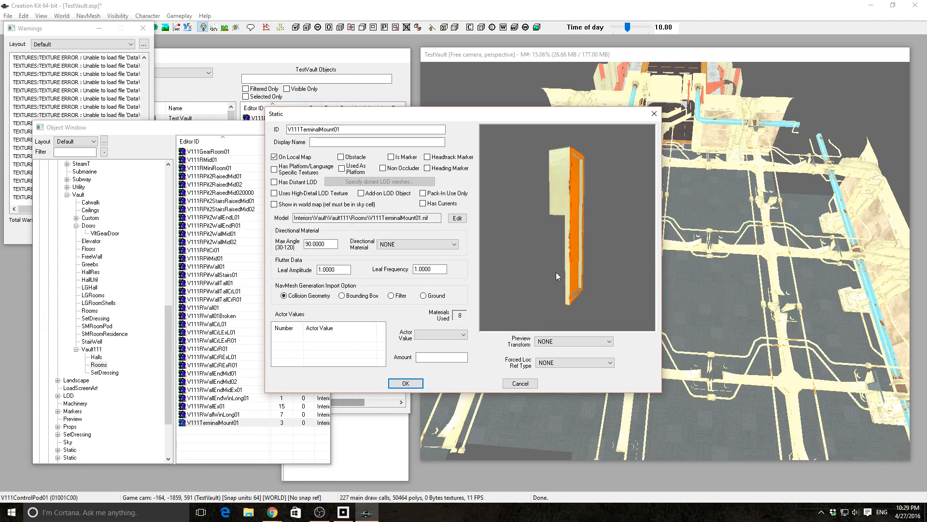
# - Close the V111TerminalMount01 properties and select the V111RWall01 piece at the outer corner of the room for a closer view
pyautogui.click(412, 382)
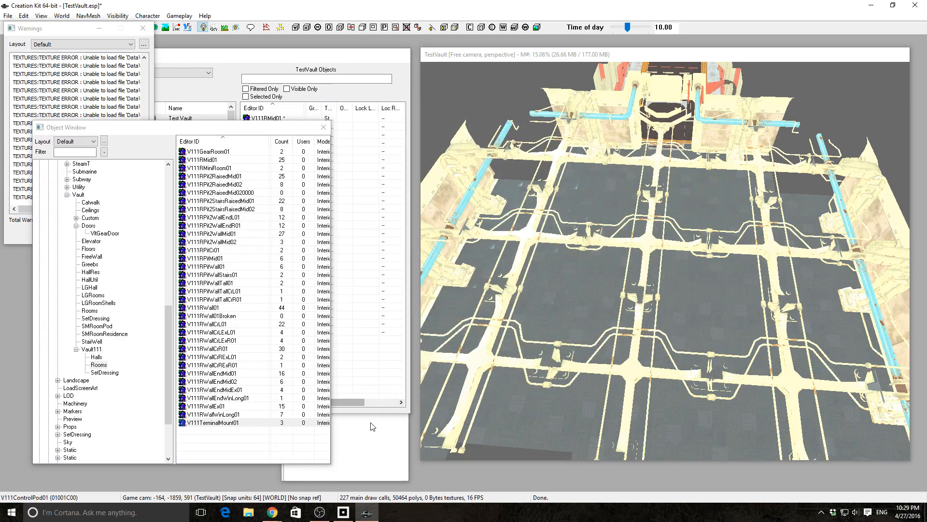
pyautogui.moveTo(686, 318); pyautogui.dragTo(667, 292, button='middle')
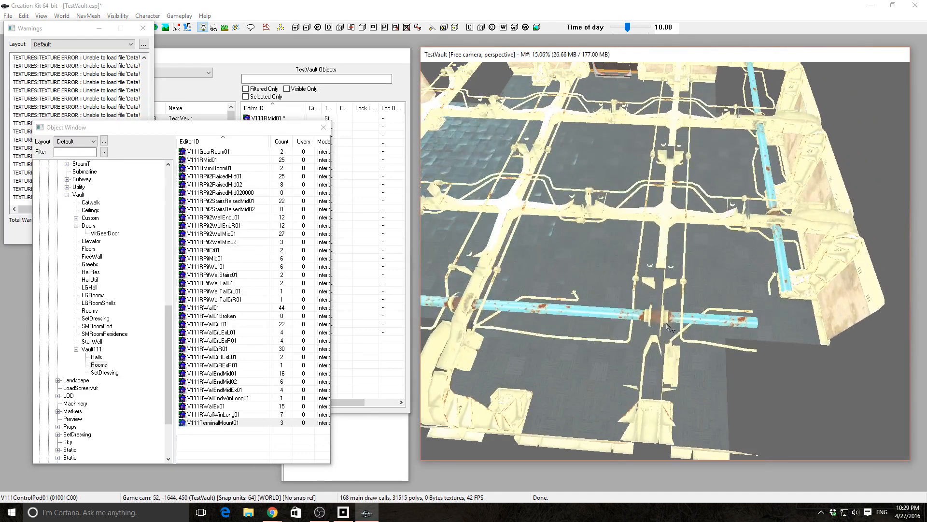
pyautogui.scroll(-6, 669, 328)
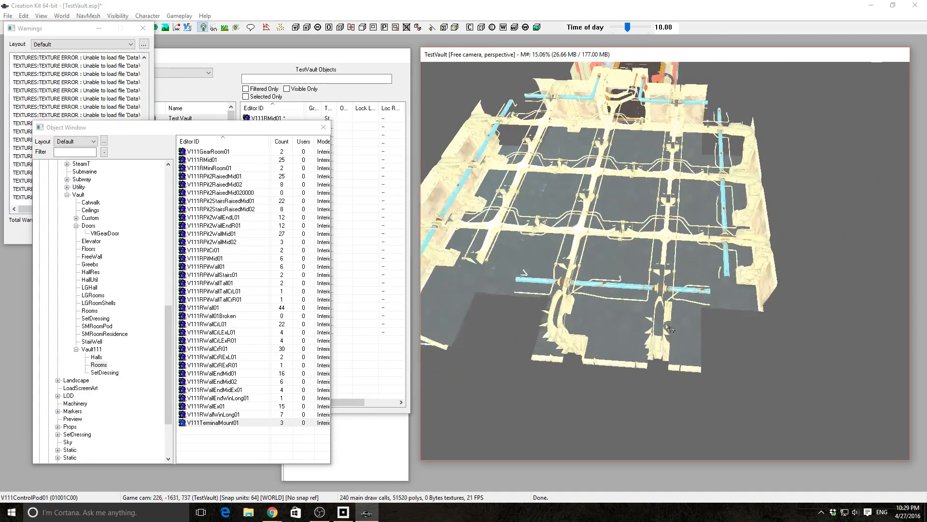
pyautogui.moveTo(665, 291); pyautogui.dragTo(614, 291, button='middle')
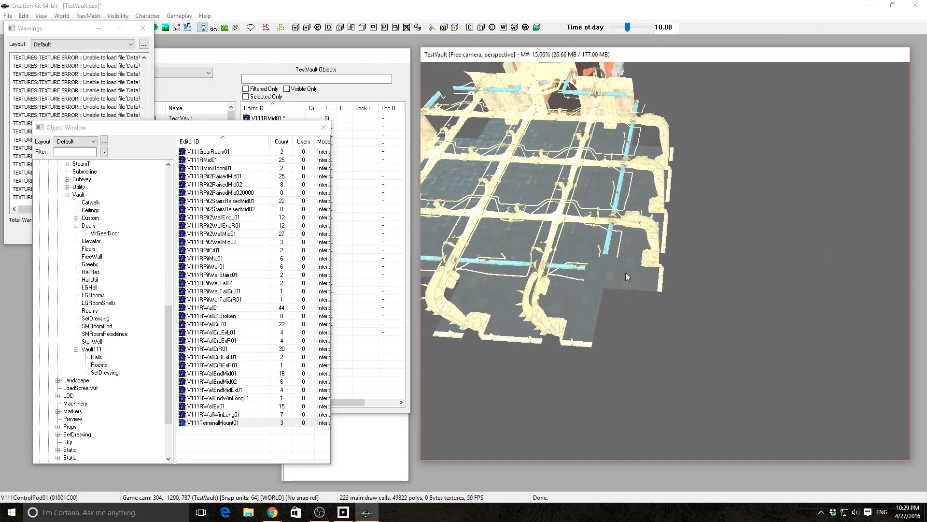
pyautogui.click(626, 277)
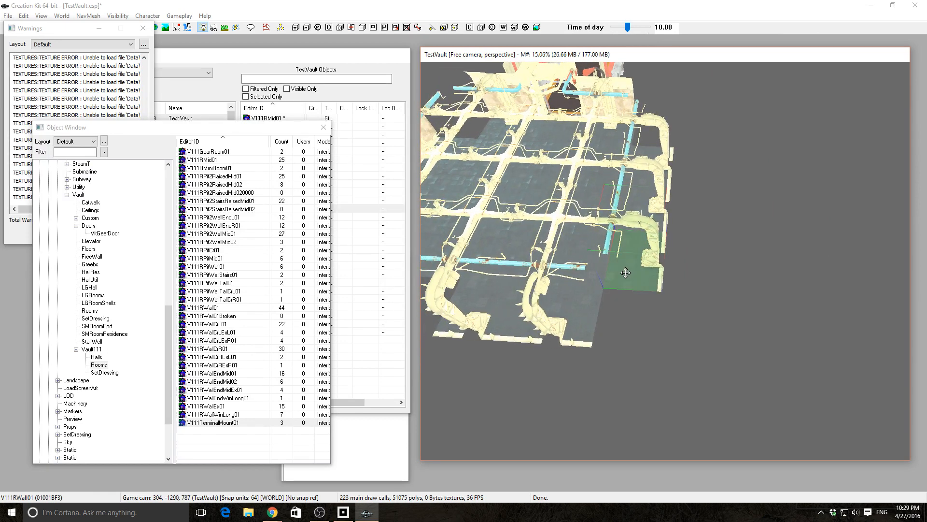
pyautogui.scroll(3, 626, 273)
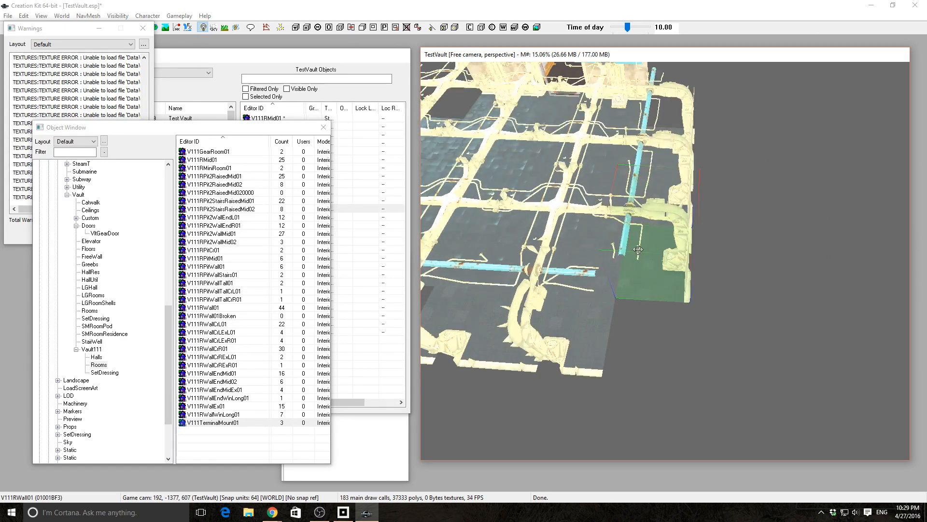
pyautogui.moveTo(638, 249)
pyautogui.keyDown('shift'); pyautogui.mouseDown(button='middle')
pyautogui.moveTo(646, 204)
pyautogui.moveTo(665, 187)
pyautogui.moveTo(636, 182)
pyautogui.moveTo(626, 256)
pyautogui.mouseUp(button='middle'); pyautogui.keyUp('shift')
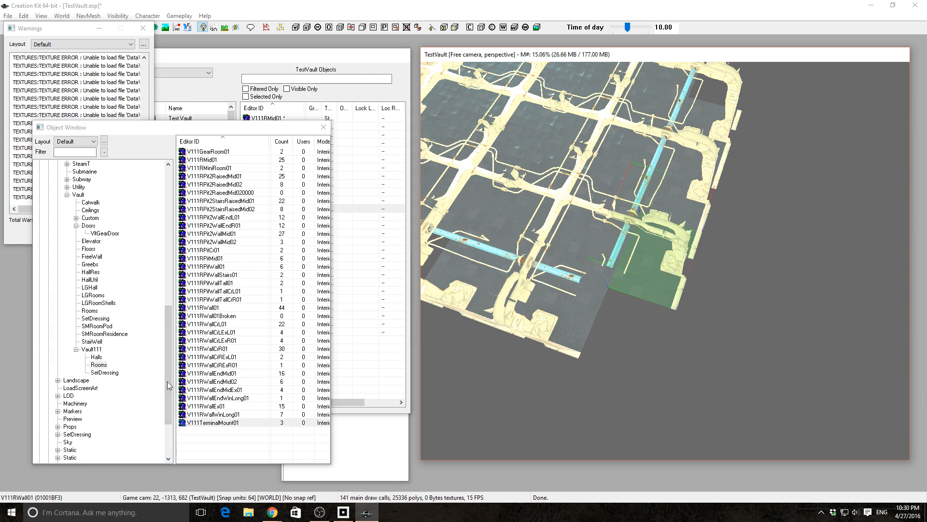
# - Expand the Props category of static objects and look through its subcategories
pyautogui.moveTo(169, 392); pyautogui.dragTo(161, 411)
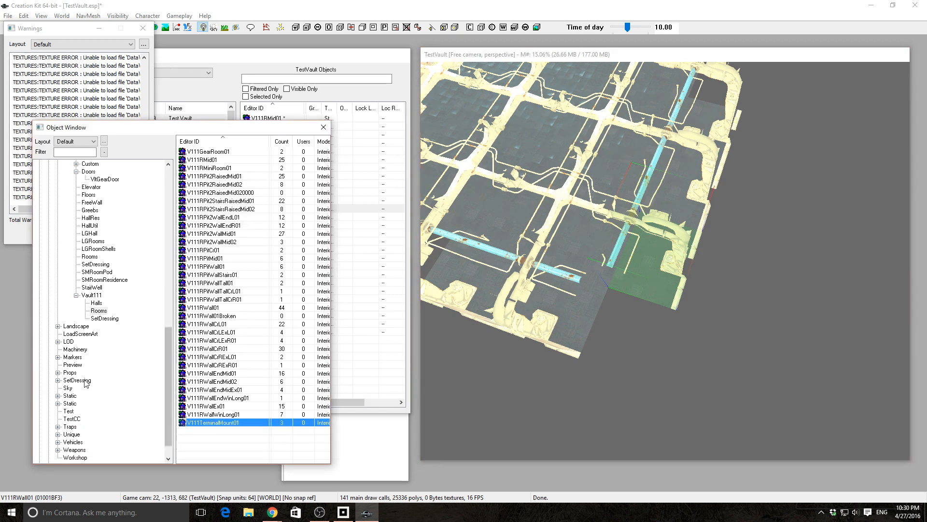
pyautogui.click(58, 374)
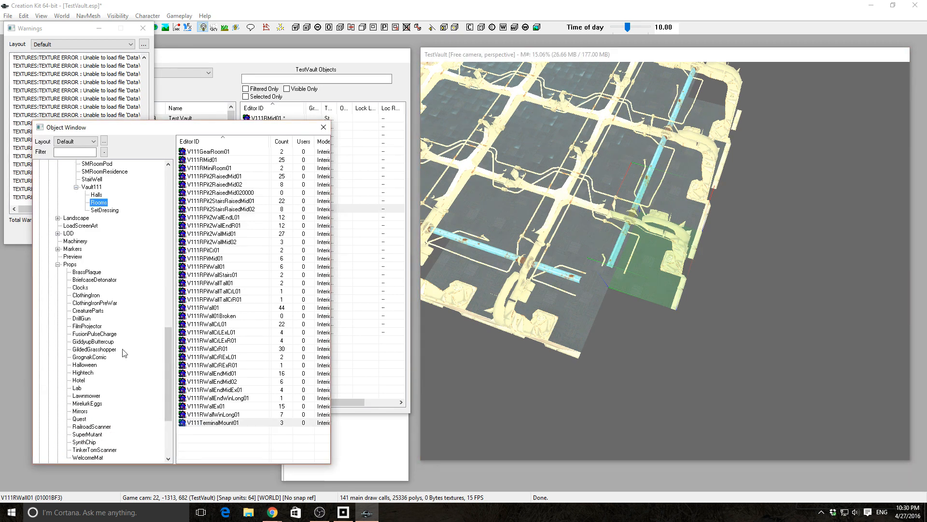
pyautogui.moveTo(166, 380); pyautogui.dragTo(175, 279)
pyautogui.scroll(5, 96, 296)
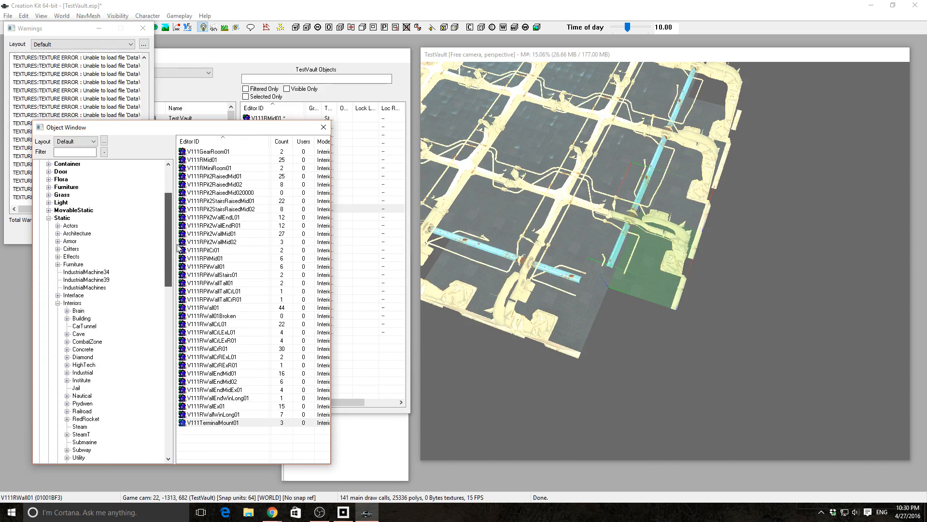
# - Return to the Vault category under static Interiors and look through its Catwalk pieces
pyautogui.scroll(-4, 157, 273)
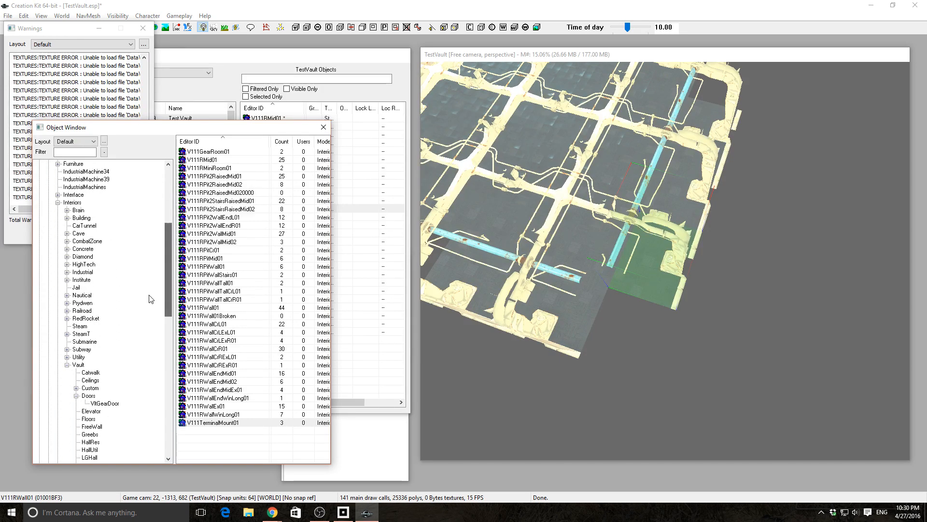
pyautogui.click(68, 365)
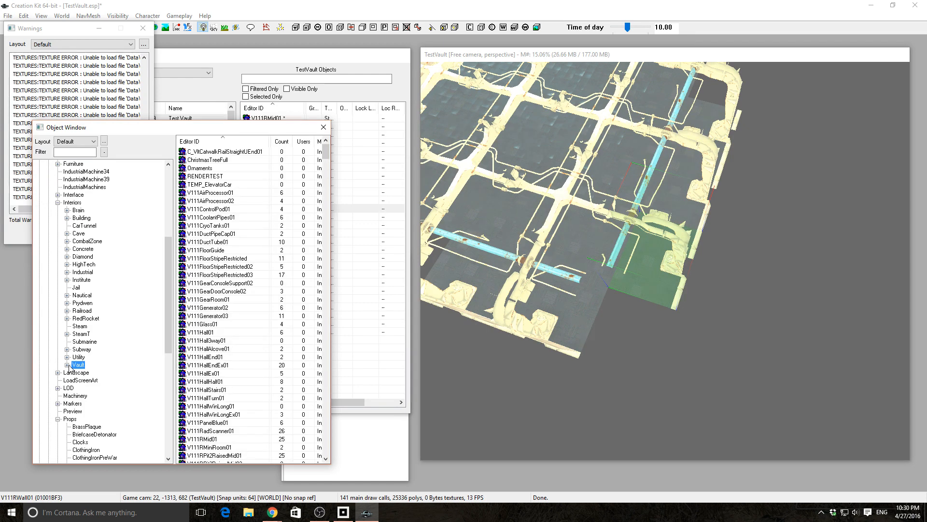
pyautogui.click(67, 365)
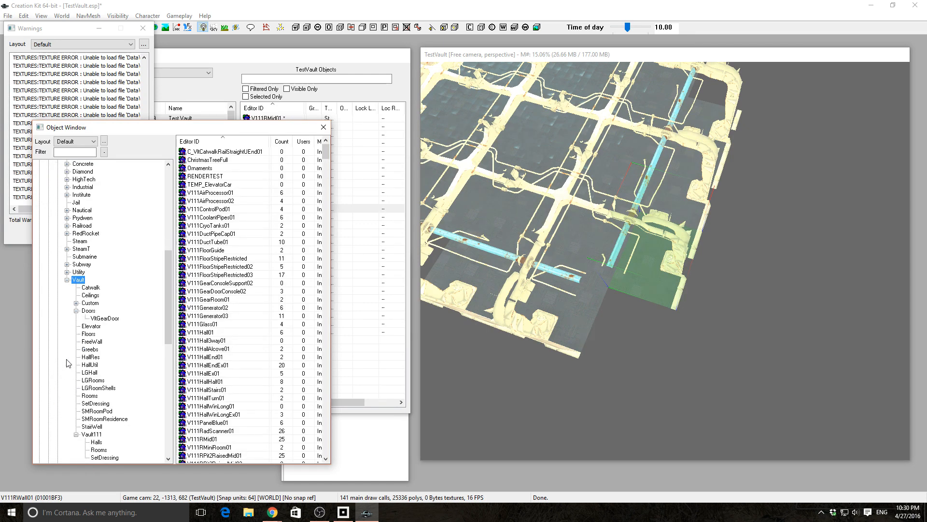
pyautogui.click(90, 288)
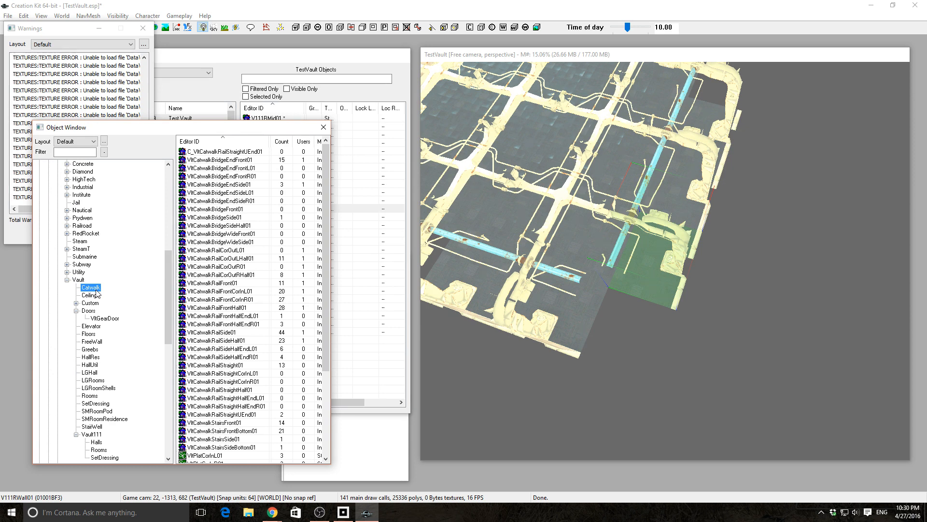
pyautogui.scroll(-5, 238, 310)
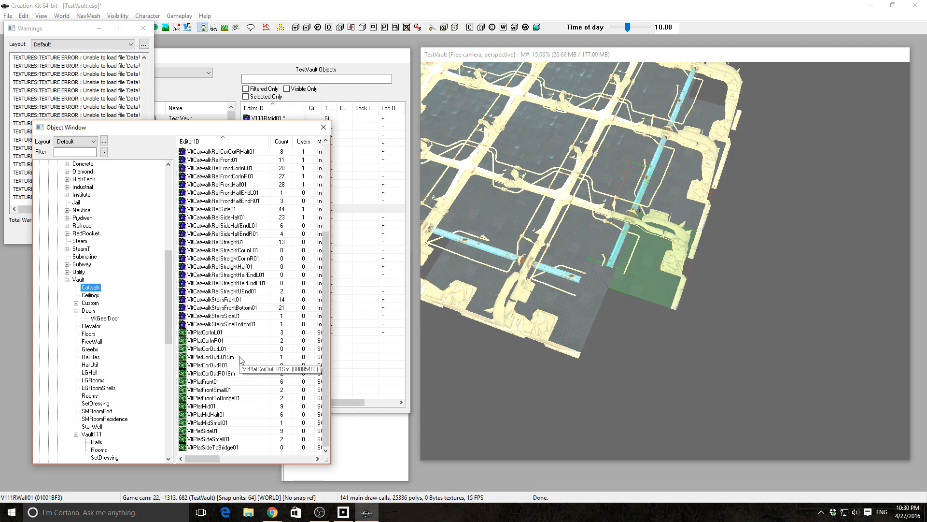
# - List the Vault Ceilings pieces and preview VltCeilingArch01 and VltCeilingTrim01 in turn, closing each one's properties
pyautogui.click(91, 295)
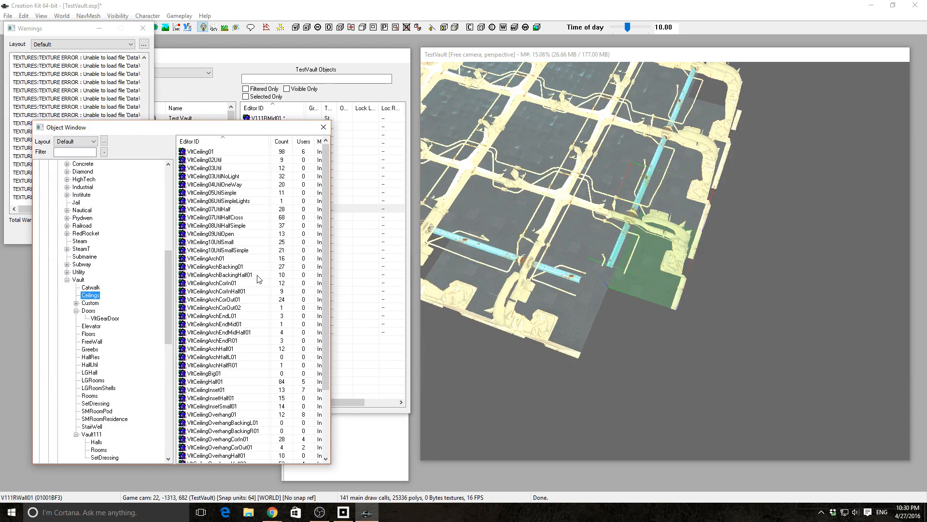
pyautogui.click(222, 374)
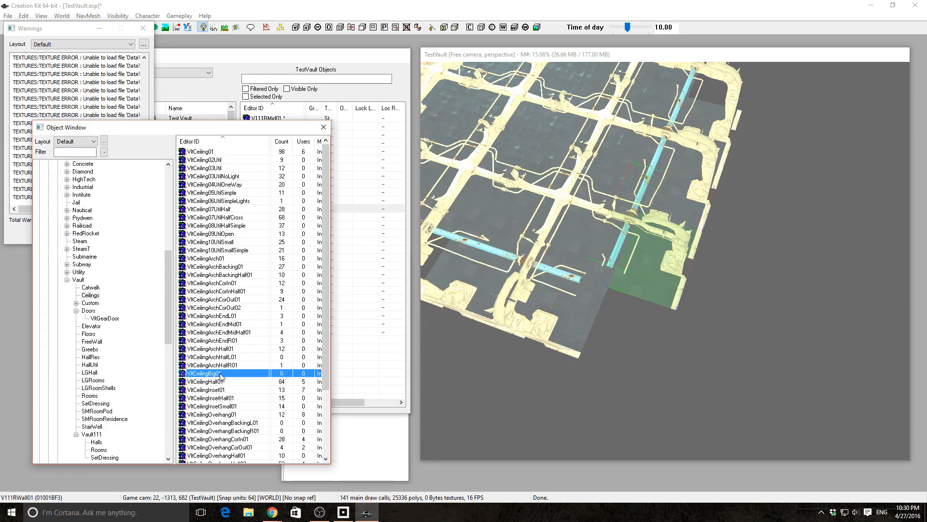
pyautogui.doubleClick(208, 258)
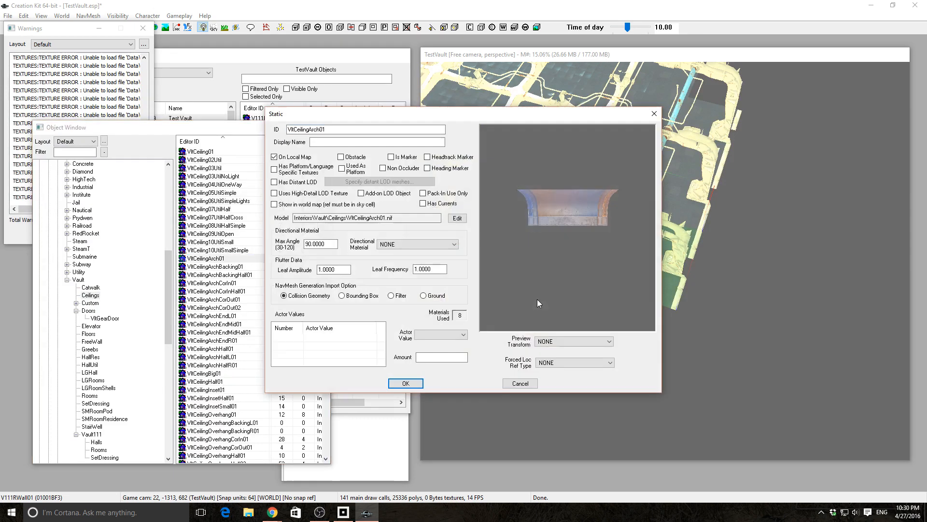
pyautogui.click(406, 383)
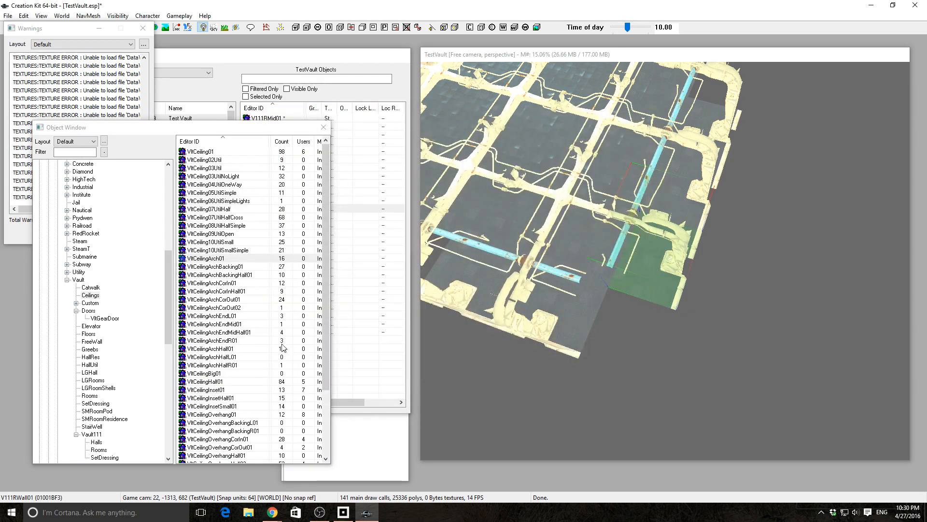
pyautogui.scroll(-1, 276, 356)
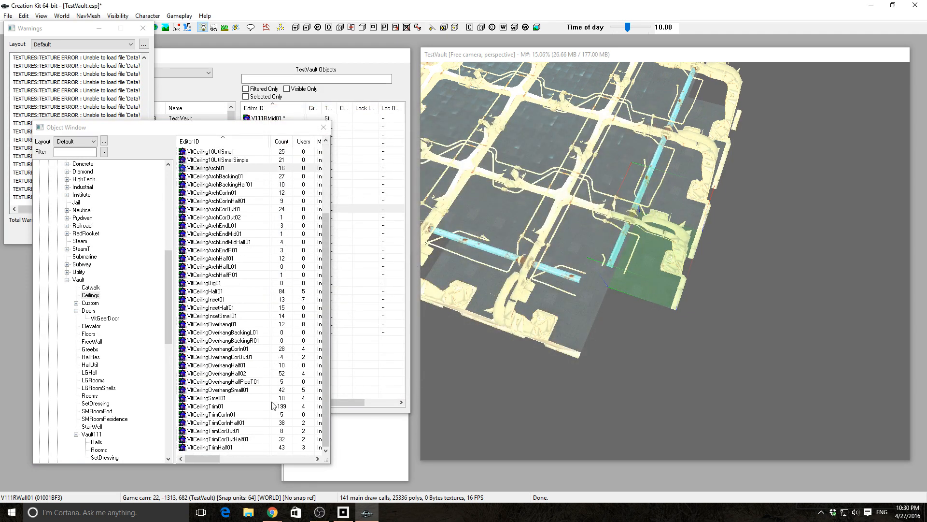
pyautogui.doubleClick(215, 407)
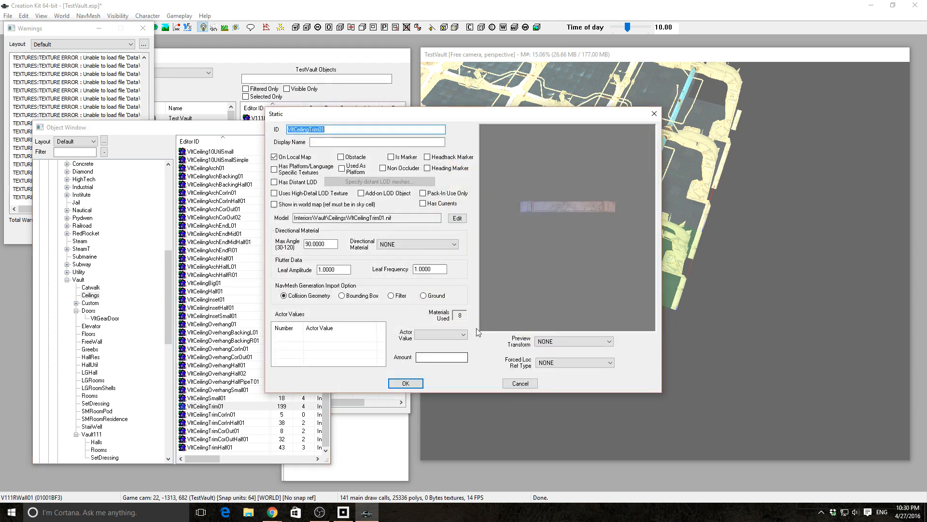
pyautogui.click(405, 383)
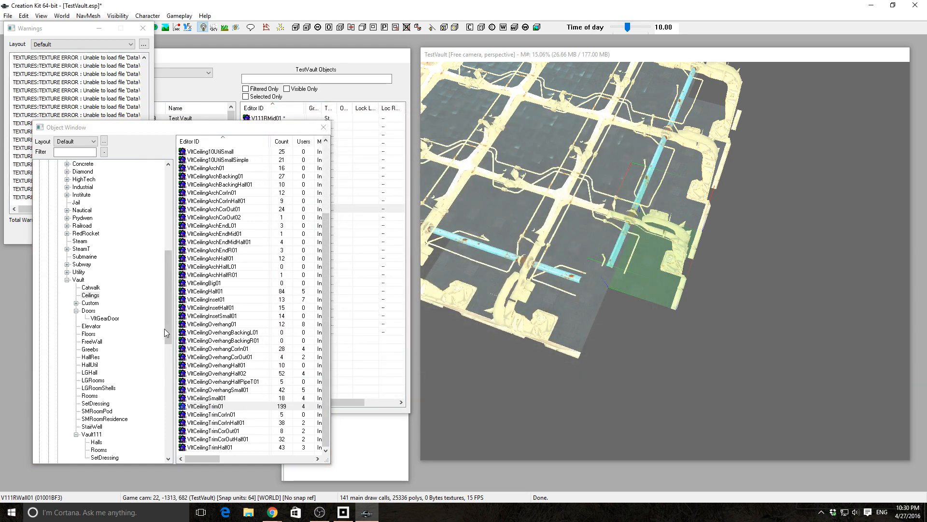
# - Check the contents of the Vault Custom category and collapse it again
pyautogui.moveTo(167, 328); pyautogui.dragTo(169, 350)
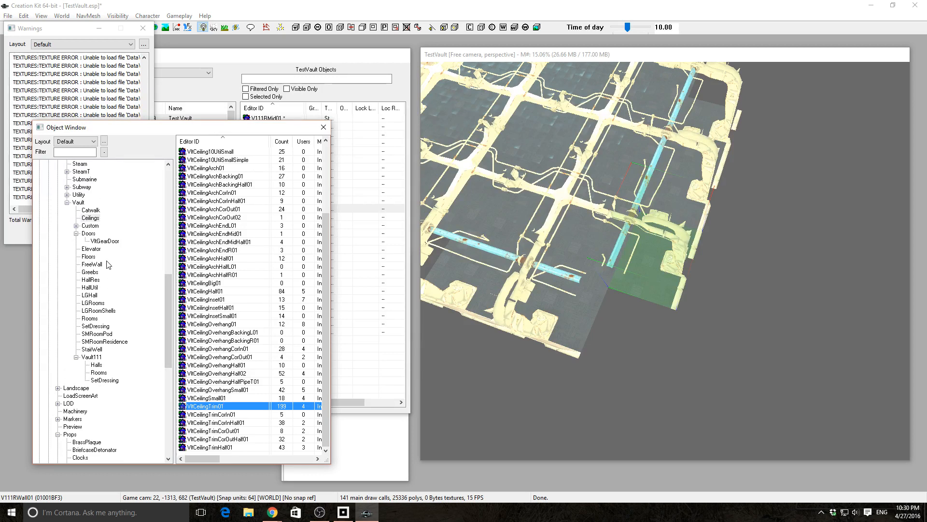
pyautogui.click(75, 226)
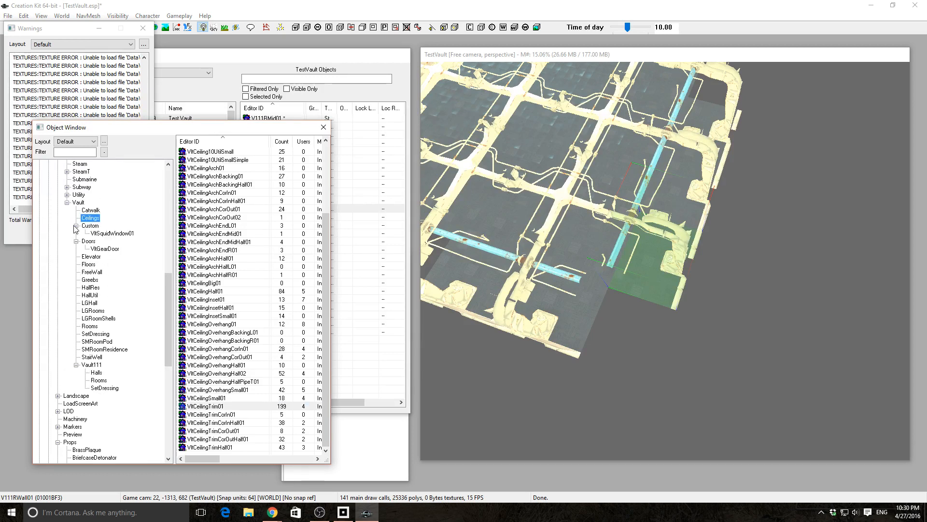
pyautogui.click(76, 226)
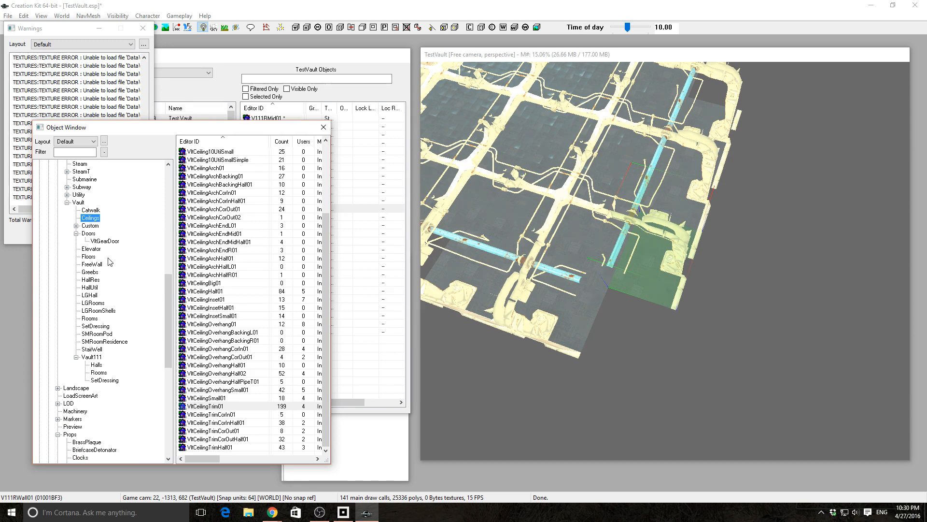
# - List the Vault Greebs pieces, preview VltGreebConduitCorIn01 from a rotated angle, and open several VltGreebConduit06 overhead cluster variants
pyautogui.click(93, 274)
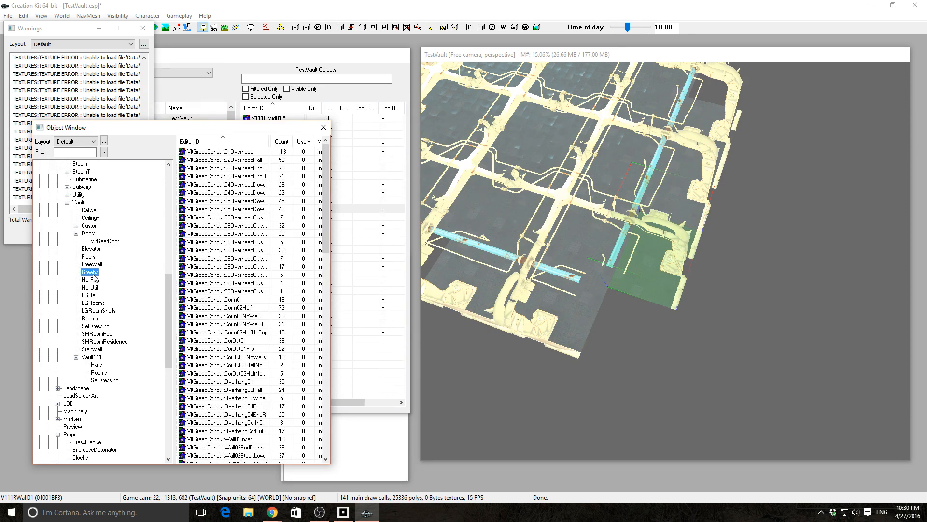
pyautogui.doubleClick(223, 299)
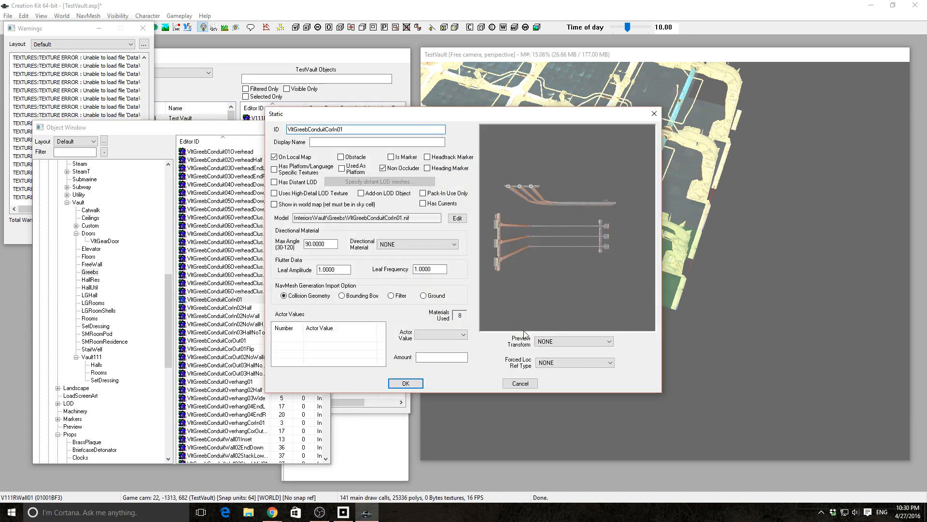
pyautogui.moveTo(526, 249); pyautogui.dragTo(456, 267)
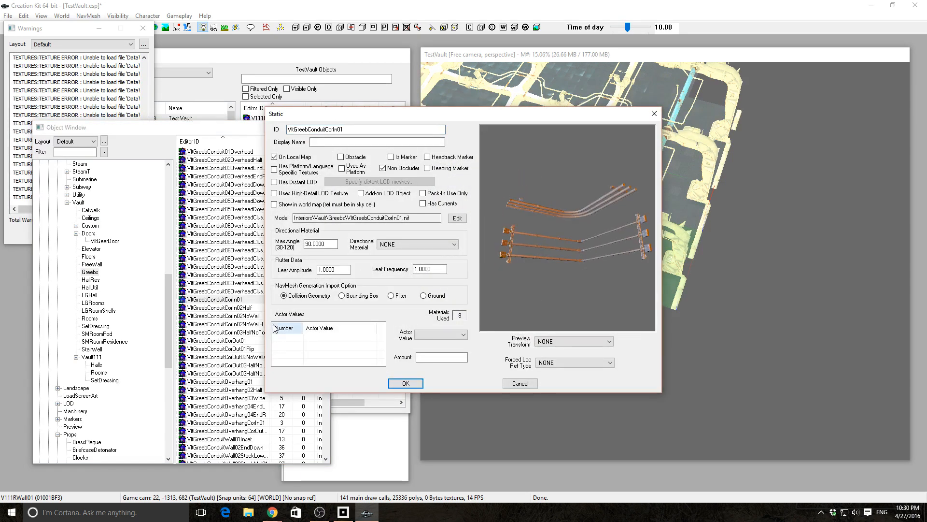
pyautogui.doubleClick(240, 281)
pyautogui.doubleClick(240, 268)
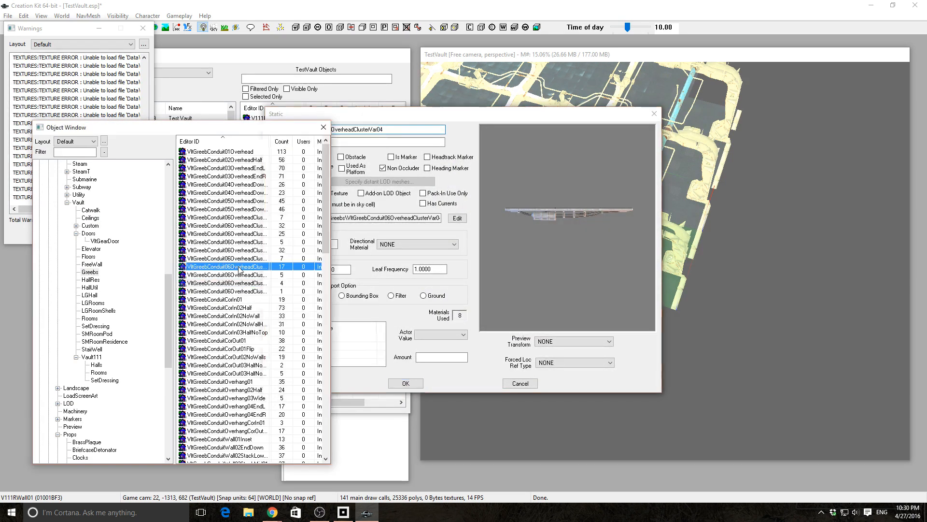
pyautogui.doubleClick(239, 219)
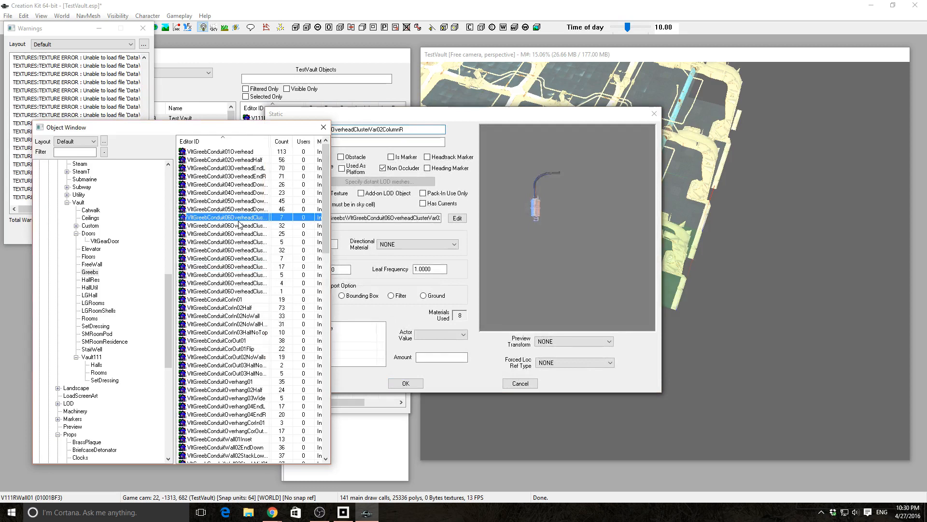
# - Preview VltGreebConduitOverhang03Wide from a rotated angle and close all the open conduit property dialogs
pyautogui.doubleClick(222, 399)
pyautogui.moveTo(533, 288); pyautogui.dragTo(519, 222)
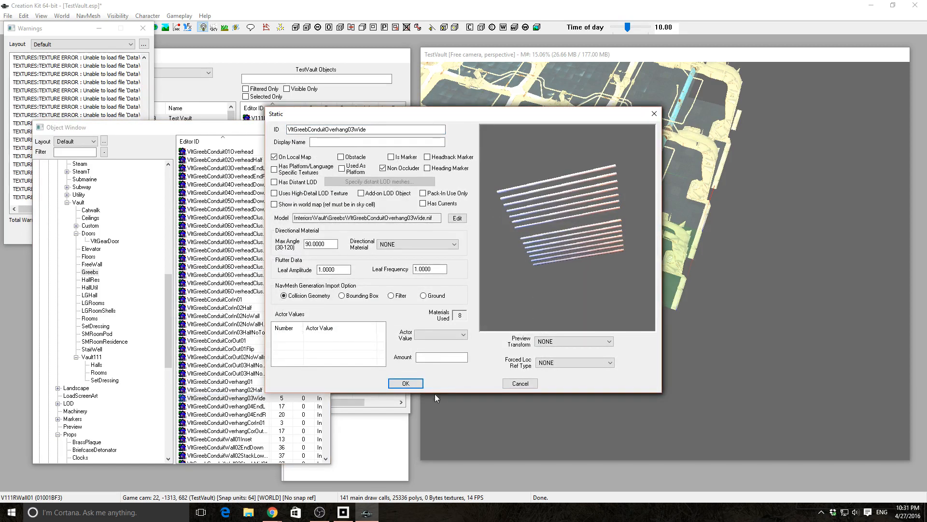
pyautogui.click(418, 385)
pyautogui.click(418, 385)
pyautogui.click(417, 384)
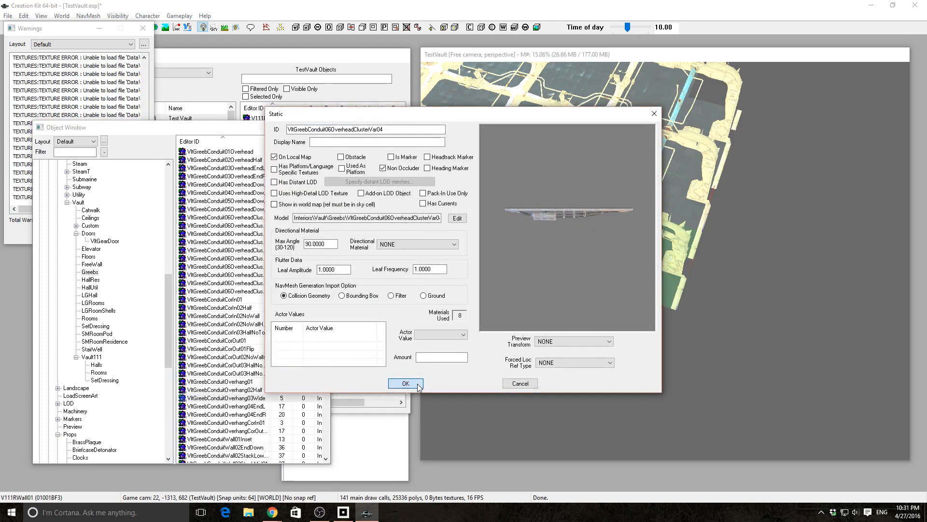
pyautogui.click(418, 385)
pyautogui.click(405, 383)
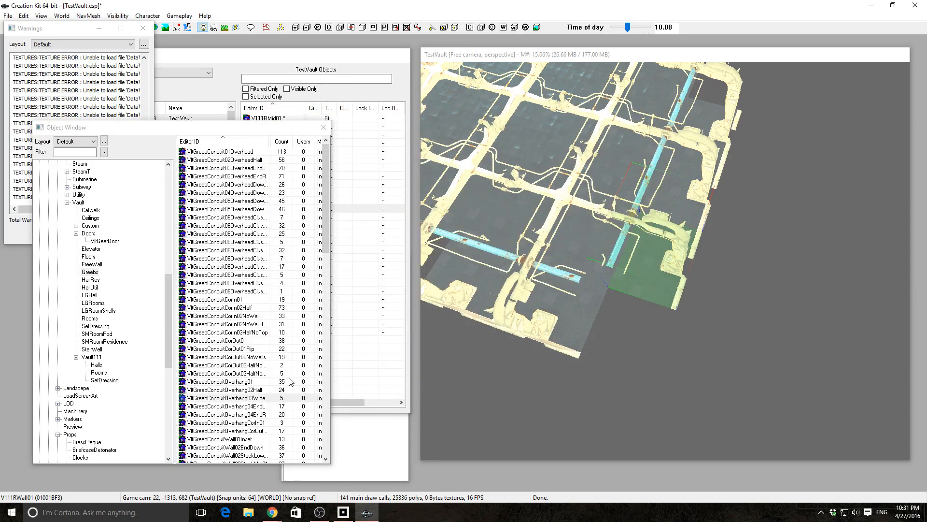
# - List the pieces in the Vault kit's general Rooms category
pyautogui.click(107, 289)
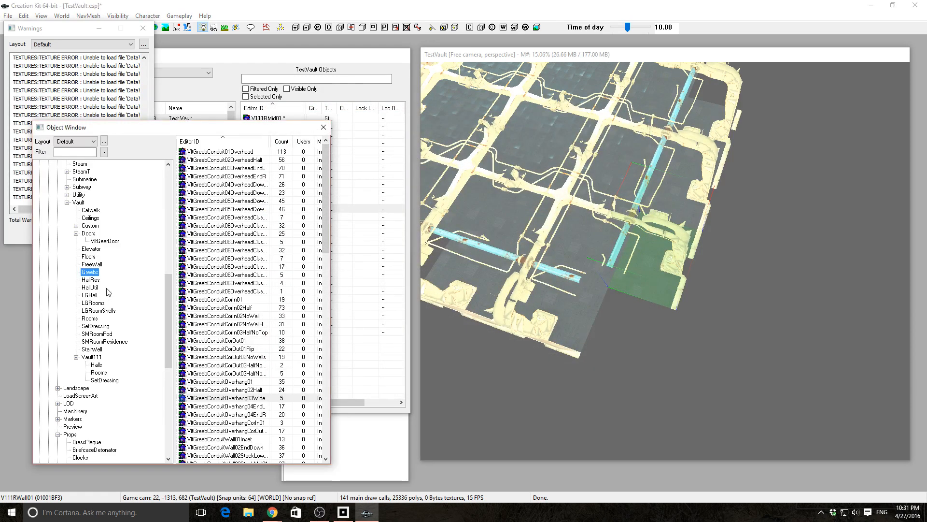
pyautogui.click(89, 319)
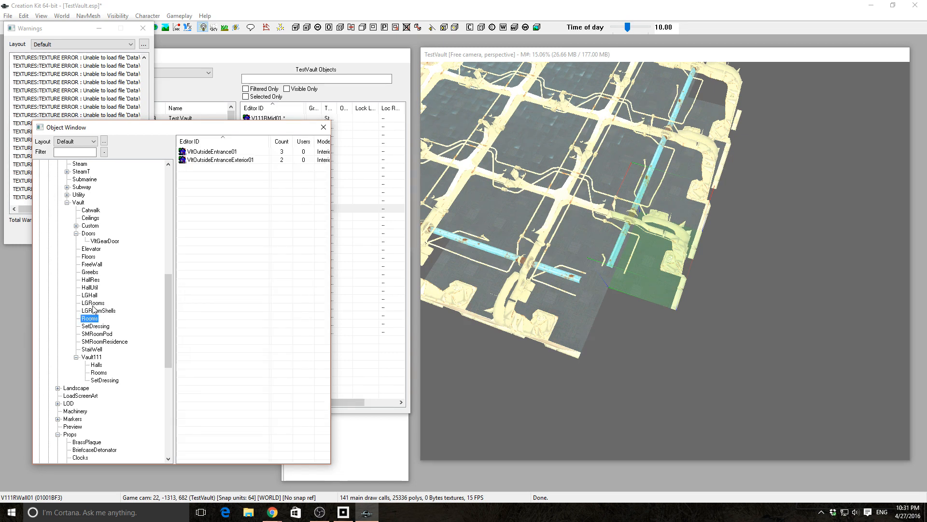
# - List the pieces in the Vault LGRooms category and in the Vault111, Vault111 Halls and Vault111 SetDressing categories
pyautogui.click(93, 304)
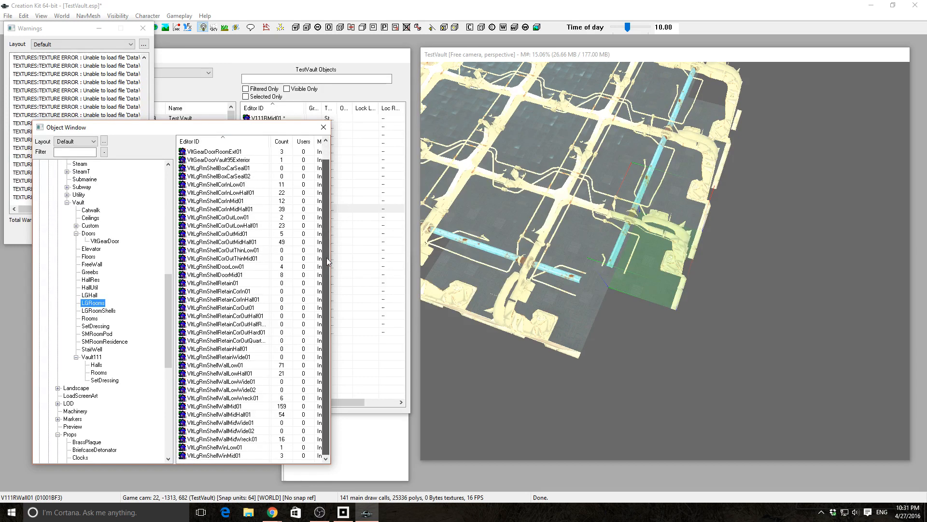
pyautogui.scroll(-1, 291, 346)
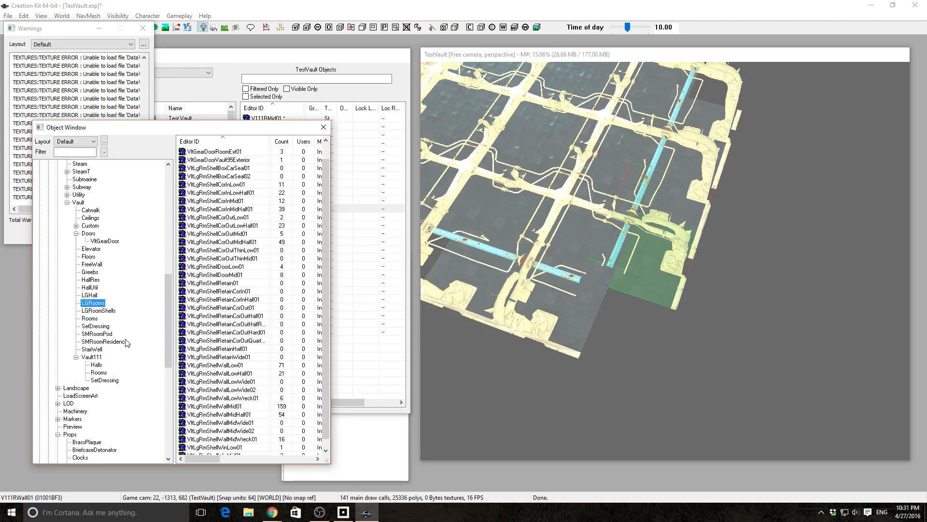
pyautogui.click(91, 356)
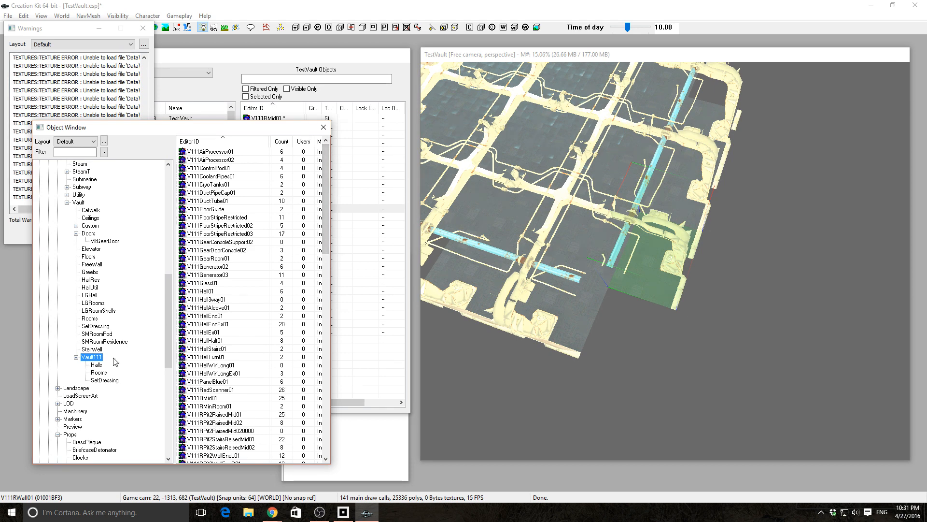
pyautogui.click(98, 366)
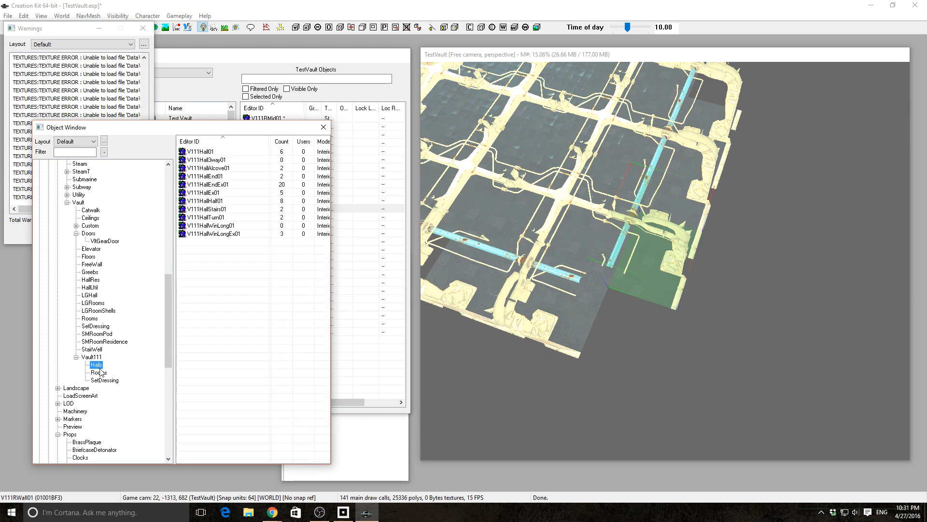
pyautogui.click(97, 381)
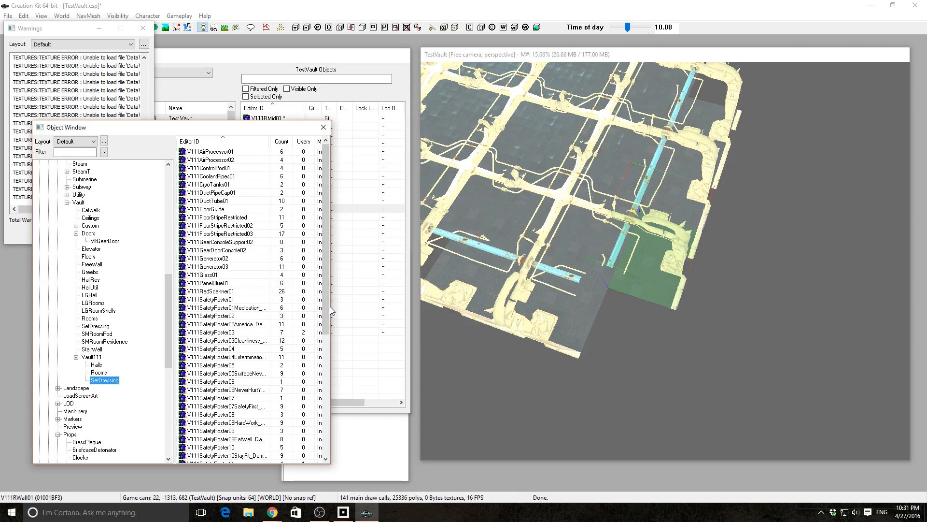
# - Preview V111Vent01 from a rotated angle and close its properties
pyautogui.scroll(-1, 328, 327)
pyautogui.moveTo(329, 327); pyautogui.dragTo(305, 452)
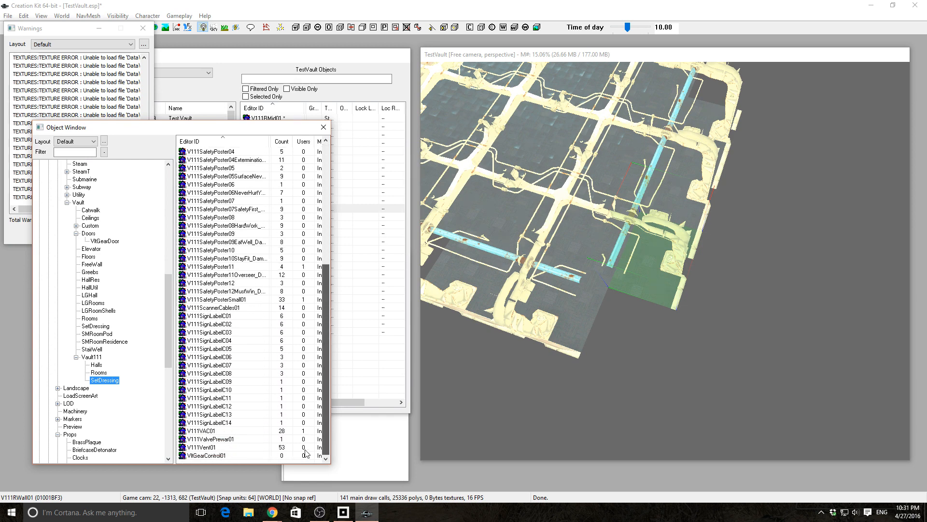
pyautogui.doubleClick(210, 448)
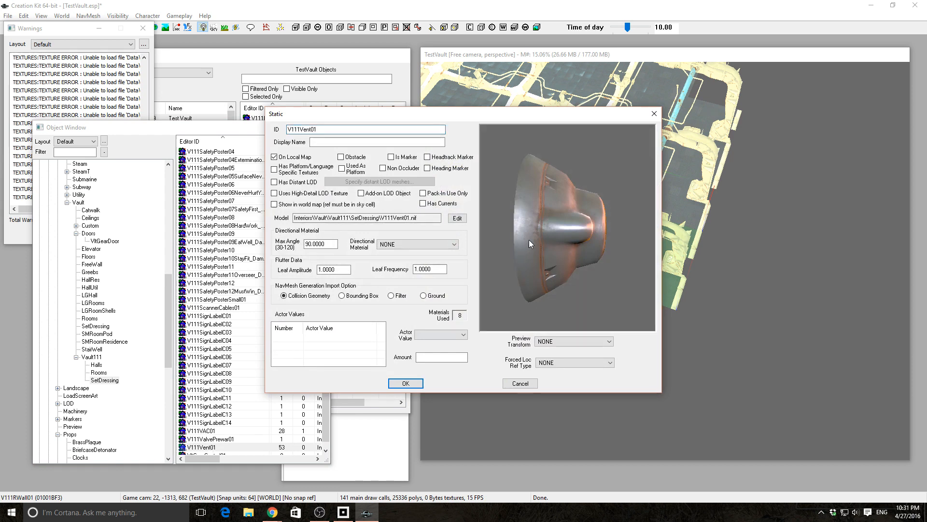
pyautogui.moveTo(528, 239)
pyautogui.mouseDown()
pyautogui.moveTo(546, 189)
pyautogui.moveTo(500, 245)
pyautogui.moveTo(543, 256)
pyautogui.moveTo(521, 253)
pyautogui.mouseUp()
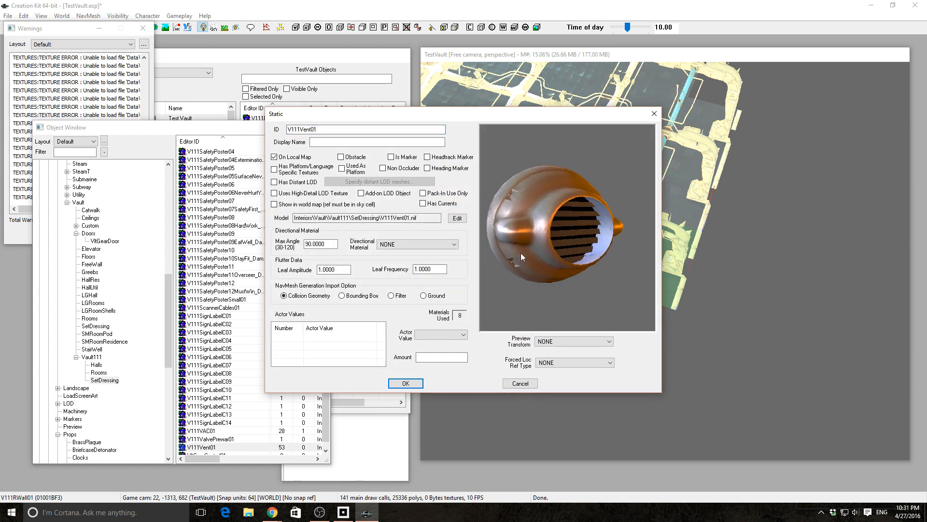
pyautogui.click(406, 384)
# - Preview V111VAC01 and V111ScannerCables01 from rotated angles, closing the properties of each
pyautogui.scroll(-1, 268, 437)
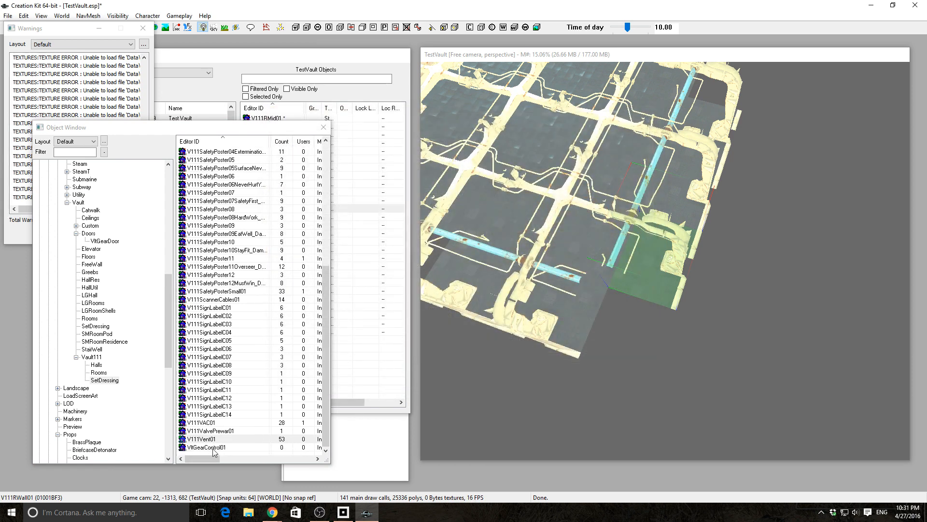
pyautogui.doubleClick(212, 423)
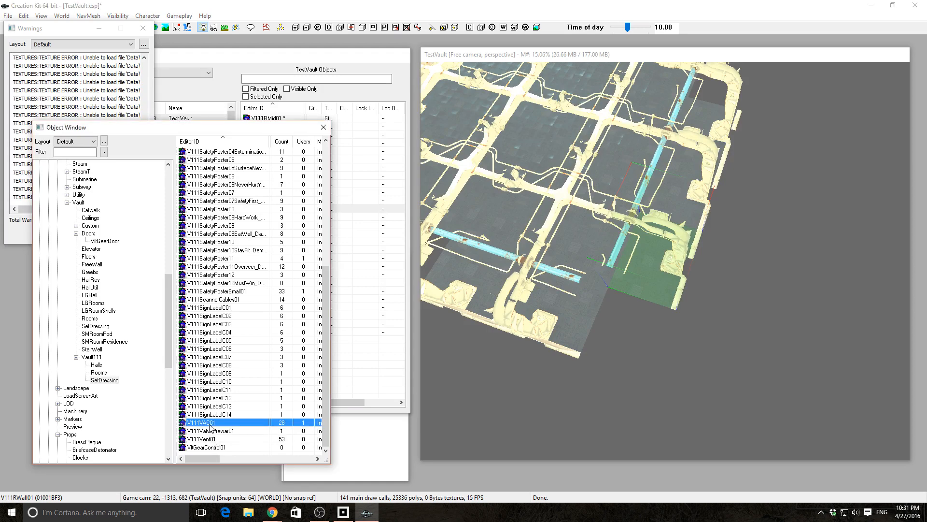
pyautogui.moveTo(639, 283); pyautogui.dragTo(534, 268)
pyautogui.click(405, 385)
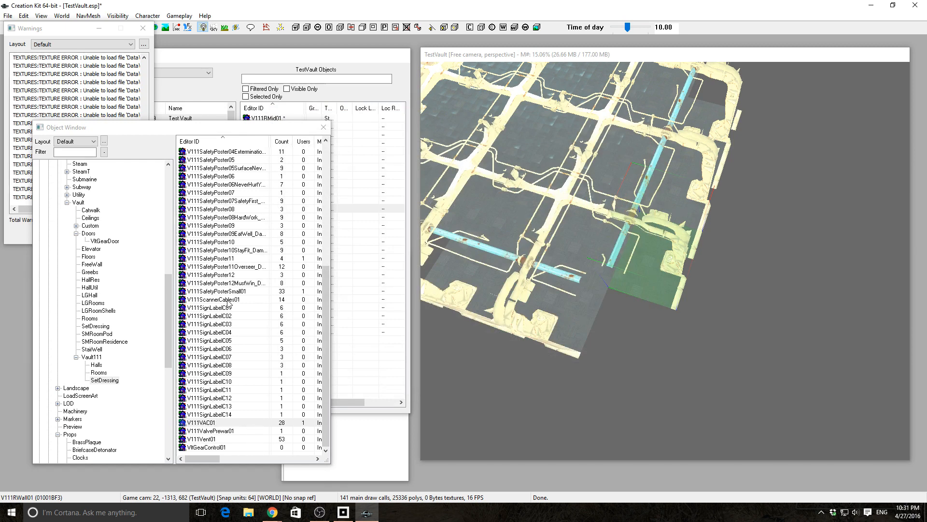
pyautogui.doubleClick(213, 299)
pyautogui.moveTo(595, 256); pyautogui.dragTo(492, 314)
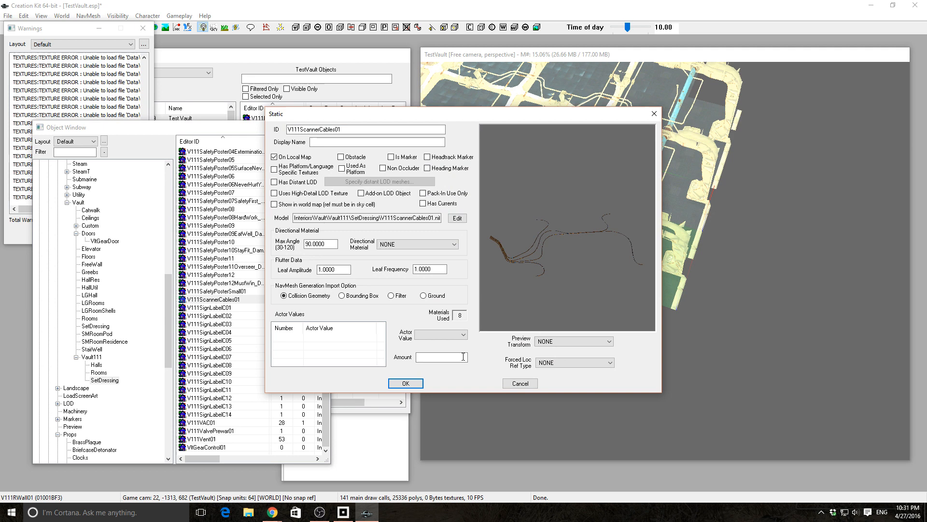
pyautogui.click(407, 384)
# - Preview V111PanelBlue01 and V111Glass01, closing the properties of each
pyautogui.scroll(8, 269, 308)
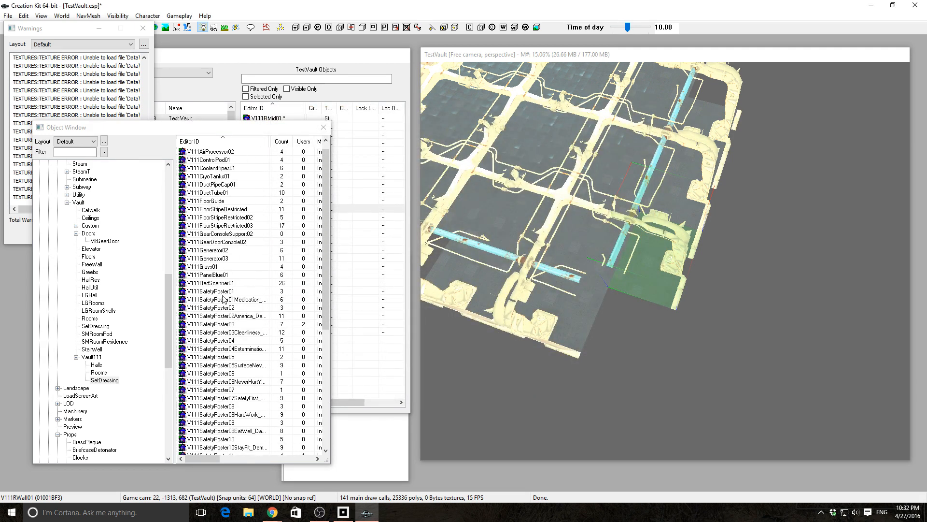
pyautogui.doubleClick(217, 275)
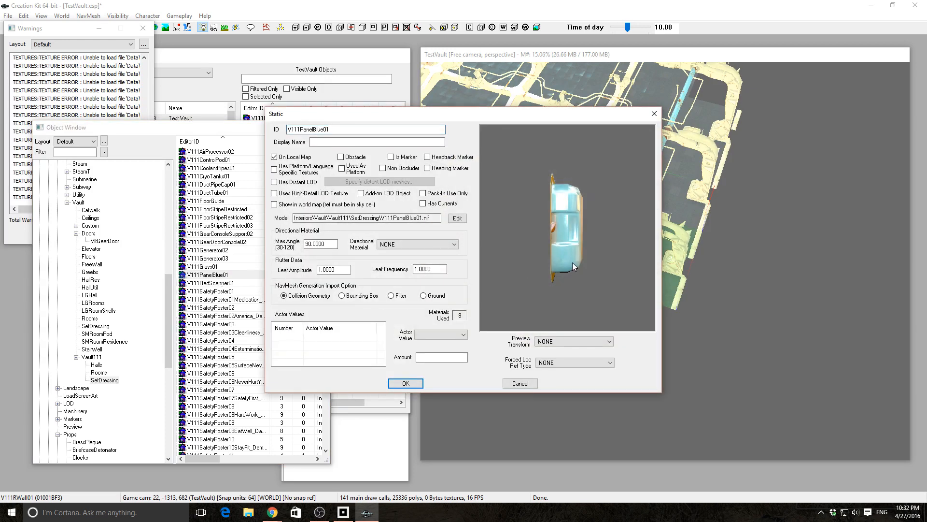
pyautogui.click(405, 383)
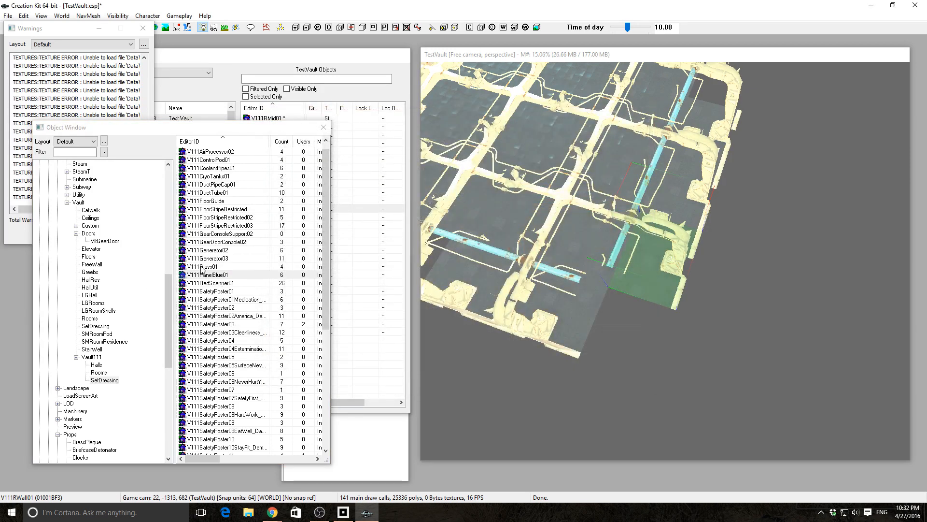
pyautogui.doubleClick(202, 267)
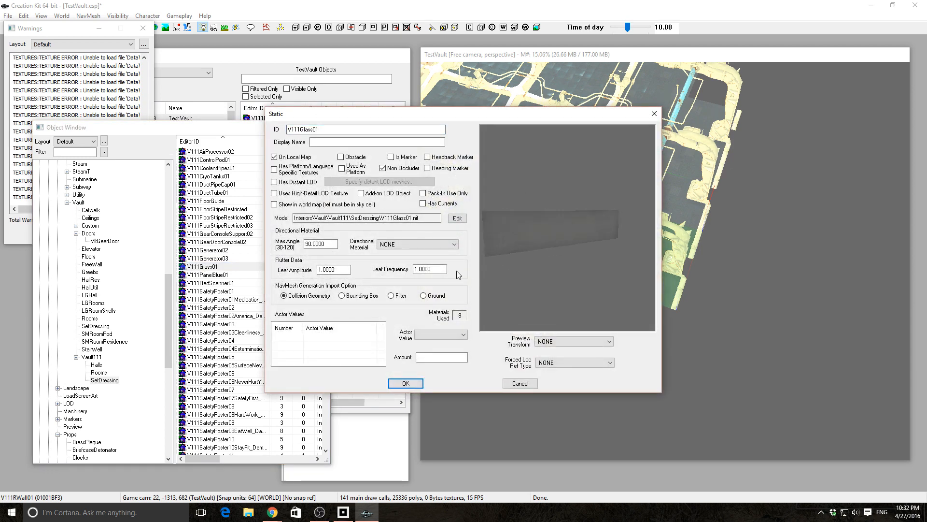
pyautogui.click(405, 383)
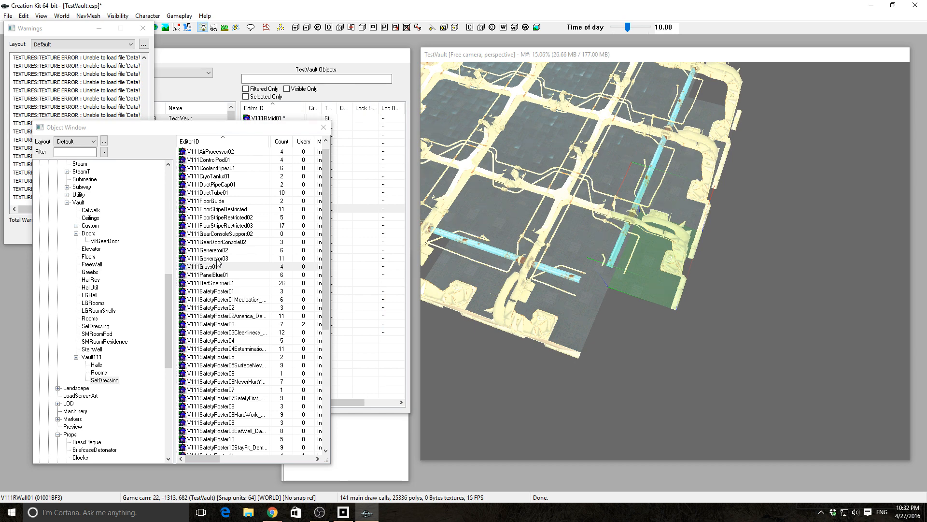
# - Preview V111Generator03 from a rotated angle and close its properties
pyautogui.doubleClick(217, 259)
pyautogui.moveTo(517, 279); pyautogui.dragTo(614, 292)
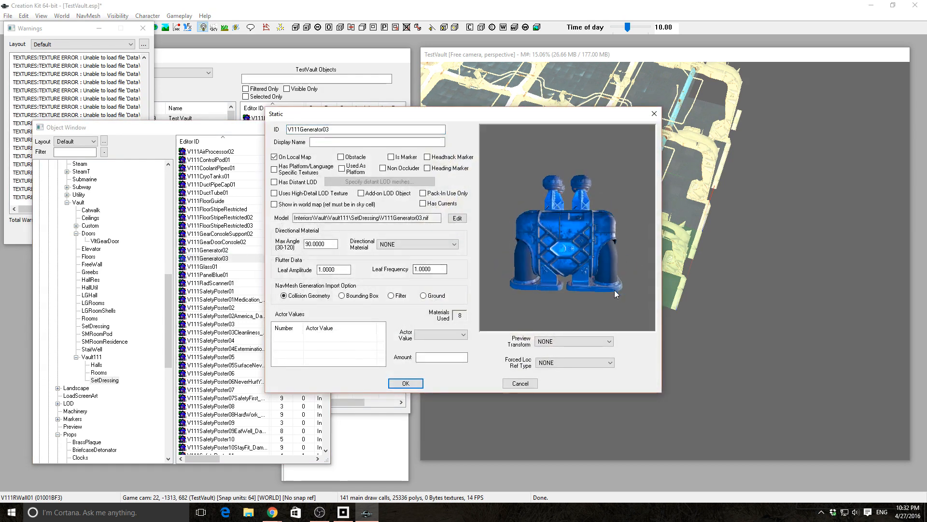
pyautogui.click(406, 383)
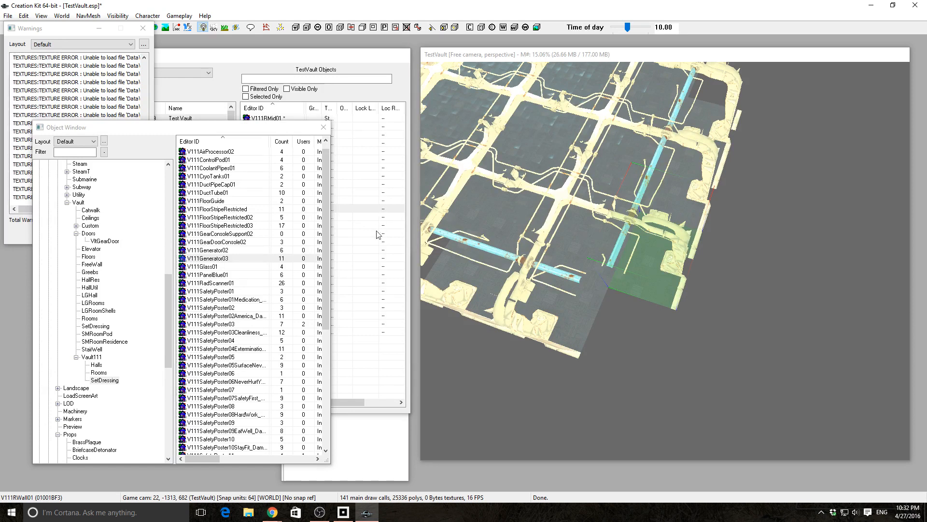
# - Check the objects placed in the TestVault cell and return to the Vault111 set dressing pieces
pyautogui.click(202, 62)
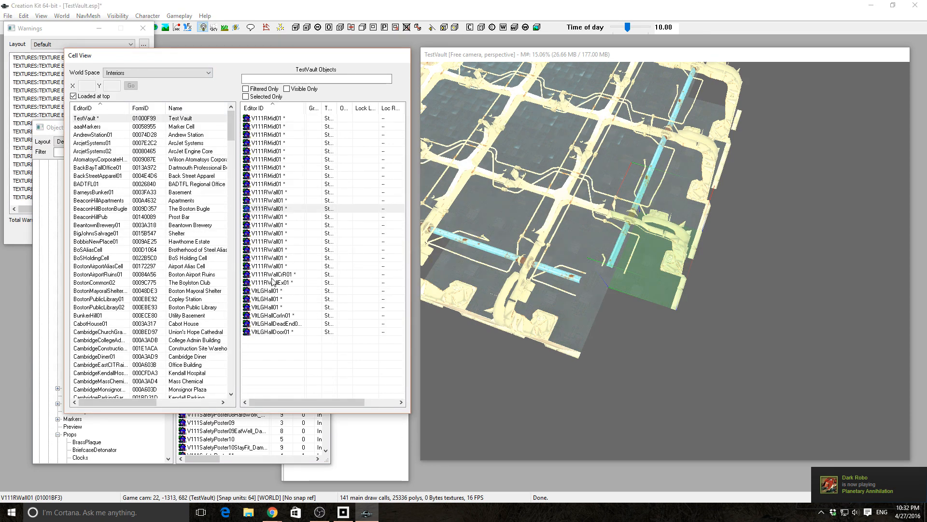
pyautogui.click(134, 435)
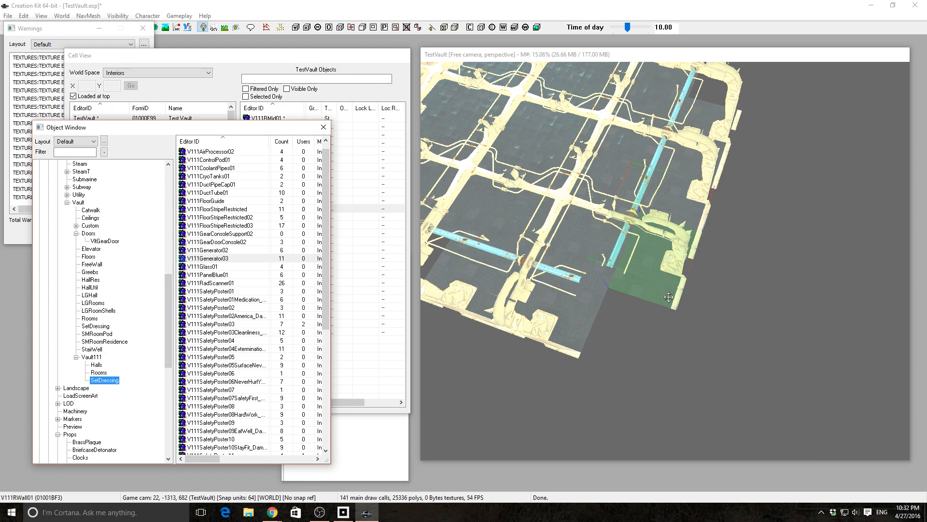
# - Try duplicating the V111RWall01 section at the end of the wall, beside the gap before the corner
pyautogui.keyDown('shift'); pyautogui.moveTo(757, 335); pyautogui.dragTo(559, 294, button='middle'); pyautogui.keyUp('shift')
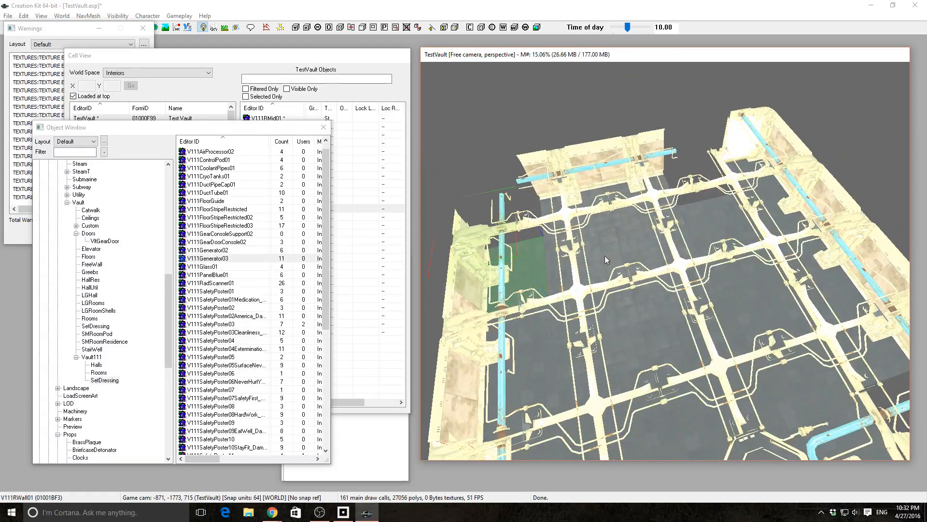
pyautogui.moveTo(606, 256); pyautogui.dragTo(605, 284, button='middle')
pyautogui.click(603, 270)
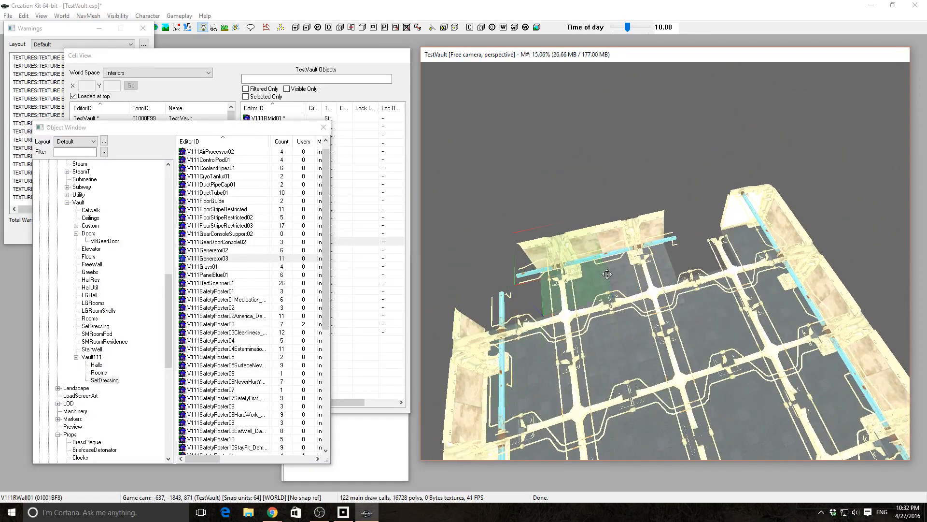
pyautogui.click(639, 257)
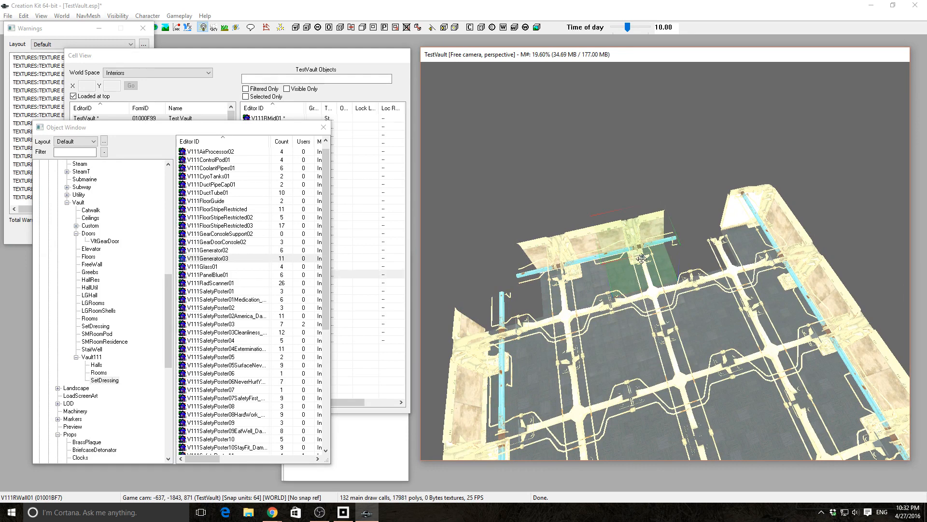
pyautogui.press('x')
pyautogui.press('z')
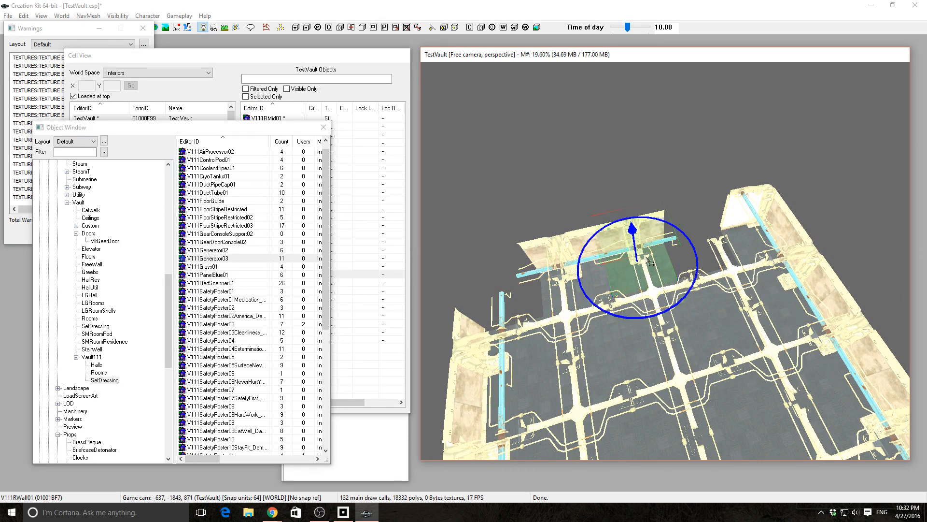
pyautogui.press('x')
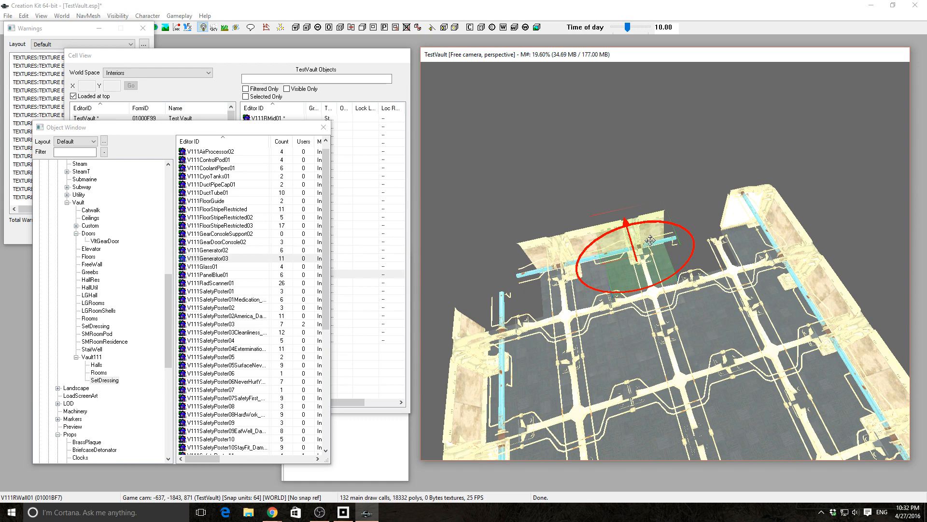
# - From the top view, move the duplicated V111RWall01 into the gap next to the corner, inspect the fit, and delete it
pyautogui.press('t')
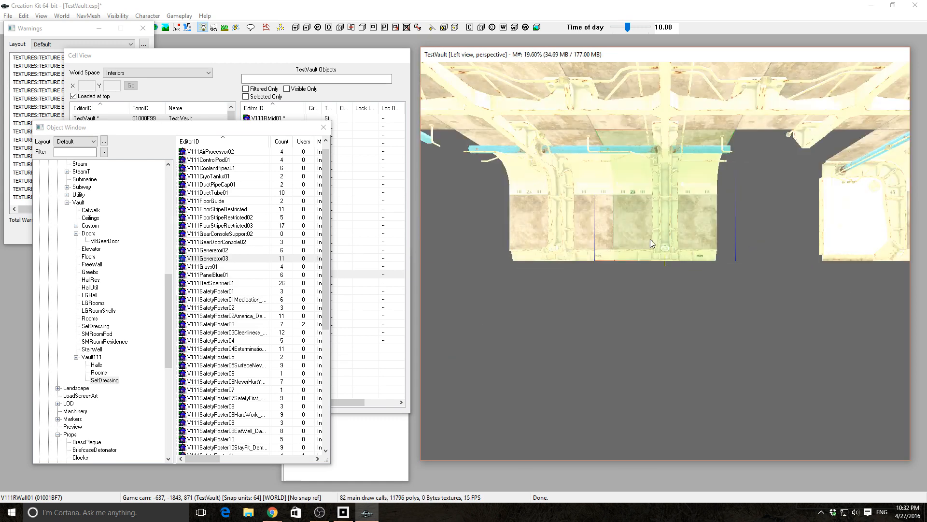
pyautogui.press('t')
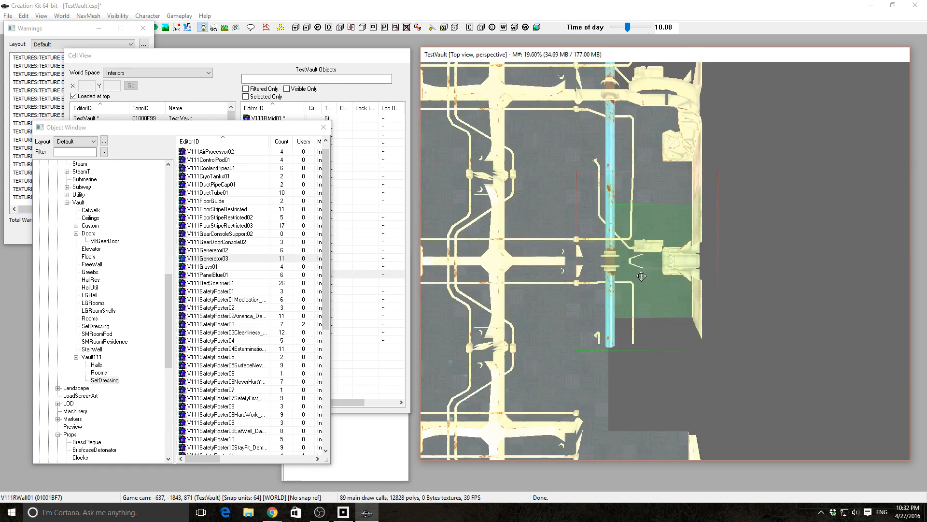
pyautogui.moveTo(648, 290); pyautogui.dragTo(648, 404)
pyautogui.keyDown('shift'); pyautogui.moveTo(651, 281); pyautogui.dragTo(732, 320, button='middle'); pyautogui.keyUp('shift')
pyautogui.scroll(4, 680, 258)
pyautogui.scroll(-4, 657, 307)
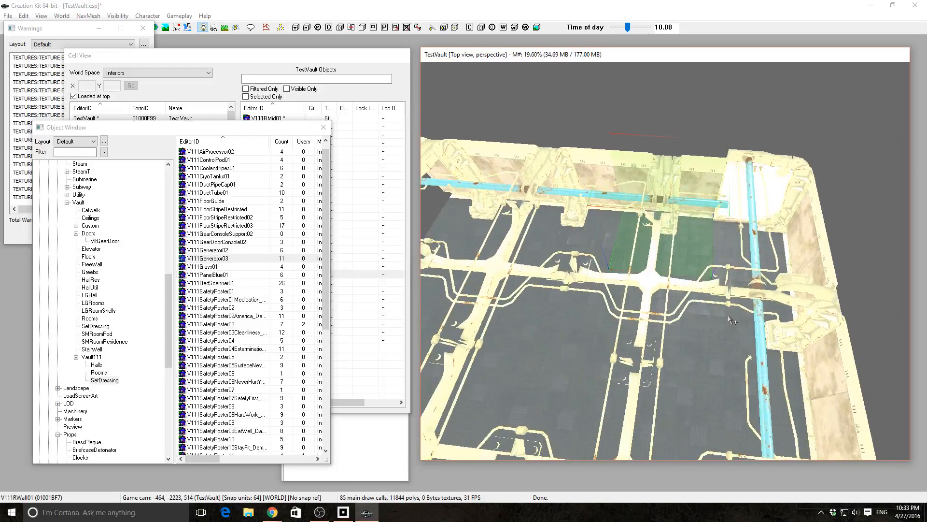
pyautogui.press('Delete')
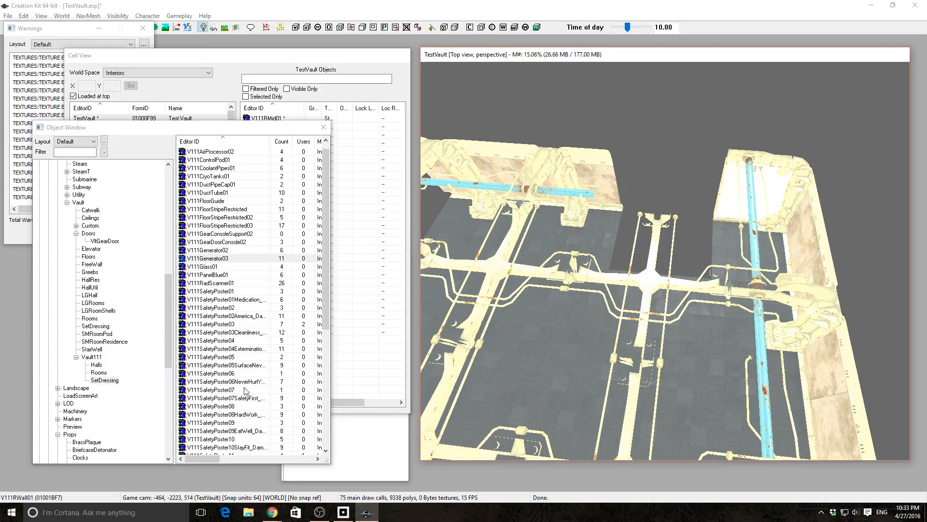
# - Preview V111RWallEndMid01 from the Vault111 Rooms pieces and place one in the wall gap next to the corner
pyautogui.click(99, 373)
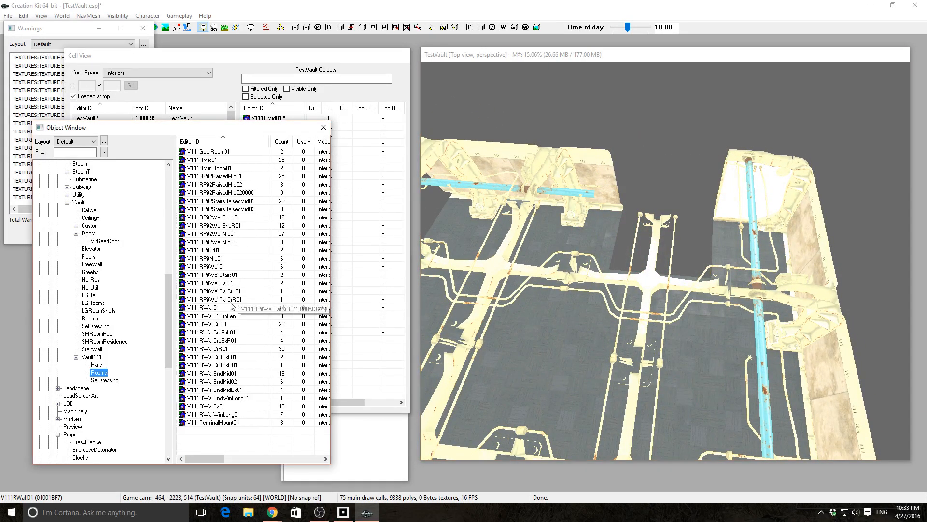
pyautogui.click(216, 374)
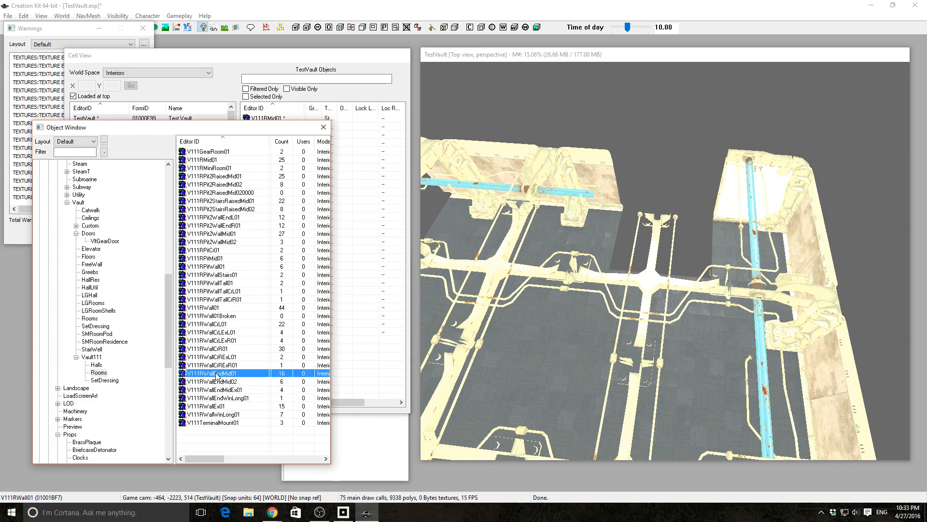
pyautogui.doubleClick(217, 373)
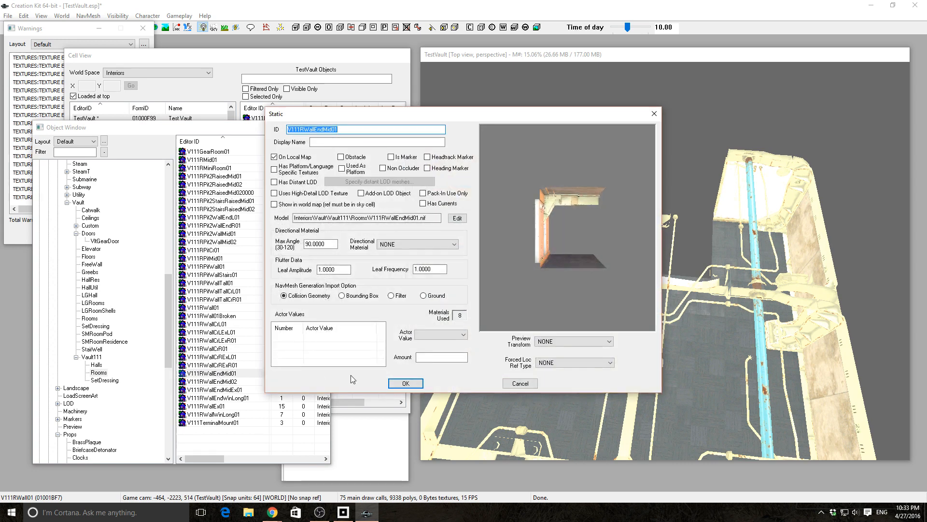
pyautogui.click(405, 383)
pyautogui.click(224, 376)
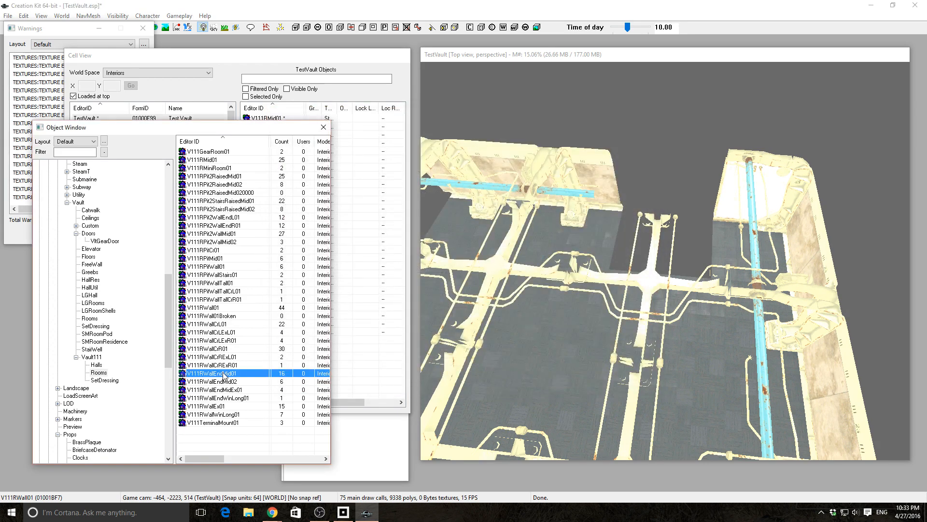
pyautogui.moveTo(613, 195); pyautogui.dragTo(661, 248)
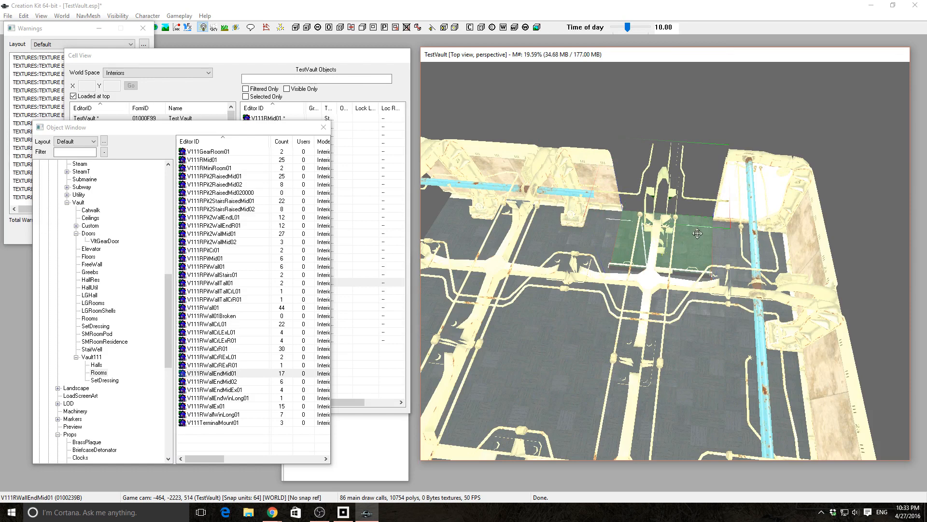
# - Rotate the placed V111RWallEndMid01 to face into the room and move it flush into the wall gap next to the corner
pyautogui.moveTo(698, 231); pyautogui.dragTo(770, 231, button='right')
pyautogui.moveTo(702, 224); pyautogui.dragTo(773, 224, button='right')
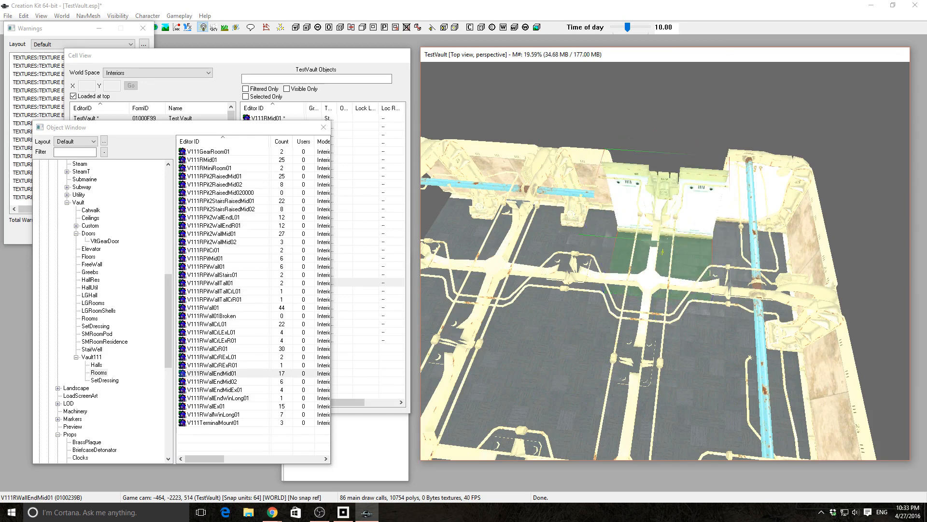
pyautogui.moveTo(702, 239); pyautogui.dragTo(704, 219)
pyautogui.click(715, 117)
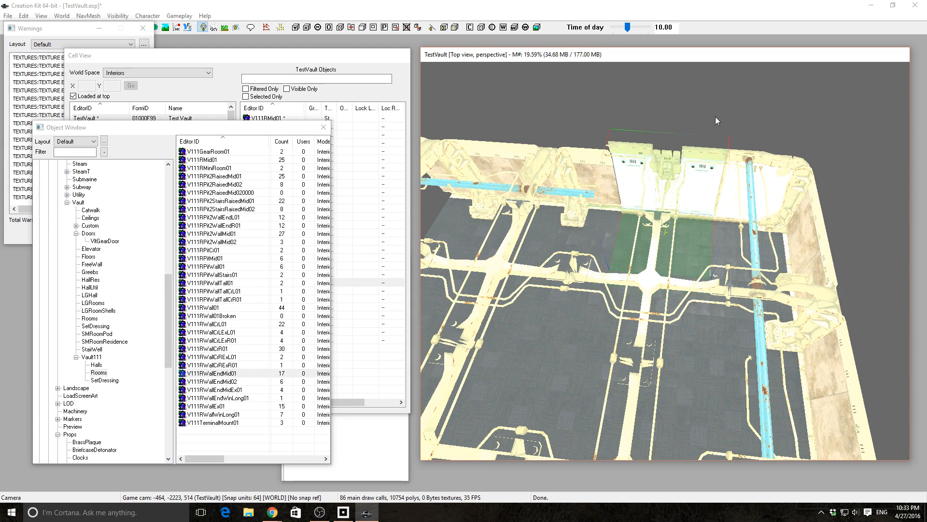
pyautogui.rightClick(704, 213)
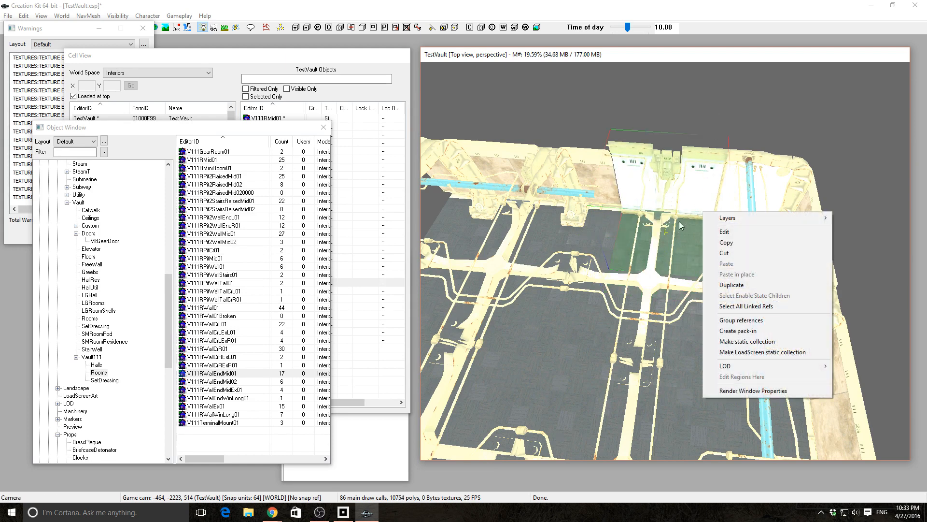
pyautogui.click(630, 107)
# - Delete the two old V111RWall01 sections beside the new V111RWallEndMid01 along the same wall
pyautogui.moveTo(606, 197); pyautogui.dragTo(659, 238, button='middle')
pyautogui.scroll(1, 627, 253)
pyautogui.scroll(-3, 630, 269)
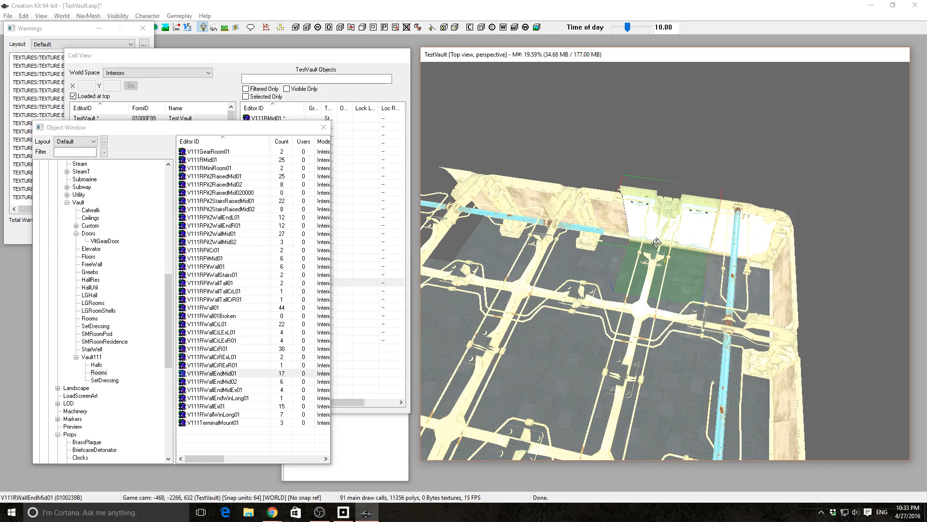
pyautogui.keyDown('shift'); pyautogui.moveTo(657, 257); pyautogui.dragTo(665, 251, button='middle'); pyautogui.keyUp('shift')
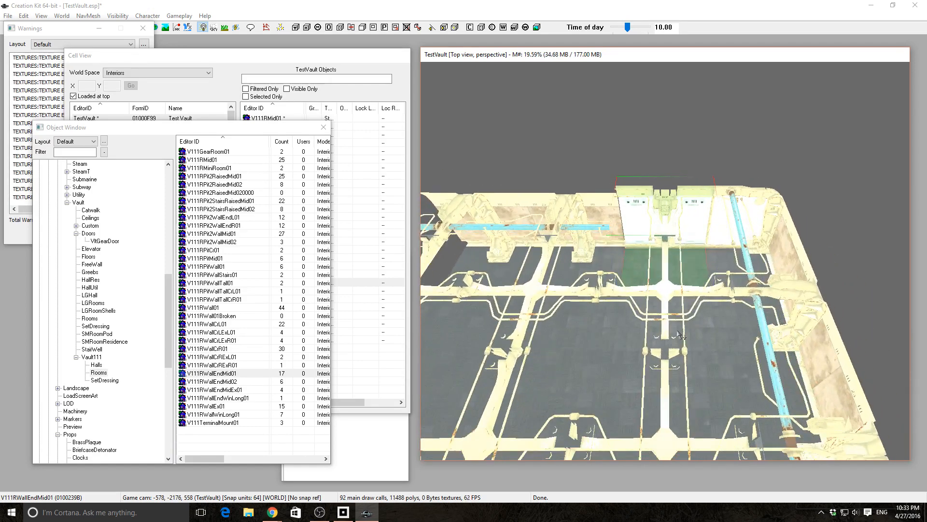
pyautogui.click(591, 260)
pyautogui.press('Delete')
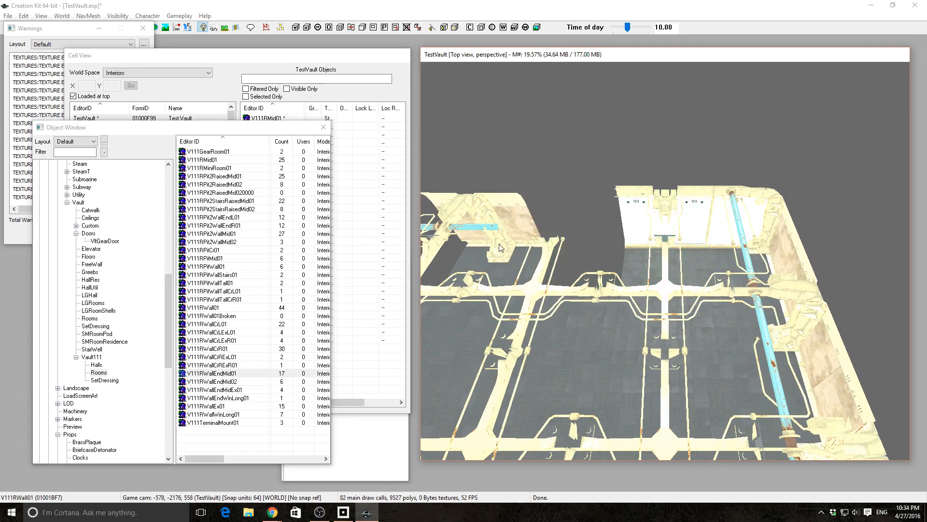
pyautogui.click(499, 244)
pyautogui.press('Delete')
pyautogui.moveTo(555, 269); pyautogui.dragTo(589, 269, button='middle')
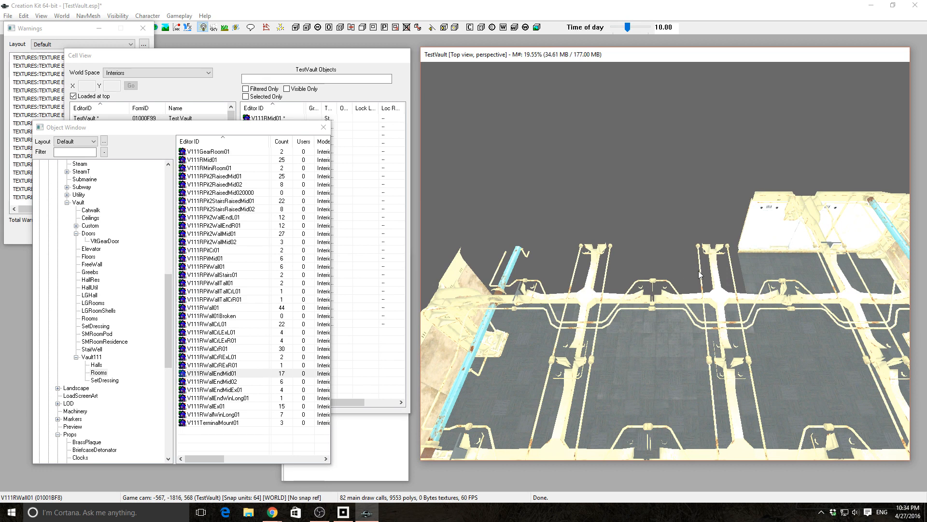
# - Place a V111RWallCrL01 corner piece, rotate it to match the room, and snap it into the open corner opposite V111RWallCrR01
pyautogui.scroll(2, 700, 274)
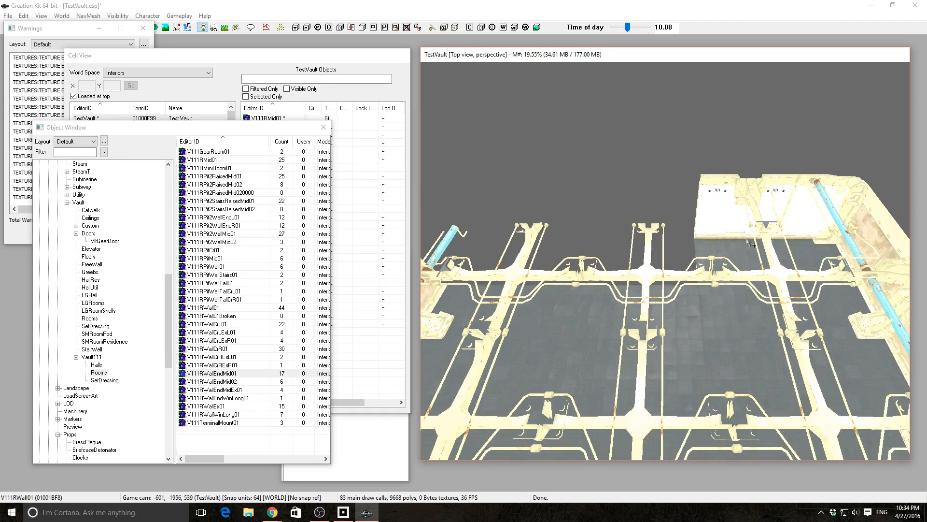
pyautogui.click(797, 231)
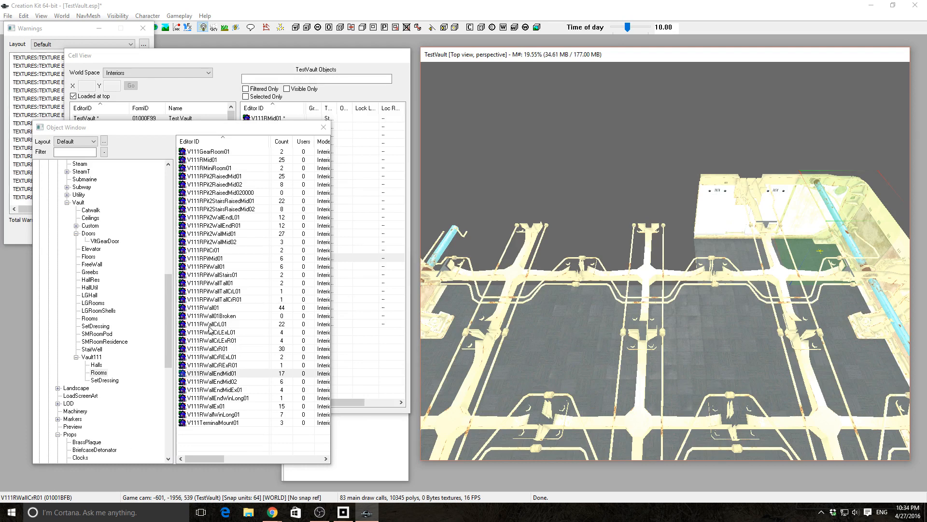
pyautogui.moveTo(209, 328); pyautogui.dragTo(511, 263)
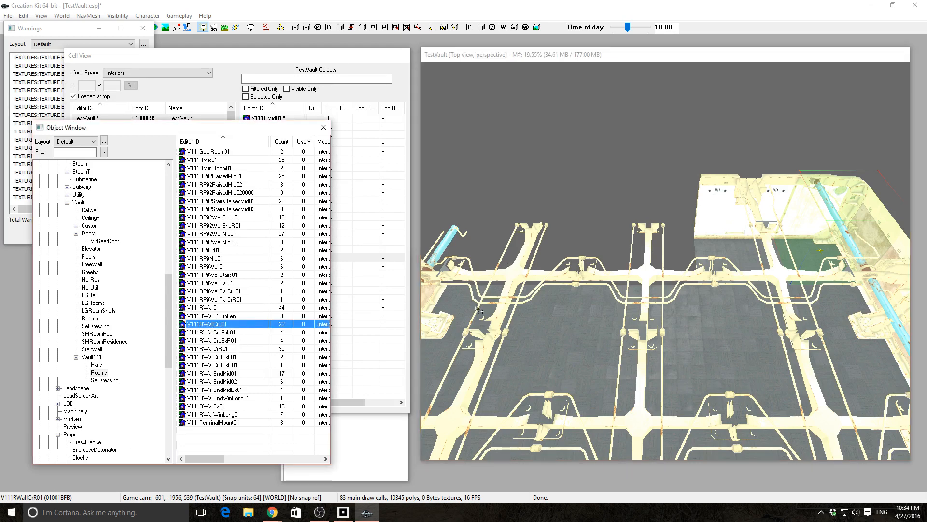
pyautogui.moveTo(481, 311); pyautogui.dragTo(519, 243)
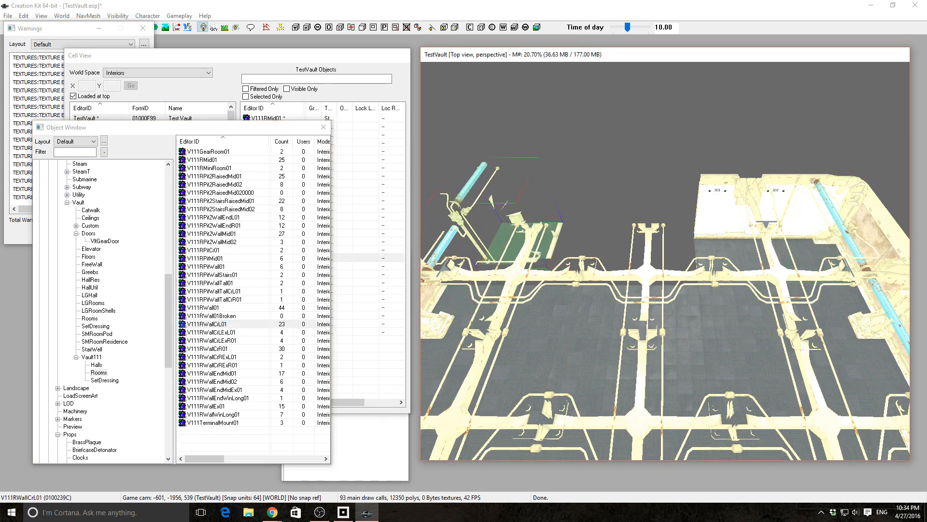
pyautogui.moveTo(519, 243); pyautogui.dragTo(514, 245, button='right')
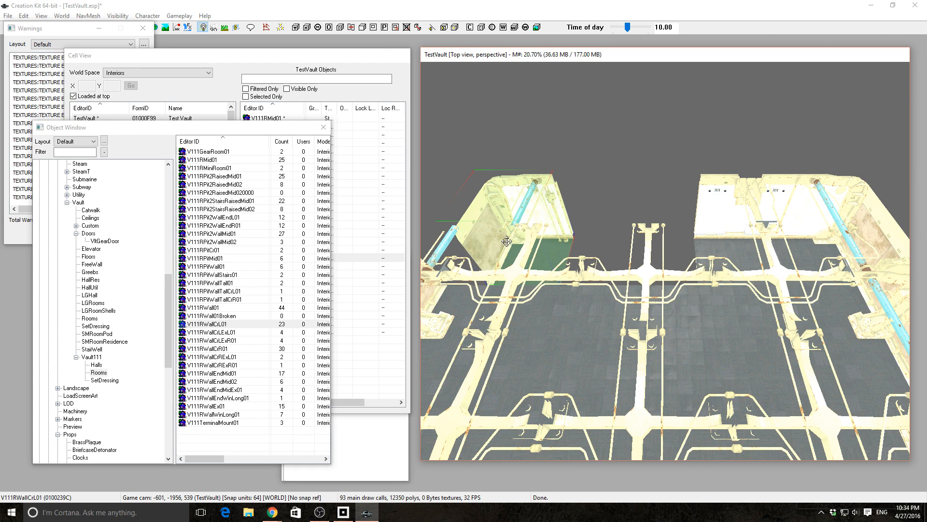
pyautogui.moveTo(506, 241); pyautogui.dragTo(487, 251)
pyautogui.press('shift')
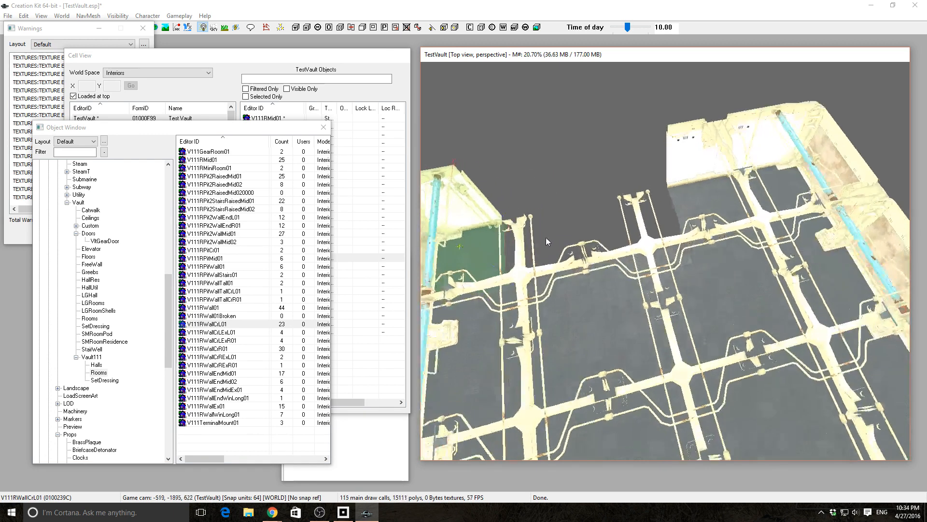
# - Duplicate V111RWallEndMid01 twice and move the copies along the wall to fill the gap between the two corners
pyautogui.click(719, 289)
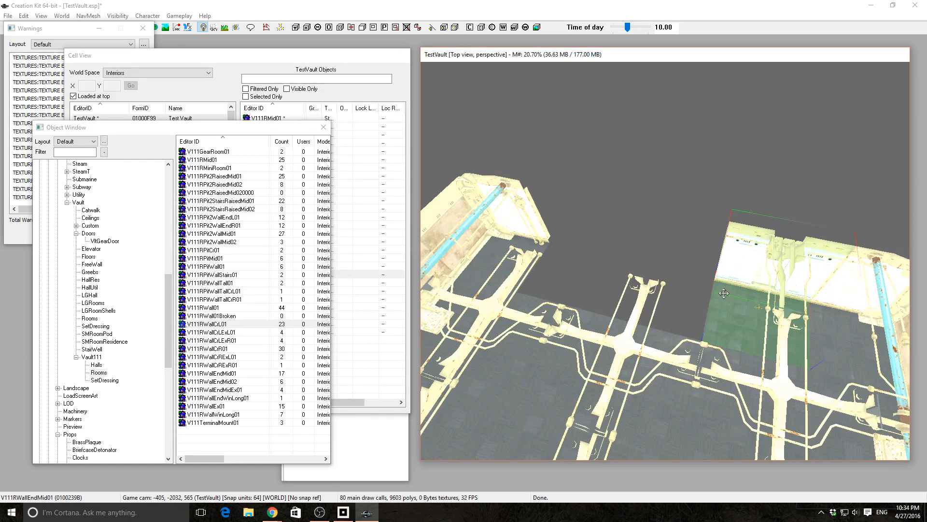
pyautogui.press('shift')
pyautogui.hotkey('ctrl', 'd')
pyautogui.moveTo(728, 301); pyautogui.dragTo(579, 268)
pyautogui.hotkey('ctrl', 'd')
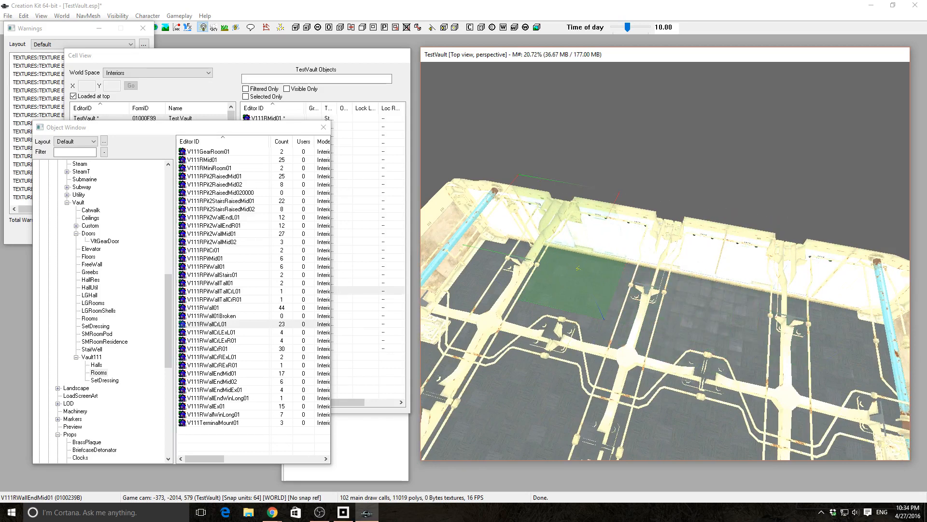
pyautogui.click(712, 160)
# - Examine the completed end wall from several angles and check the opposite wall around the hallway entrance
pyautogui.press('shift')
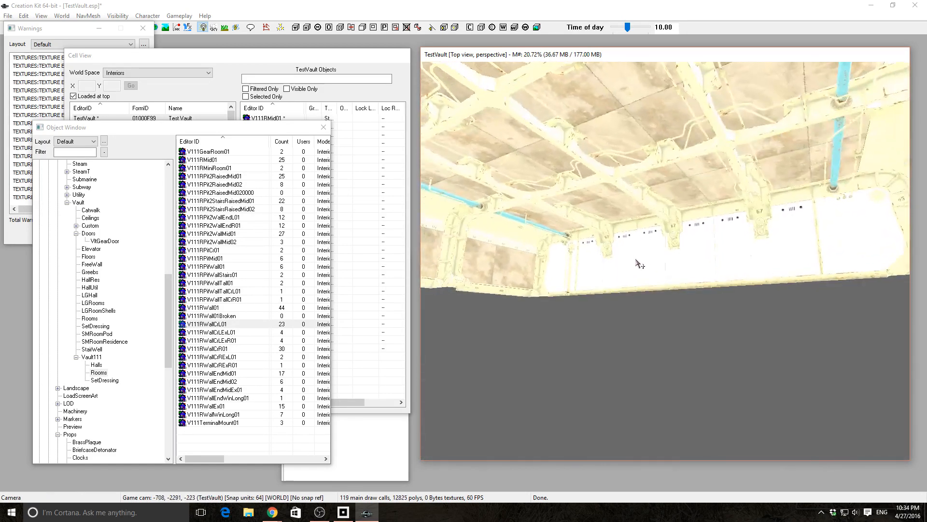
pyautogui.press('shift')
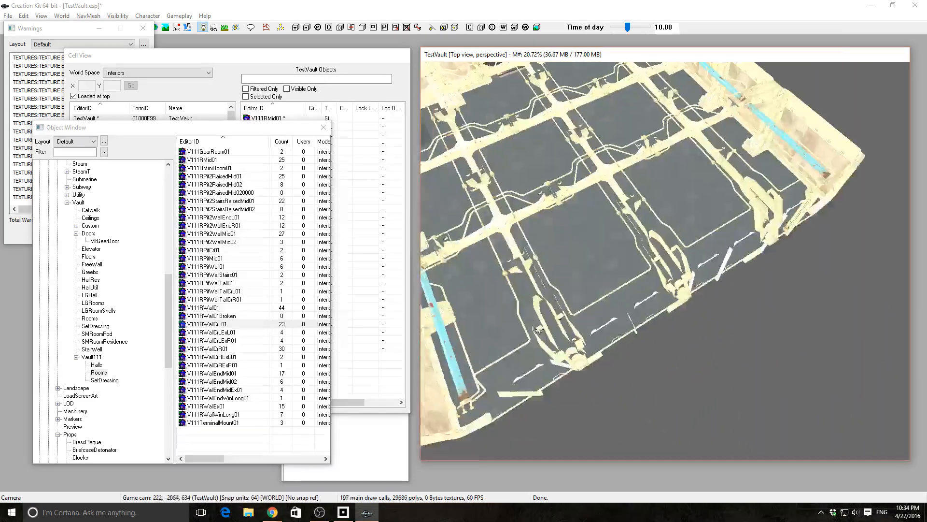
pyautogui.press('shift')
pyautogui.moveTo(544, 239); pyautogui.dragTo(574, 310, button='middle')
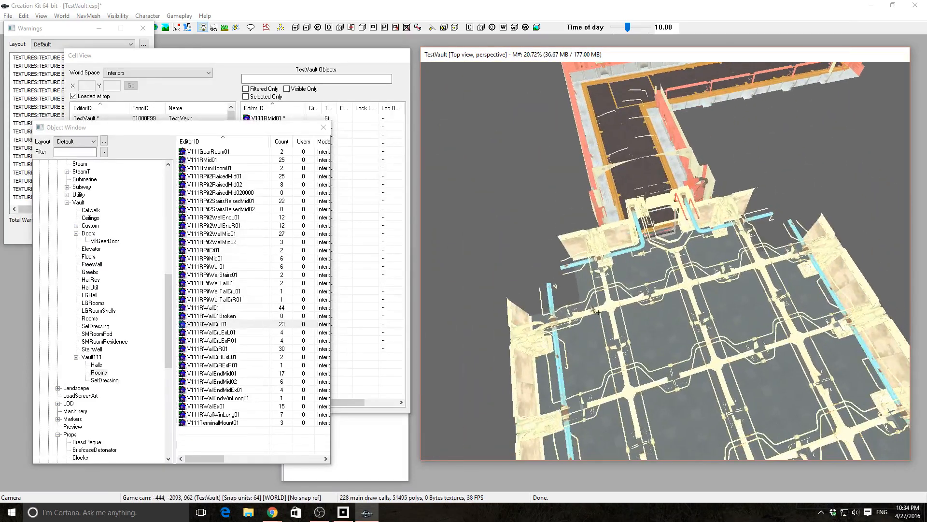
pyautogui.press('shift')
pyautogui.scroll(-2, 602, 292)
pyautogui.scroll(3, 620, 306)
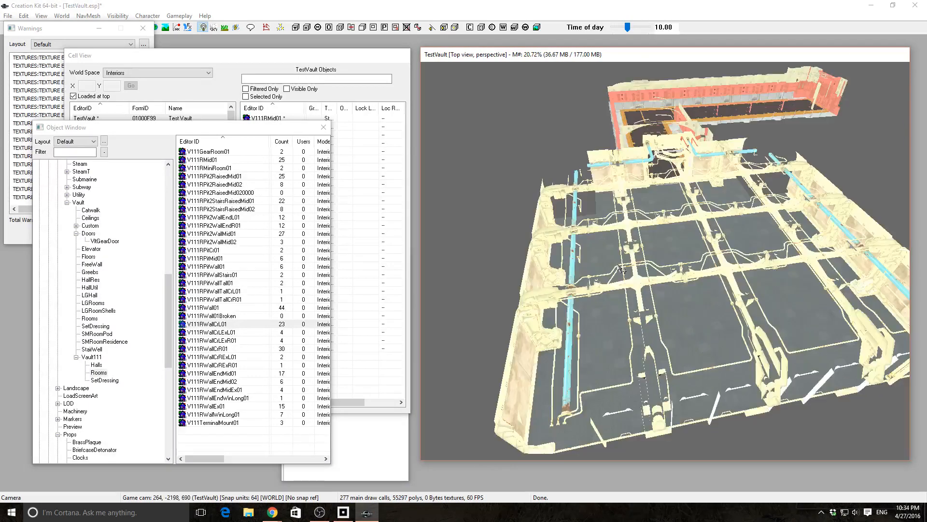
pyautogui.press('shift')
pyautogui.moveTo(617, 242); pyautogui.dragTo(618, 276, button='middle')
# - Swap the V111RWall01 on one side of the hallway doorway for V111RWallEndMid01 and rotate it to face the room
pyautogui.click(647, 246)
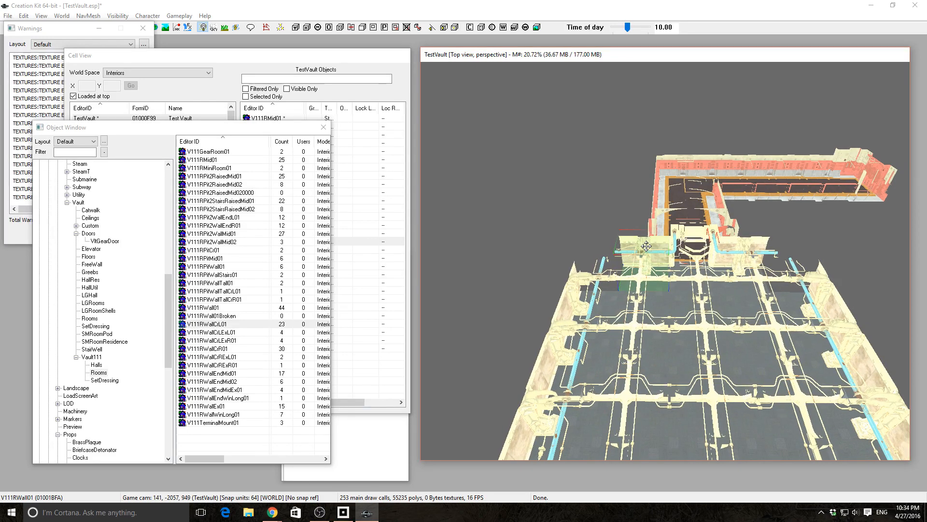
pyautogui.hotkey('ctrl', 'Right')
pyautogui.hotkey('ctrl', 'Right')
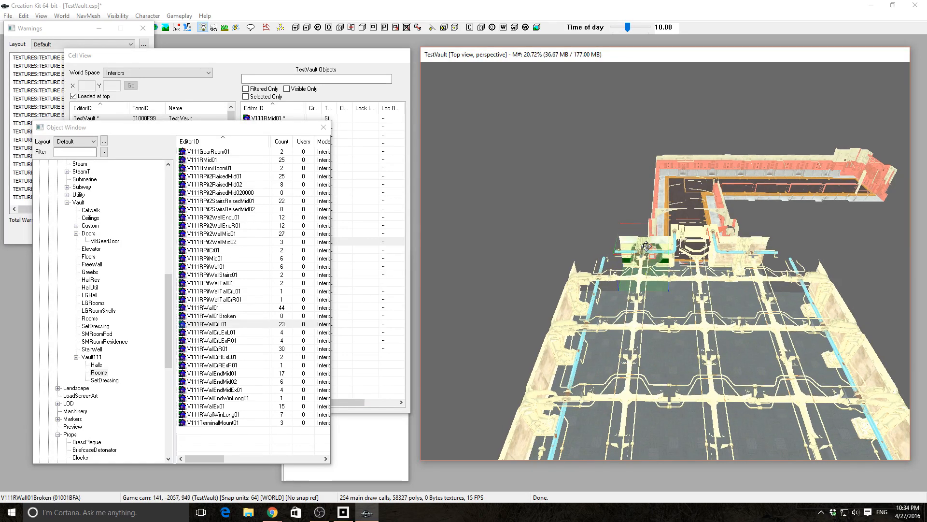
pyautogui.hotkey('ctrl', 'Right')
pyautogui.hotkey('ctrl', 'Right')
pyautogui.hotkey('ctrl', 'Right')
pyautogui.hotkey('ctrl', 'Right')
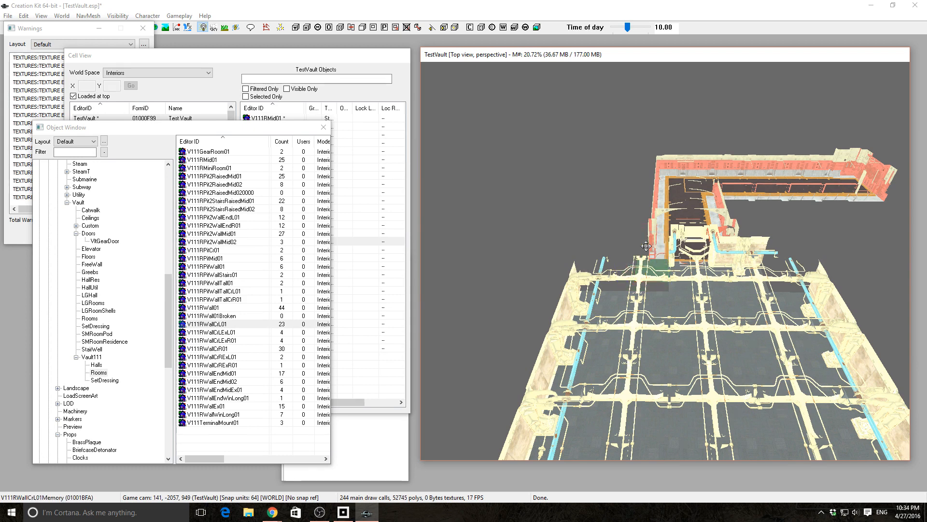
pyautogui.hotkey('ctrl', 'Right')
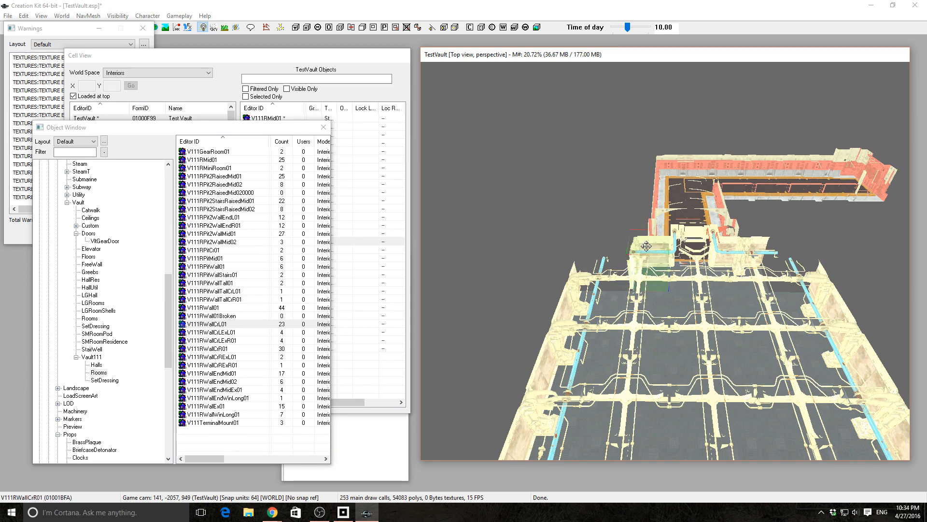
pyautogui.hotkey('ctrl', 'Right')
pyautogui.hotkey('ctrl', 'Right')
pyautogui.hotkey('ctrl', 'Right')
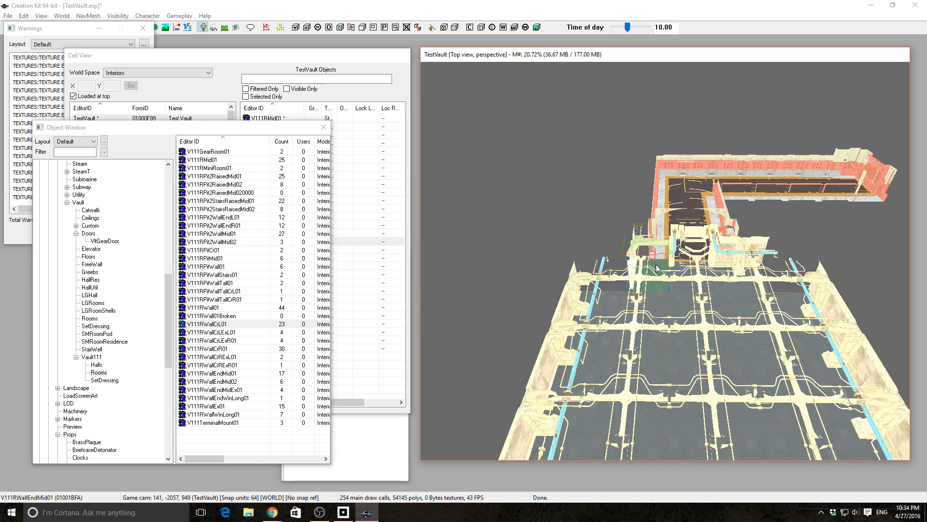
pyautogui.moveTo(658, 269); pyautogui.dragTo(705, 269, button='right')
# - Delete the V111RWall01 on the doorway's other side and fill its place with a duplicate of the V111RWallEndMid01
pyautogui.scroll(10, 697, 265)
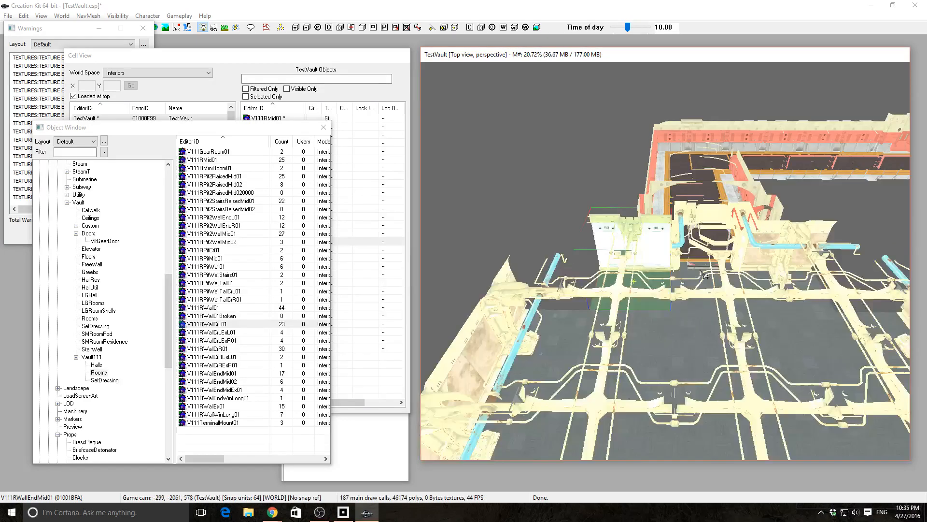
pyautogui.scroll(-5, 699, 258)
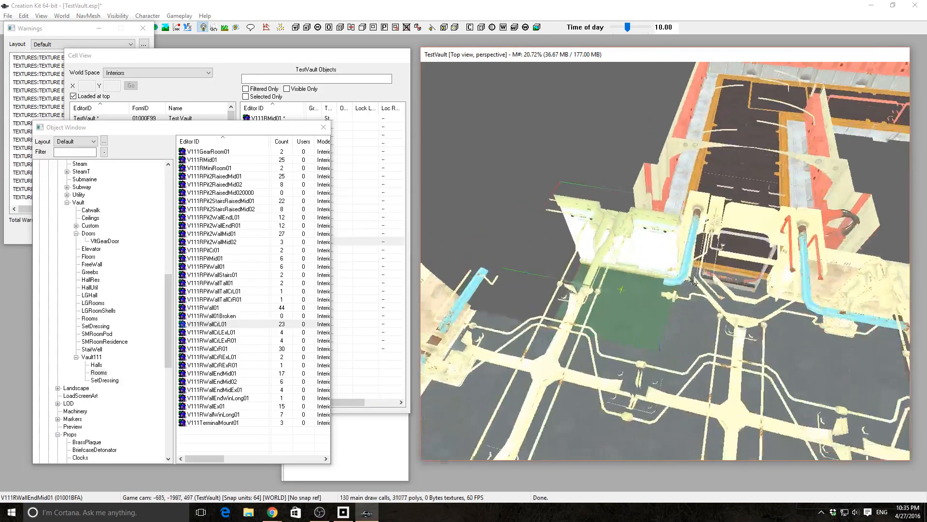
pyautogui.click(810, 242)
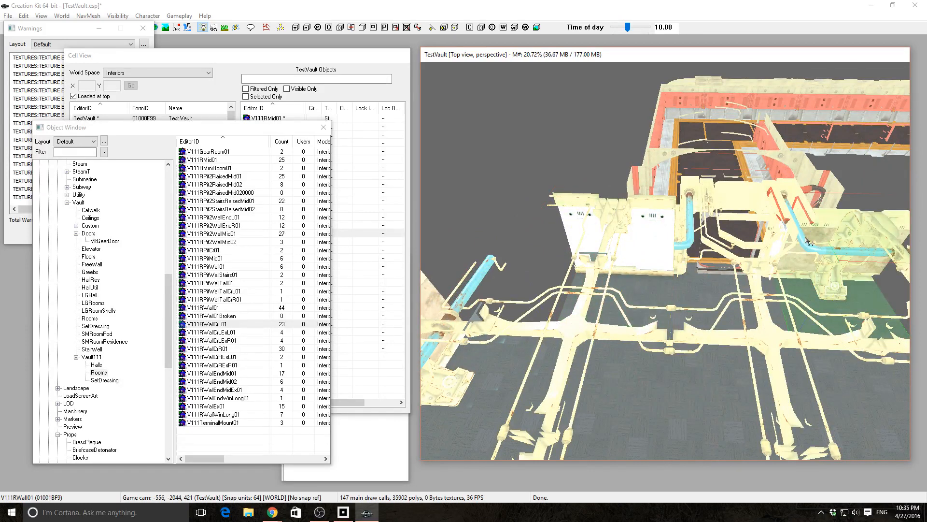
pyautogui.press('Delete')
pyautogui.click(655, 257)
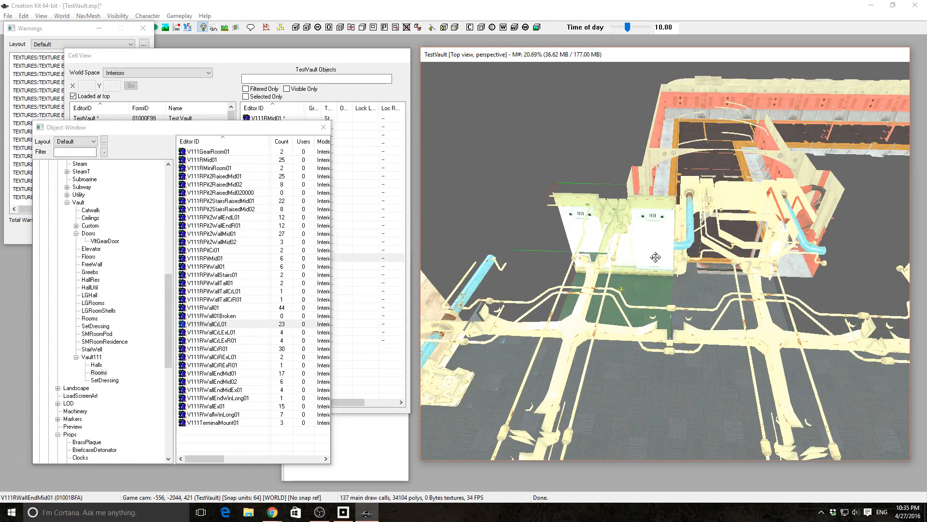
pyautogui.moveTo(654, 253); pyautogui.dragTo(893, 266)
pyautogui.moveTo(861, 298); pyautogui.dragTo(831, 297)
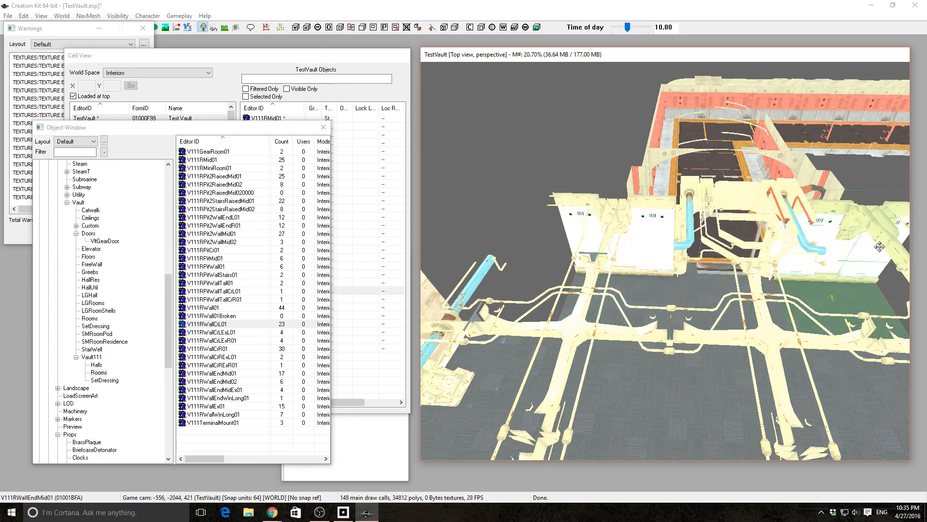
# - Swap the V111RWallEx01 doorway piece for V111RWallEndMidEx01 and rotate it into line with the adjoining walls
pyautogui.scroll(3, 879, 246)
pyautogui.scroll(-3, 856, 255)
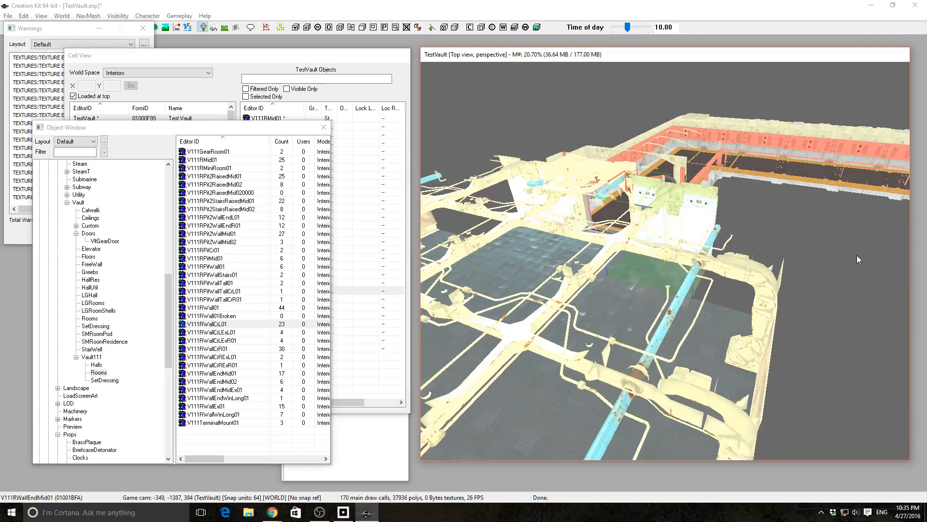
pyautogui.keyDown('shift'); pyautogui.moveTo(856, 259); pyautogui.dragTo(651, 240, button='middle'); pyautogui.keyUp('shift')
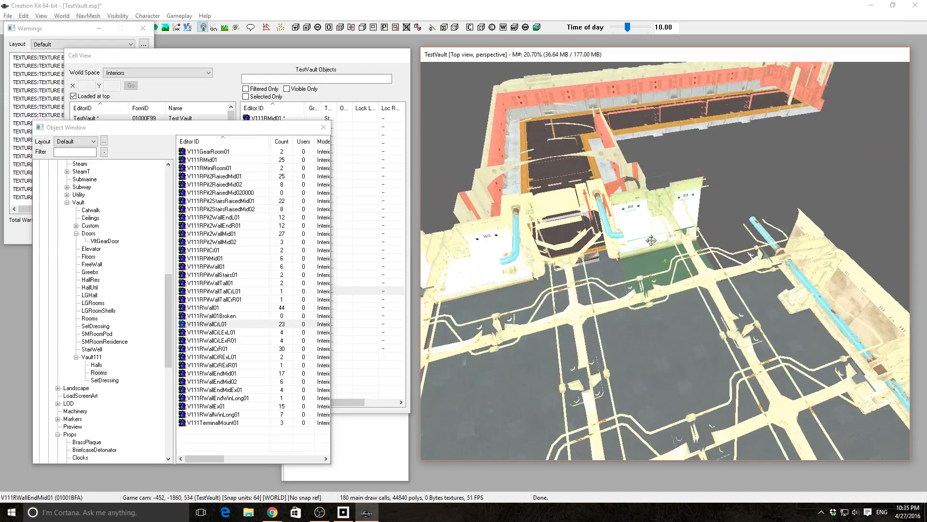
pyautogui.click(554, 201)
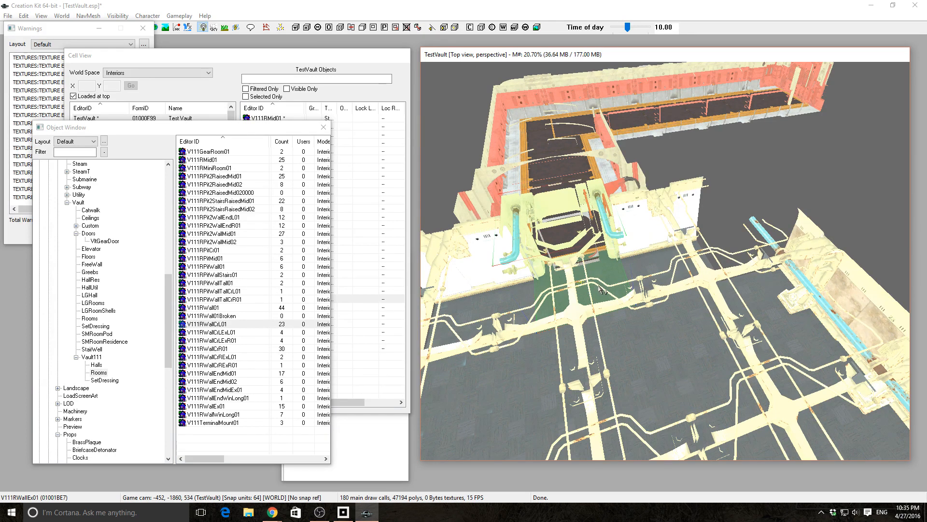
pyautogui.hotkey('ctrl', 'Left')
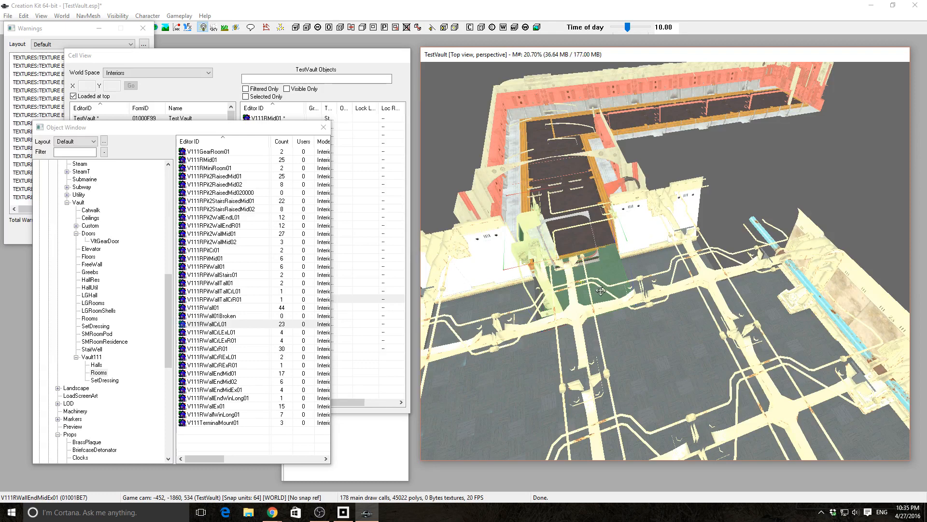
pyautogui.moveTo(603, 291); pyautogui.dragTo(666, 291, button='right')
pyautogui.click(787, 180)
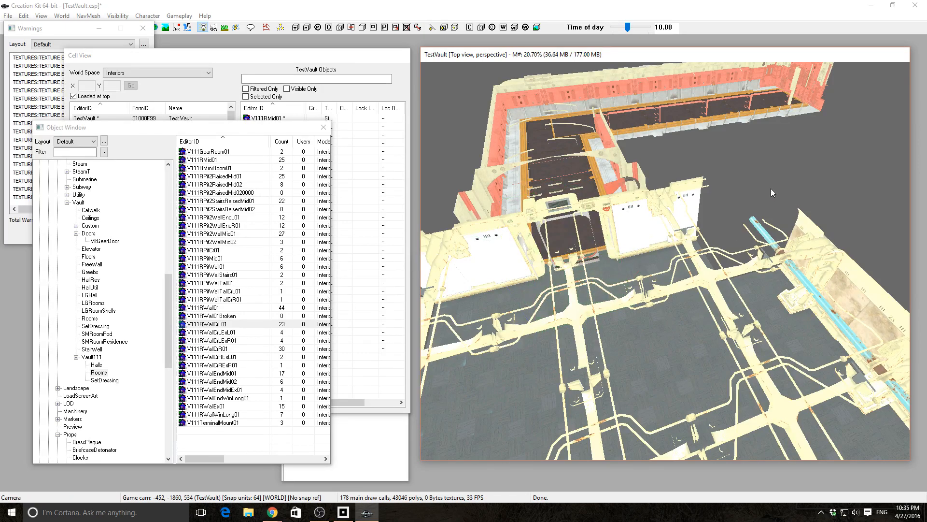
pyautogui.keyDown('shift'); pyautogui.moveTo(771, 189); pyautogui.dragTo(688, 236, button='middle'); pyautogui.keyUp('shift')
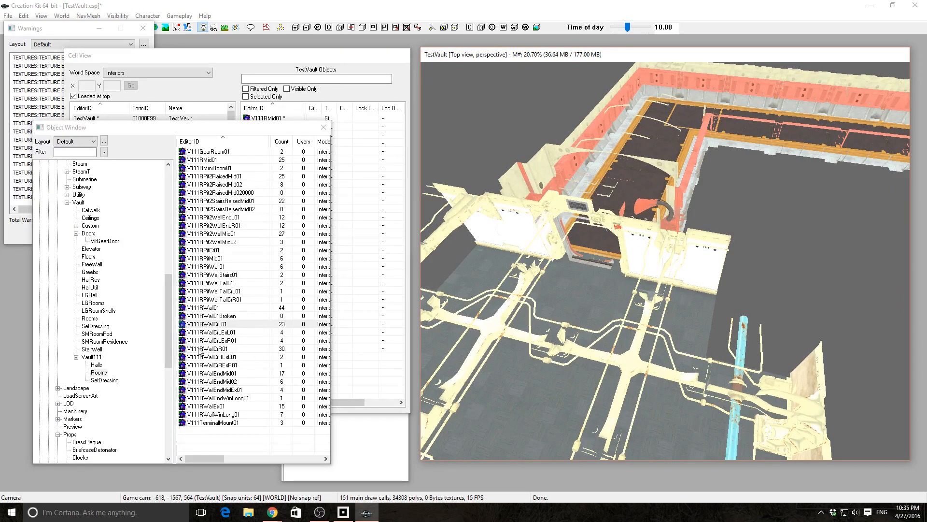
# - Place V111RWallCrL01 and V111RWallCrR01 as the two corner pieces closing the hallway doorway wall
pyautogui.moveTo(203, 324); pyautogui.dragTo(610, 321)
pyautogui.moveTo(710, 320); pyautogui.dragTo(425, 304)
pyautogui.moveTo(544, 283)
pyautogui.keyDown('shift'); pyautogui.mouseDown(button='middle')
pyautogui.moveTo(521, 299)
pyautogui.moveTo(536, 291)
pyautogui.mouseUp(button='middle'); pyautogui.keyUp('shift')
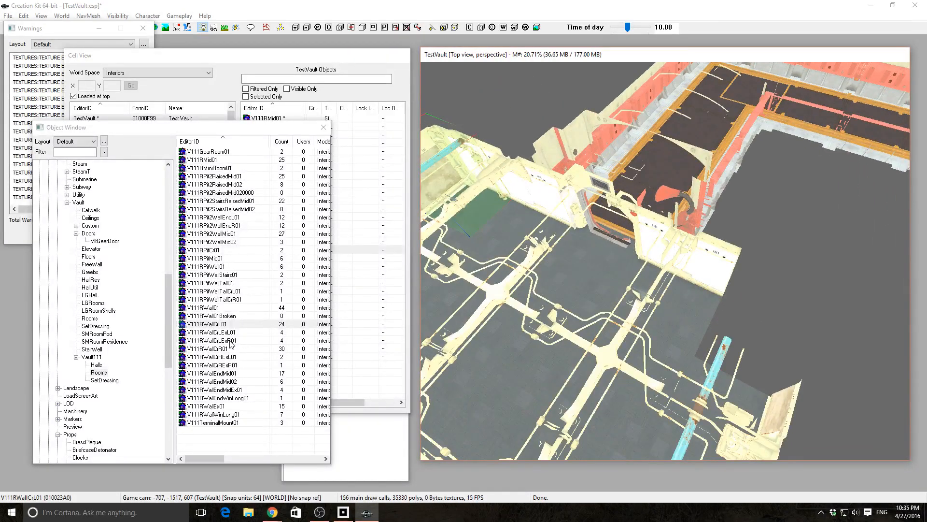
pyautogui.moveTo(211, 350); pyautogui.dragTo(760, 334)
pyautogui.keyDown('shift'); pyautogui.moveTo(761, 334); pyautogui.dragTo(619, 341, button='middle'); pyautogui.keyUp('shift')
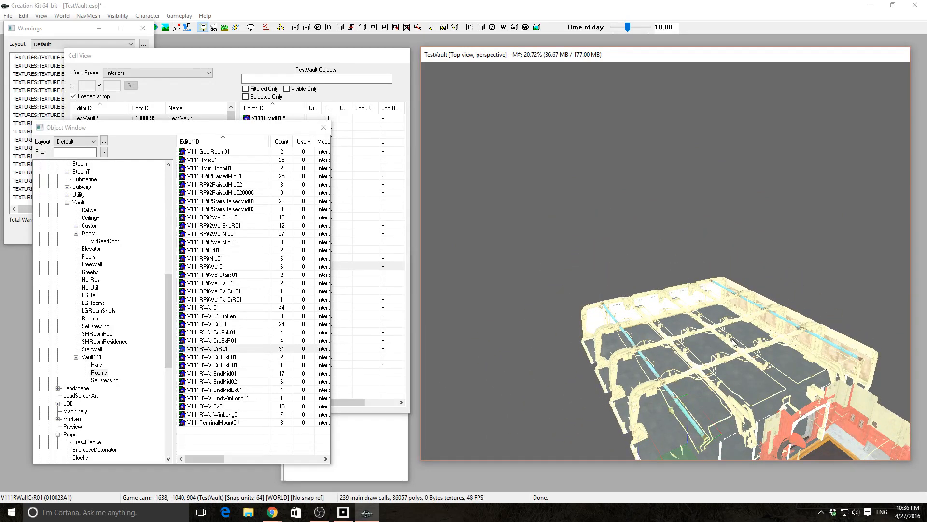
# - Examine the enclosed room from above and at an angle to check its walls and corners
pyautogui.click(713, 350)
pyautogui.press('c')
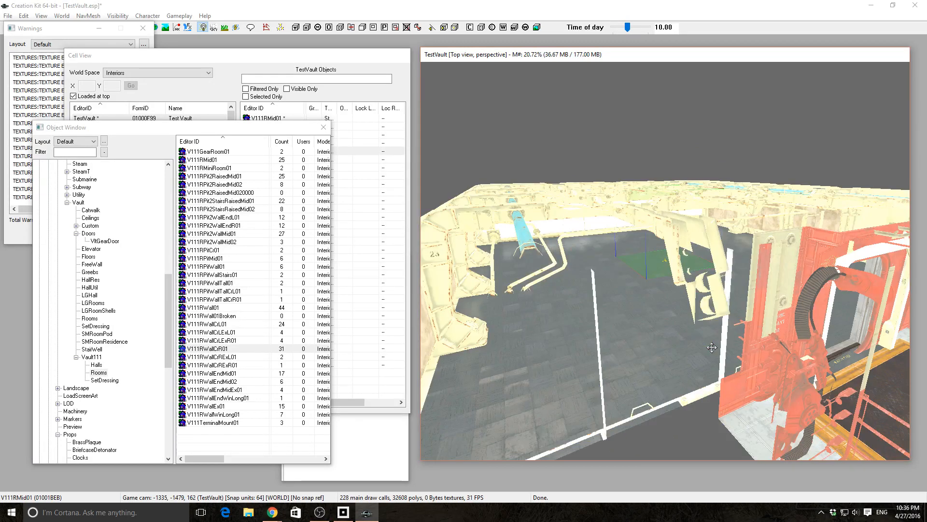
pyautogui.press('t')
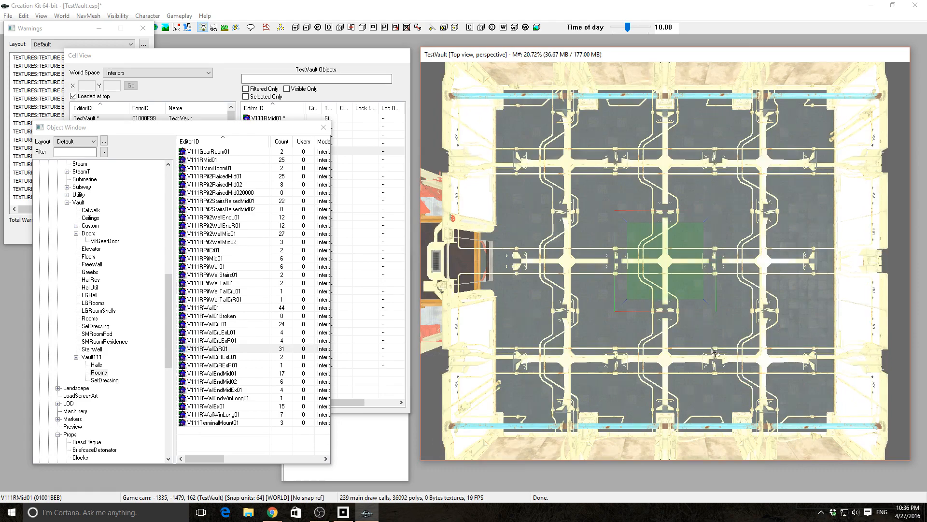
pyautogui.keyDown('shift'); pyautogui.moveTo(713, 349); pyautogui.dragTo(652, 307, button='middle'); pyautogui.keyUp('shift')
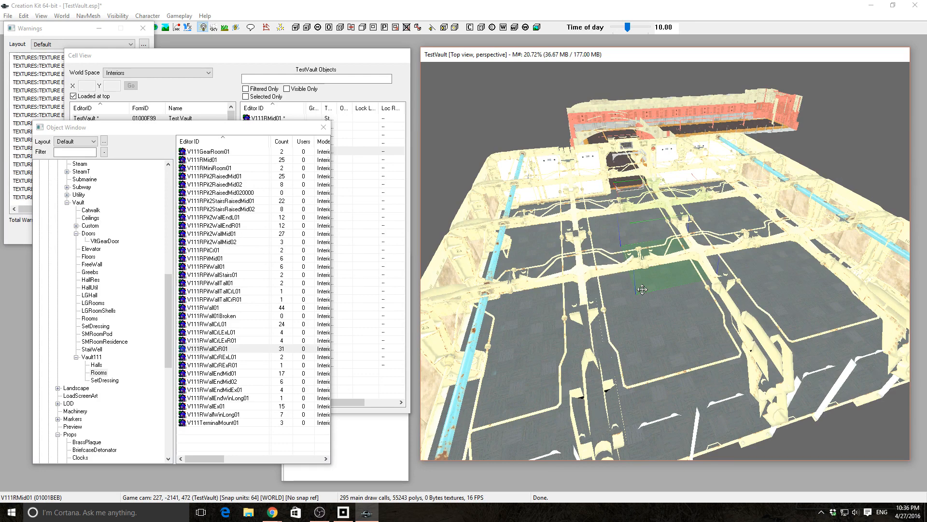
pyautogui.moveTo(643, 282)
pyautogui.keyDown('shift'); pyautogui.mouseDown(button='middle')
pyautogui.moveTo(638, 242)
pyautogui.moveTo(632, 294)
pyautogui.mouseUp(button='middle'); pyautogui.keyUp('shift')
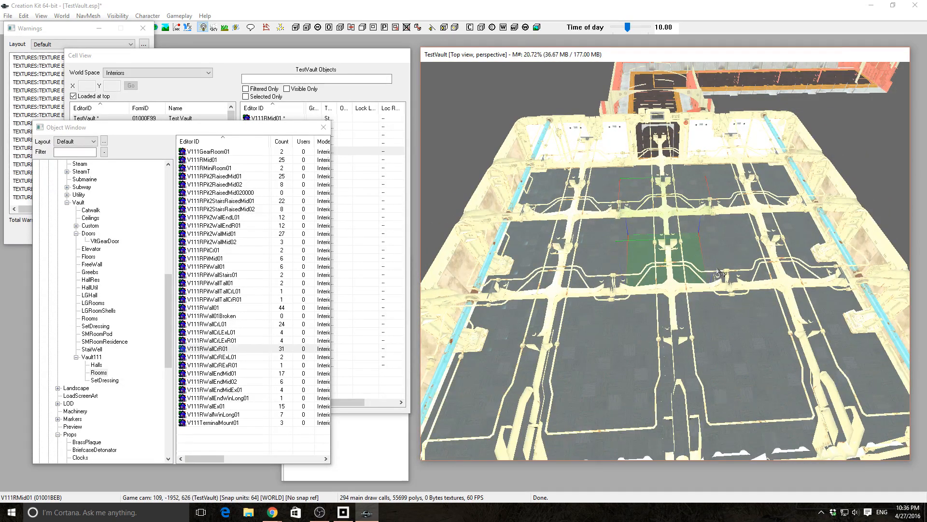
pyautogui.keyDown('shift'); pyautogui.moveTo(719, 272); pyautogui.dragTo(503, 238, button='middle'); pyautogui.keyUp('shift')
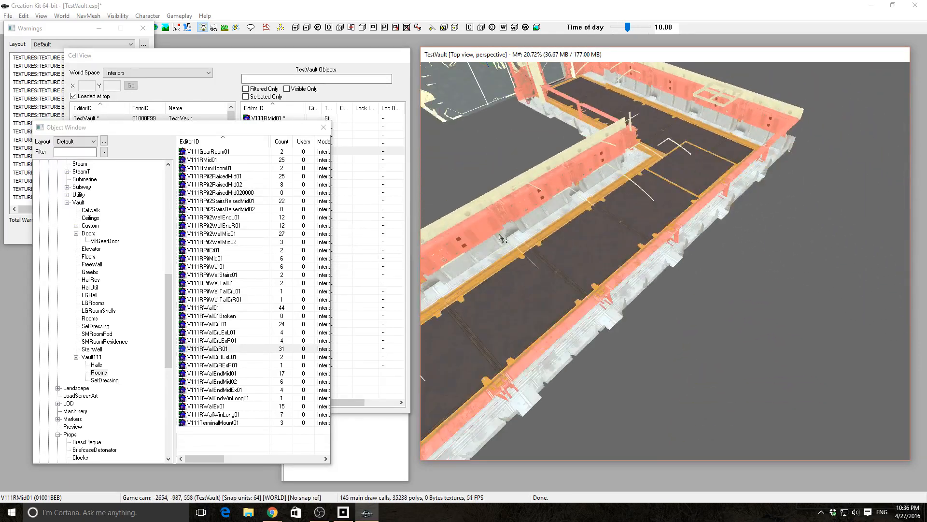
# - Inspect the L-shaped hallway and its connection to the room from several angles
pyautogui.click(608, 242)
pyautogui.press('c')
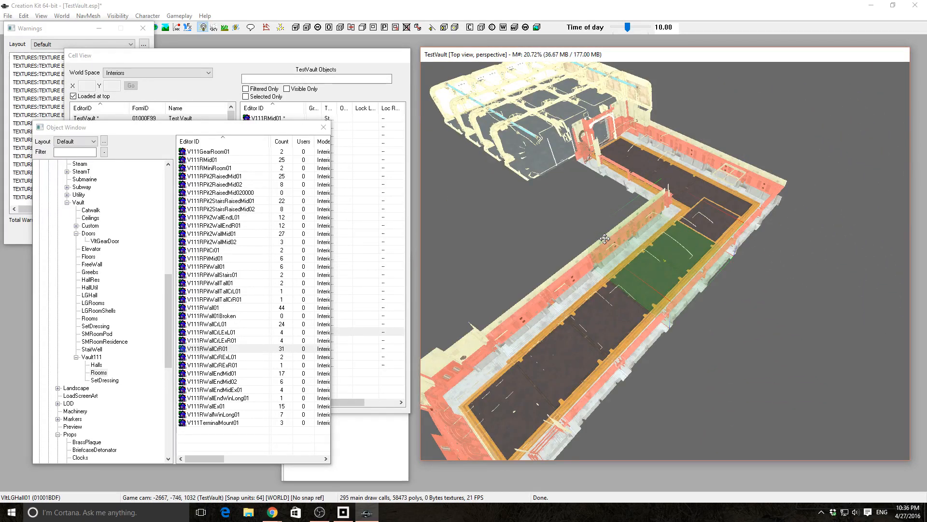
pyautogui.keyDown('shift'); pyautogui.moveTo(605, 238); pyautogui.dragTo(578, 246, button='middle'); pyautogui.keyUp('shift')
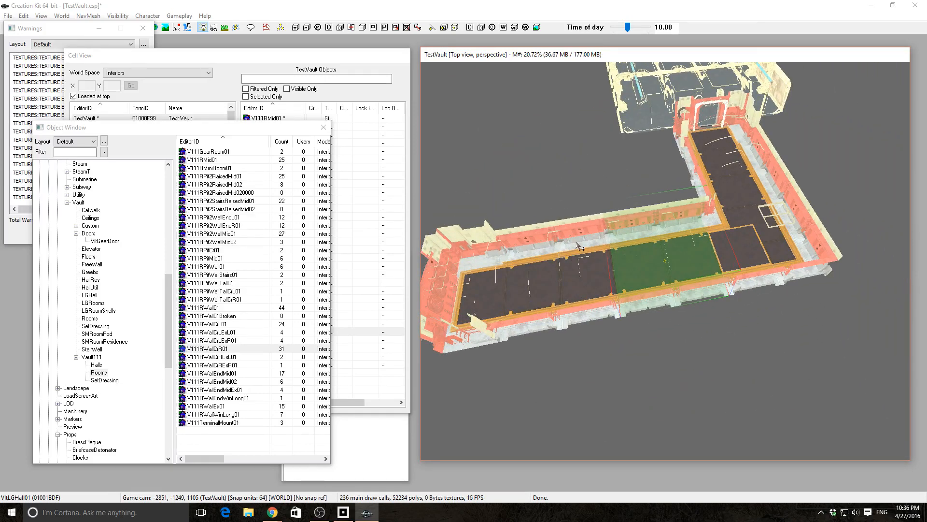
pyautogui.press('t')
pyautogui.moveTo(576, 247); pyautogui.dragTo(628, 223, button='middle')
pyautogui.moveTo(721, 281); pyautogui.dragTo(628, 232, button='middle')
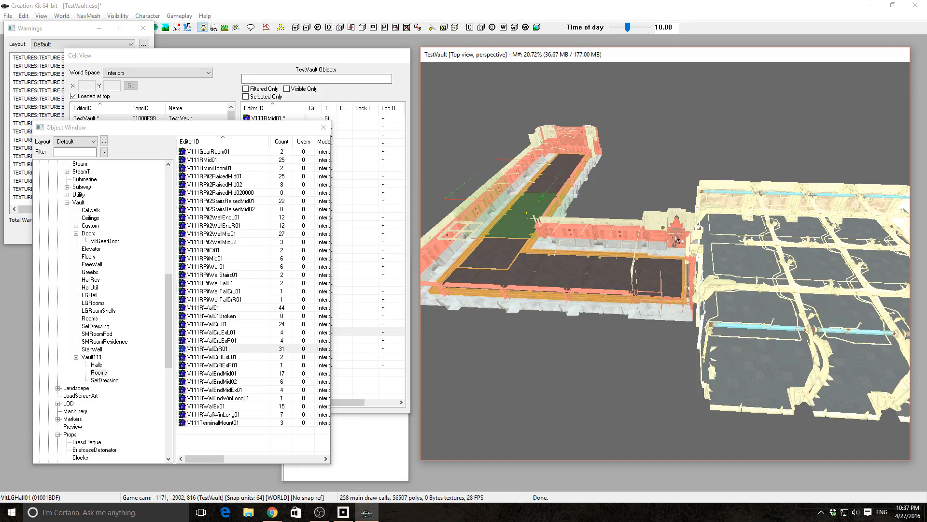
pyautogui.keyDown('shift'); pyautogui.moveTo(666, 198); pyautogui.dragTo(570, 388, button='middle'); pyautogui.keyUp('shift')
pyautogui.scroll(6, 647, 242)
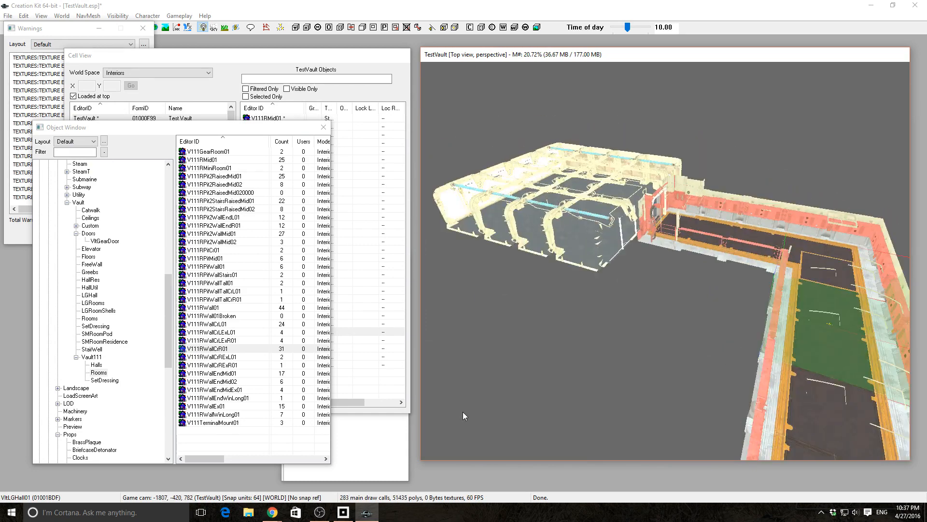
pyautogui.scroll(6, 620, 380)
pyautogui.moveTo(552, 282); pyautogui.dragTo(559, 390, button='middle')
pyautogui.scroll(-5, 591, 333)
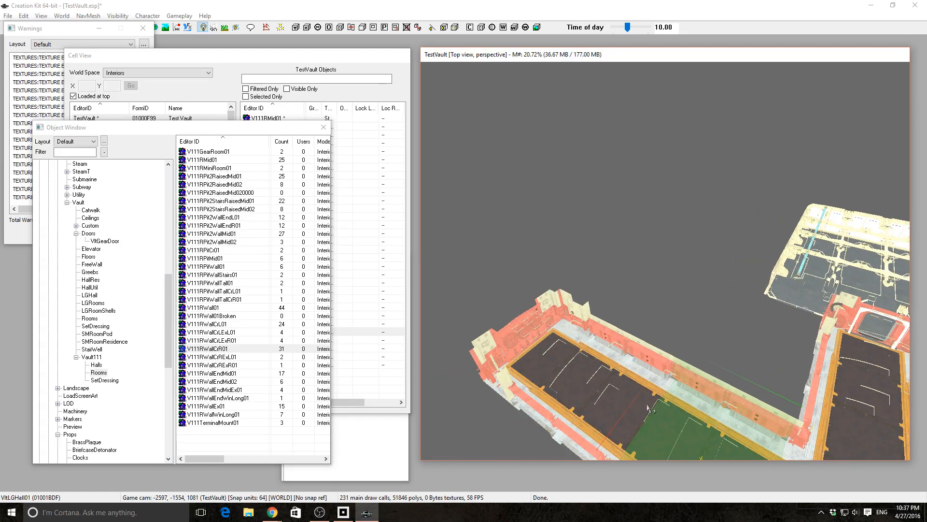
pyautogui.keyDown('shift'); pyautogui.moveTo(673, 357); pyautogui.dragTo(653, 317, button='middle'); pyautogui.keyUp('shift')
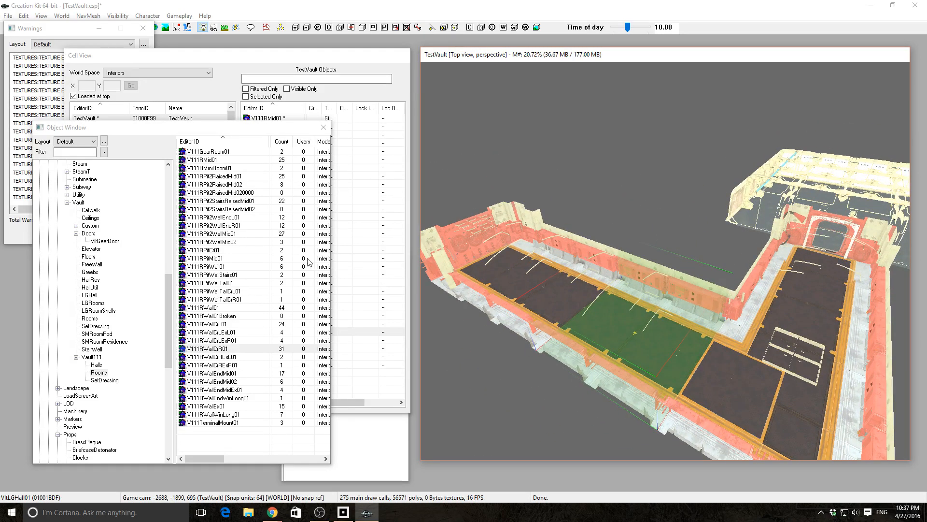
# - Filter the objects by "light" and list the matches across all categories
pyautogui.click(61, 160)
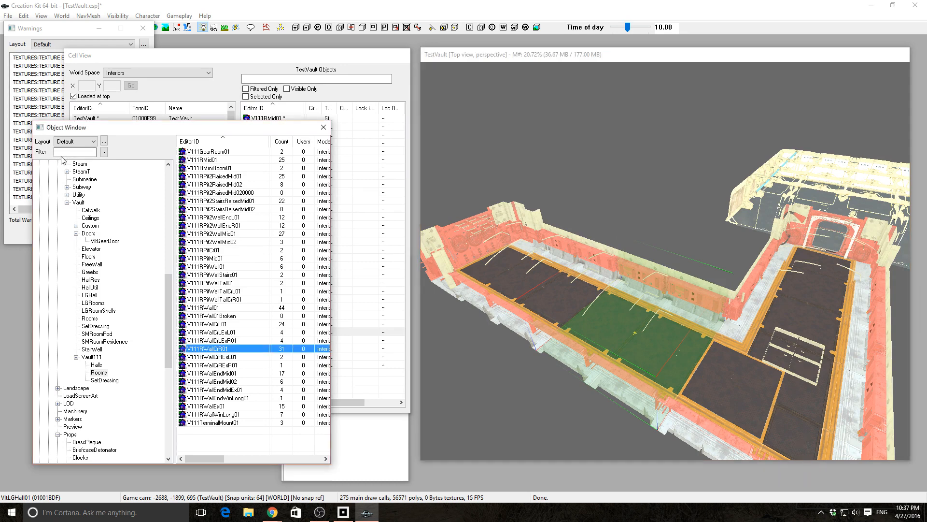
pyautogui.click(62, 153)
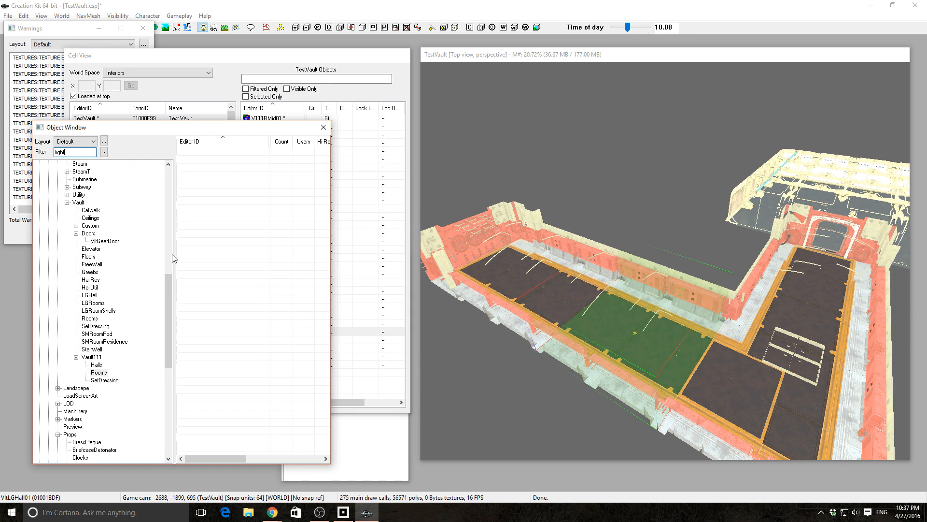
pyautogui.moveTo(165, 296); pyautogui.dragTo(179, 203)
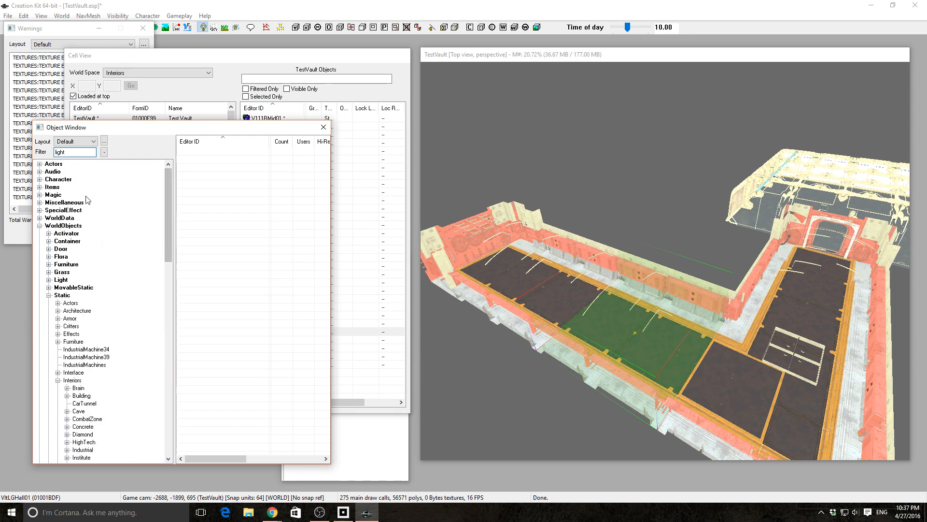
pyautogui.moveTo(167, 199); pyautogui.dragTo(168, 392)
pyautogui.click(50, 457)
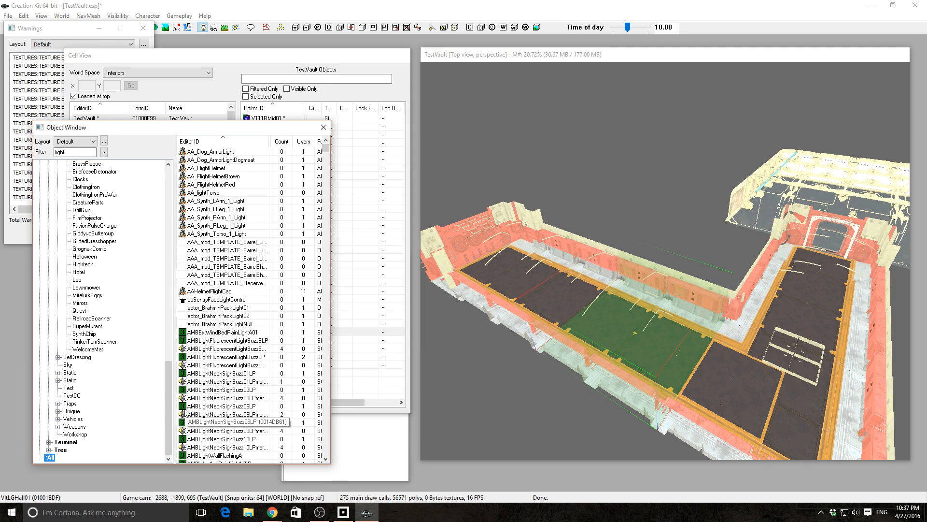
# - Browse the Actors, Effects and Interiors subcategories of Light and list the Vault interior lights
pyautogui.moveTo(169, 410); pyautogui.dragTo(164, 214)
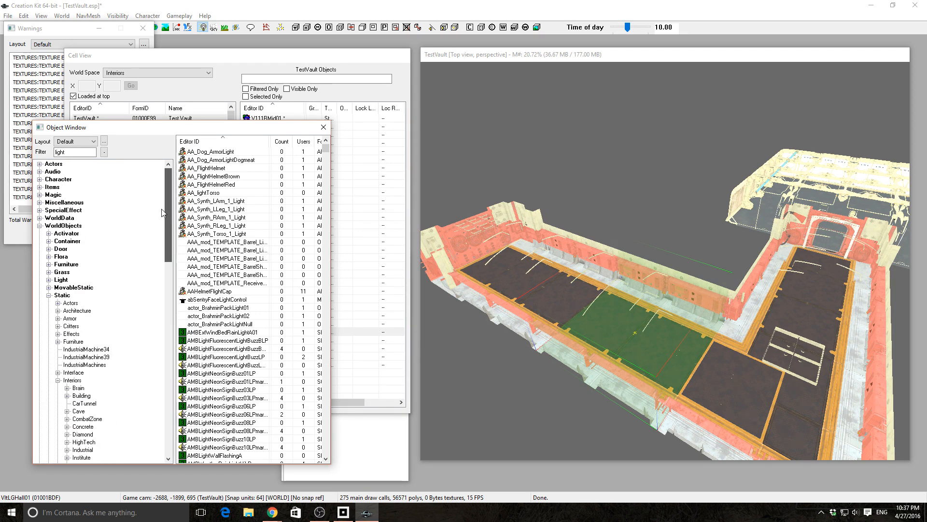
pyautogui.click(49, 279)
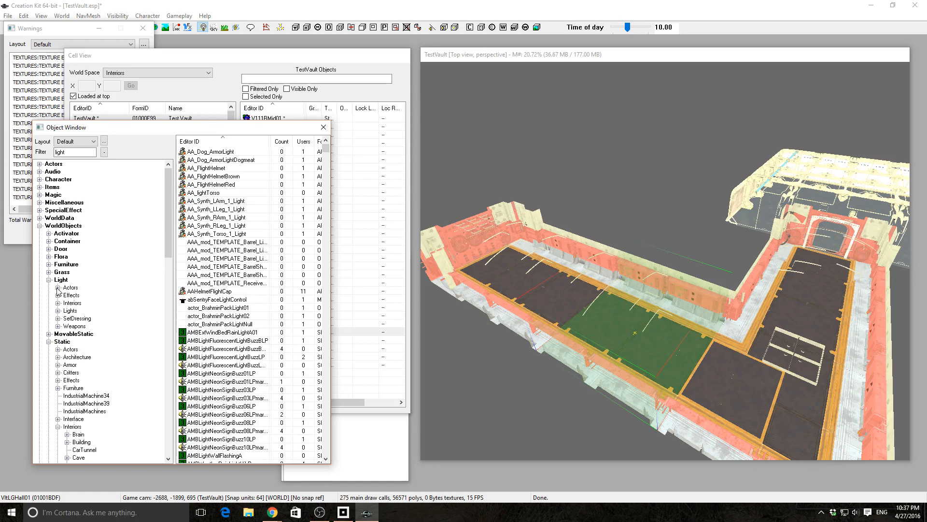
pyautogui.click(58, 311)
pyautogui.click(58, 311)
pyautogui.click(58, 287)
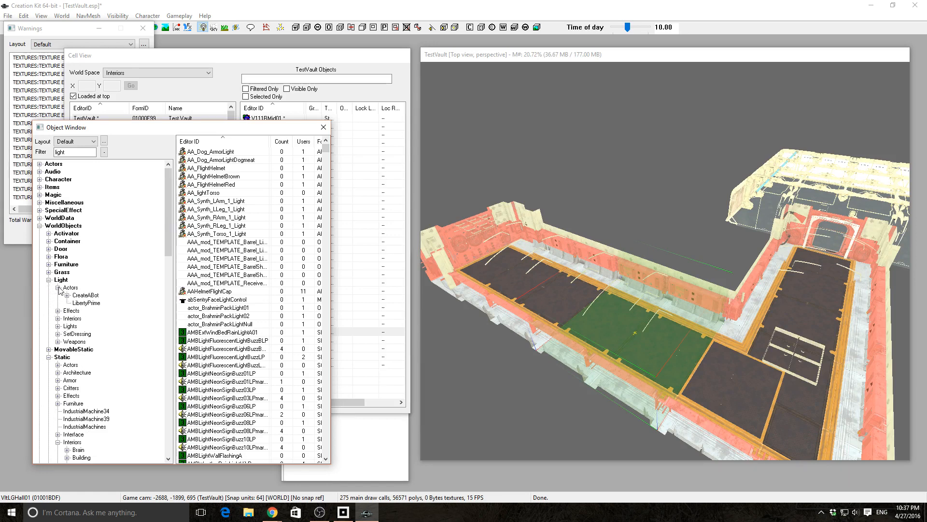
pyautogui.click(58, 287)
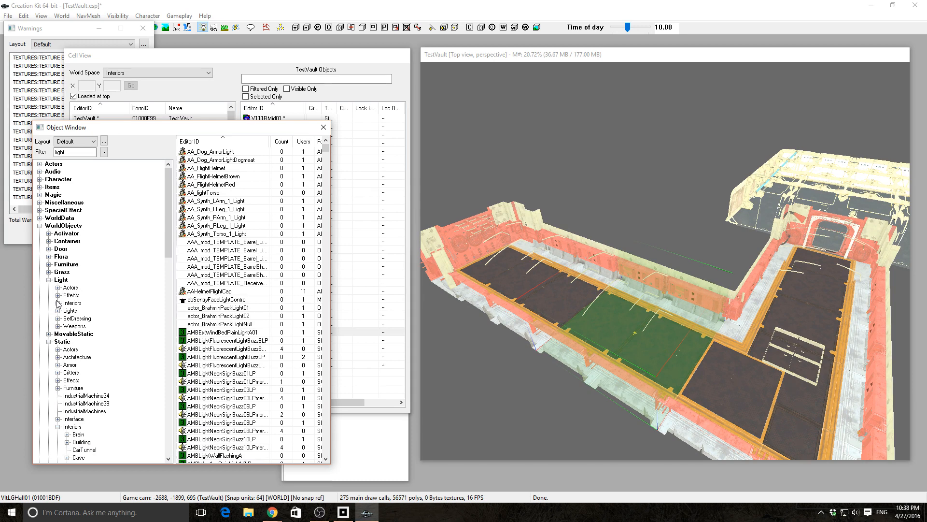
pyautogui.click(58, 296)
pyautogui.click(58, 295)
pyautogui.click(58, 302)
pyautogui.click(77, 311)
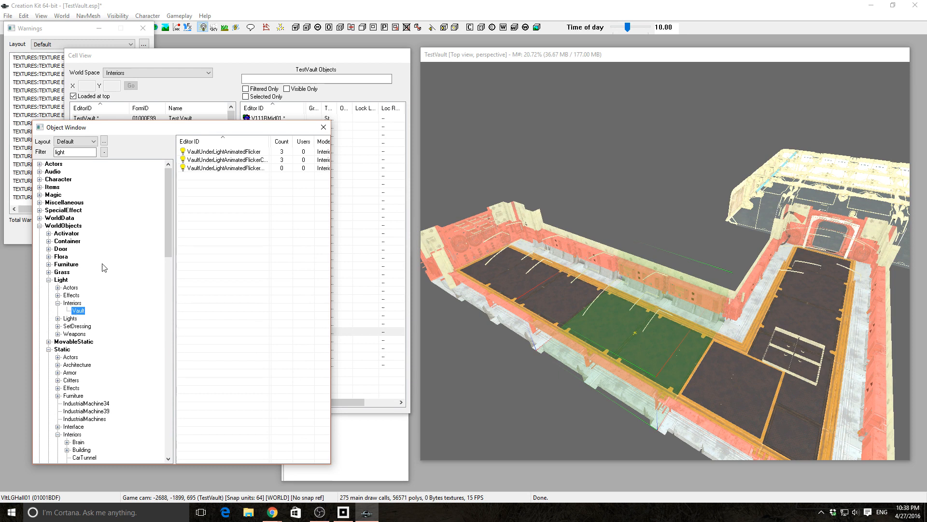
# - Clear the object filter and list the objects in the Lights subcategory of Light
pyautogui.click(94, 151)
pyautogui.press('BackSpace')
pyautogui.press('BackSpace')
pyautogui.press('BackSpace')
pyautogui.press('BackSpace')
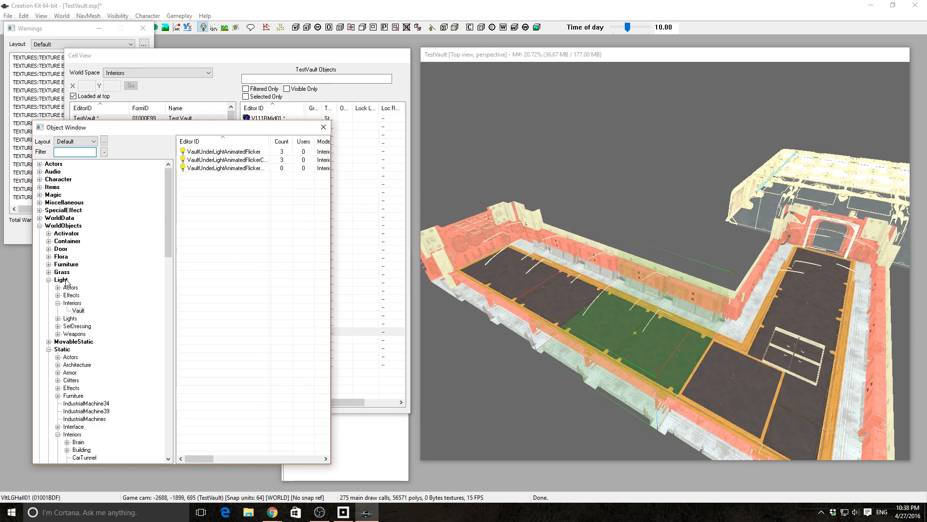
pyautogui.click(70, 318)
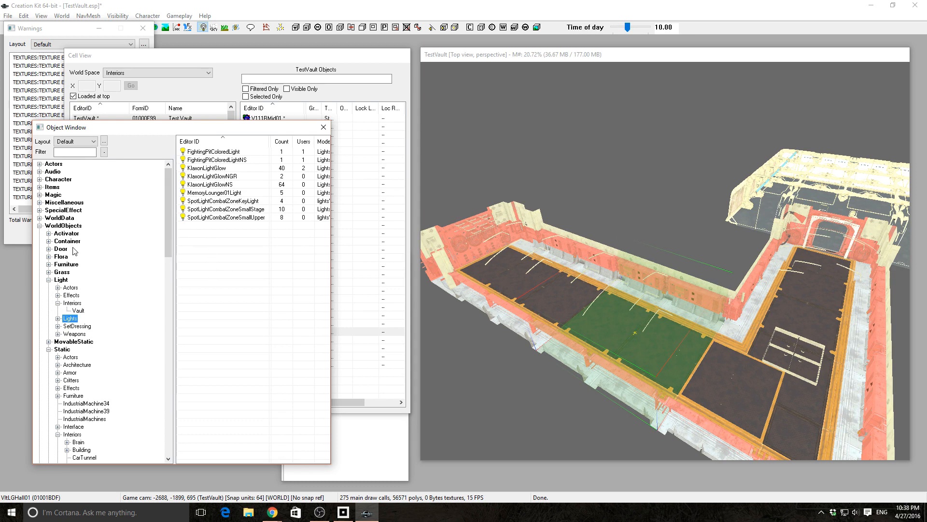
# - Look through the remaining object categories, including the expanded Miscellaneous group, for other light objects
pyautogui.scroll(-9, 107, 363)
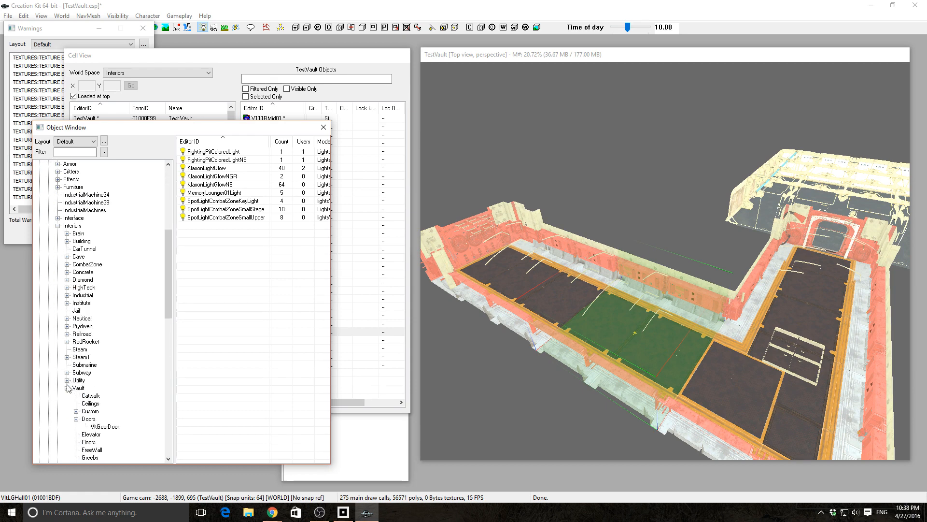
pyautogui.scroll(-9, 68, 389)
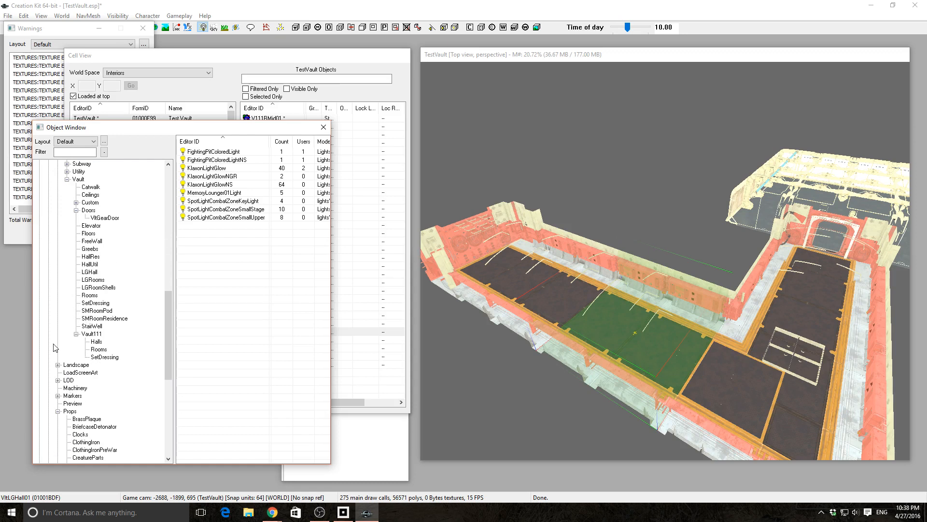
pyautogui.scroll(-11, 56, 348)
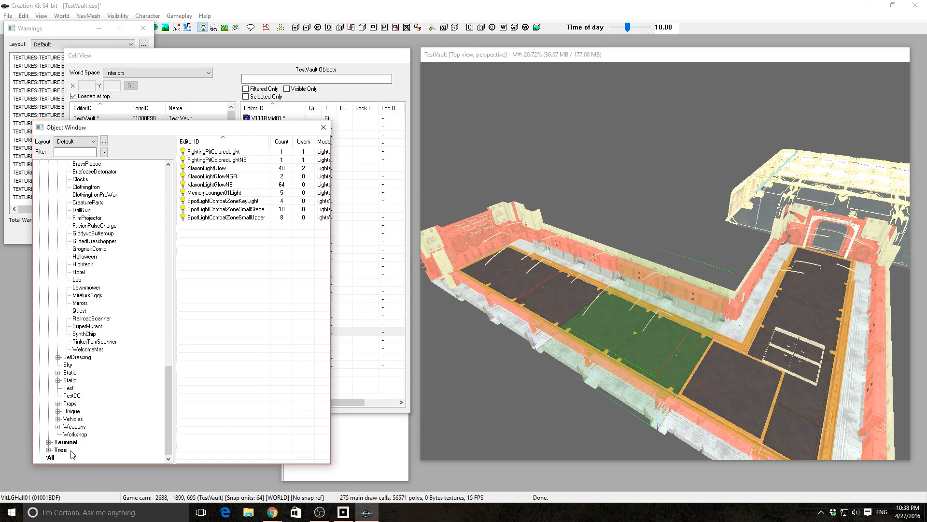
pyautogui.scroll(10, 96, 371)
pyautogui.scroll(15, 98, 367)
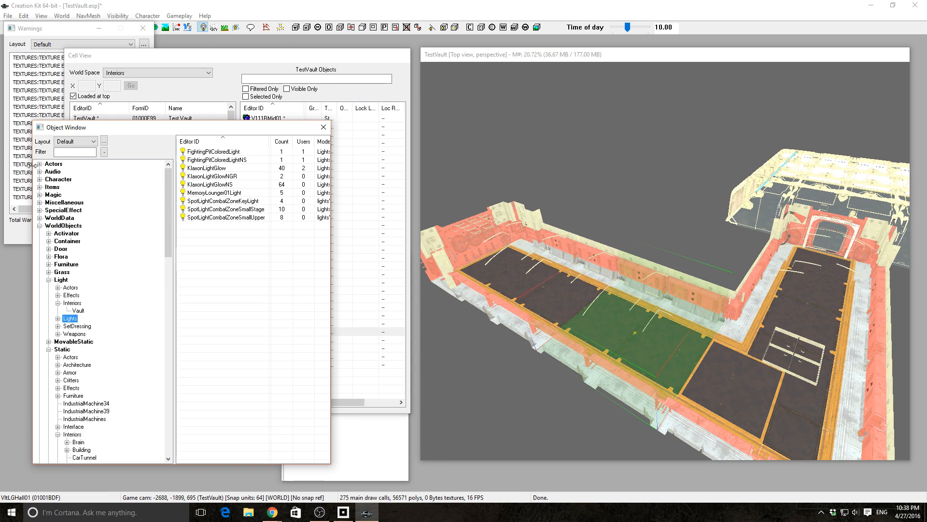
pyautogui.click(40, 203)
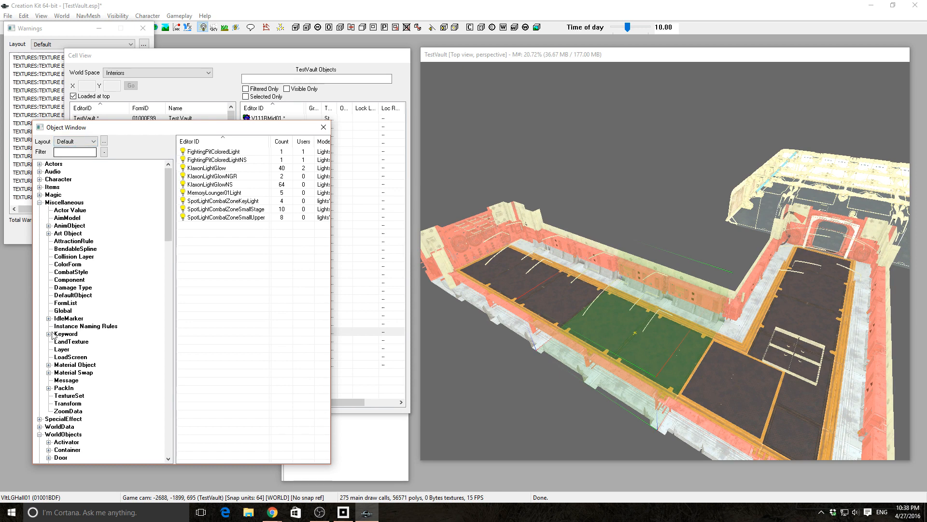
pyautogui.scroll(-9, 61, 362)
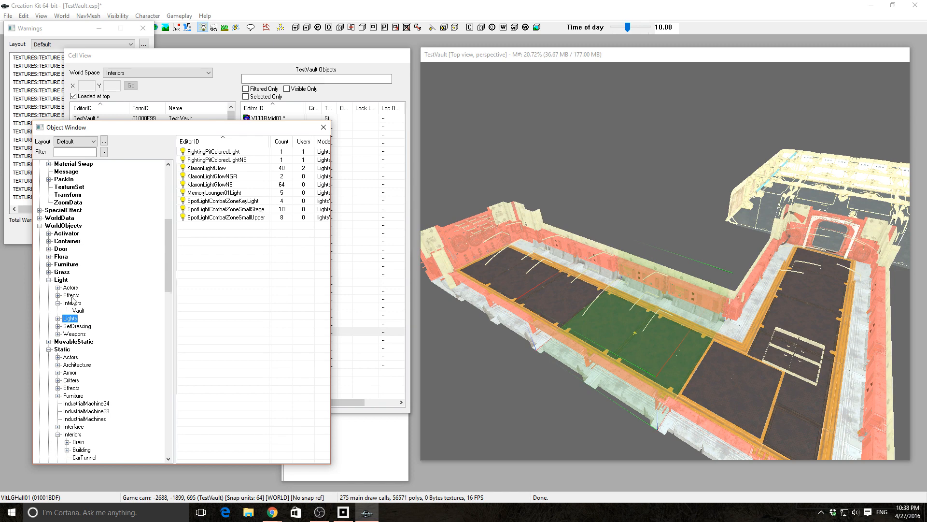
# - List all objects in the Light category and select defaultLight01
pyautogui.click(63, 282)
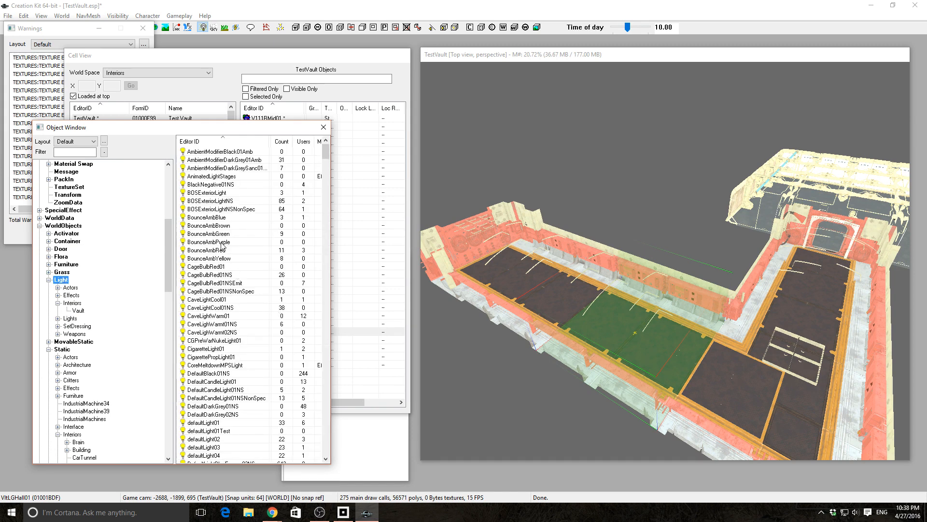
pyautogui.click(209, 226)
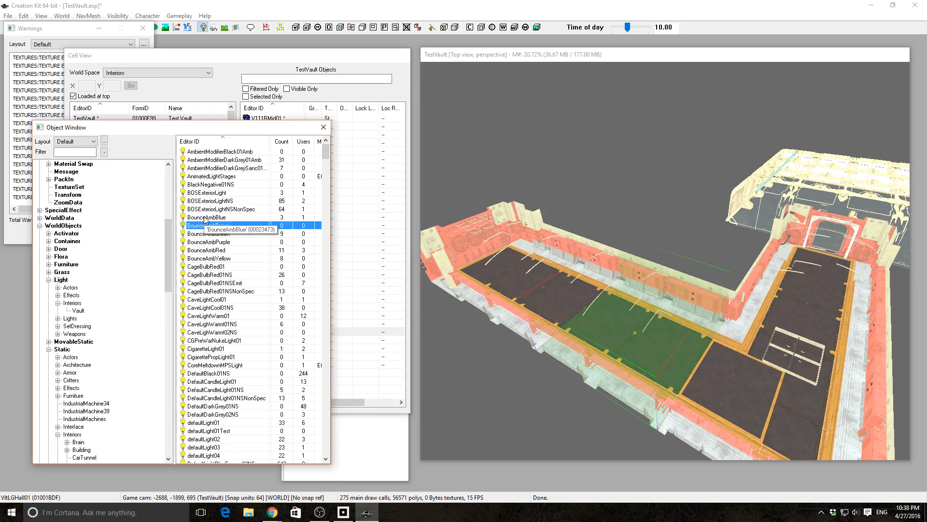
pyautogui.click(206, 218)
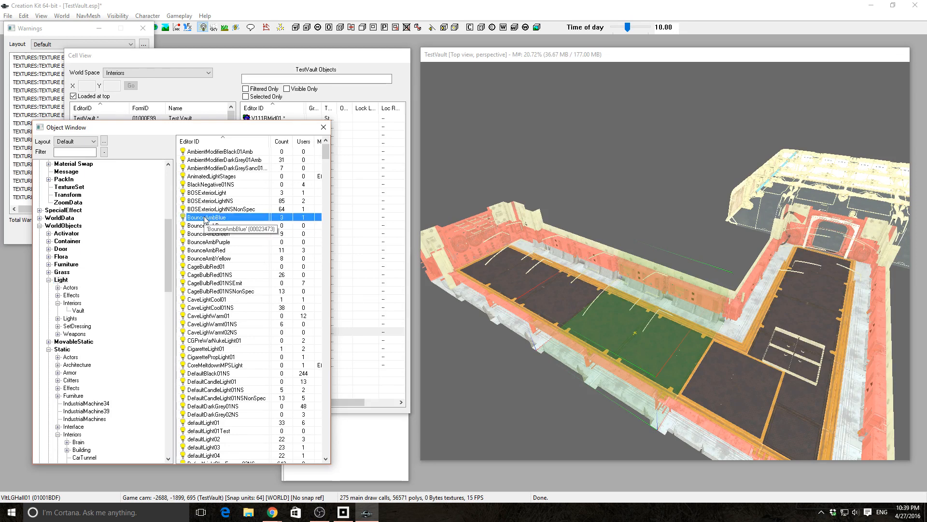
pyautogui.scroll(-3, 212, 338)
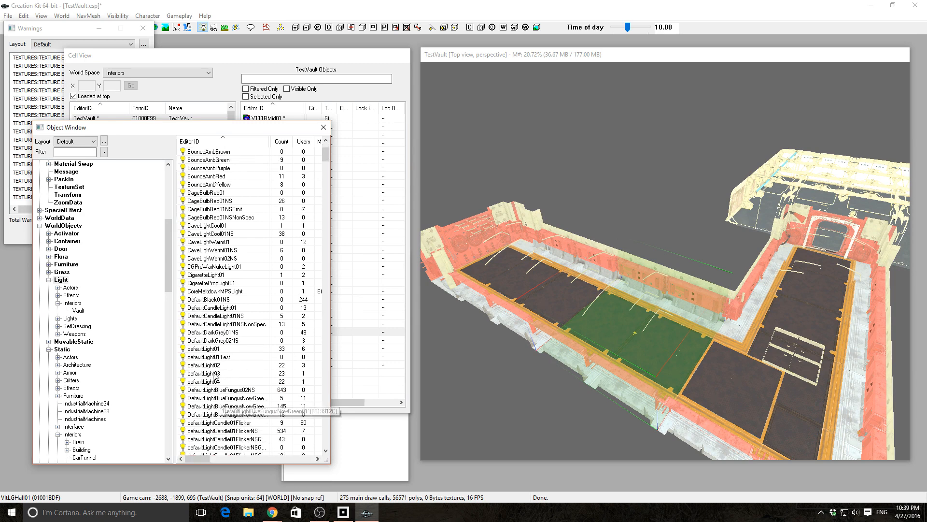
pyautogui.click(208, 349)
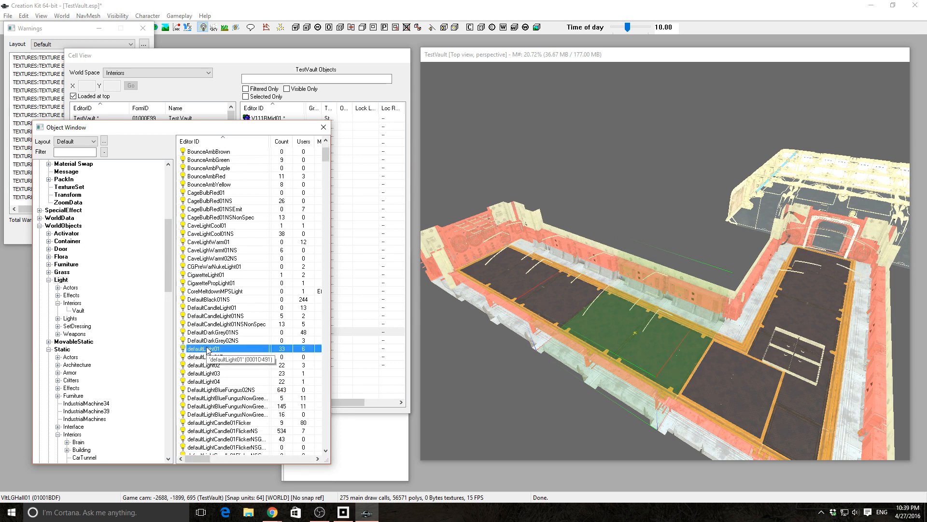
# - Place a defaultLight01 in the vault hallway and switch the render view to the cell's actual lighting
pyautogui.moveTo(208, 349); pyautogui.dragTo(523, 276)
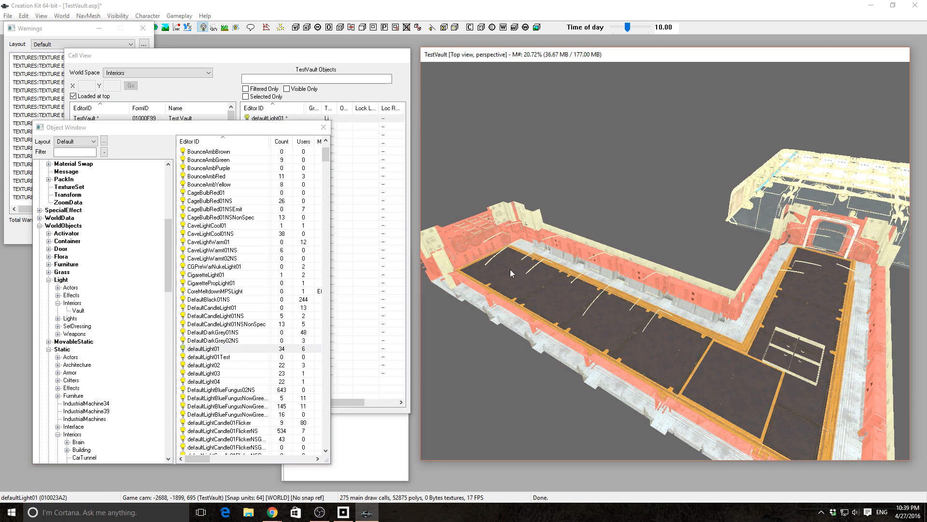
pyautogui.click(512, 273)
pyautogui.scroll(4, 507, 283)
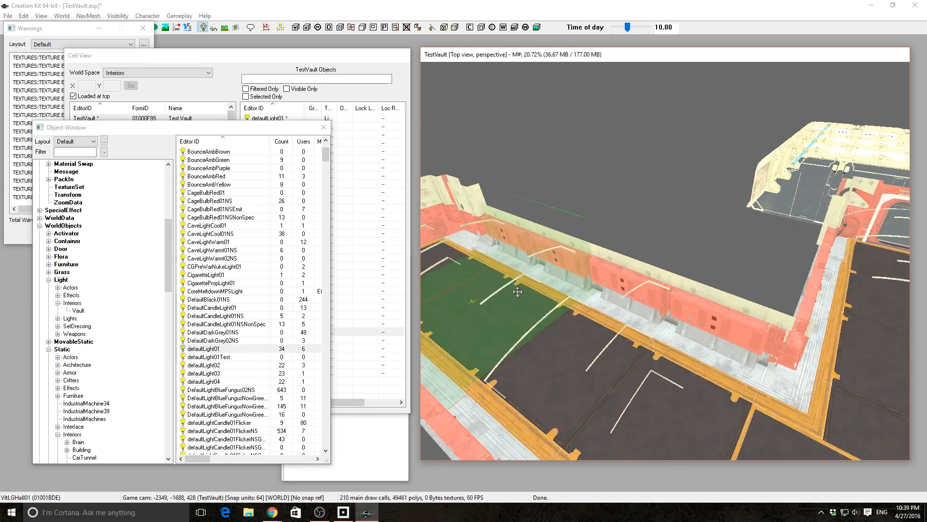
pyautogui.press('a')
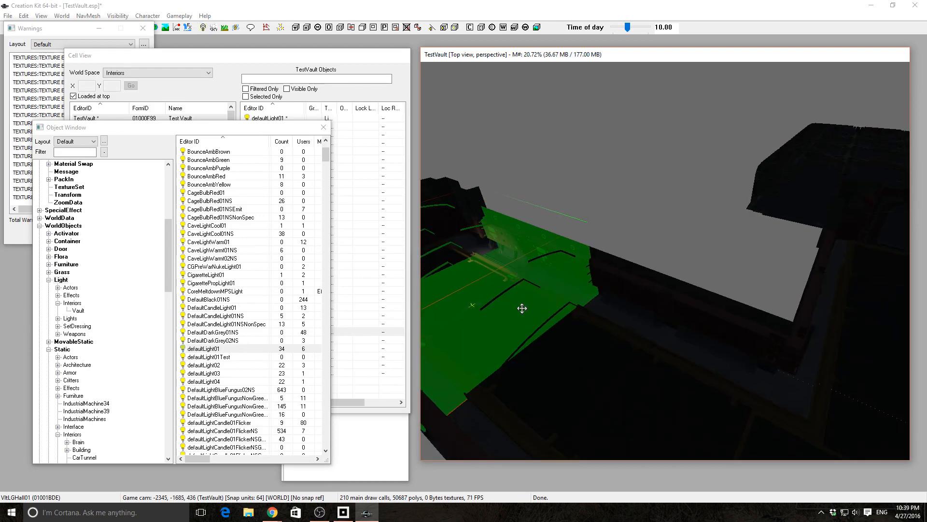
pyautogui.scroll(-5, 522, 308)
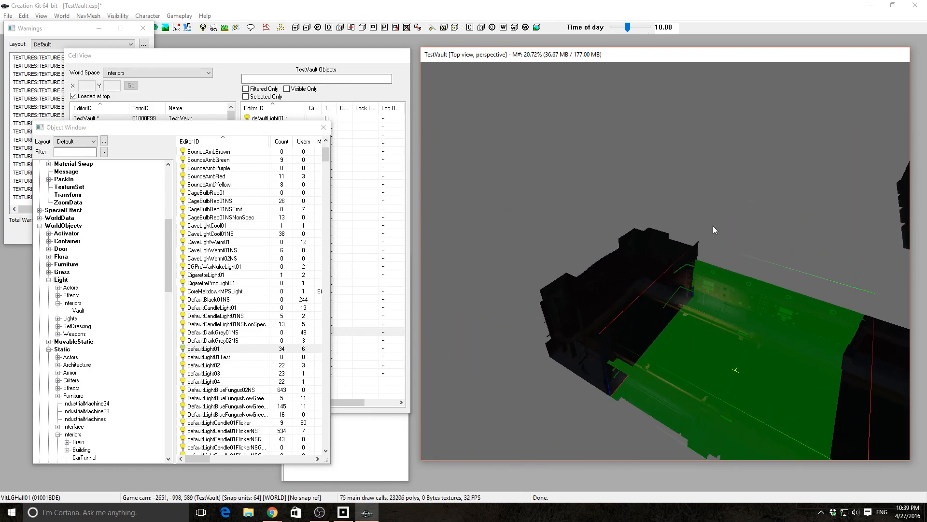
pyautogui.click(715, 228)
pyautogui.scroll(3, 724, 333)
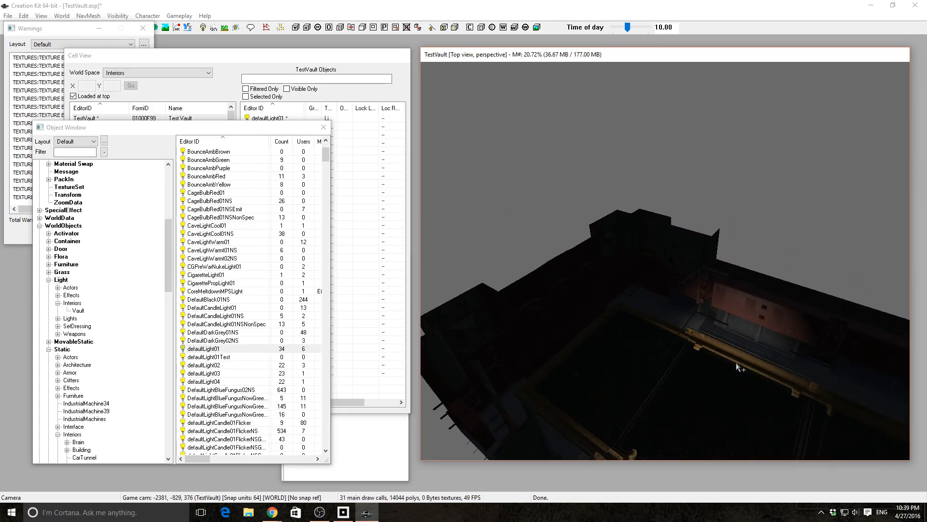
# - Show the markers and reposition the placed light over the floor in the hallway's end section
pyautogui.keyDown('shift'); pyautogui.moveTo(737, 363); pyautogui.dragTo(702, 356, button='middle'); pyautogui.keyUp('shift')
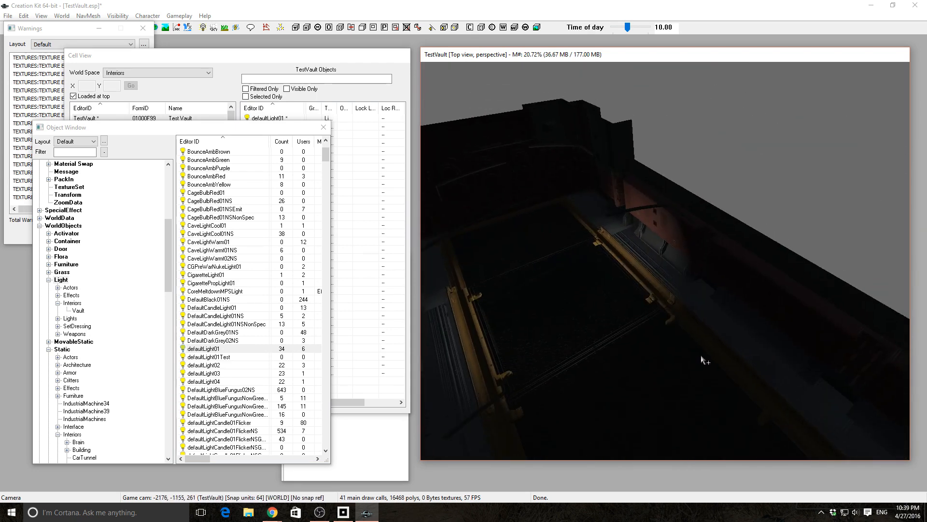
pyautogui.press('m')
pyautogui.click(558, 280)
pyautogui.moveTo(559, 280); pyautogui.dragTo(561, 295)
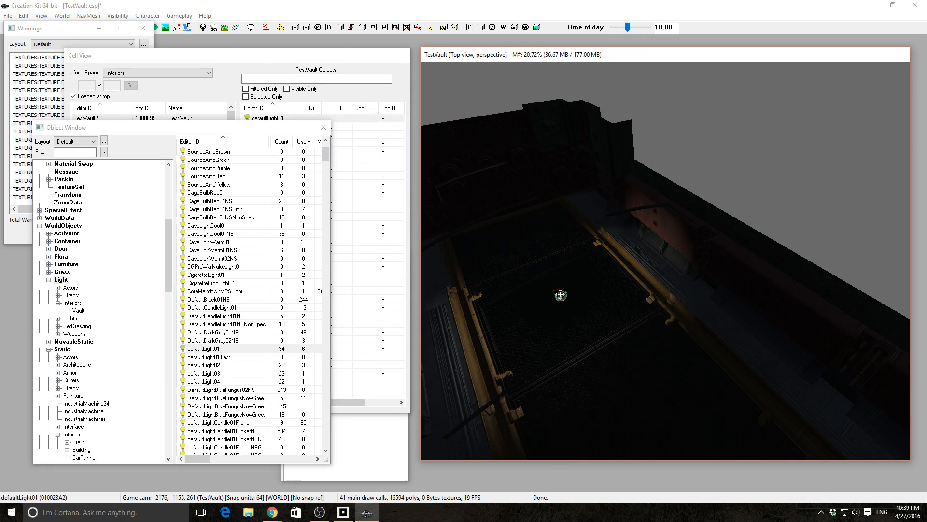
pyautogui.moveTo(560, 294)
pyautogui.mouseDown()
pyautogui.moveTo(541, 237)
pyautogui.moveTo(555, 278)
pyautogui.mouseUp()
pyautogui.keyDown('shift'); pyautogui.moveTo(570, 314); pyautogui.dragTo(517, 317, button='middle'); pyautogui.keyUp('shift')
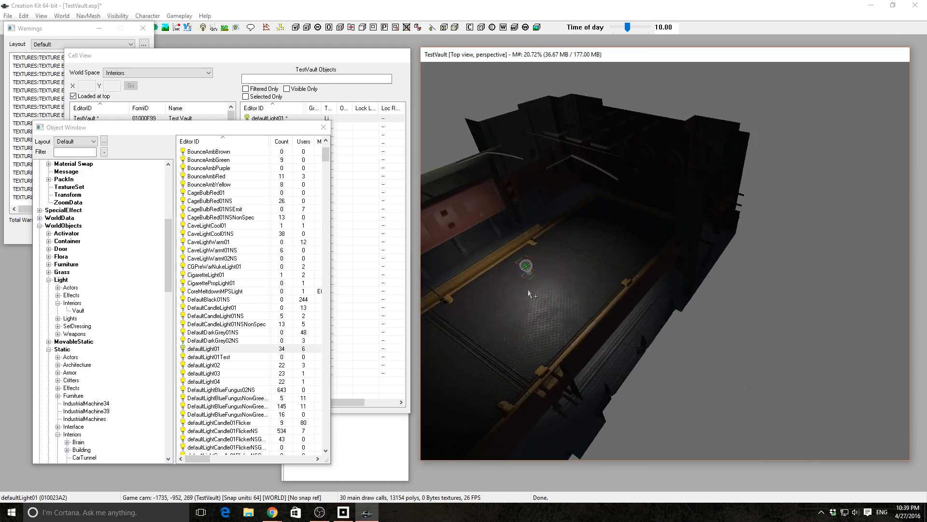
# - Enlarge the light's radius to illuminate the walls and floor of the hallway's end section
pyautogui.moveTo(530, 268); pyautogui.dragTo(543, 268)
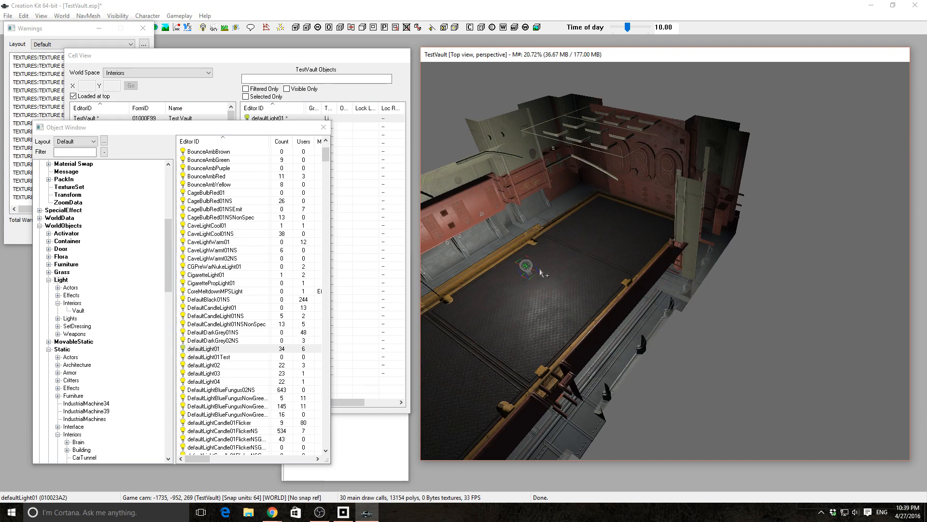
pyautogui.scroll(-5, 539, 309)
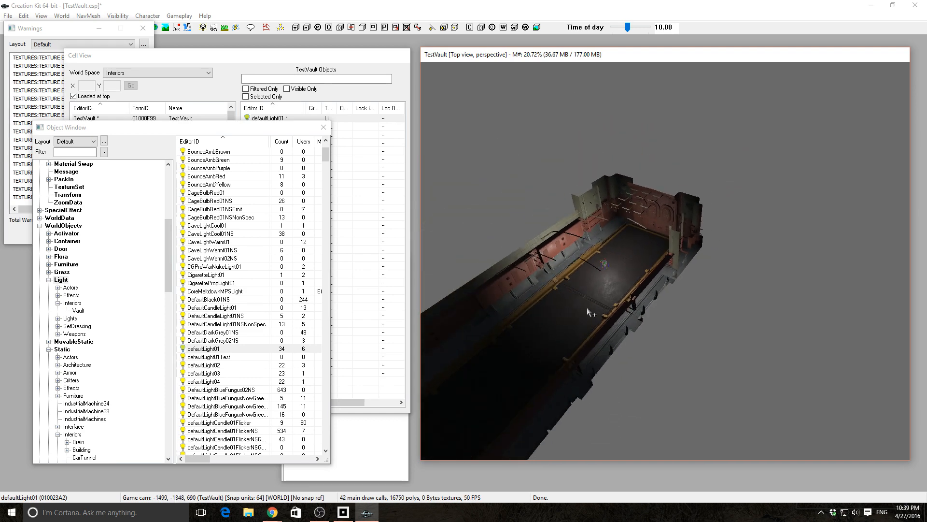
pyautogui.scroll(5, 588, 312)
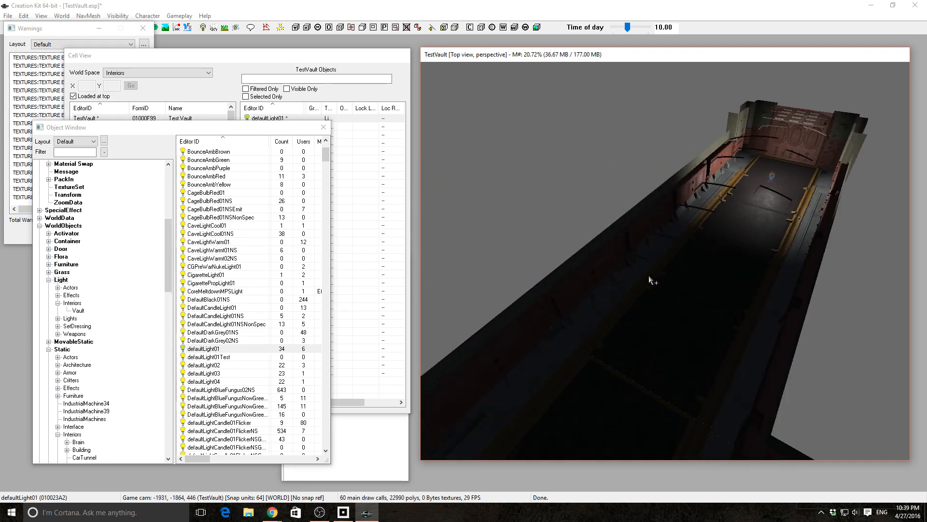
pyautogui.keyDown('shift'); pyautogui.moveTo(650, 277); pyautogui.dragTo(689, 229, button='middle'); pyautogui.keyUp('shift')
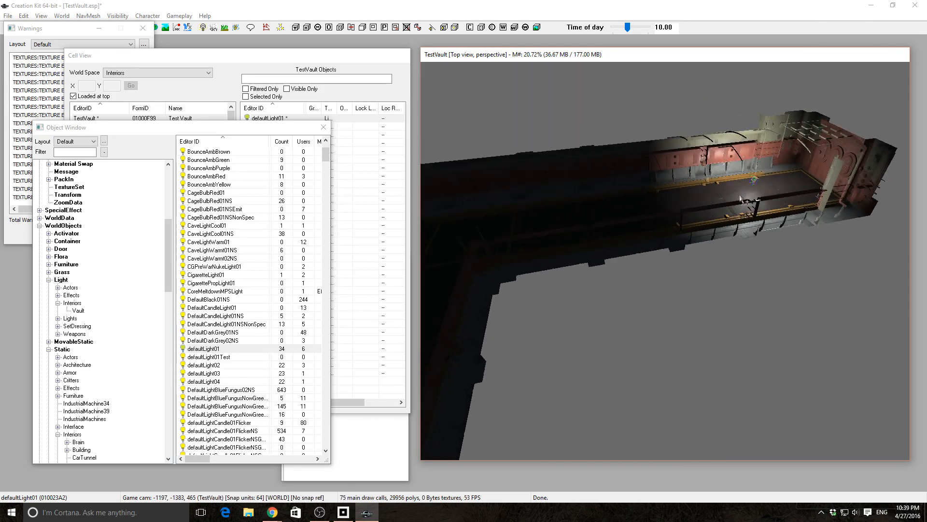
# - Duplicate the light and move the copy along the hallway to just before the L-shaped corner
pyautogui.hotkey('ctrl', 'd')
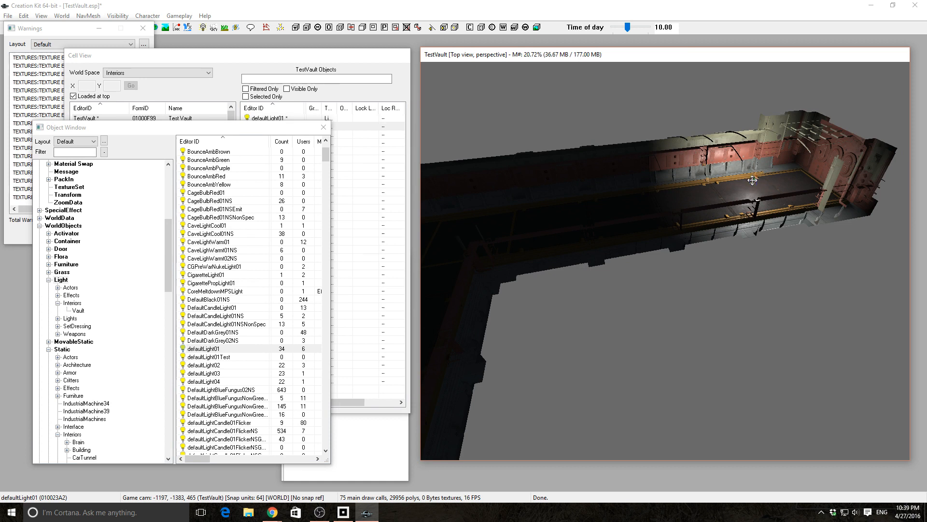
pyautogui.press('x')
pyautogui.press('z')
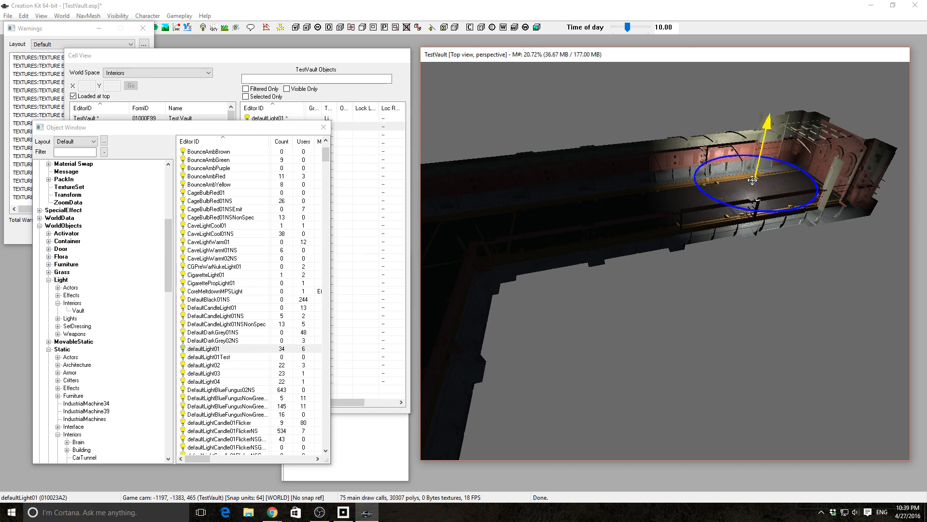
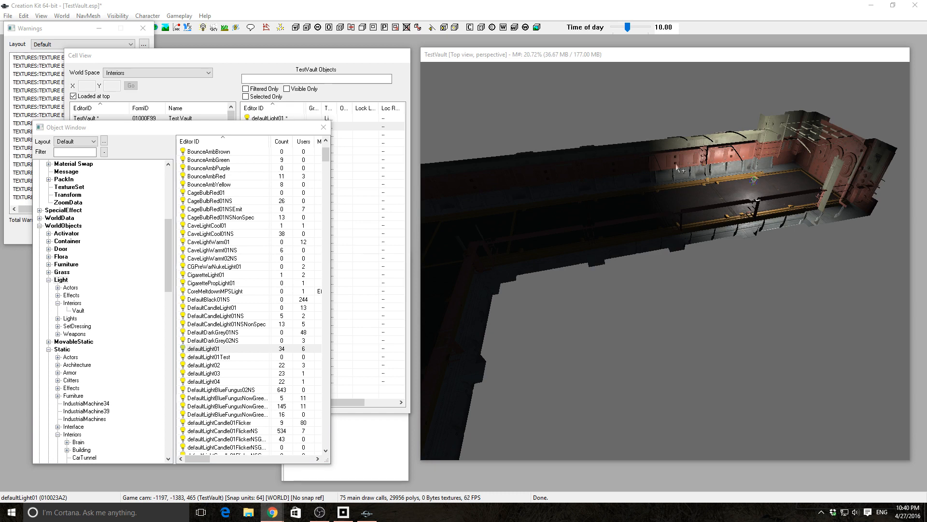
pyautogui.moveTo(755, 180)
pyautogui.mouseDown()
pyautogui.moveTo(547, 199)
pyautogui.moveTo(547, 209)
pyautogui.mouseUp()
pyautogui.moveTo(566, 239); pyautogui.dragTo(613, 247, button='middle')
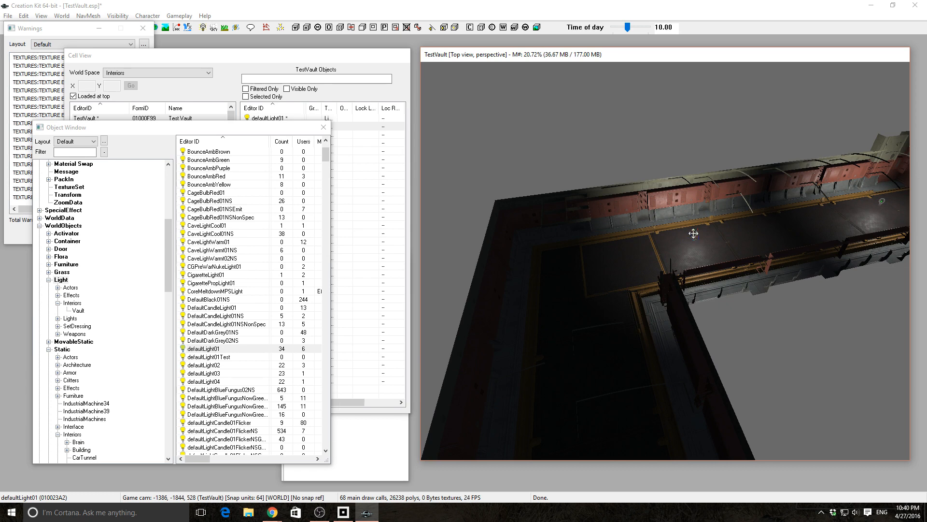
pyautogui.moveTo(695, 235)
pyautogui.mouseDown()
pyautogui.moveTo(638, 246)
pyautogui.moveTo(657, 239)
pyautogui.mouseUp()
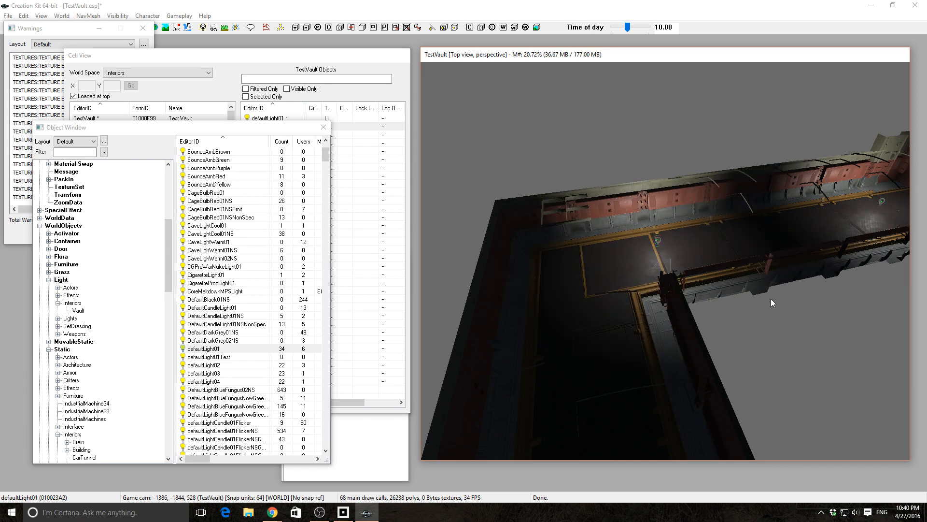
pyautogui.moveTo(771, 298)
pyautogui.mouseDown(button='middle')
pyautogui.moveTo(769, 275)
pyautogui.moveTo(769, 293)
pyautogui.mouseUp(button='middle')
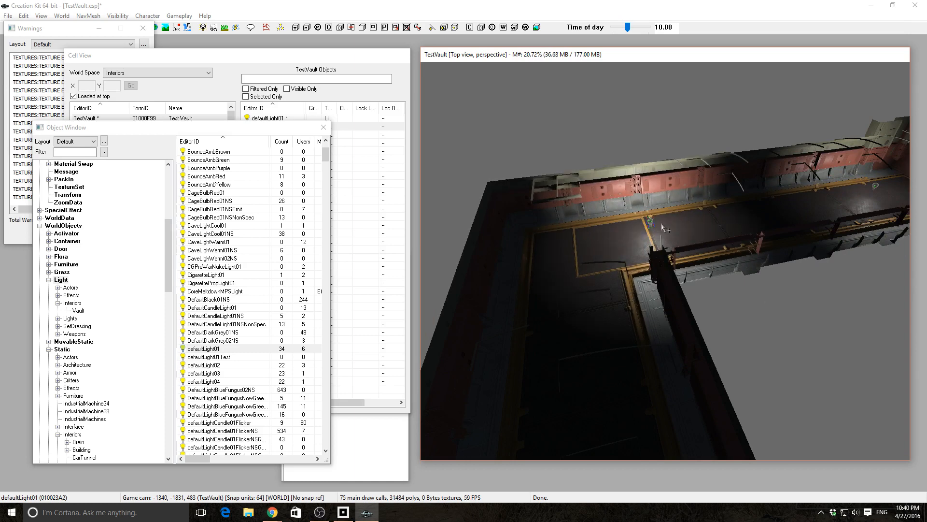
# - Duplicate the selected default light and place the copy above the floor of the unlit side corridor
pyautogui.hotkey('ctrl', 'd')
pyautogui.moveTo(652, 223); pyautogui.dragTo(600, 291)
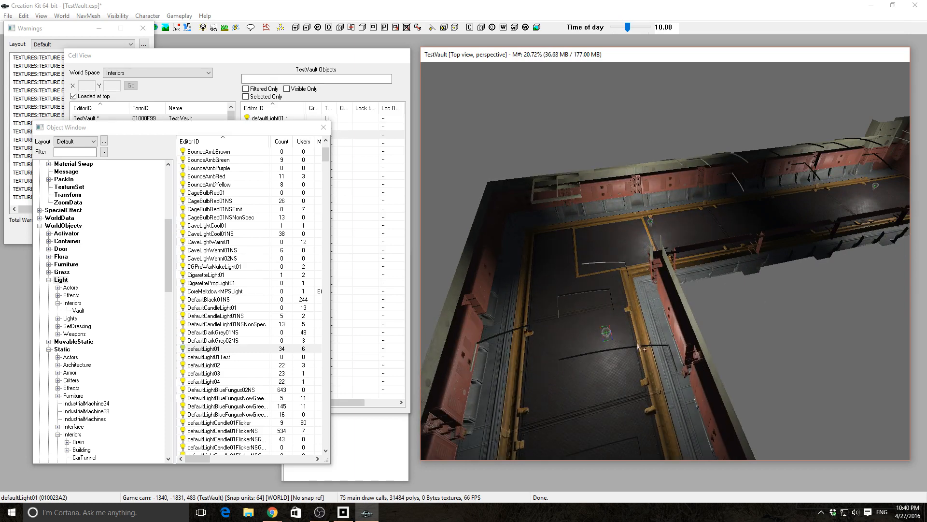
pyautogui.keyDown('shift'); pyautogui.moveTo(662, 360); pyautogui.dragTo(520, 357, button='middle'); pyautogui.keyUp('shift')
pyautogui.moveTo(532, 206); pyautogui.dragTo(604, 287, button='middle')
# - Duplicate the light in the corridor leading to the large room and place the copy at the corridor's room end
pyautogui.click(645, 226)
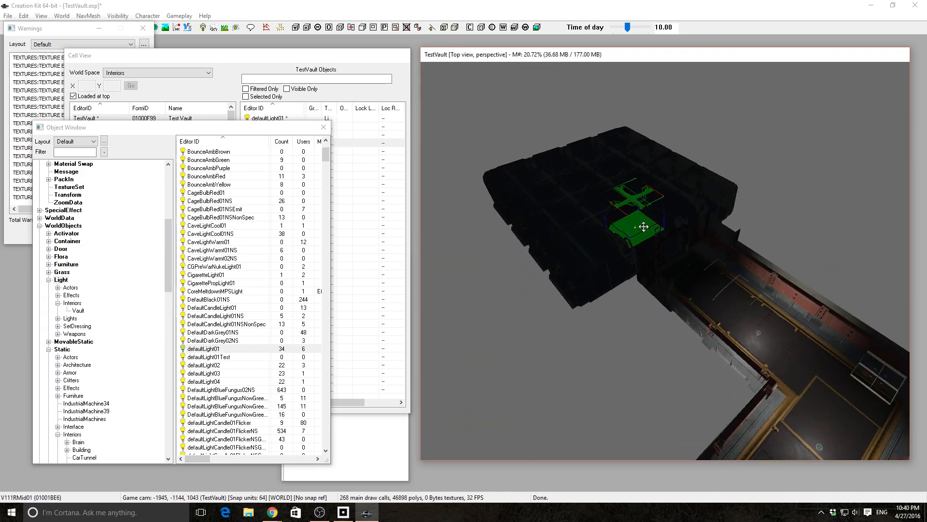
pyautogui.press('t')
pyautogui.keyDown('shift'); pyautogui.moveTo(688, 281); pyautogui.dragTo(622, 224, button='middle'); pyautogui.keyUp('shift')
pyautogui.moveTo(671, 245); pyautogui.dragTo(736, 268, button='middle')
pyautogui.keyDown('shift'); pyautogui.moveTo(784, 291); pyautogui.dragTo(742, 262, button='middle'); pyautogui.keyUp('shift')
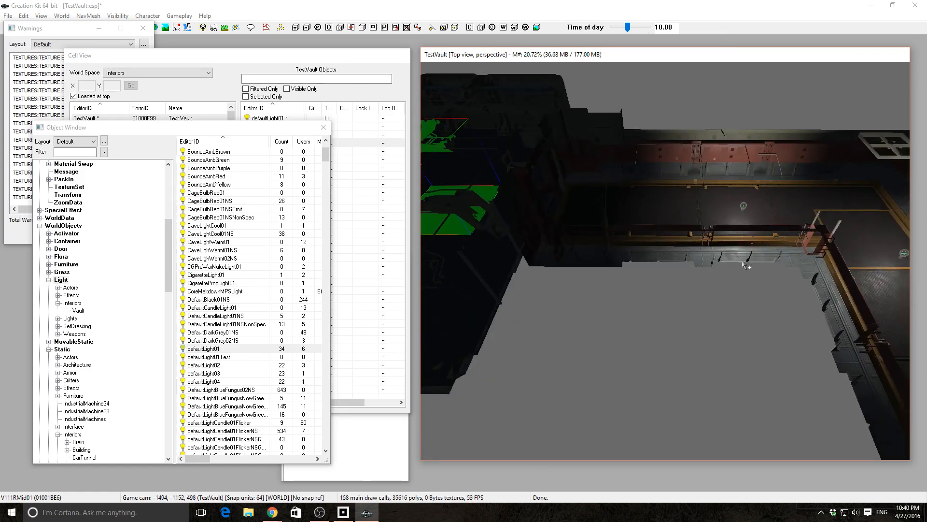
pyautogui.click(745, 207)
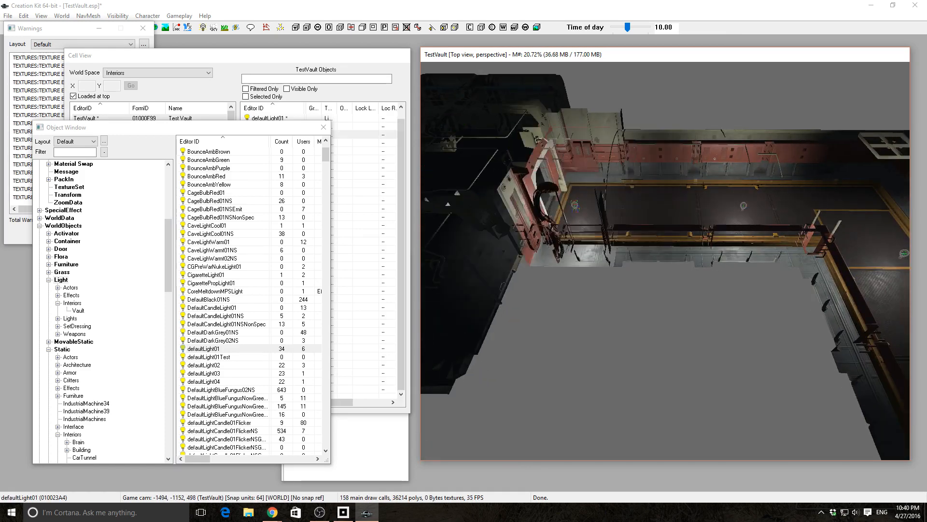
# - Duplicate the default light twice more and place the copies in different parts of the large dark room
pyautogui.moveTo(469, 215); pyautogui.dragTo(560, 266, button='middle')
pyautogui.hotkey('ctrl', 'd')
pyautogui.moveTo(749, 350); pyautogui.dragTo(564, 268)
pyautogui.moveTo(613, 318); pyautogui.dragTo(630, 253, button='middle')
pyautogui.hotkey('ctrl', 'd')
pyautogui.moveTo(629, 254); pyautogui.dragTo(607, 340)
pyautogui.keyDown('shift'); pyautogui.moveTo(660, 349); pyautogui.dragTo(736, 341, button='middle'); pyautogui.keyUp('shift')
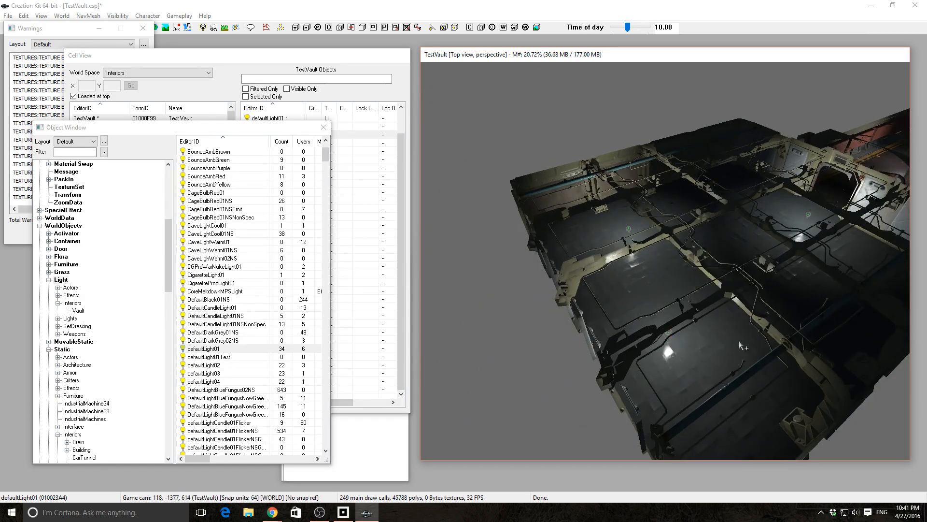
pyautogui.moveTo(782, 274); pyautogui.dragTo(566, 284, button='middle')
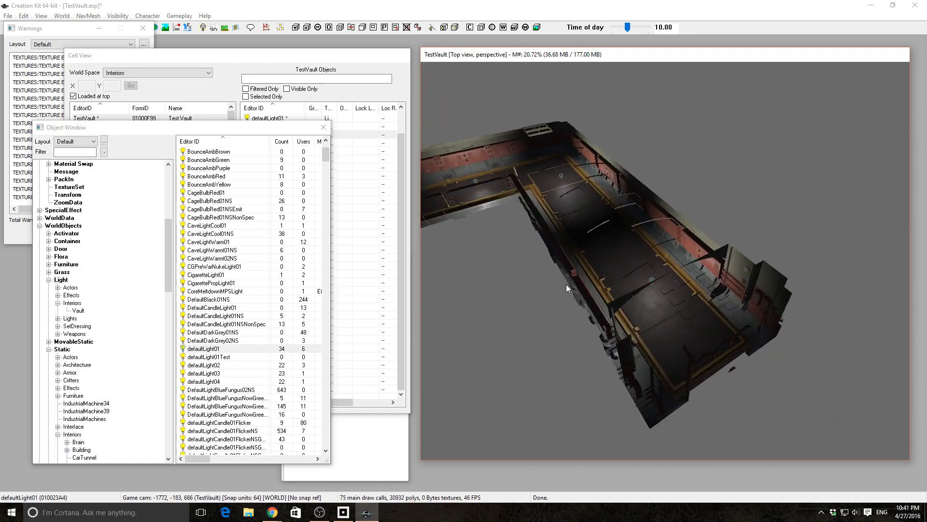
# - Filter the object list by "start" across all object categories
pyautogui.click(75, 151)
pyautogui.write('s')
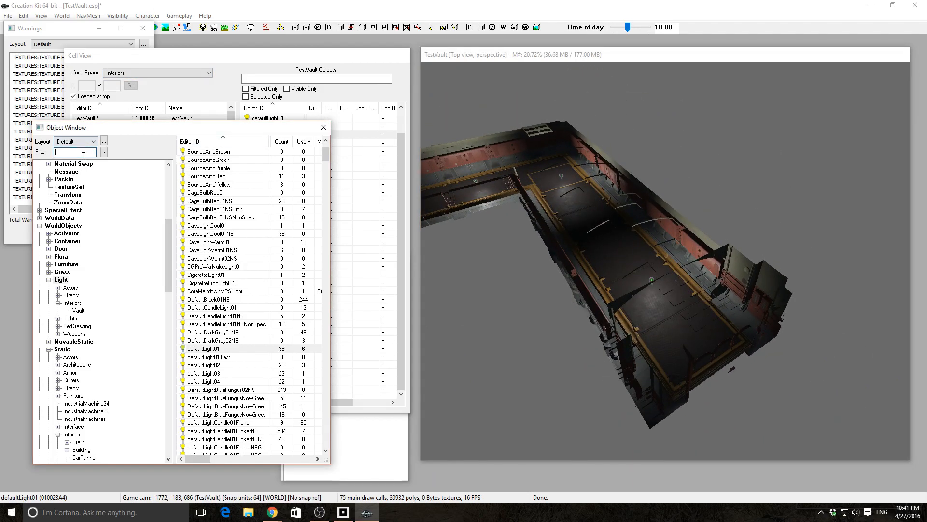
pyautogui.write('tart')
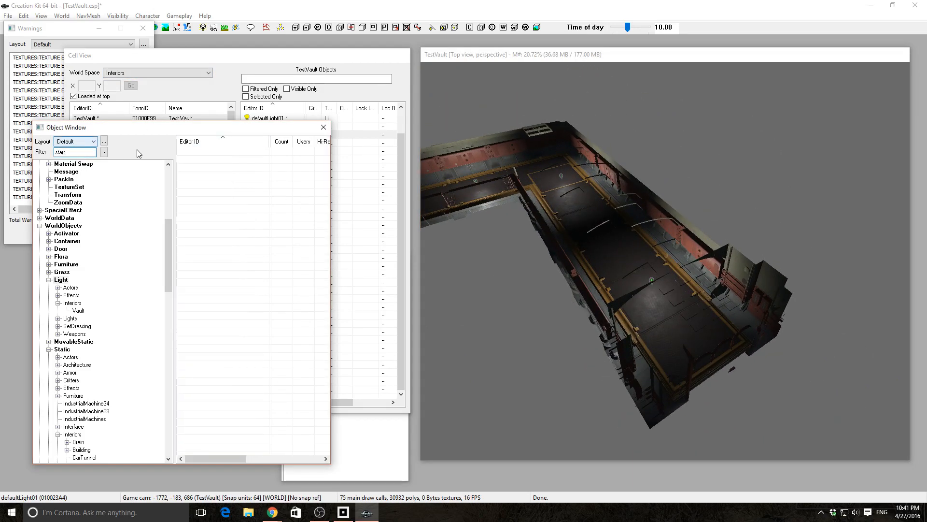
pyautogui.click(170, 178)
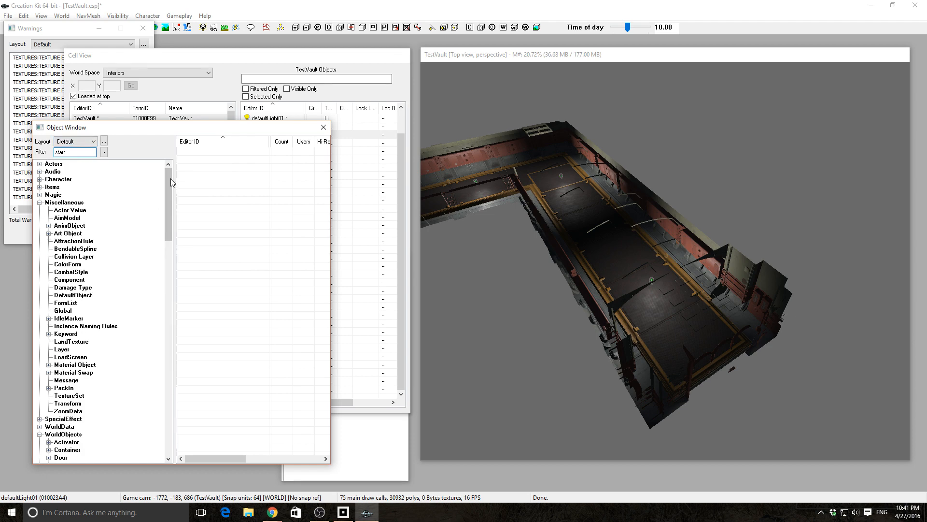
pyautogui.moveTo(169, 210); pyautogui.dragTo(145, 465)
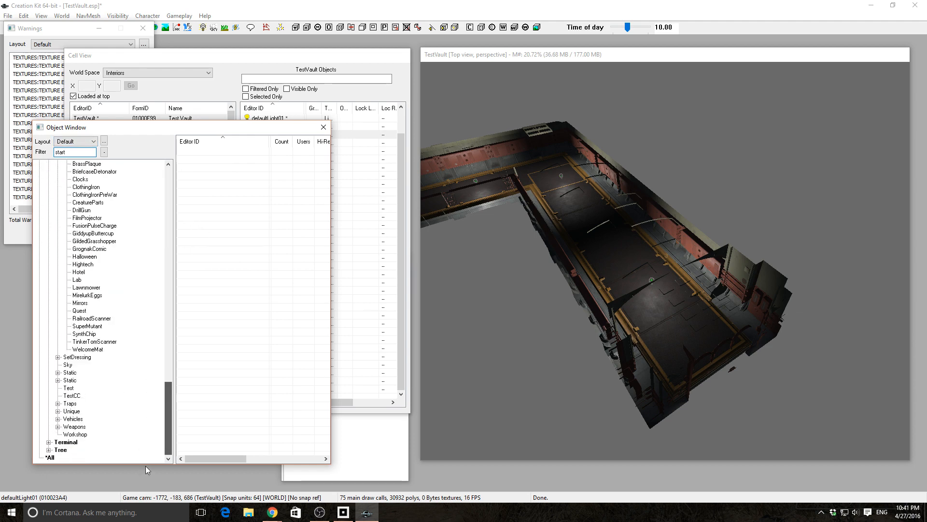
pyautogui.click(52, 457)
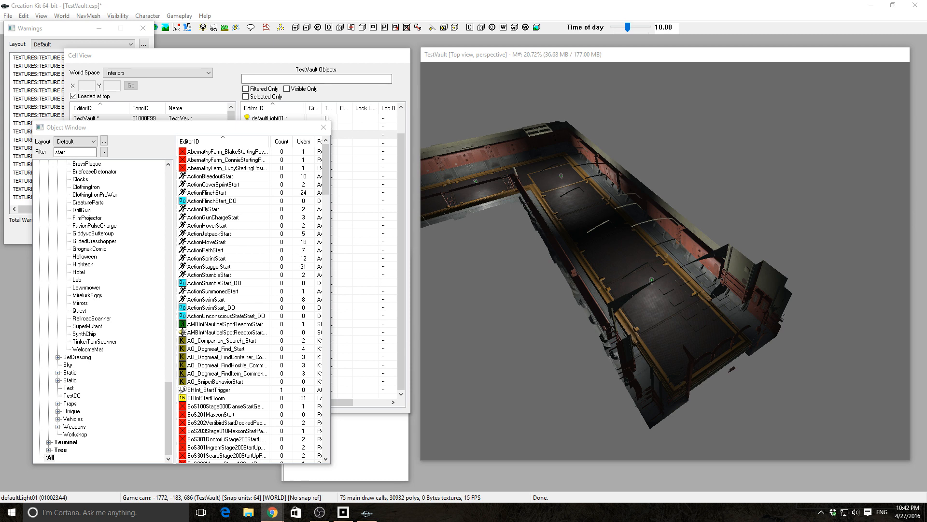
# - Change the object filter to "COCMarker"
pyautogui.click(70, 151)
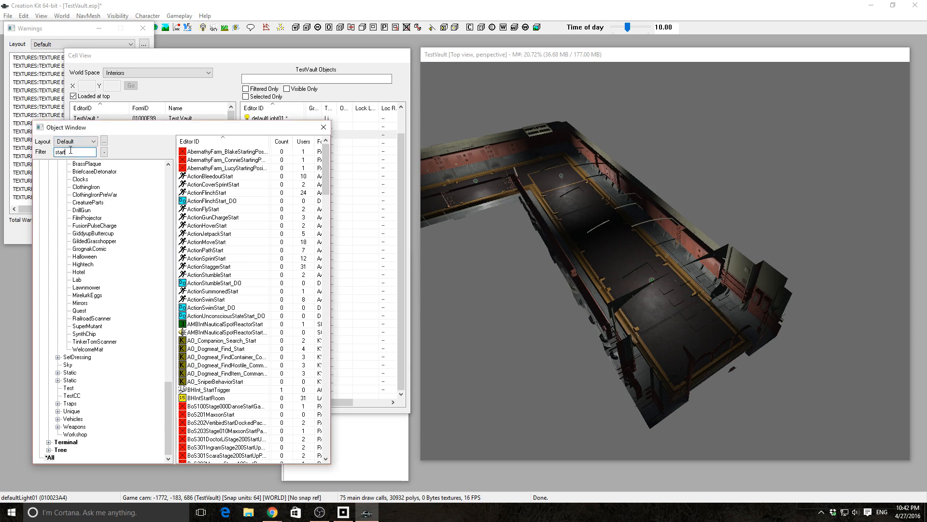
pyautogui.doubleClick(70, 151)
pyautogui.write('COCMarker')
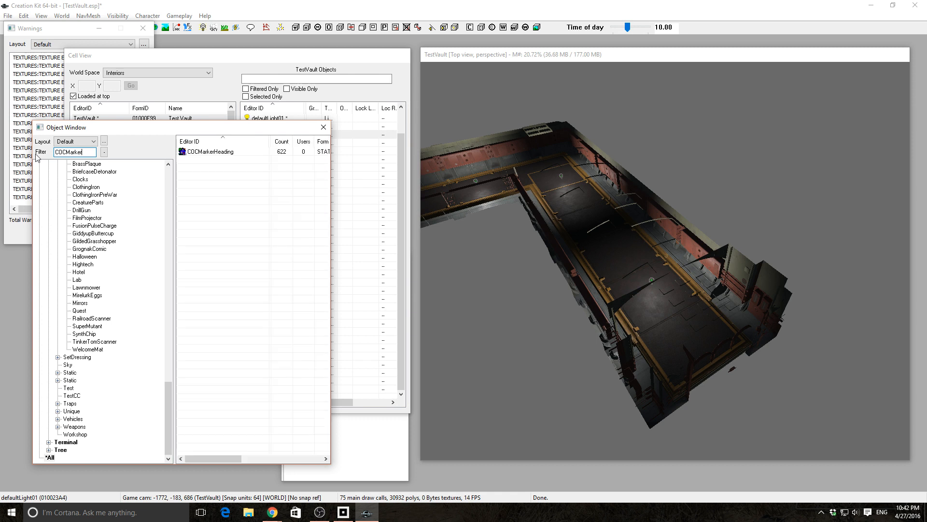
# - Place a COCMarkerHeading at the closed end of the corridor, rotated to face along the corridor
pyautogui.click(199, 153)
pyautogui.moveTo(199, 154)
pyautogui.mouseDown()
pyautogui.moveTo(598, 276)
pyautogui.moveTo(689, 334)
pyautogui.mouseUp()
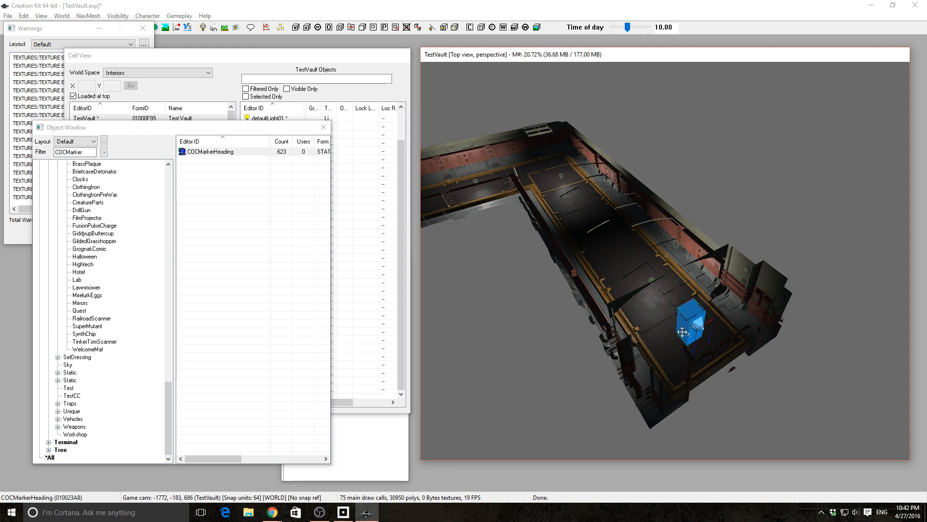
pyautogui.moveTo(693, 332)
pyautogui.mouseDown(button='right')
pyautogui.moveTo(662, 332)
pyautogui.moveTo(677, 324)
pyautogui.mouseUp(button='right')
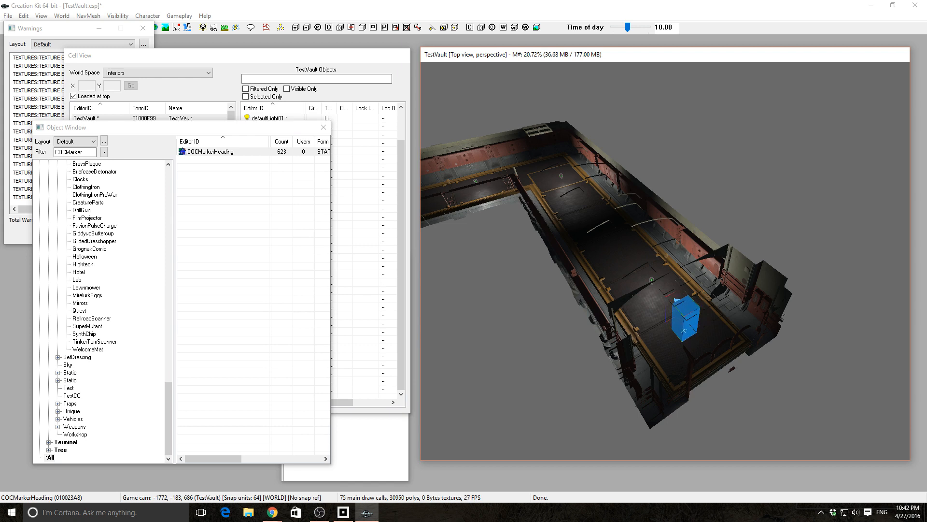
pyautogui.moveTo(691, 324); pyautogui.dragTo(673, 307)
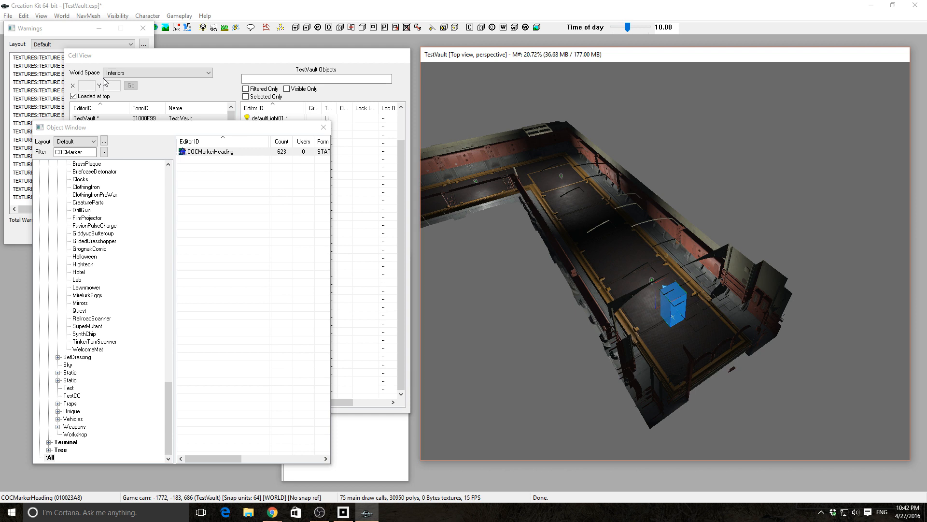
# - Clear the Warnings window out of the way by closing it, and save the TestVault.esp plugin
pyautogui.click(209, 9)
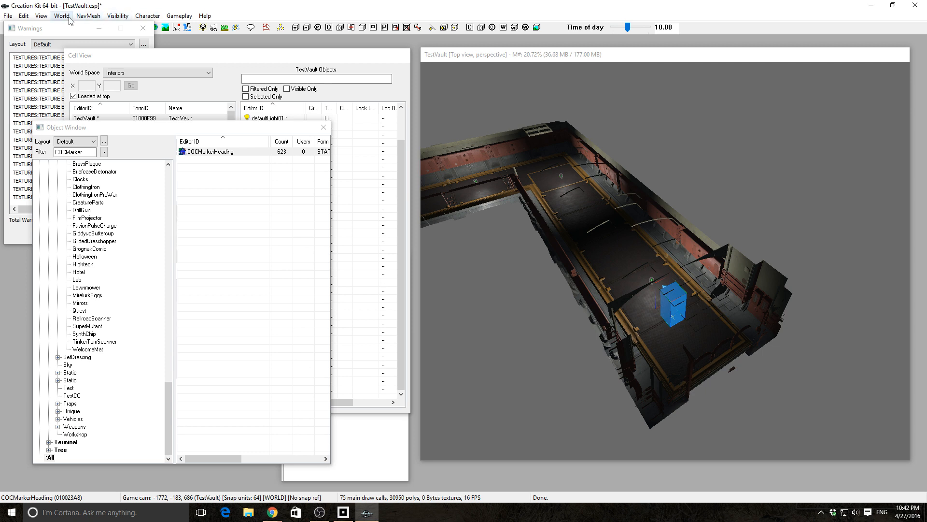
pyautogui.click(103, 36)
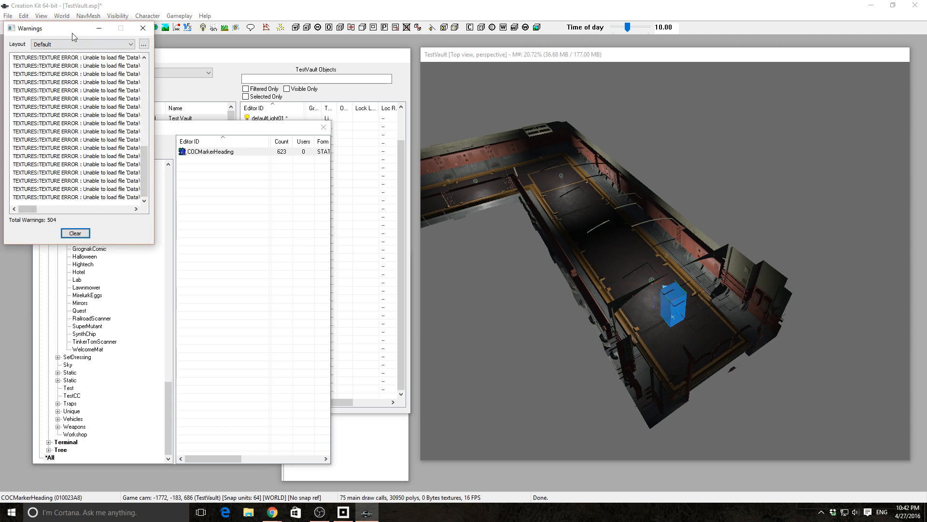
pyautogui.moveTo(73, 36); pyautogui.dragTo(88, 68)
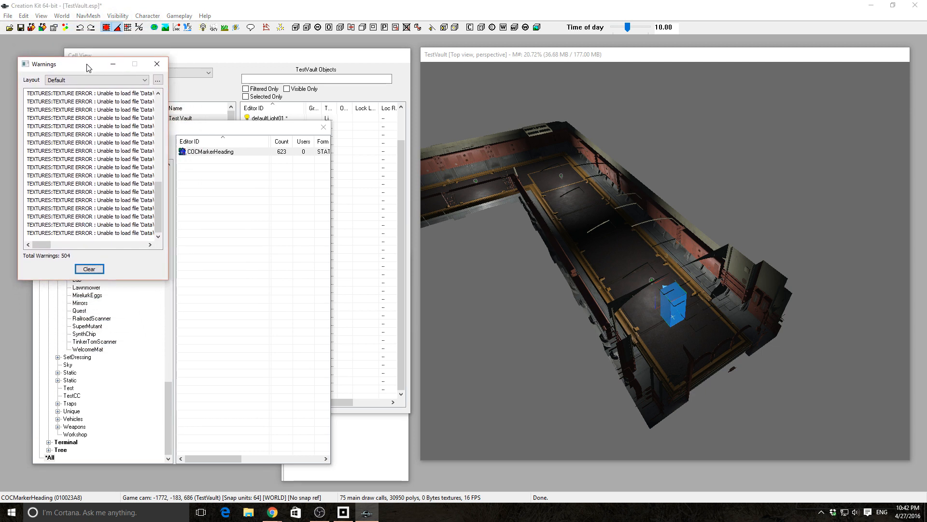
pyautogui.click(20, 31)
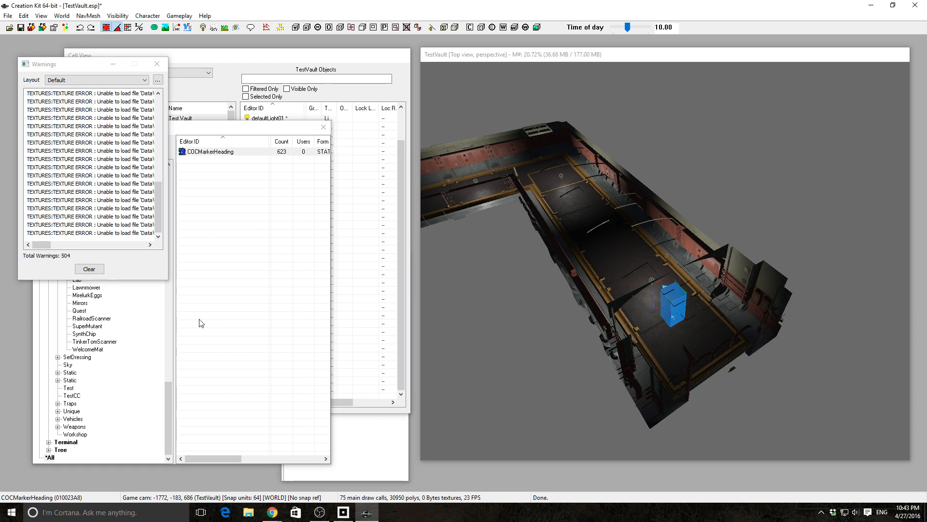
pyautogui.click(90, 278)
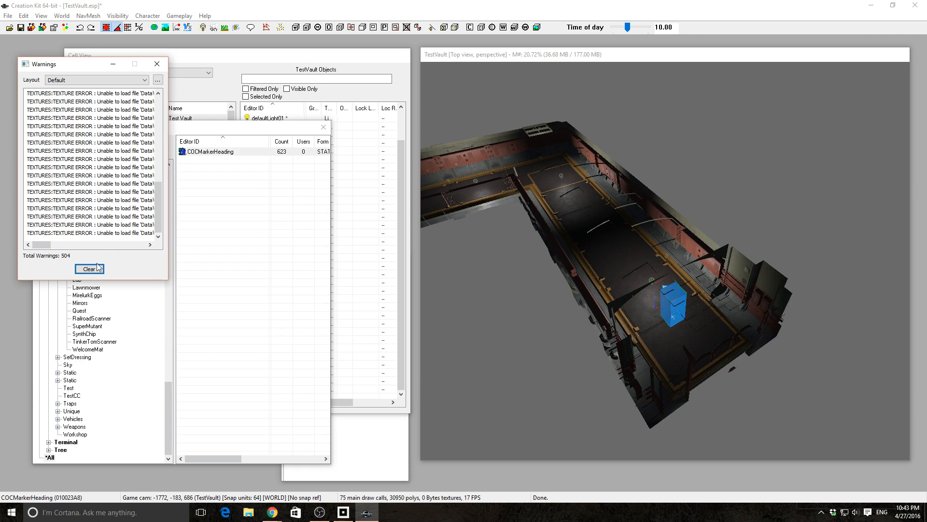
pyautogui.click(163, 67)
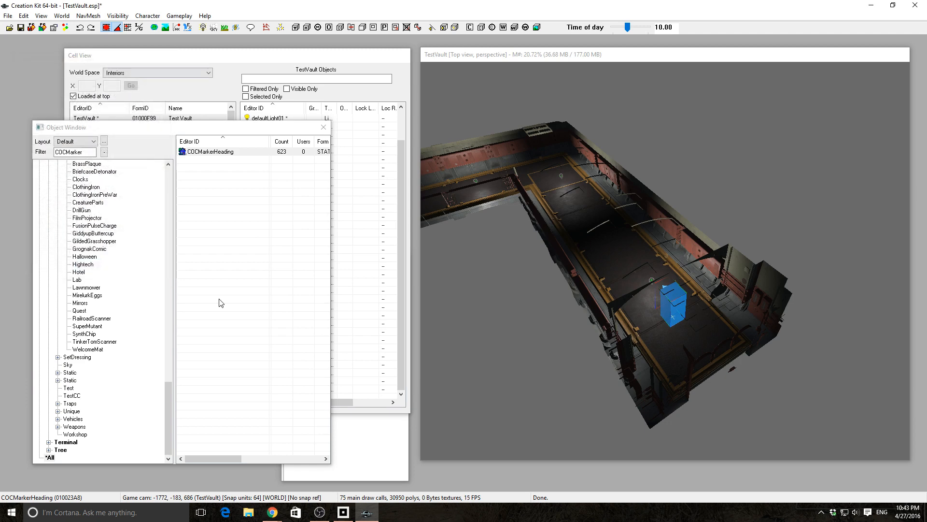
pyautogui.click(17, 27)
# - Open the plugin data list and select TestVault.esp with its summary ready for editing
pyautogui.click(8, 15)
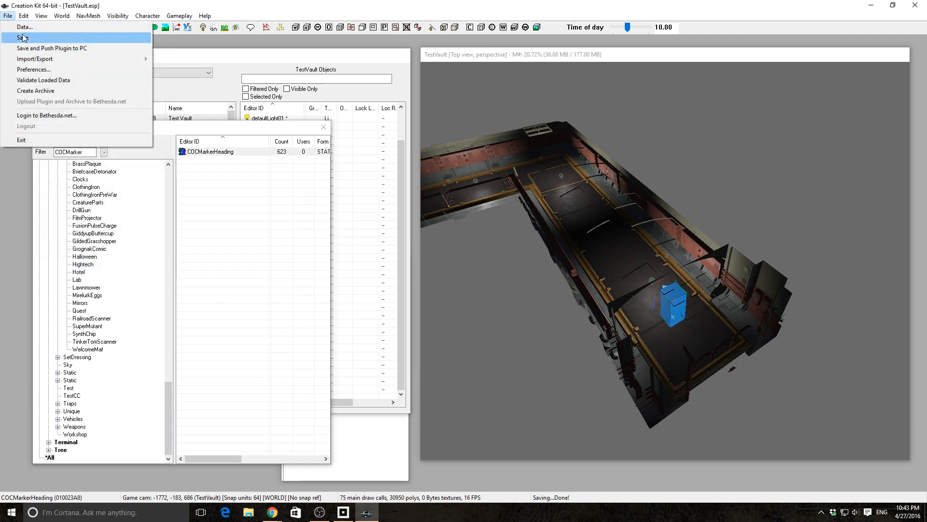
pyautogui.click(25, 28)
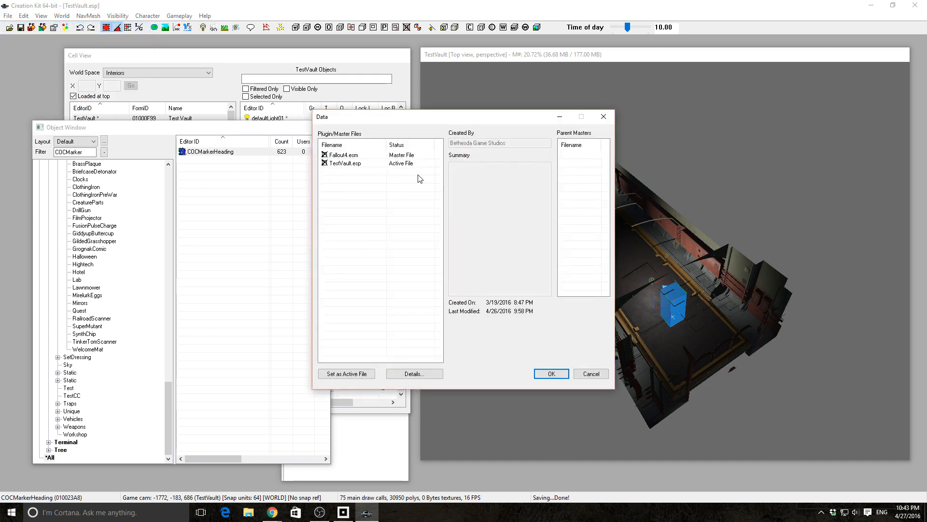
pyautogui.click(351, 164)
pyautogui.moveTo(457, 167); pyautogui.dragTo(460, 170)
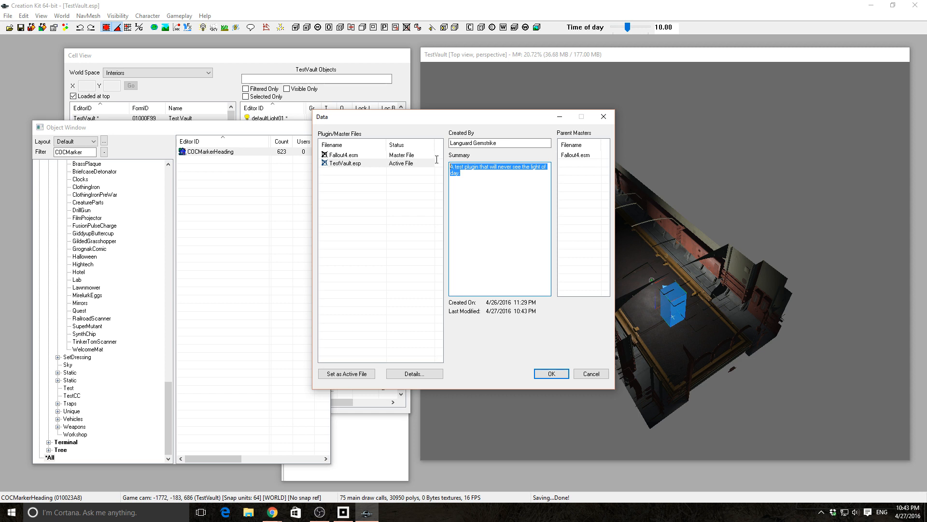
pyautogui.click(502, 180)
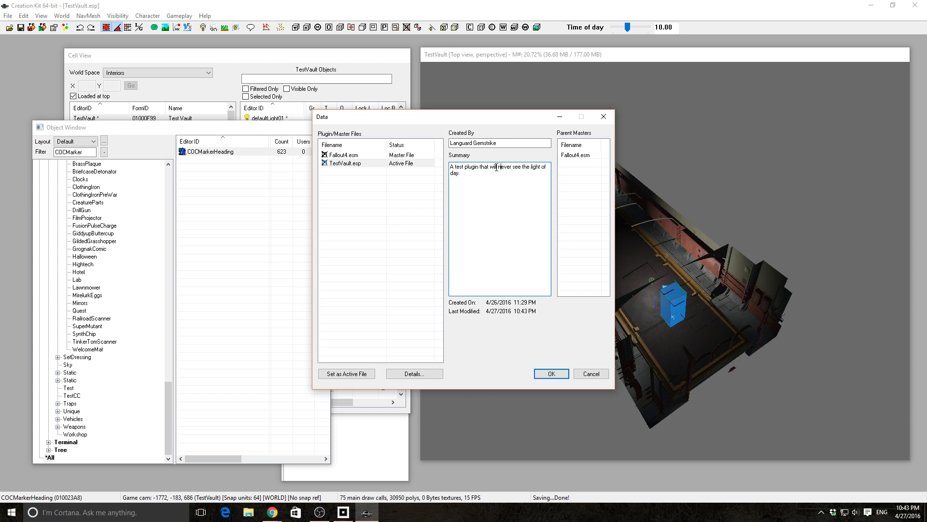
# - Replace "will" with "should" in the first sentence of the TestVault.esp summary
pyautogui.doubleClick(485, 167)
pyautogui.press('Right')
pyautogui.hotkey('shift', 'Right')
pyautogui.hotkey('shift', 'Right')
pyautogui.hotkey('shift', 'Right')
pyautogui.write('should')
# - Append the sentence "Yet sadly, it will." to the end of the summary's first paragraph
pyautogui.write('  Yet ssa')
pyautogui.press('BackSpace')
pyautogui.press('BackSpace')
pyautogui.write('adly')
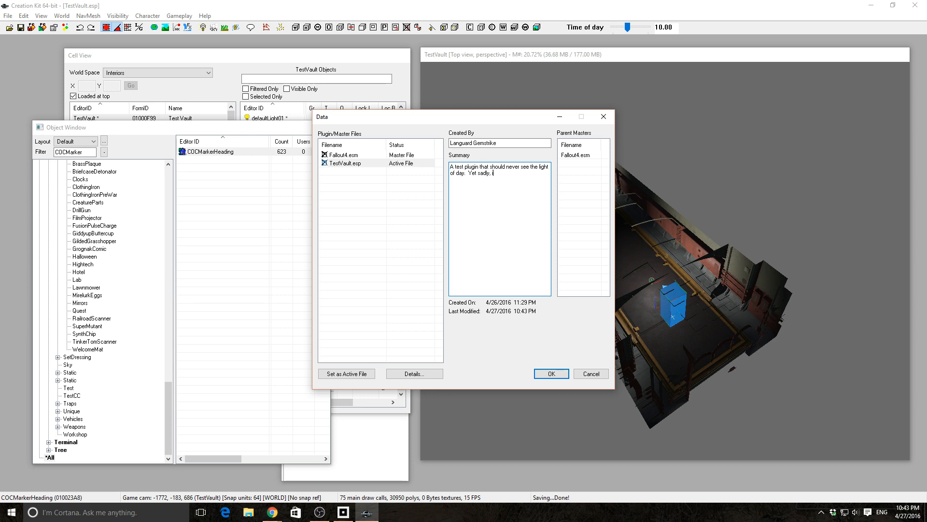
pyautogui.write(', it will.')
# - Add a new summary paragraph: "This is a test plugin to get a feel for how the new publishing system works."
pyautogui.press('Return')
pyautogui.write('This is a test plugin to get a feel for how the new publishing')
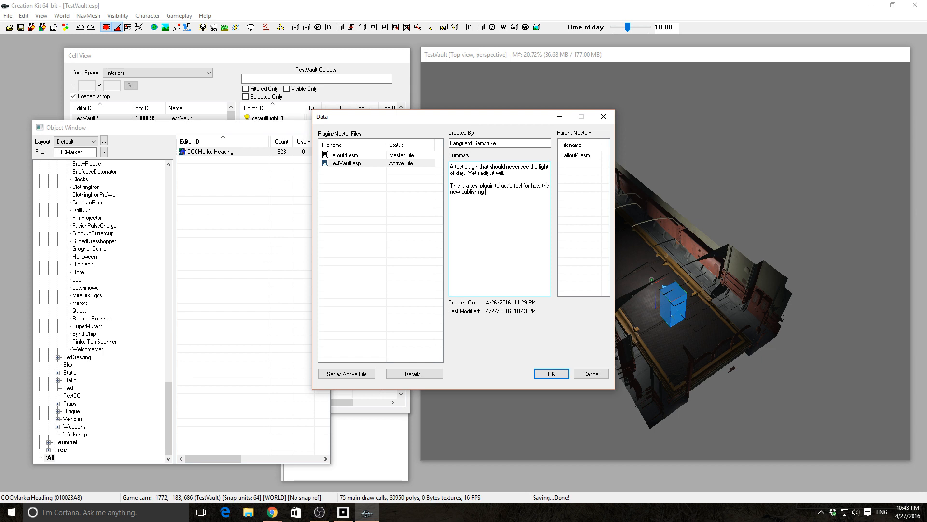
pyautogui.write(' system works.')
# - Add a closing summary paragraph, "I really wouldn't load your main character into this.", and load the plugin data
pyautogui.write("ally wouldn't")
pyautogui.write(' load you main\\')
pyautogui.press('BackSpace')
pyautogui.press('BackSpace')
pyautogui.press('BackSpace')
pyautogui.press('BackSpace')
pyautogui.press('BackSpace')
pyautogui.press('BackSpace')
pyautogui.write('r main c')
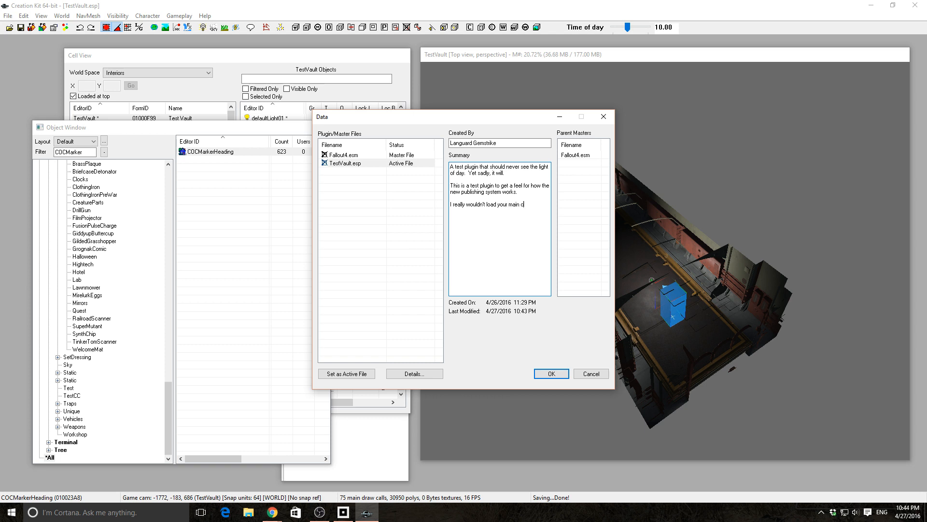
pyautogui.write('haracter into this.')
pyautogui.click(552, 374)
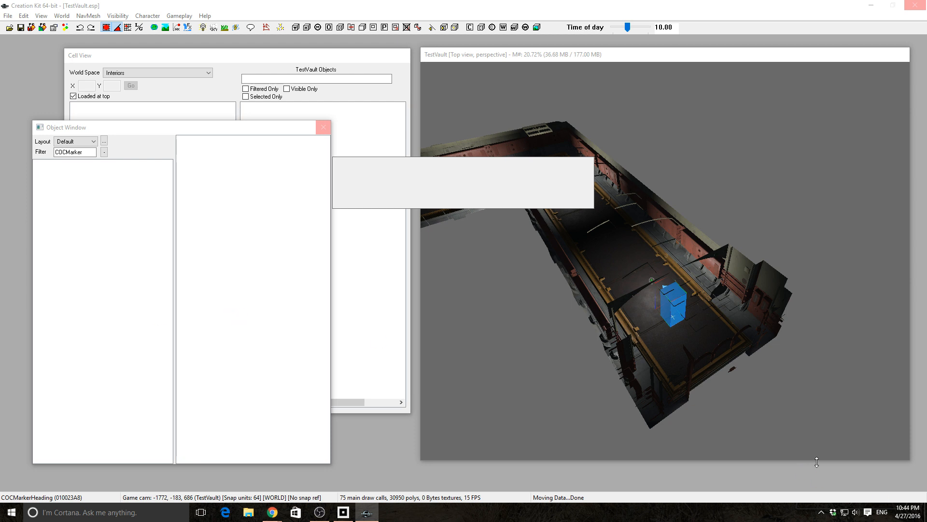
# - Open the Fallout 4 launcher through Steam and dismiss the Creation Kit's TestVault.esp load warning
pyautogui.click(821, 512)
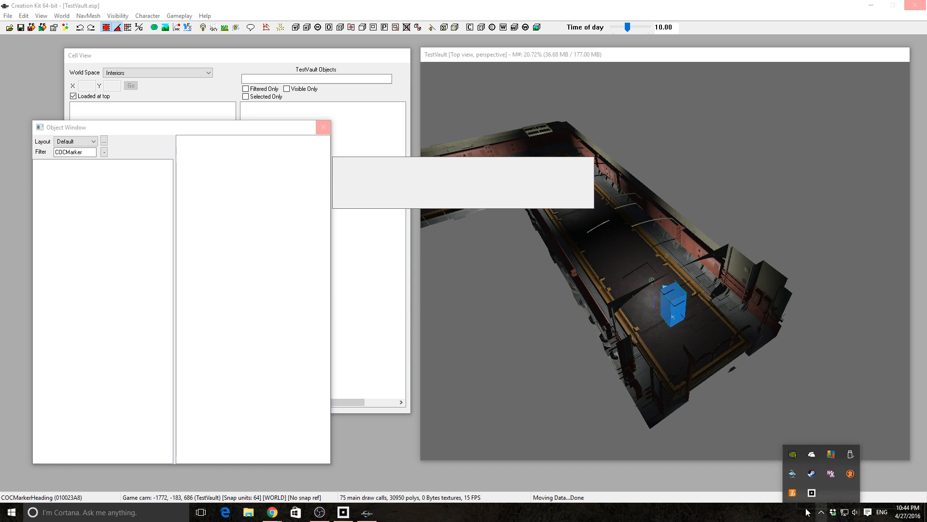
pyautogui.rightClick(811, 474)
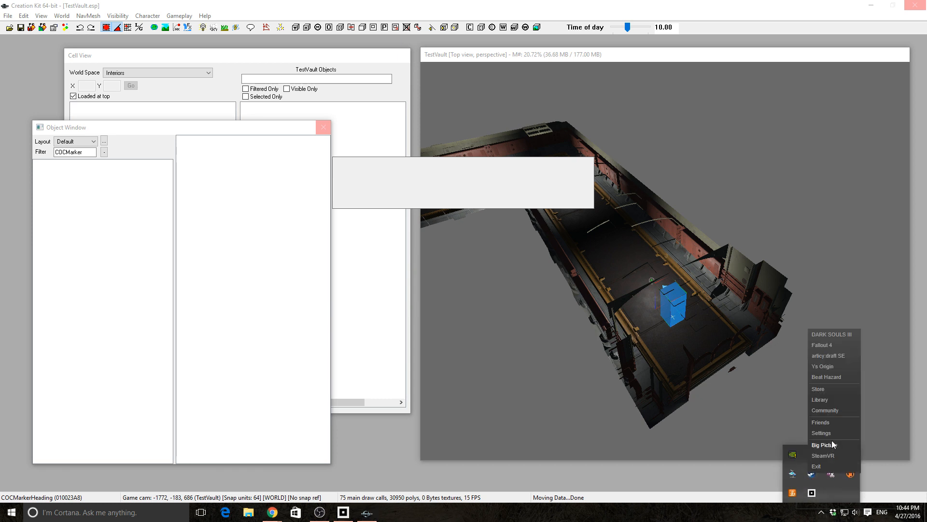
pyautogui.click(838, 347)
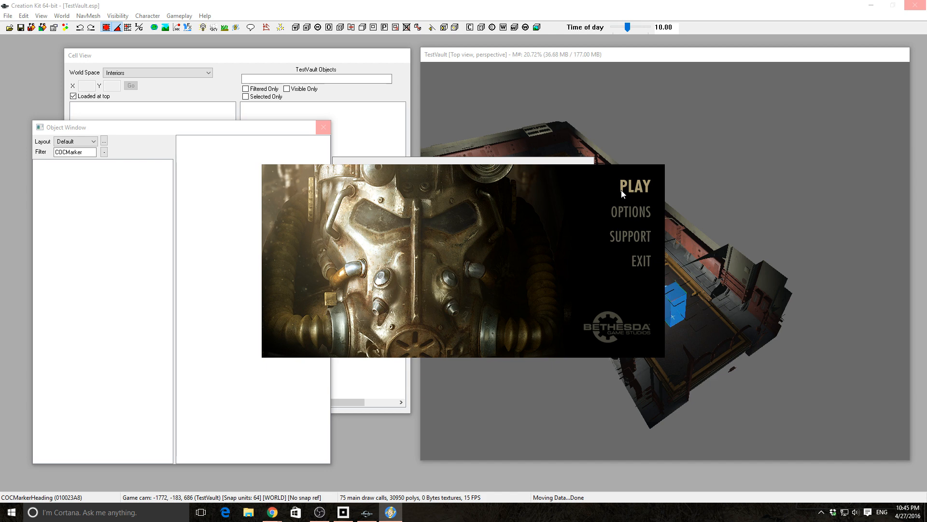
pyautogui.moveTo(472, 195); pyautogui.dragTo(245, 159)
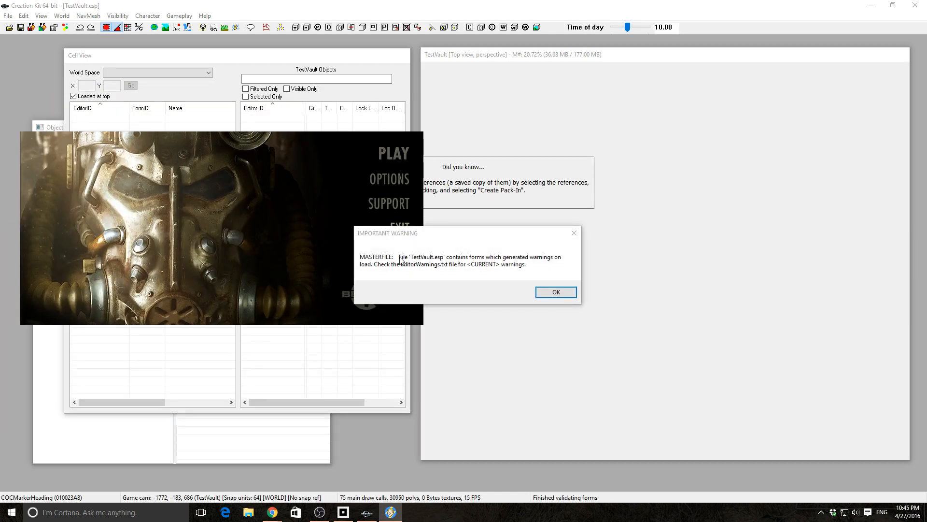
pyautogui.click(556, 291)
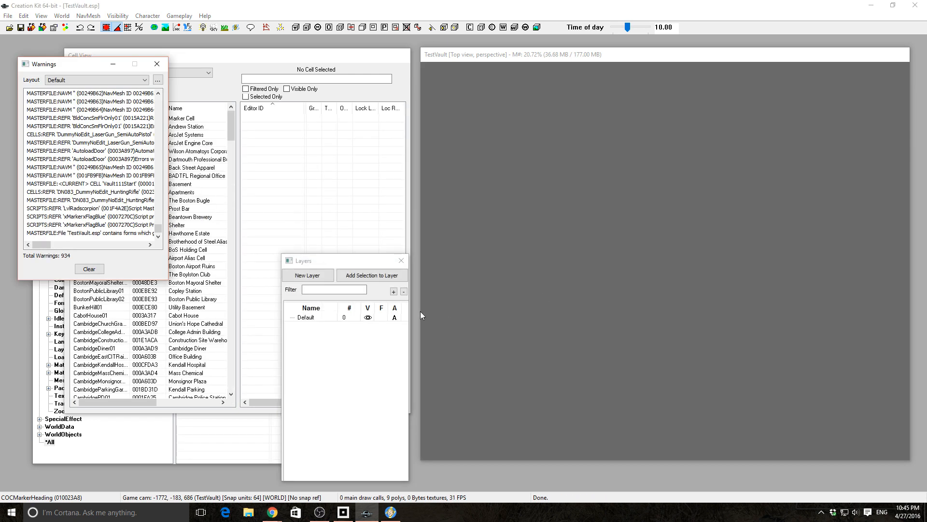
# - Close the Warnings window and save the TestVault plugin
pyautogui.click(156, 63)
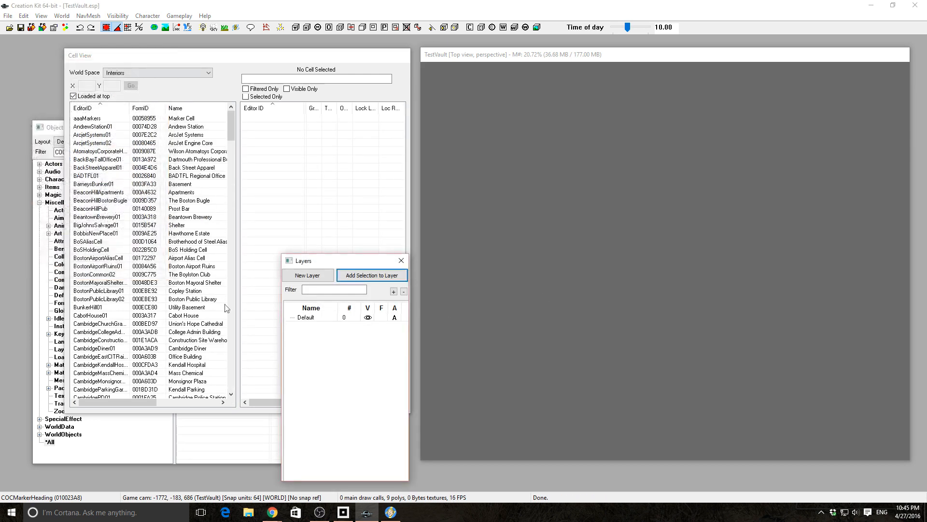
pyautogui.click(20, 27)
# - Review the Creation Kit preferences for Render Window, Shaders, LOD, Misc and Flowchart, leaving every setting as it is
pyautogui.click(12, 17)
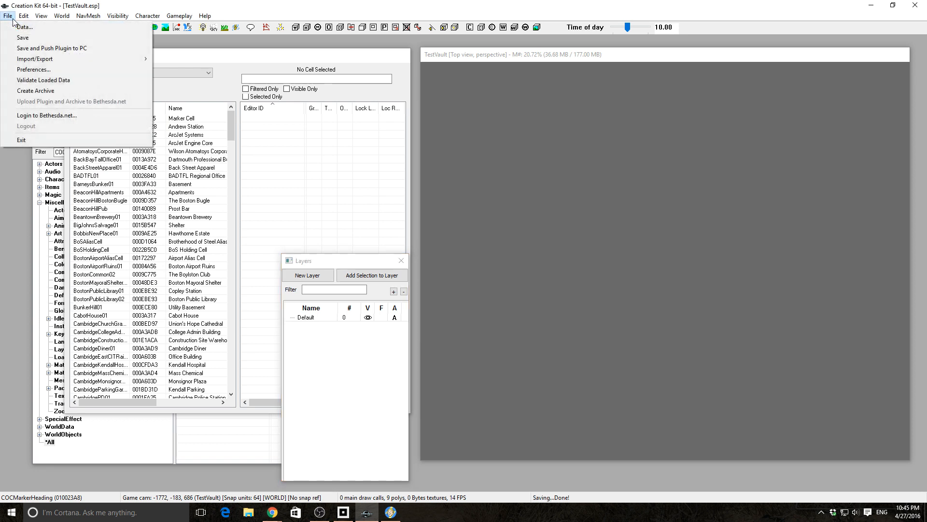
pyautogui.click(29, 64)
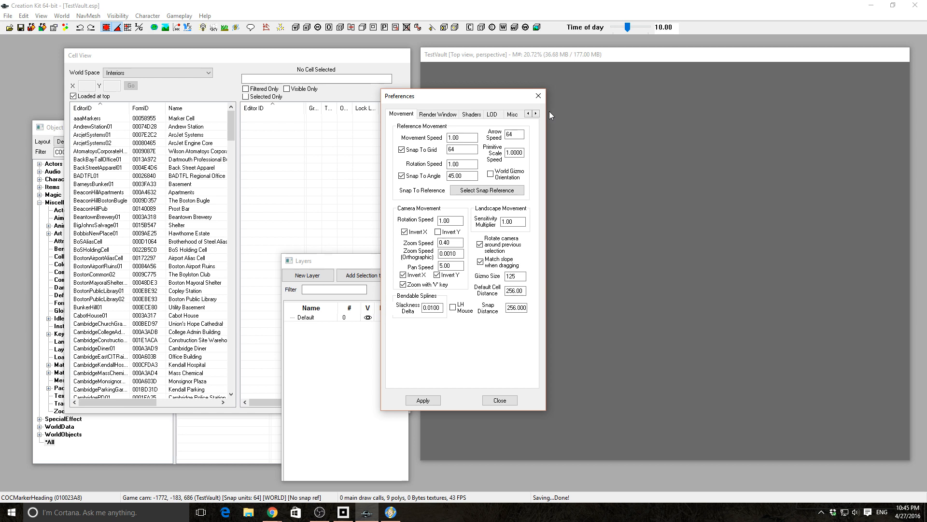
pyautogui.click(454, 115)
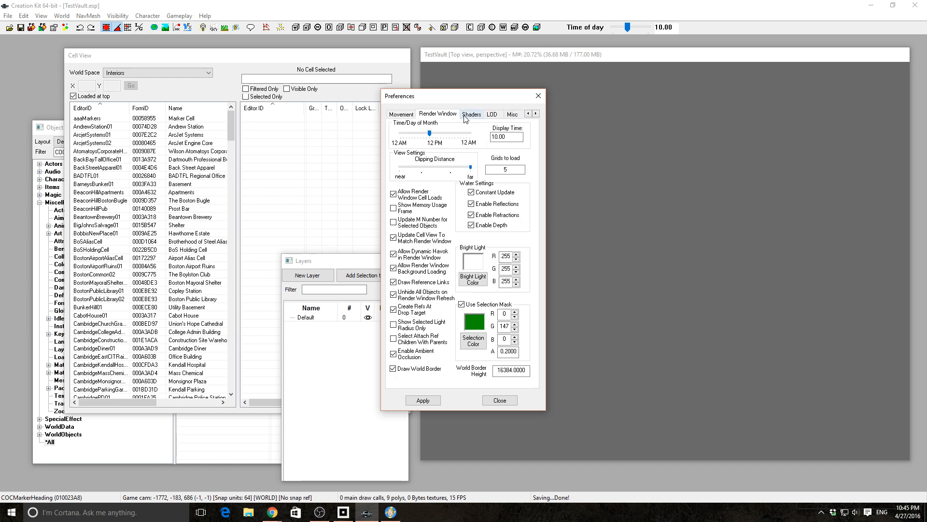
pyautogui.click(466, 116)
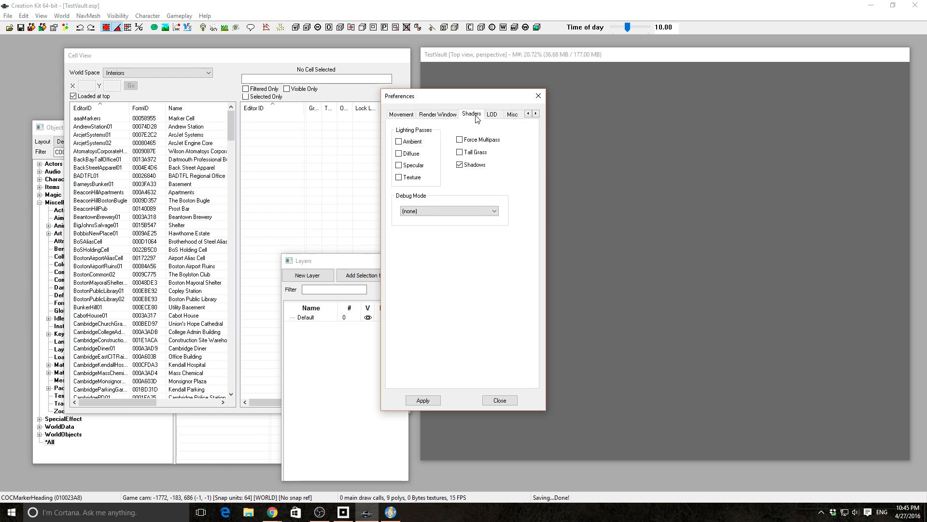
pyautogui.click(490, 116)
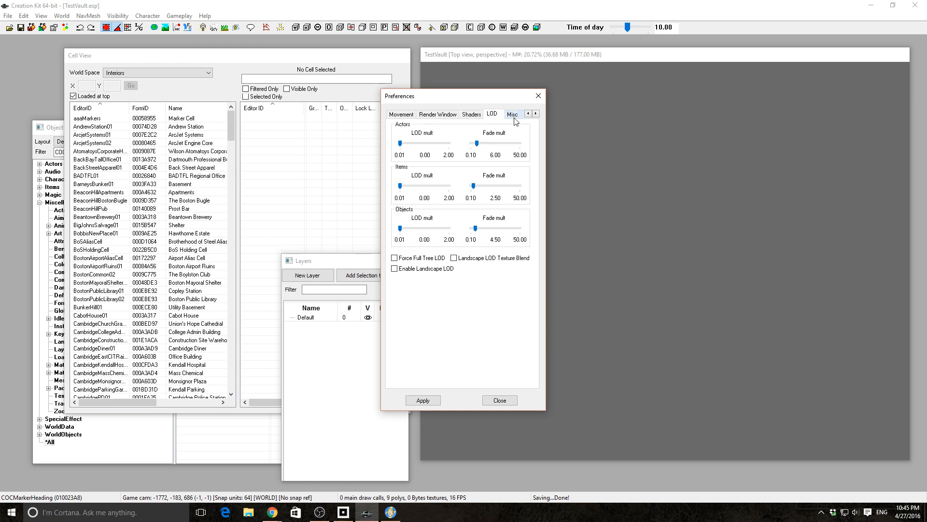
pyautogui.click(513, 116)
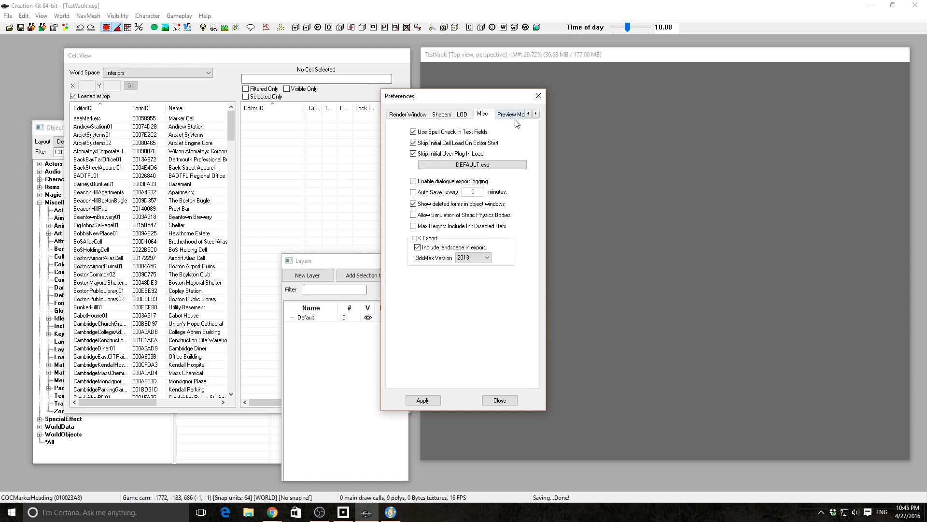
pyautogui.click(538, 115)
pyautogui.click(538, 115)
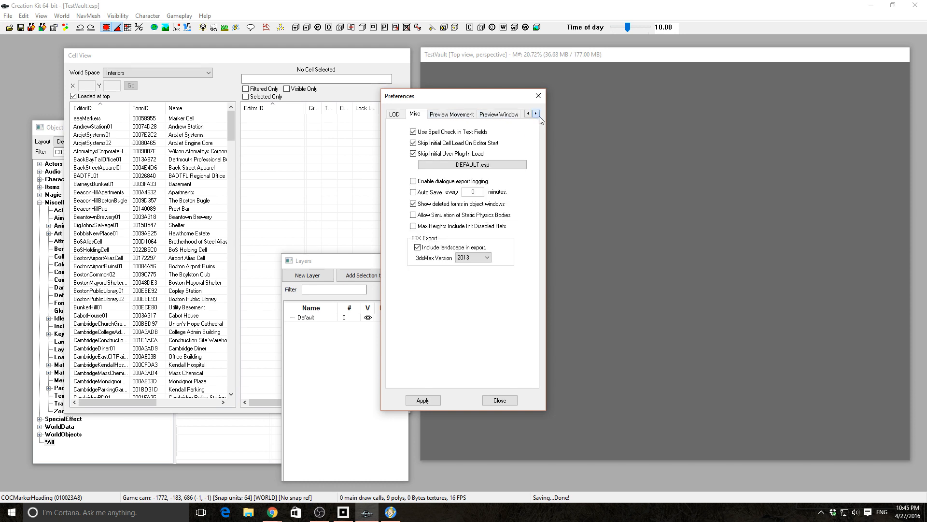
pyautogui.click(539, 115)
pyautogui.click(537, 115)
pyautogui.click(537, 114)
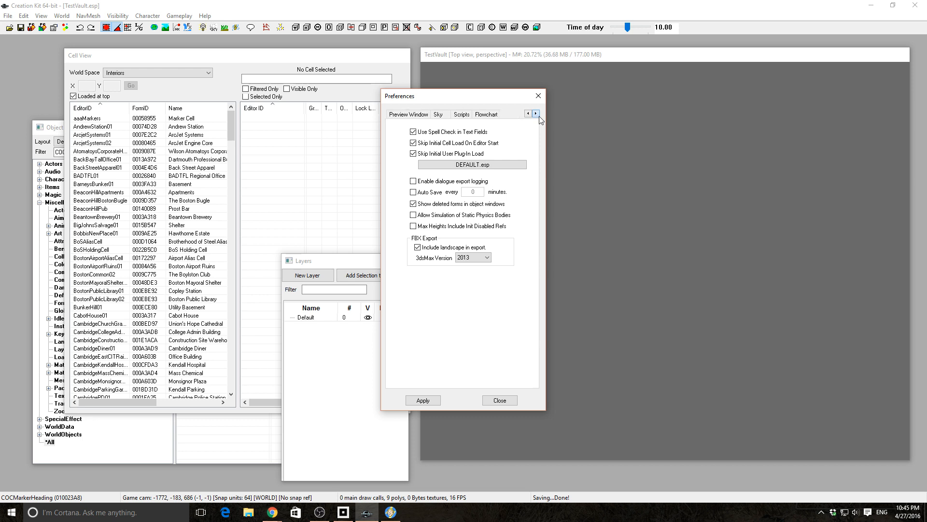
pyautogui.click(486, 114)
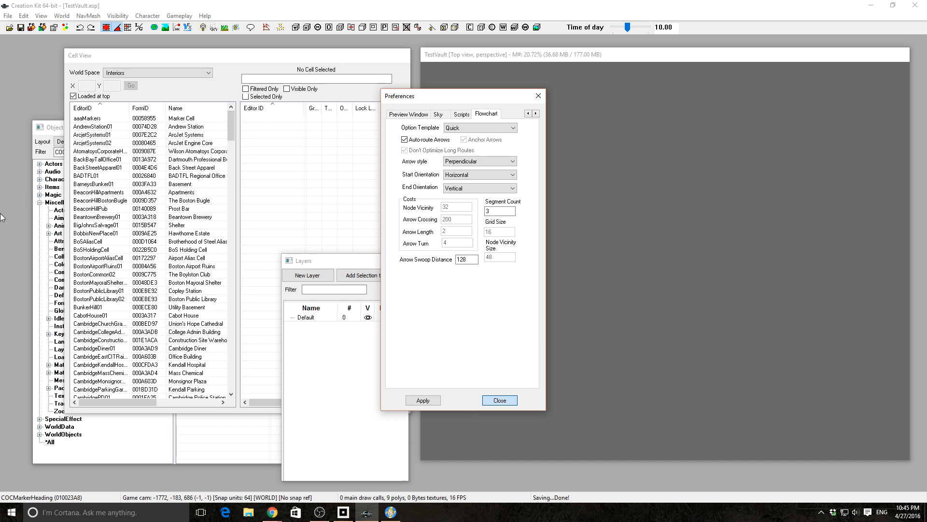
pyautogui.click(510, 400)
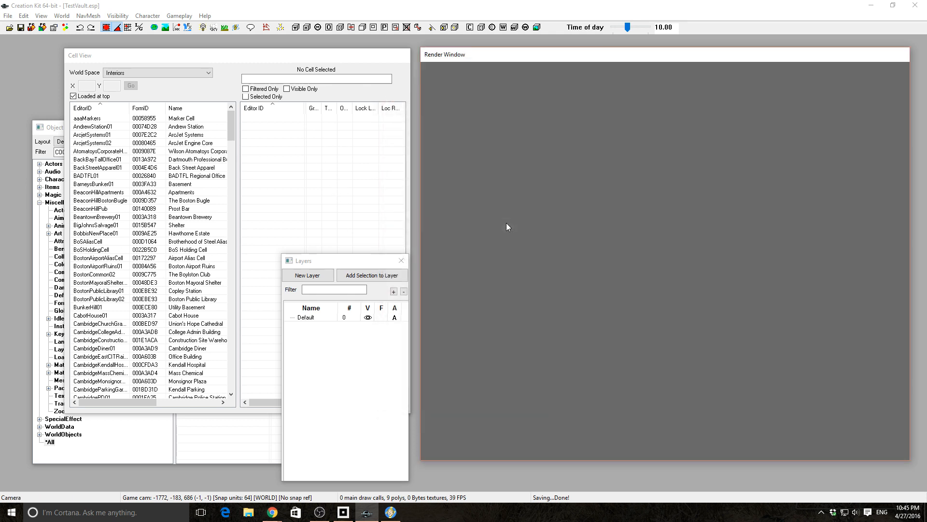
pyautogui.click(124, 18)
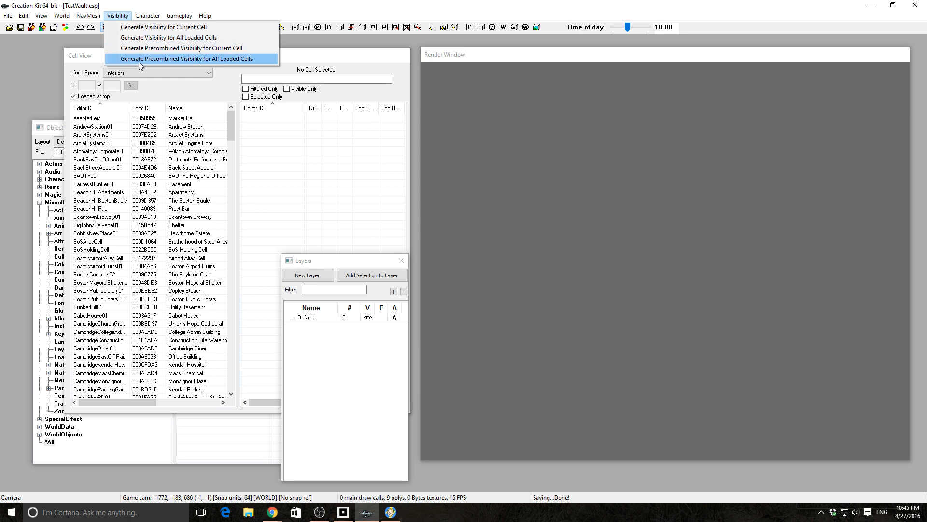
pyautogui.moveTo(153, 17)
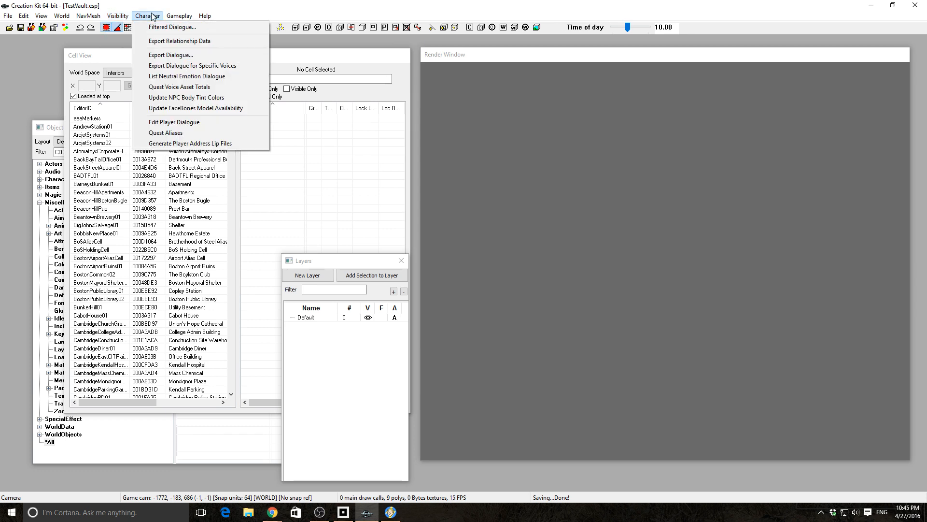
pyautogui.moveTo(100, 17)
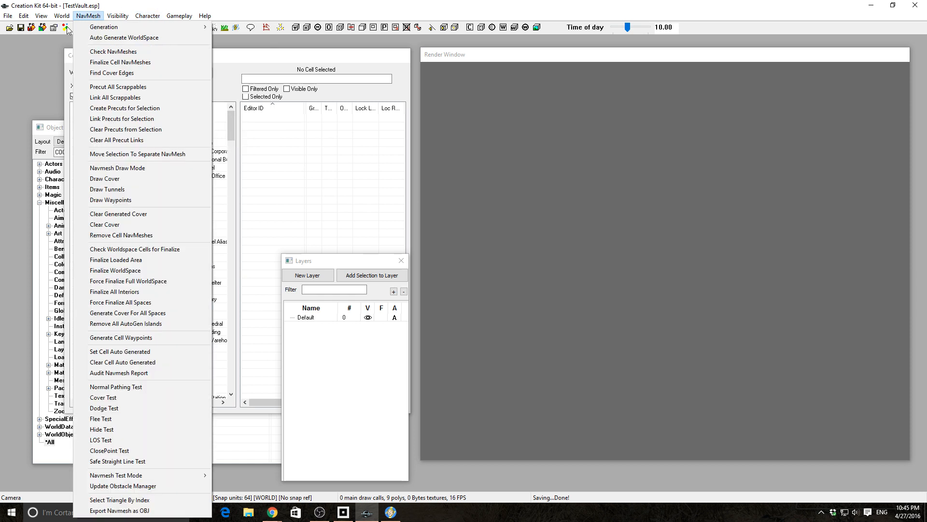
pyautogui.moveTo(64, 18)
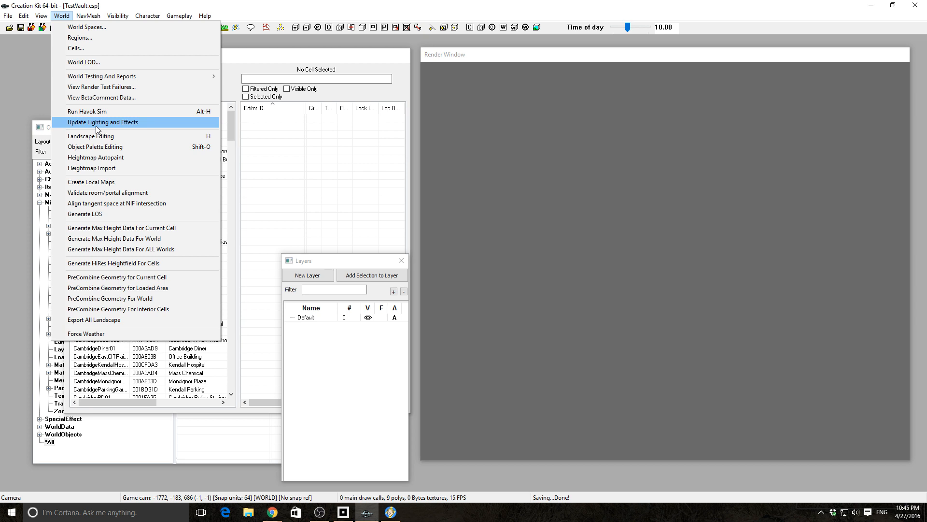
# - Save the TestVault plugin and push it to the PC
pyautogui.moveTo(8, 16)
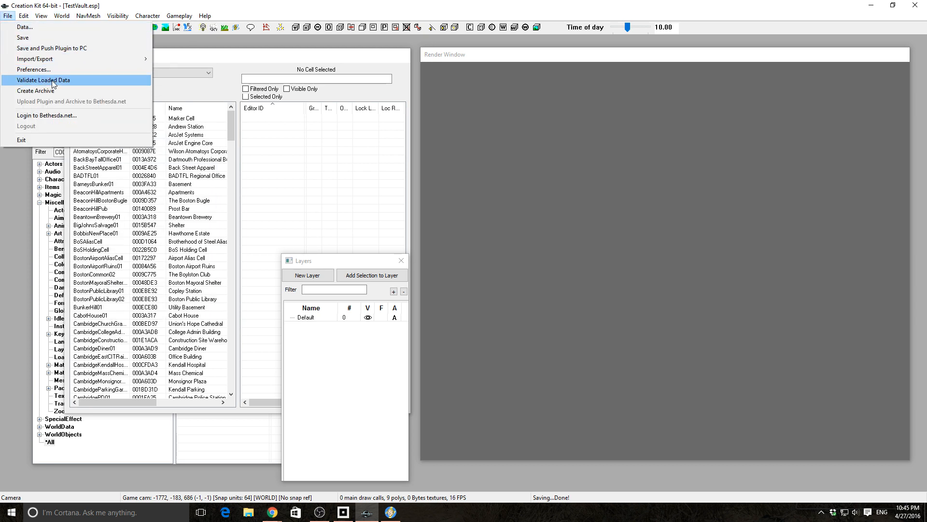
pyautogui.click(51, 48)
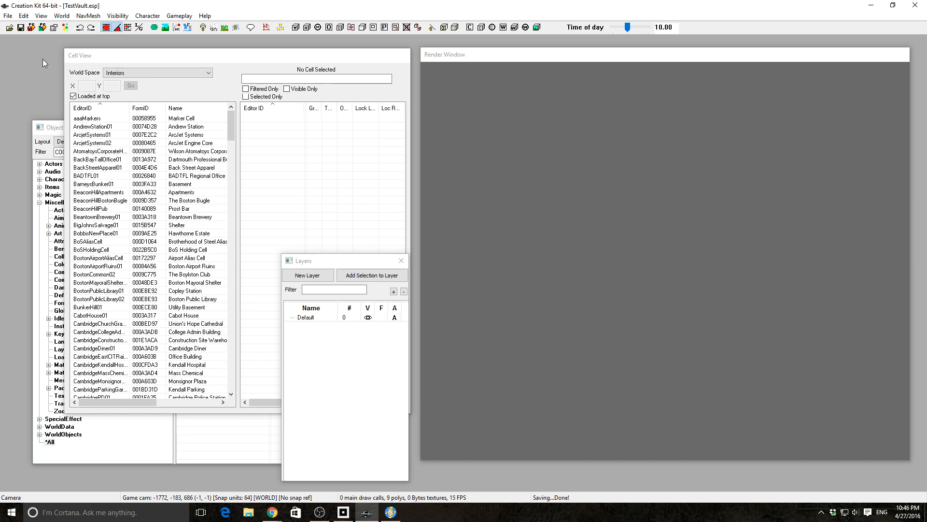
# - Log in to Bethesda.net with the account username and password, with the option to save the login enabled
pyautogui.click(8, 17)
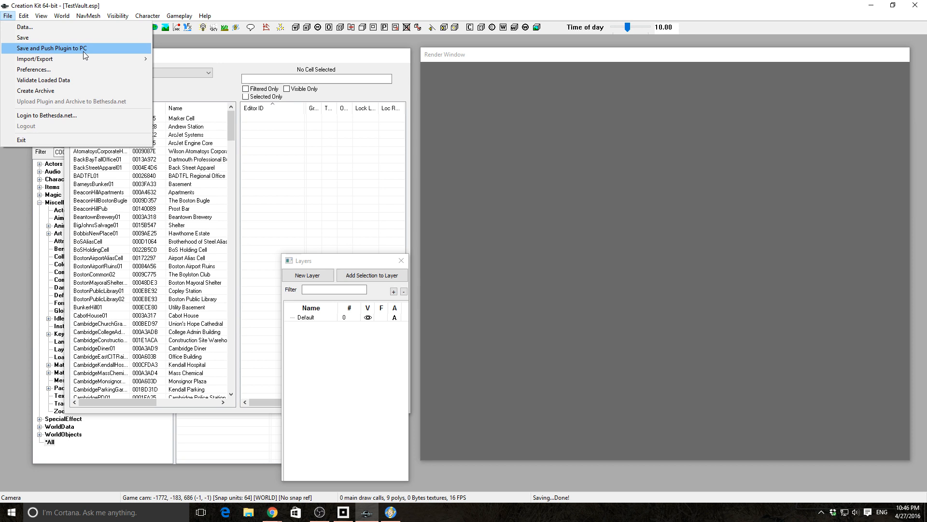
pyautogui.click(72, 116)
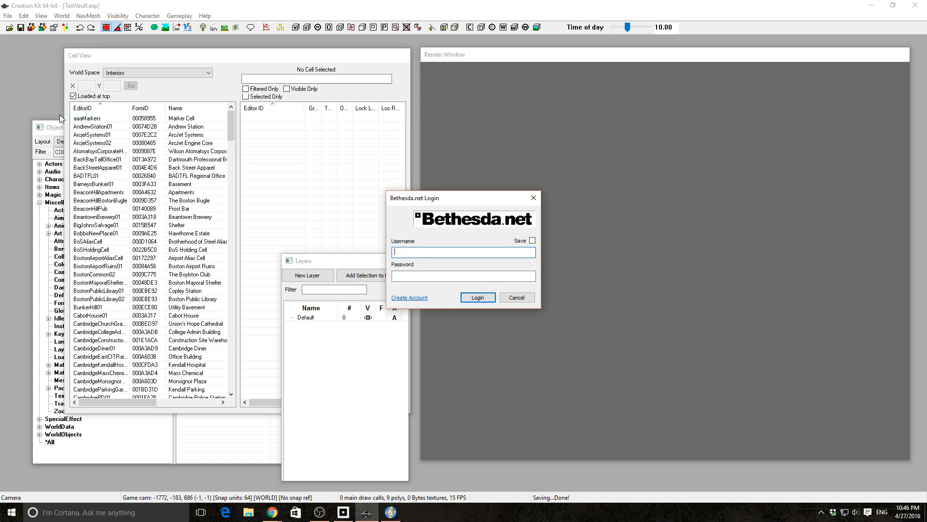
pyautogui.click(465, 253)
pyautogui.write('languard')
pyautogui.press('Tab')
pyautogui.write('••••••••')
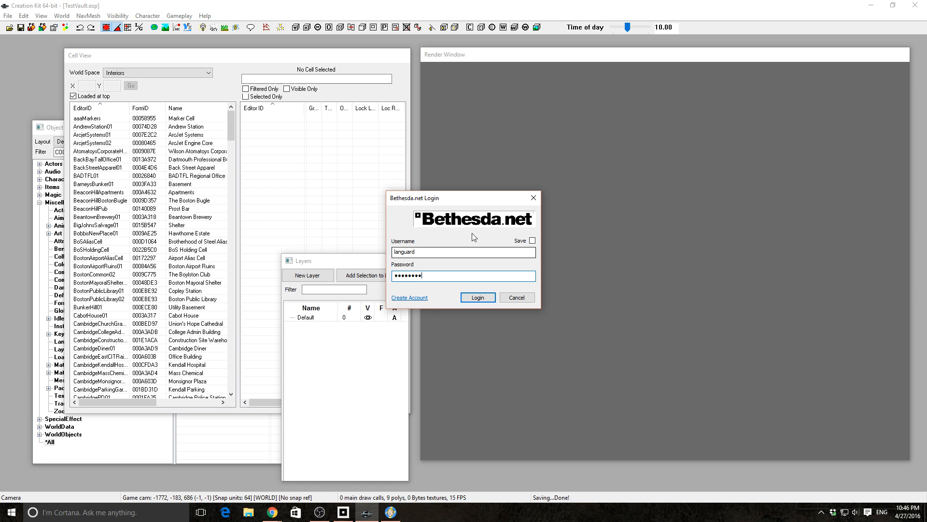
pyautogui.click(532, 240)
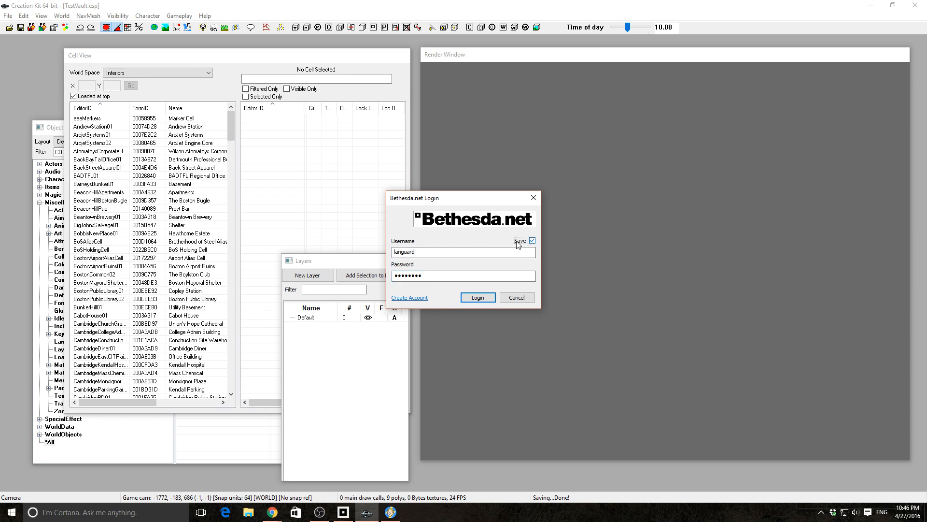
pyautogui.click(483, 298)
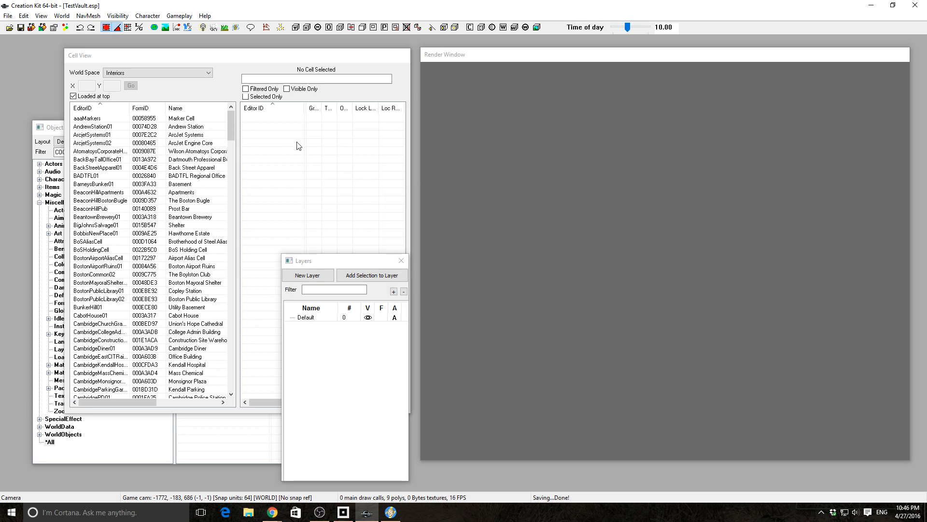
# - Save and push the plugin to the PC again while logged in, and bring up the Fallout 4 launcher
pyautogui.click(8, 15)
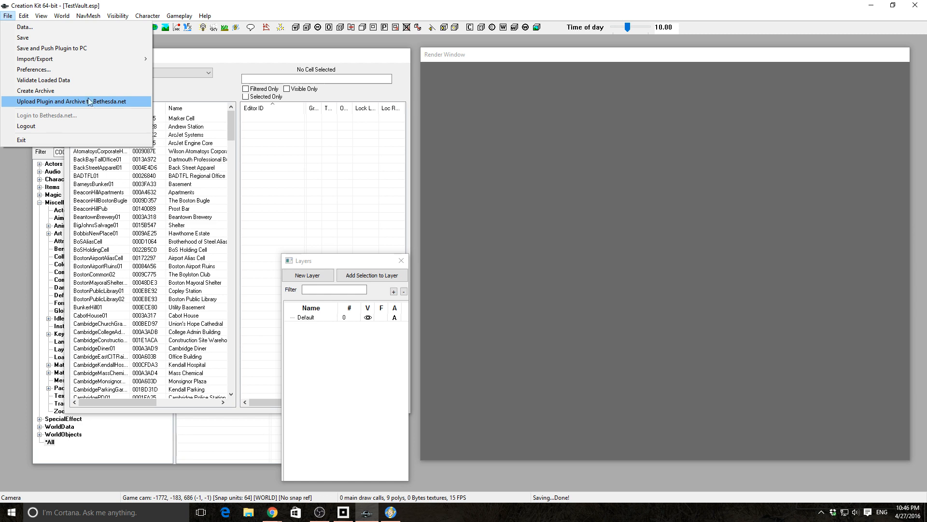
pyautogui.click(66, 49)
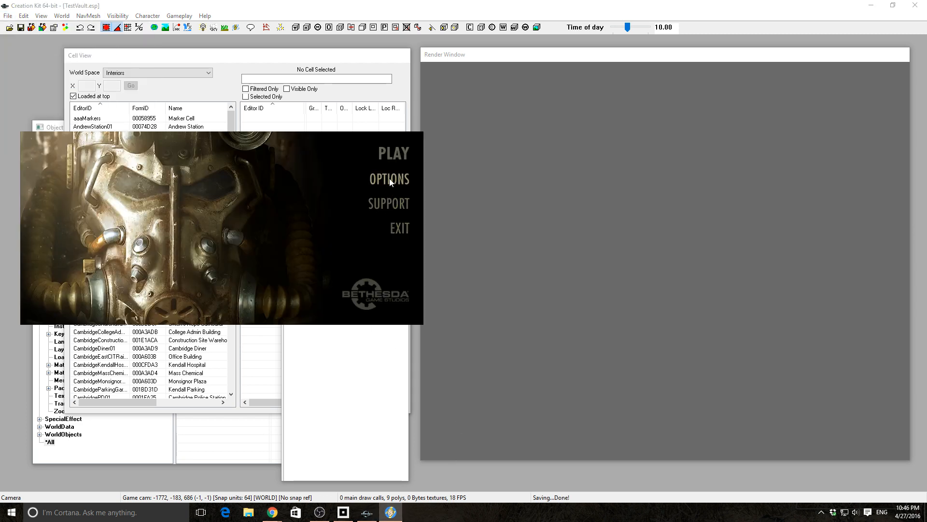
# - Check and accept the launcher's graphics and window options, and start Fallout 4
pyautogui.click(392, 178)
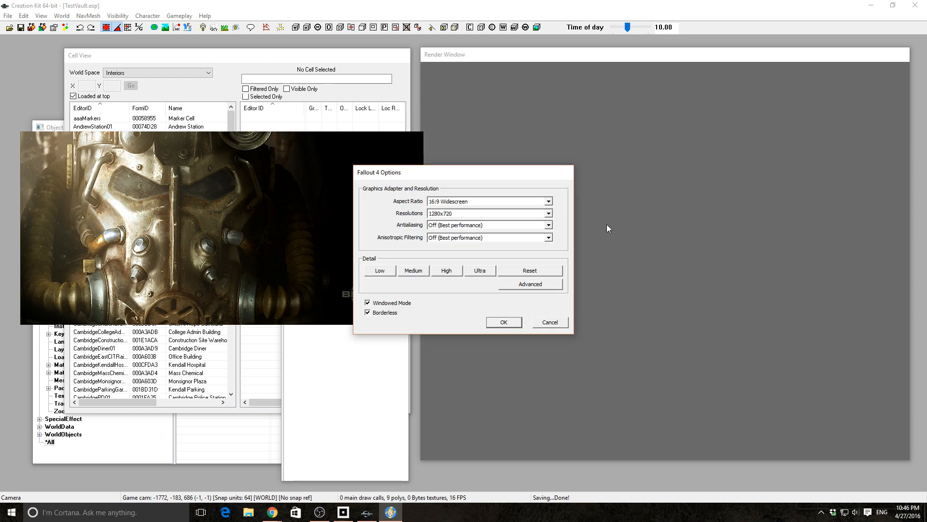
pyautogui.click(503, 323)
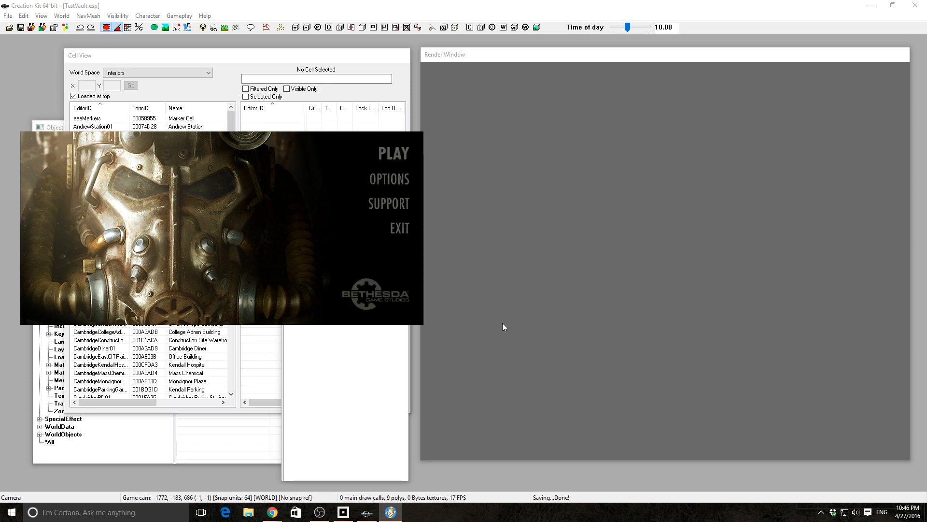
pyautogui.click(404, 155)
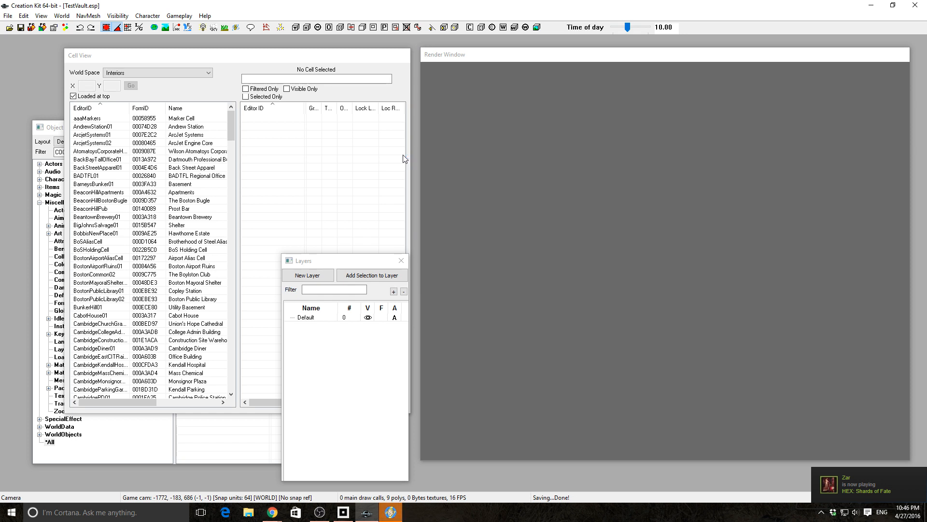
# - Close the Layers window and switch to the running Fallout 4 game
pyautogui.click(401, 260)
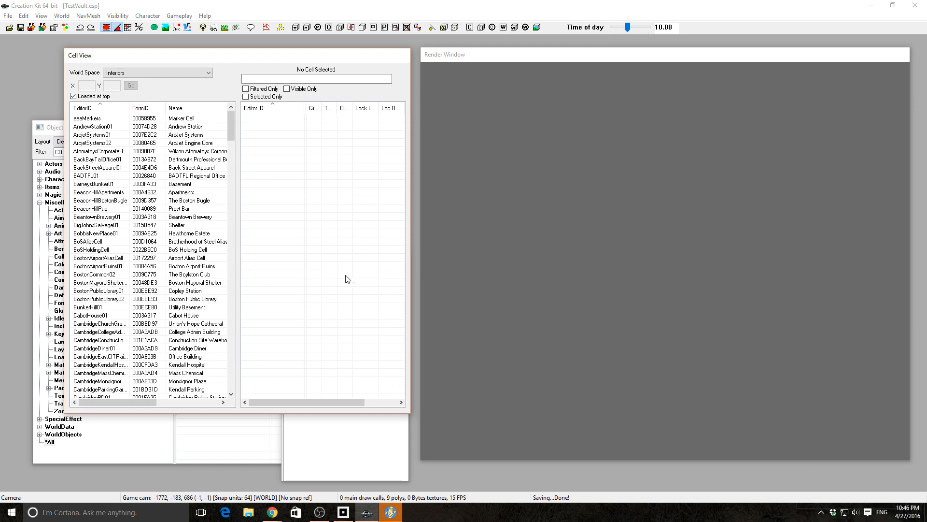
pyautogui.hotkey('alt', 'Tab')
pyautogui.hotkey('alt', 'Tab')
pyautogui.hotkey('alt', 'Tab')
pyautogui.hotkey('alt', 'Tab')
pyautogui.hotkey('alt', 'Tab')
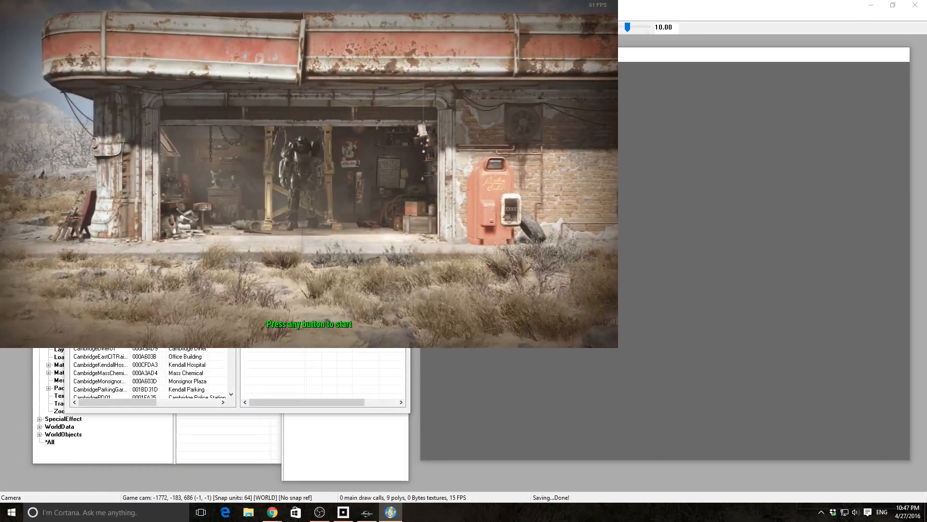
# - Continue past the game's title screen and open the Mods browser
pyautogui.press('Return')
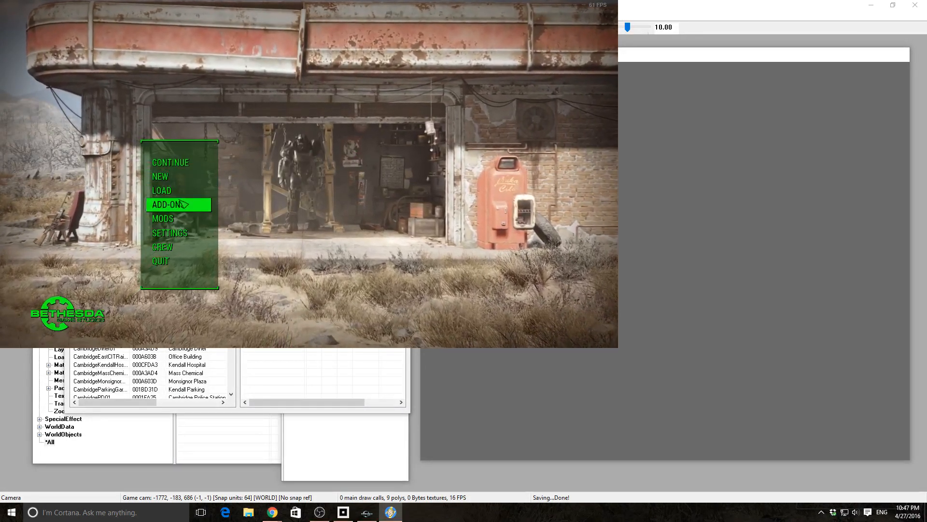
pyautogui.click(180, 207)
pyautogui.click(183, 218)
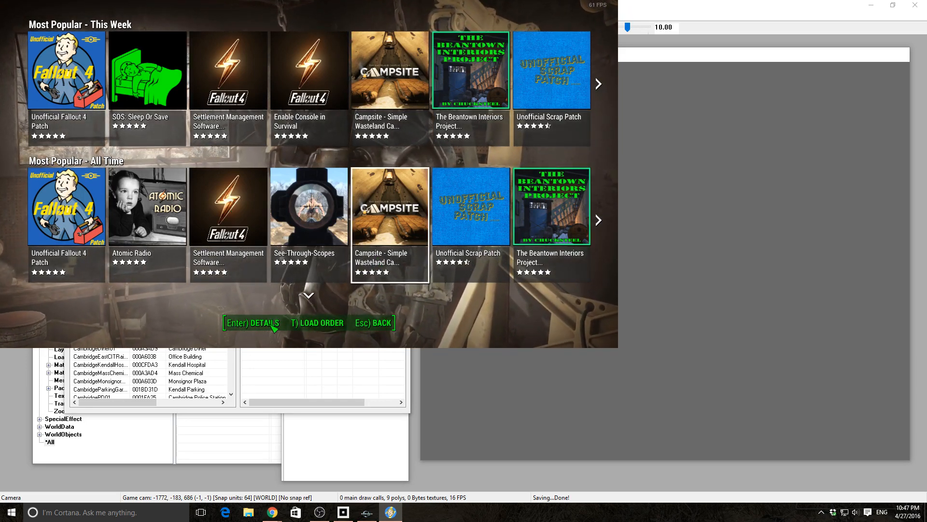
# - Enable TestVault.esp in the mod load order, return to the main menu and reload the game's data files
pyautogui.click(343, 327)
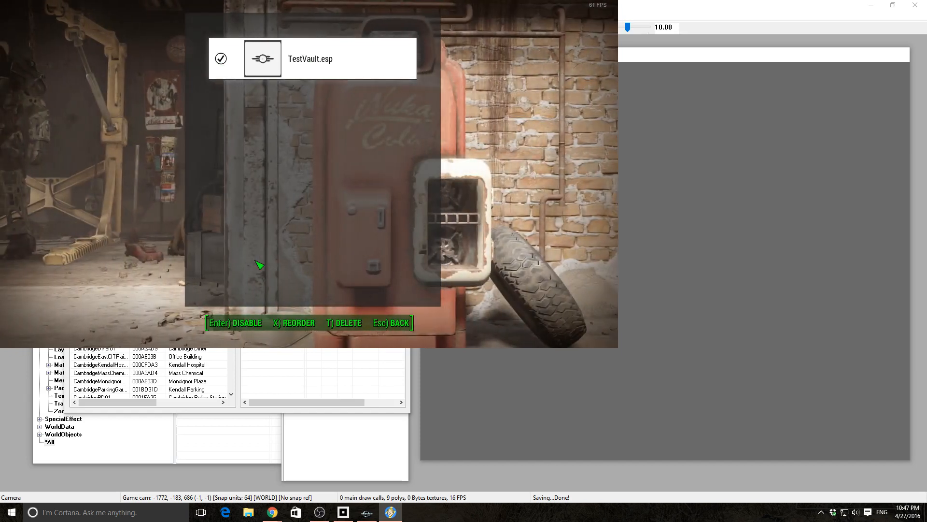
pyautogui.press('Escape')
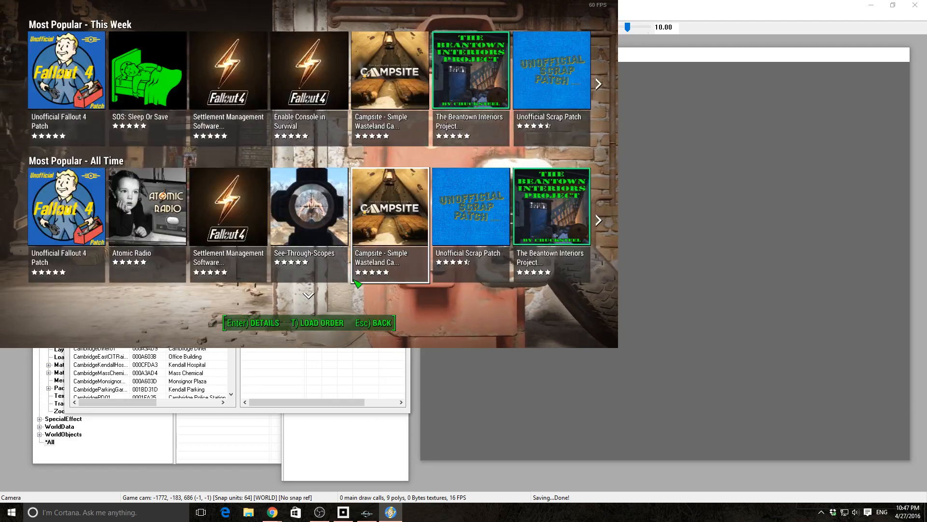
pyautogui.press('Escape')
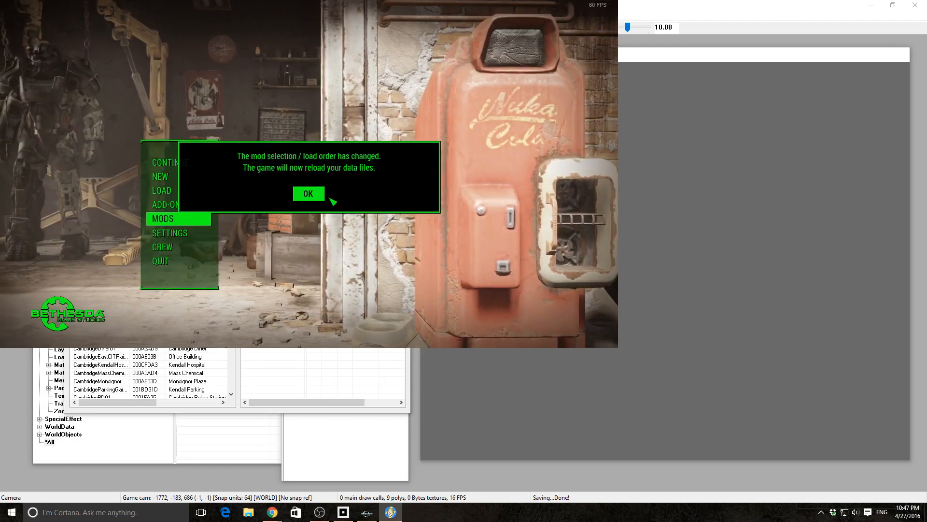
pyautogui.click(307, 193)
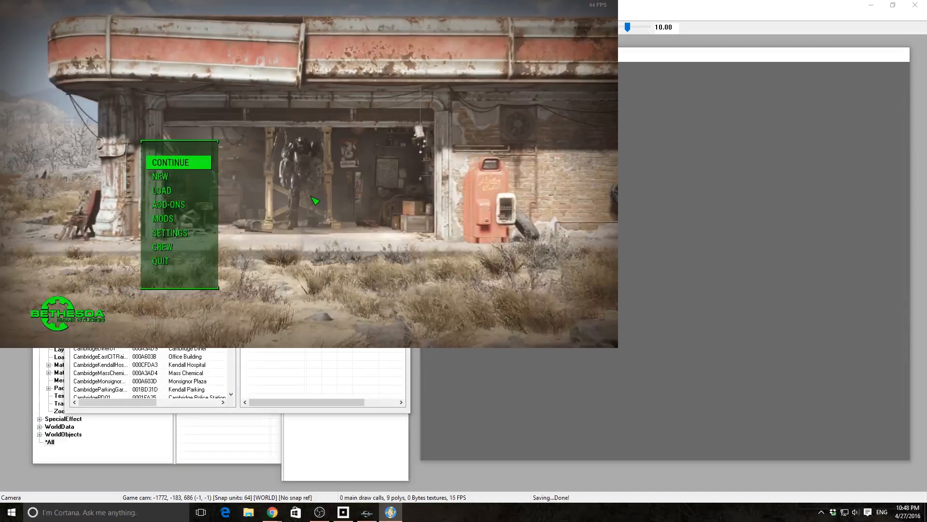
# - Open the game console at the main menu and run coc TestVault to load the vault interior
pyautogui.press('`')
pyautogui.write('c')
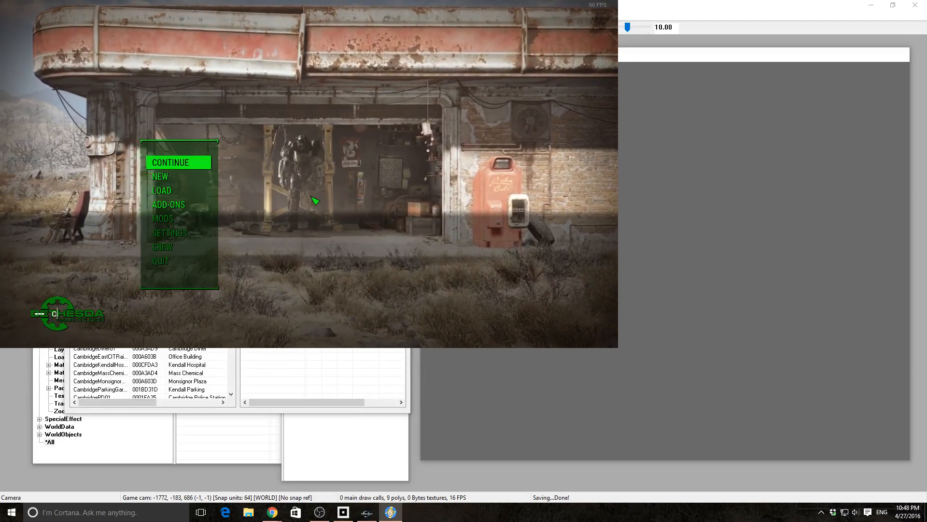
pyautogui.write('oc Test')
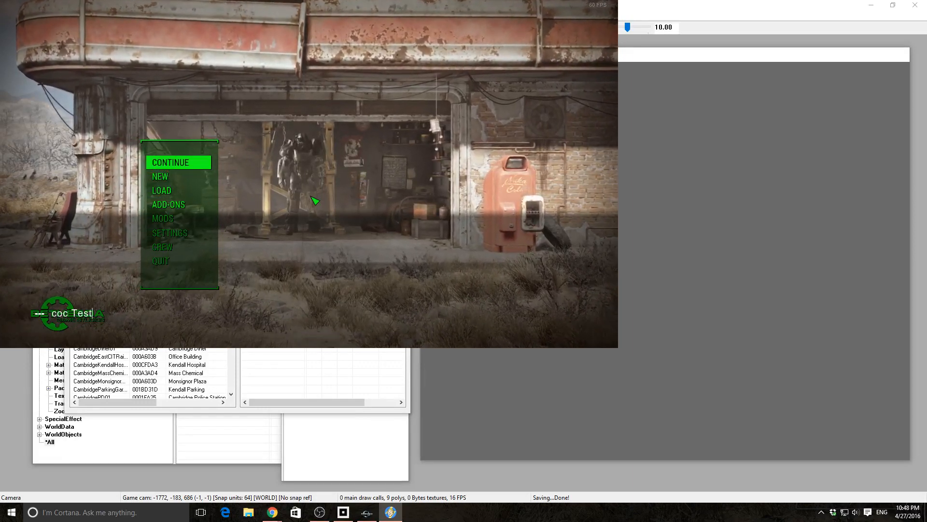
pyautogui.write('Vault')
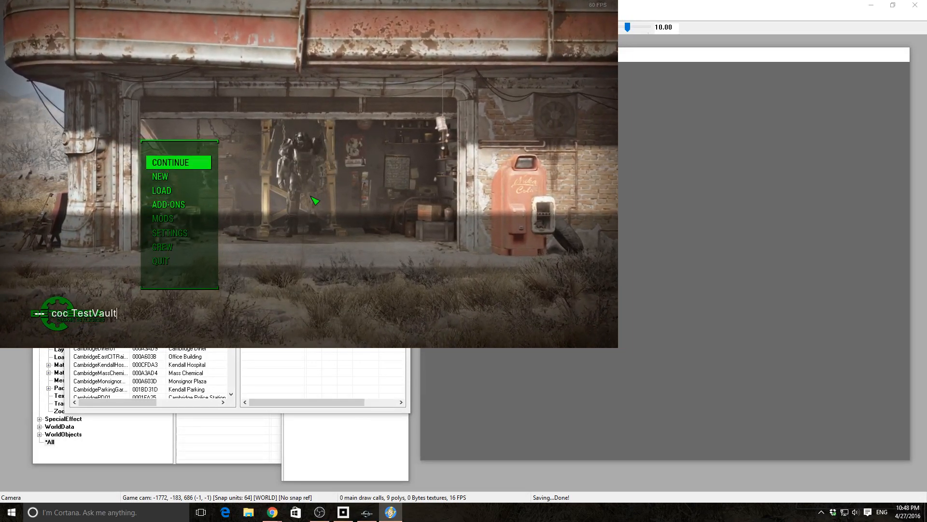
pyautogui.press('Return')
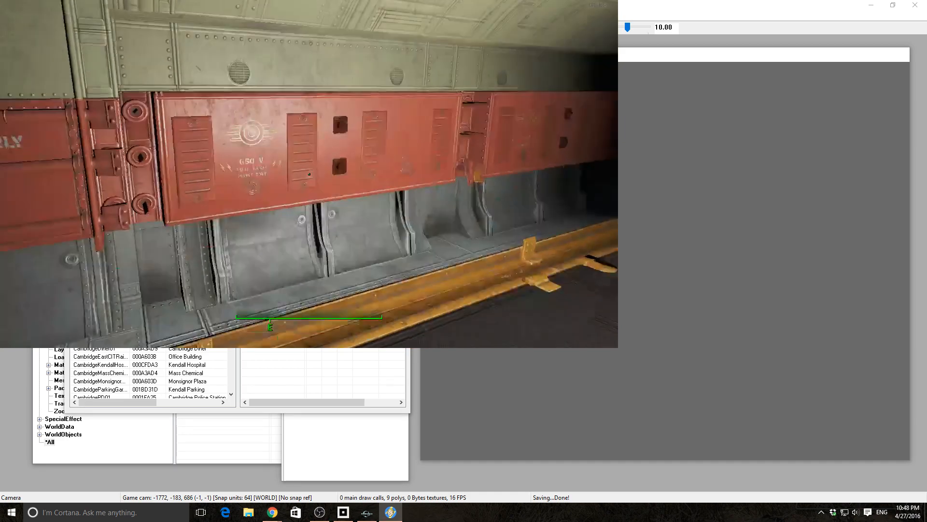
# - Raise the character's fists and look through the Pip-Boy's weapons and apparel inventory before returning to the vault
pyautogui.click(309, 174)
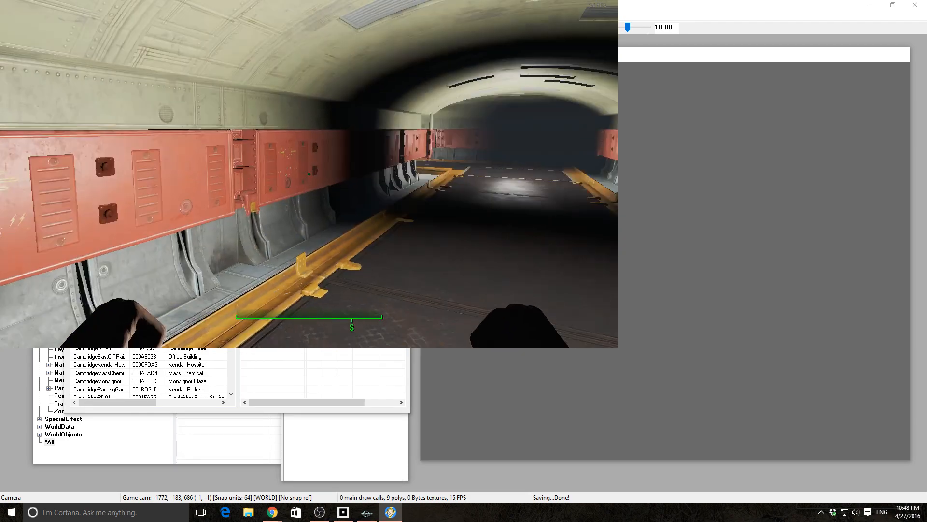
pyautogui.press('Tab')
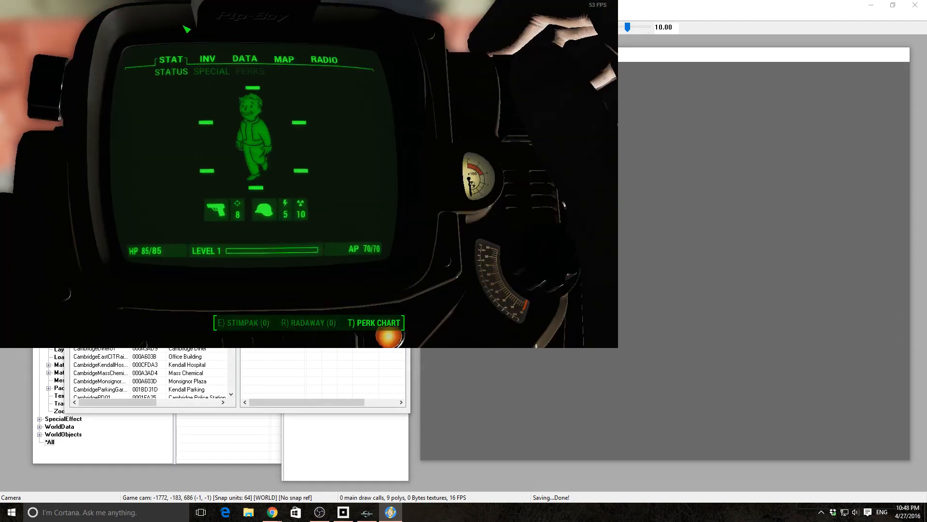
pyautogui.click(219, 60)
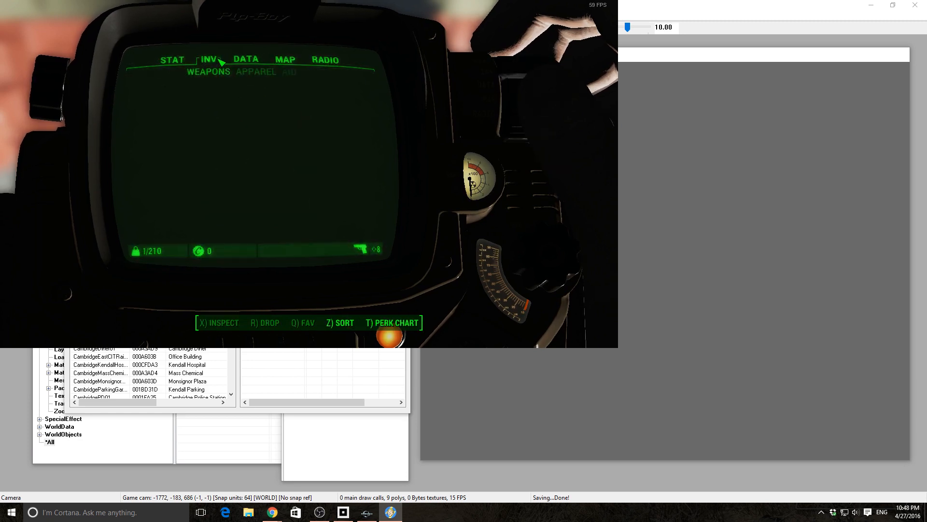
pyautogui.click(249, 74)
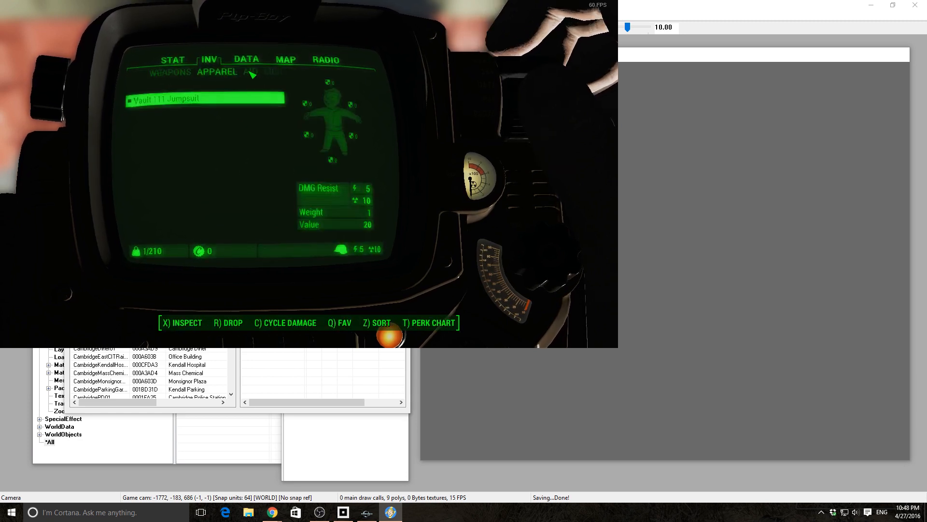
pyautogui.click(261, 74)
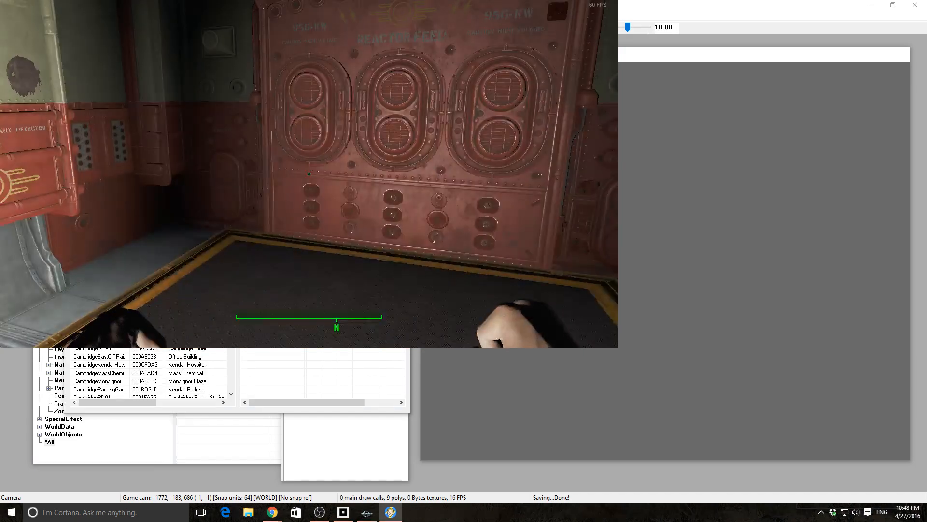
# - Walk through the vault corridors and the adjoining room to inspect the walls, floors, lighting and doorway in-game
pyautogui.press('w')
pyautogui.click(309, 174)
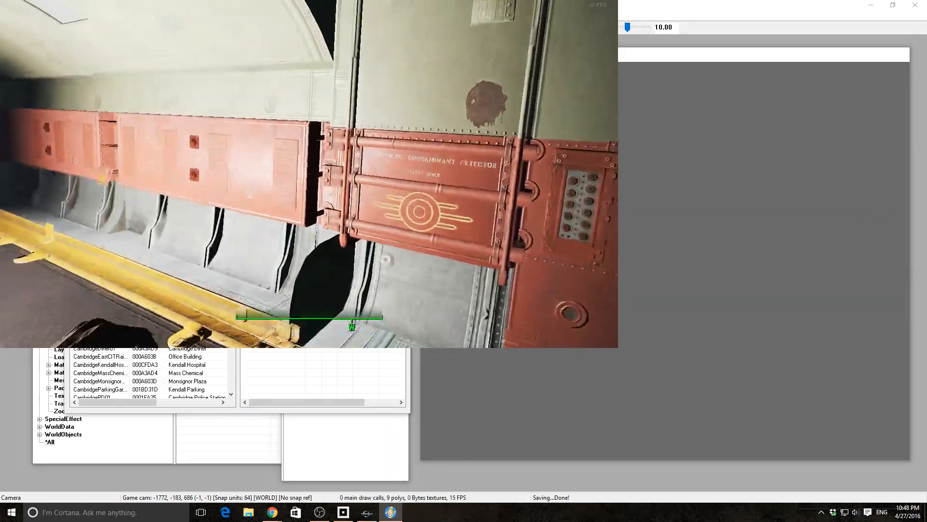
pyautogui.press('w')
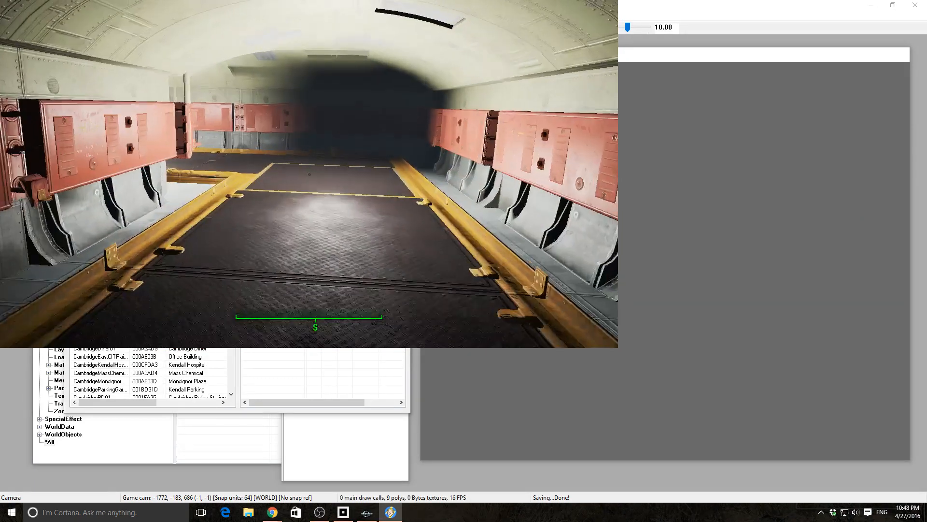
pyautogui.press('w')
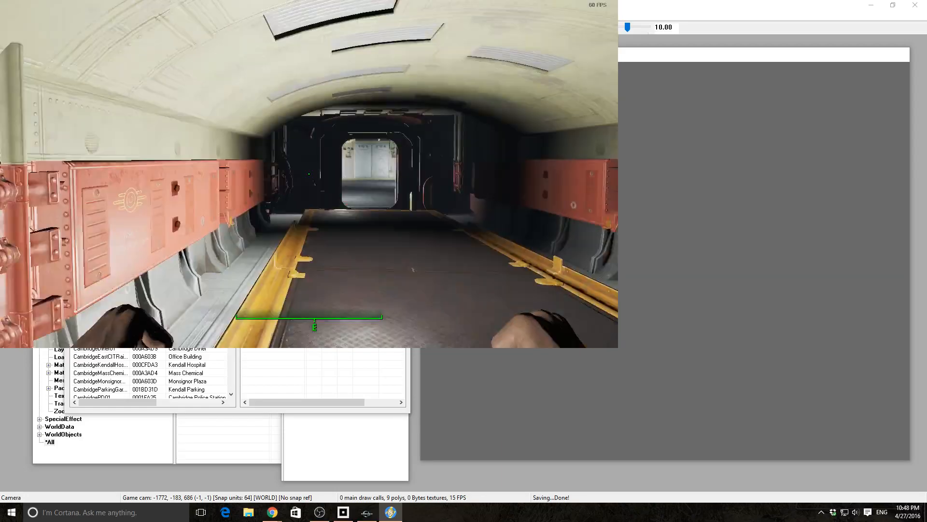
pyautogui.press('w')
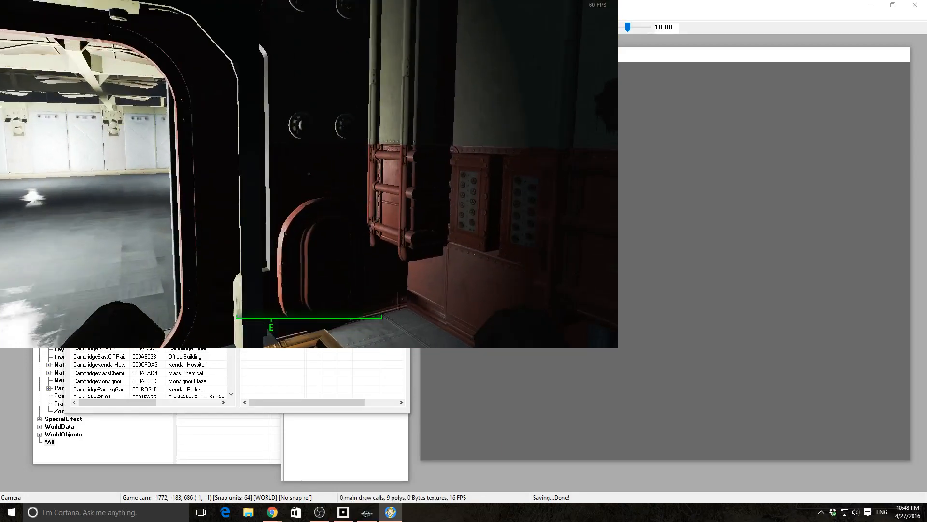
pyautogui.press('w')
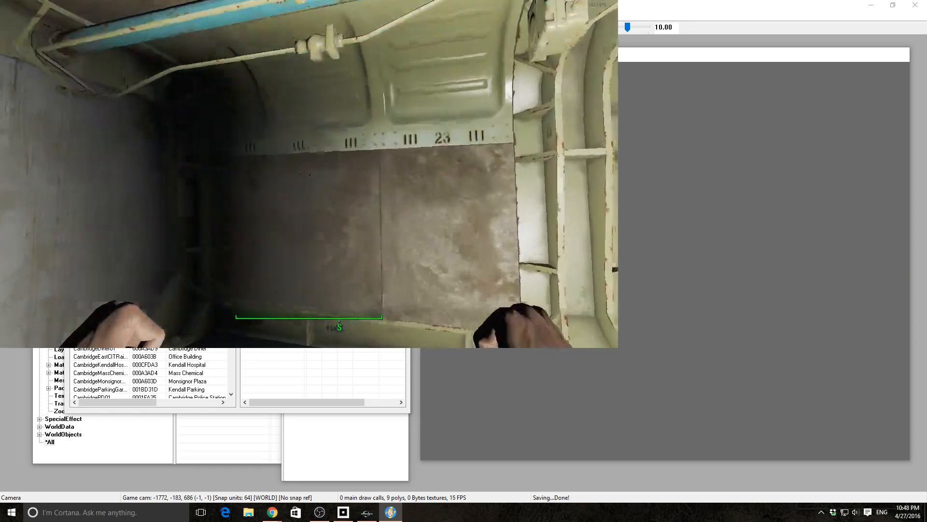
pyautogui.press('w')
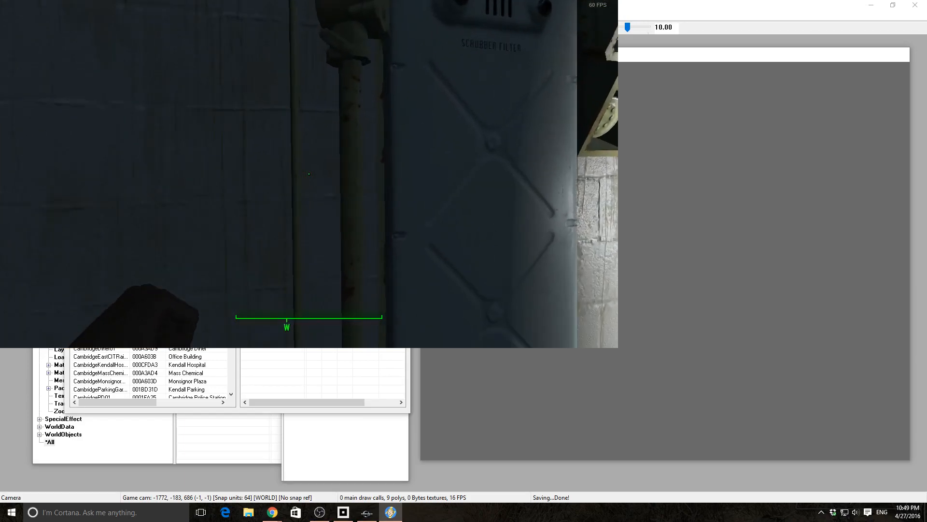
pyautogui.press('w')
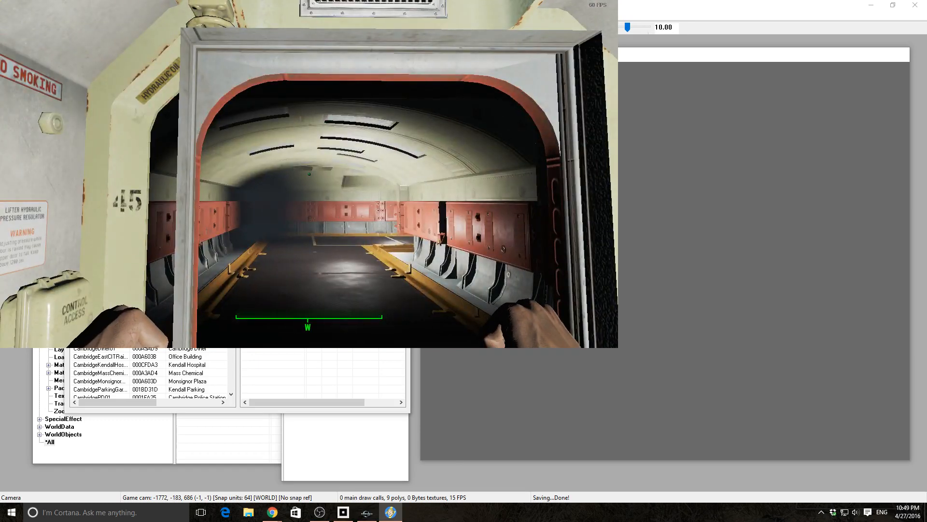
pyautogui.press('w')
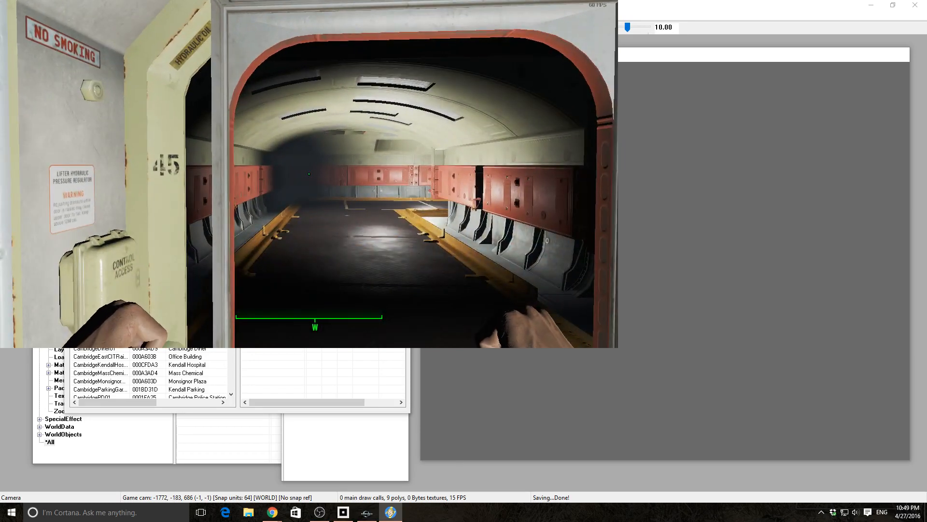
# - Quit Fallout 4 with the console command qqq and return to the Creation Kit
pyautogui.press('`')
pyautogui.write('qqq')
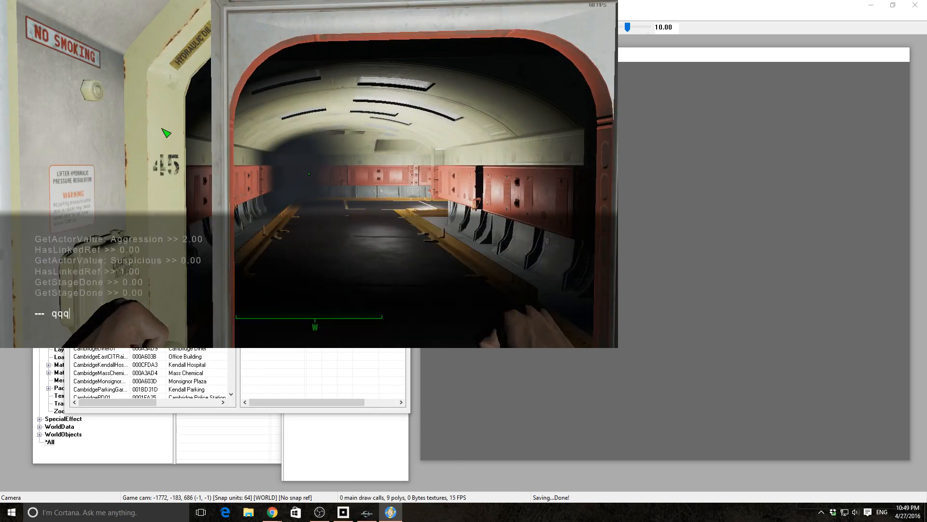
pyautogui.press('Return')
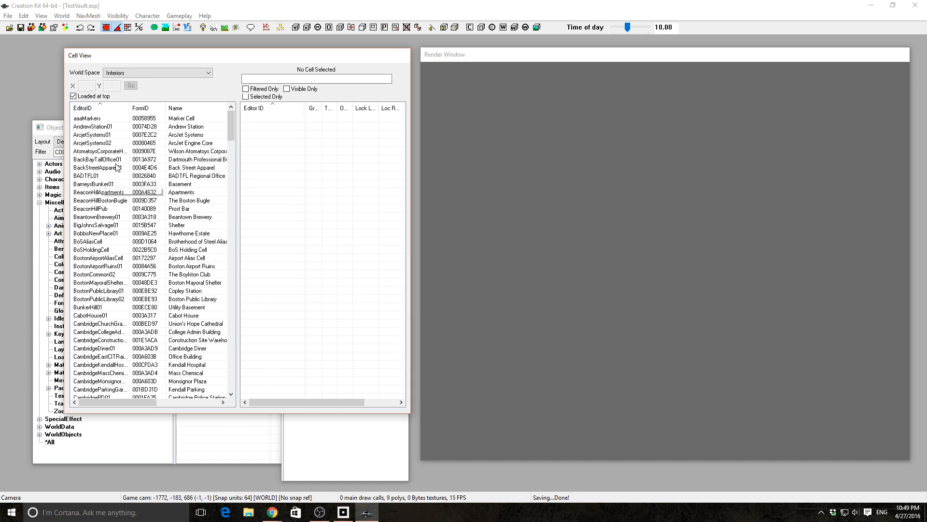
# - Start uploading the plugin and archive to Bethesda.net, choose to add archive files by hand, and close the file list without packing
pyautogui.click(36, 5)
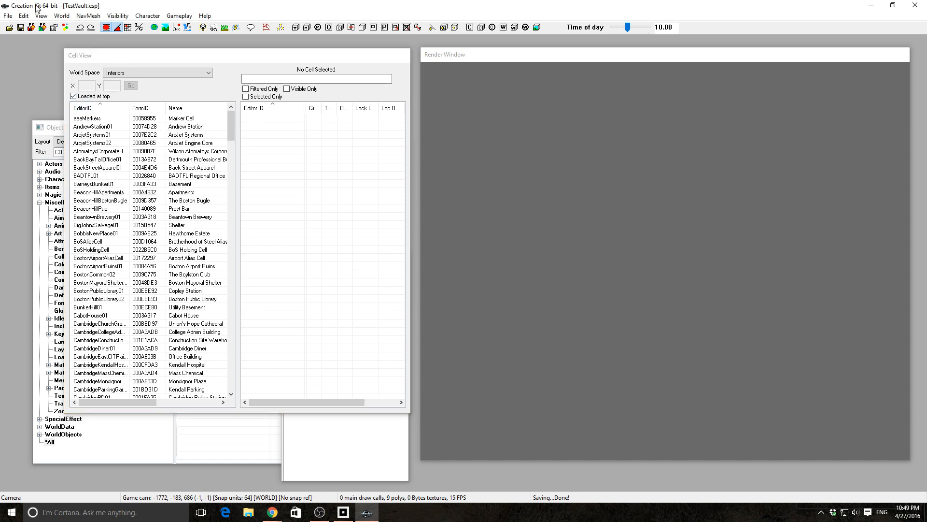
pyautogui.click(8, 16)
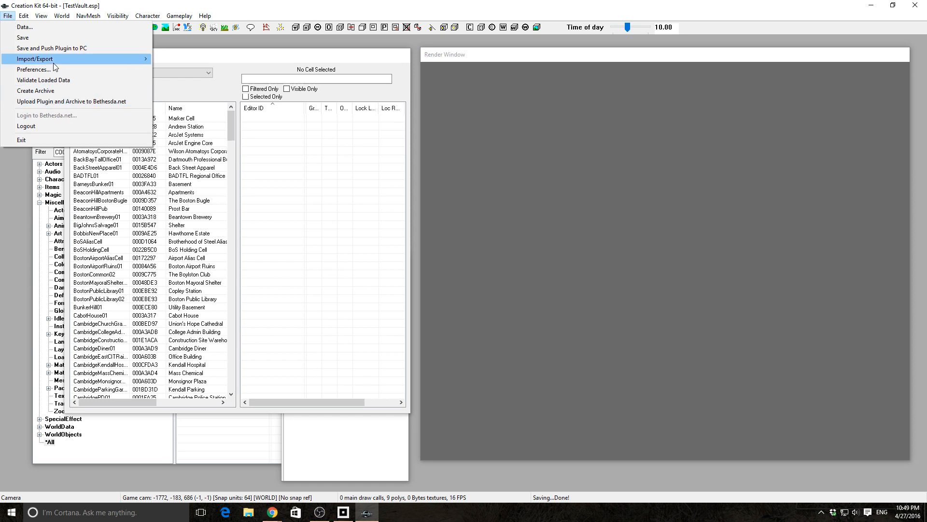
pyautogui.click(57, 102)
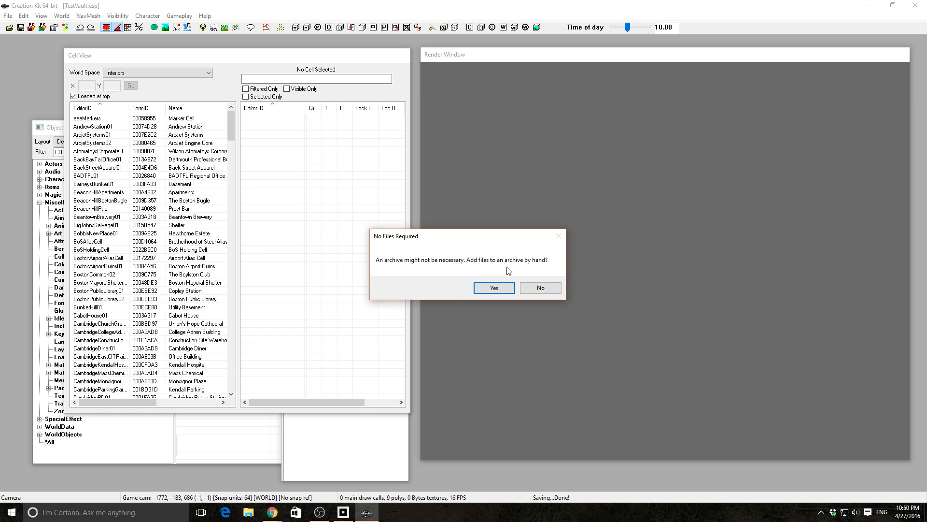
pyautogui.click(492, 289)
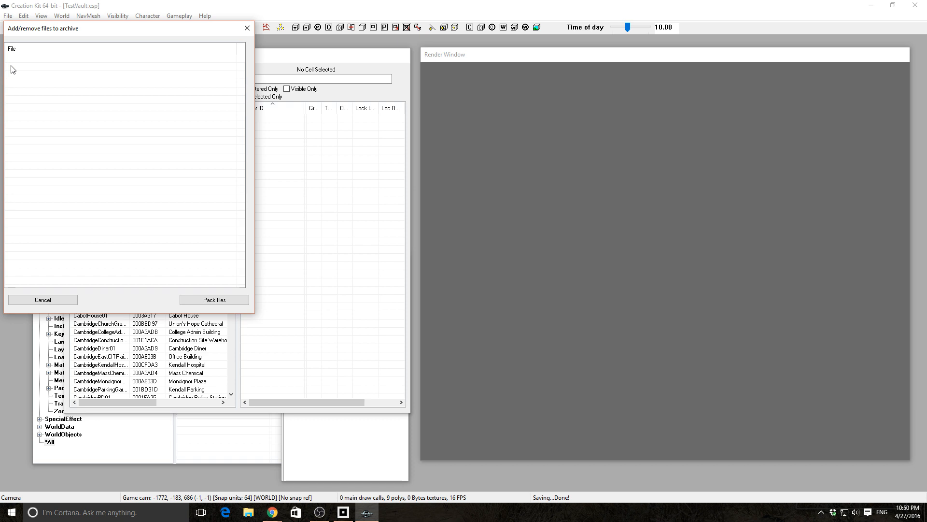
pyautogui.click(247, 28)
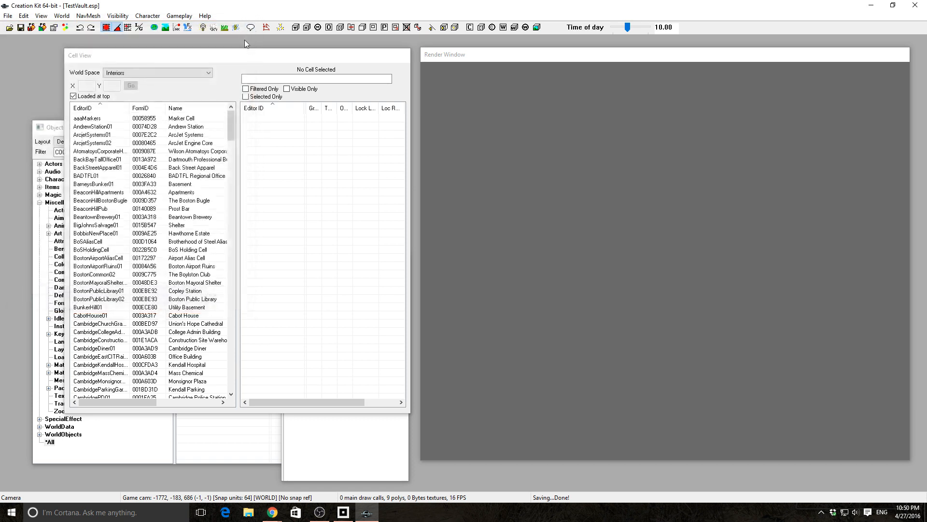
# - Relaunch Fallout 4 through Steam, start playing from the launcher and continue past the title screen
pyautogui.click(42, 29)
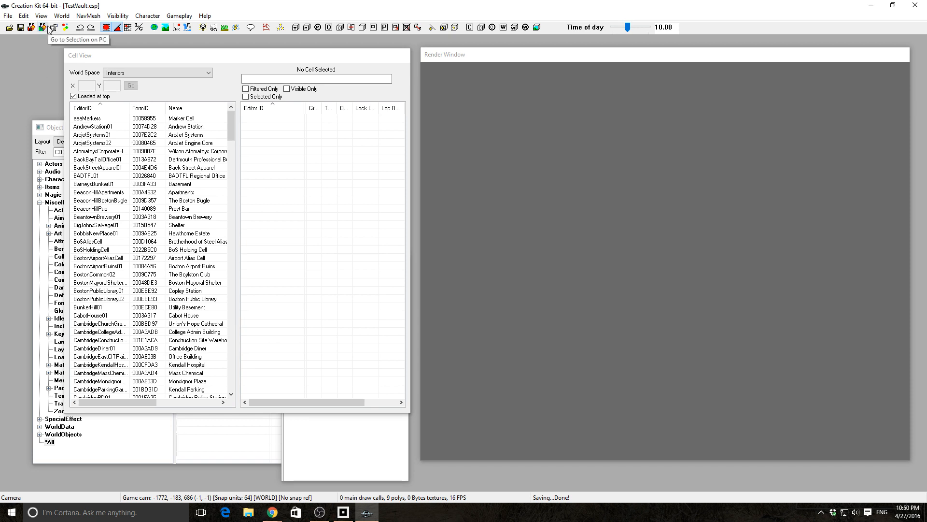
pyautogui.click(821, 512)
pyautogui.rightClick(814, 473)
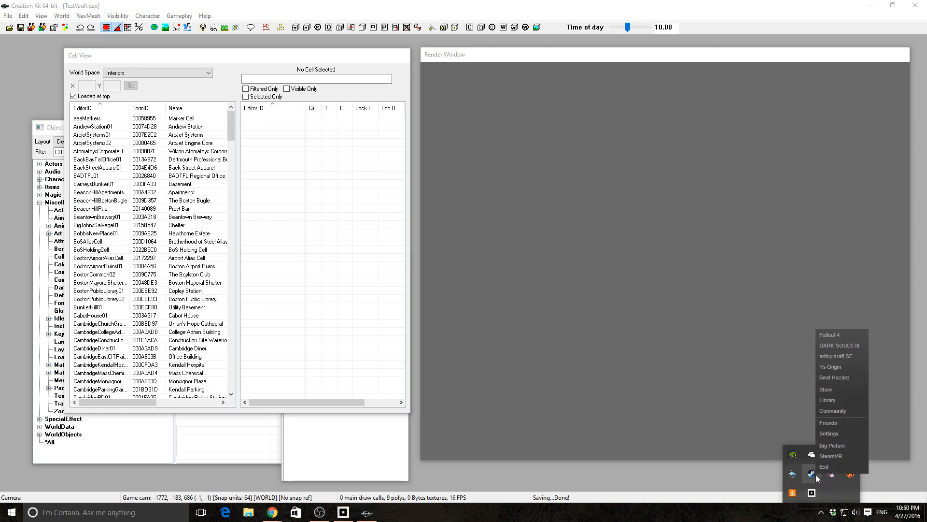
pyautogui.click(829, 334)
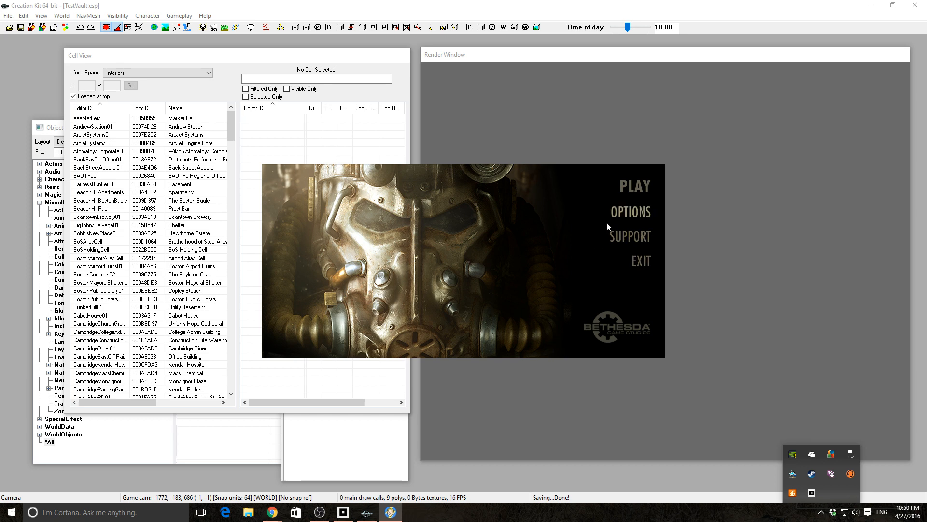
pyautogui.click(628, 186)
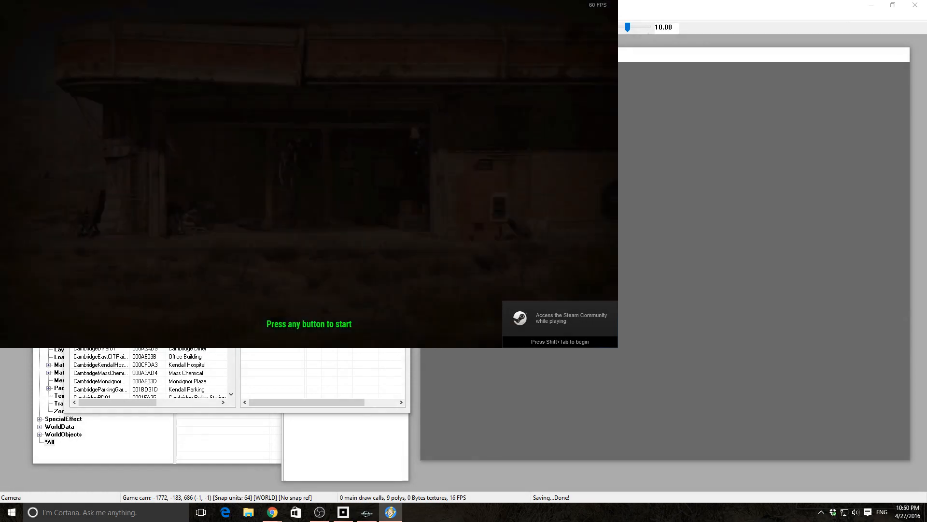
pyautogui.press('Return')
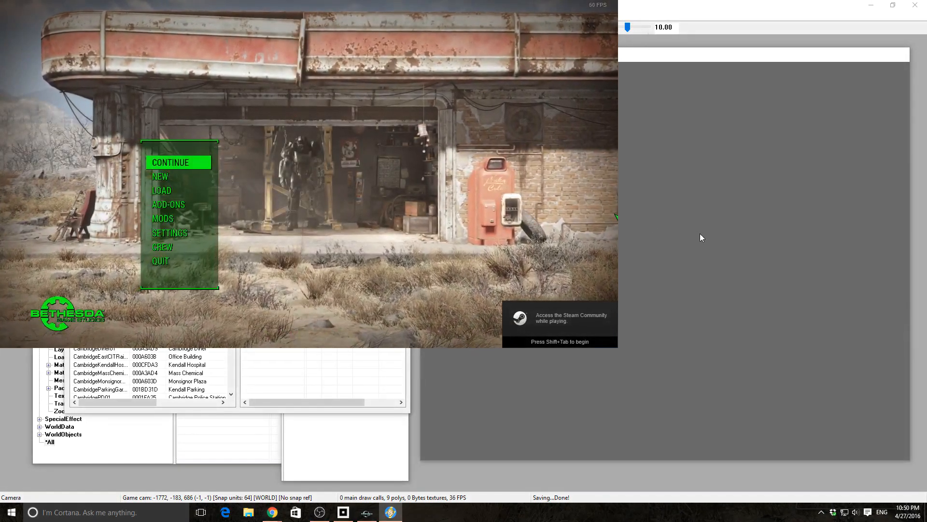
# - Switch to the Creation Kit, try to save TestVault.esp while the game is running, and decline to continue the save
pyautogui.click(702, 237)
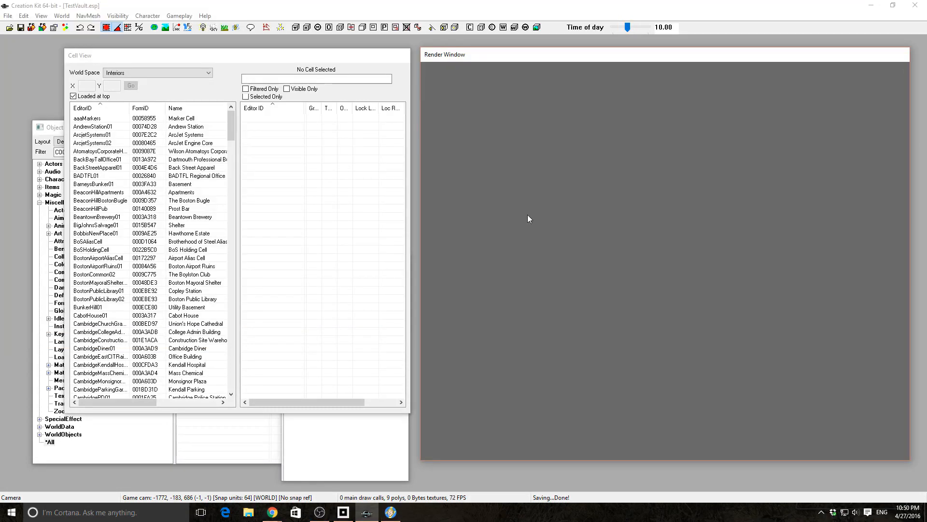
pyautogui.hotkey('ctrl', 's')
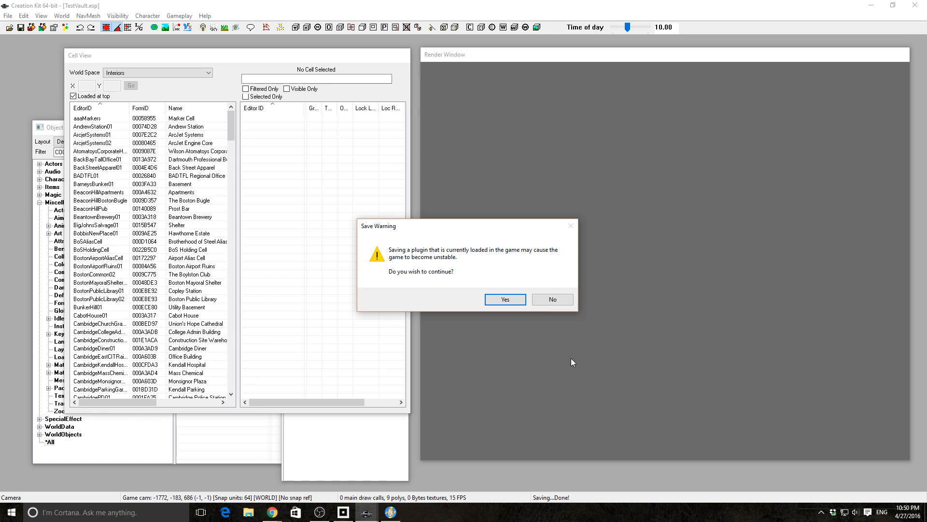
pyautogui.click(558, 304)
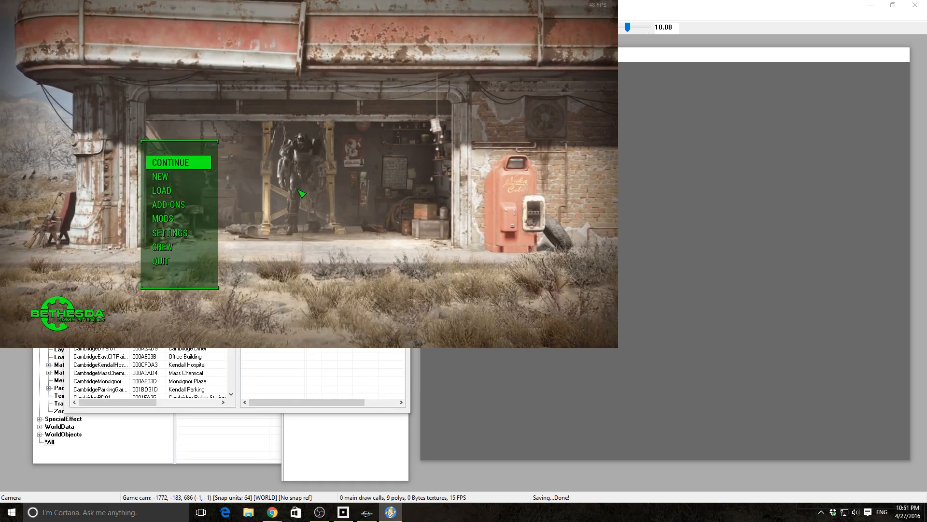
# - Switch back to Fallout 4 and run the console command coc TestVault from the main menu
pyautogui.write('coc')
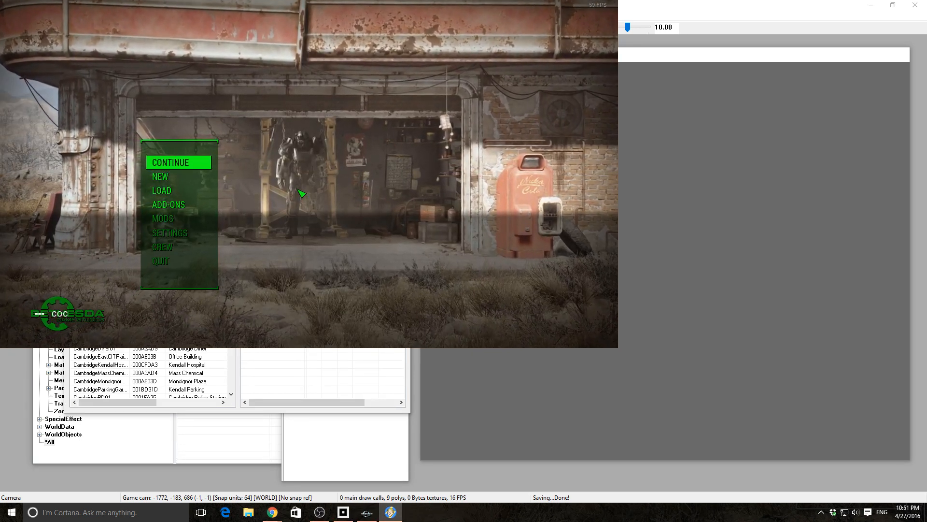
pyautogui.write(' TestVault')
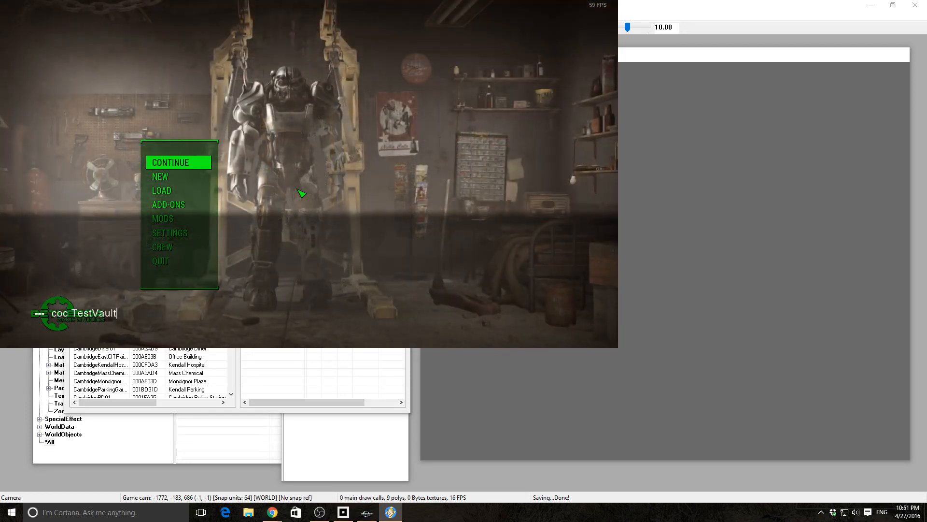
pyautogui.press('Return')
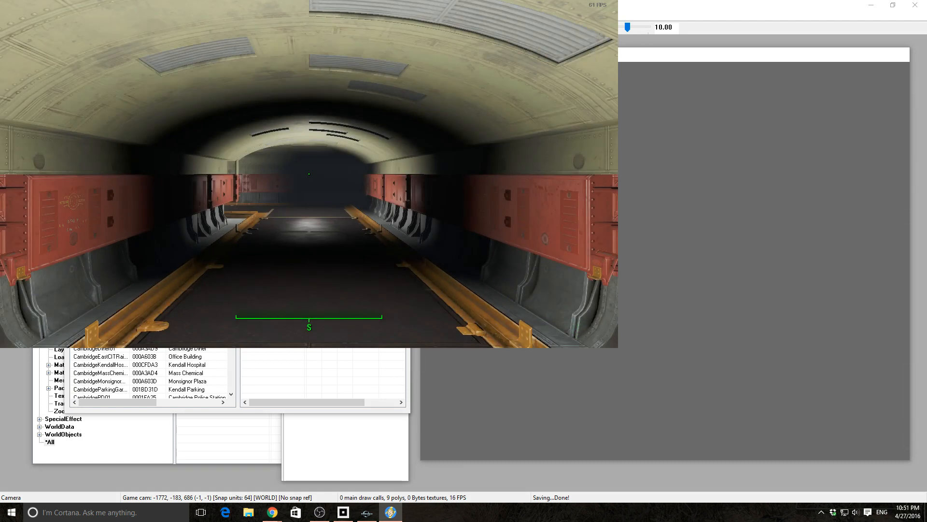
pyautogui.hotkey('alt', 'Tab')
pyautogui.hotkey('alt', 'Tab')
pyautogui.hotkey('alt', 'Tab')
pyautogui.hotkey('alt', 'Tab')
pyautogui.hotkey('alt', 'Tab')
pyautogui.hotkey('alt', 'Tab')
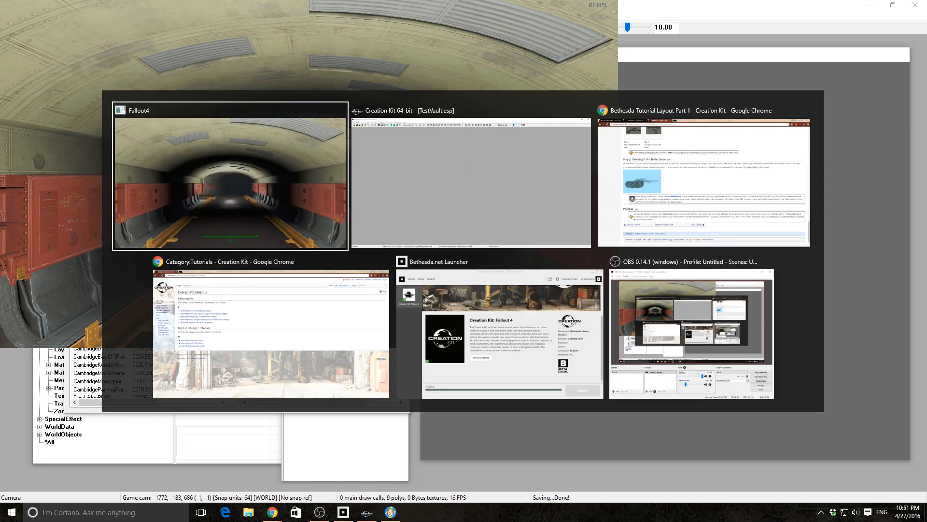
pyautogui.press('Escape')
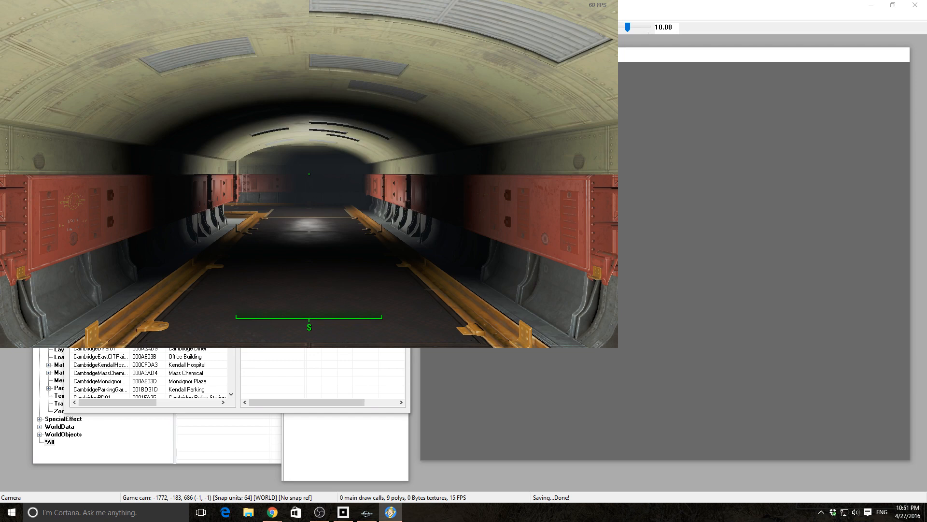
# - Look through the Pip-Boy's status, inventory and data pages, return to the status page and close the Pip-Boy
pyautogui.press('Tab')
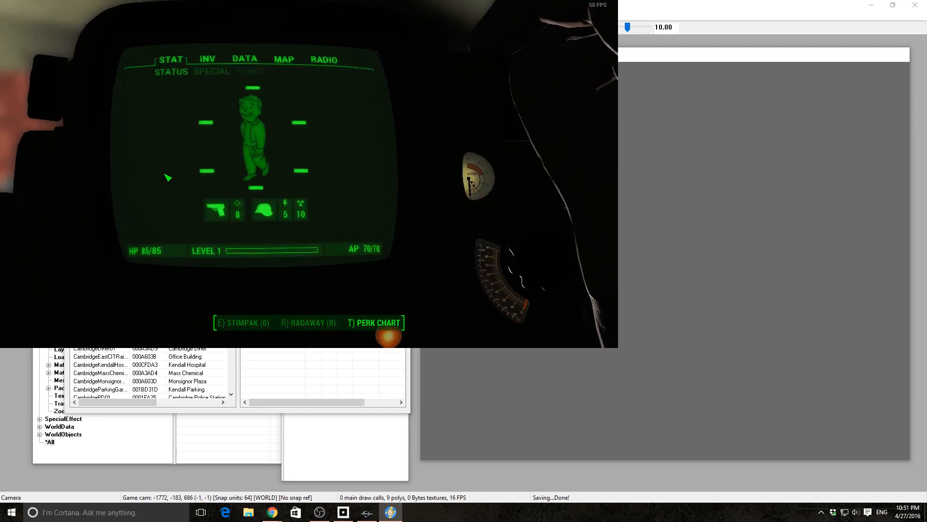
pyautogui.press('Tab')
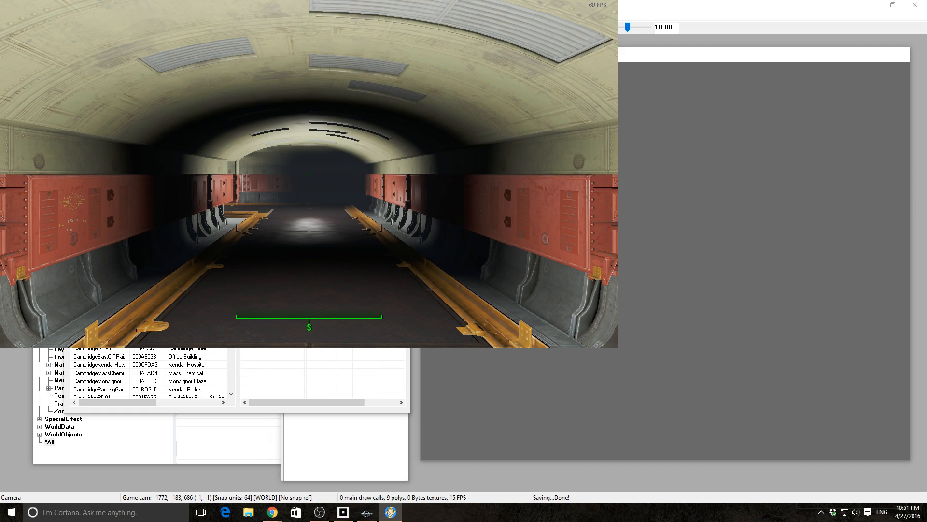
pyautogui.press('Tab')
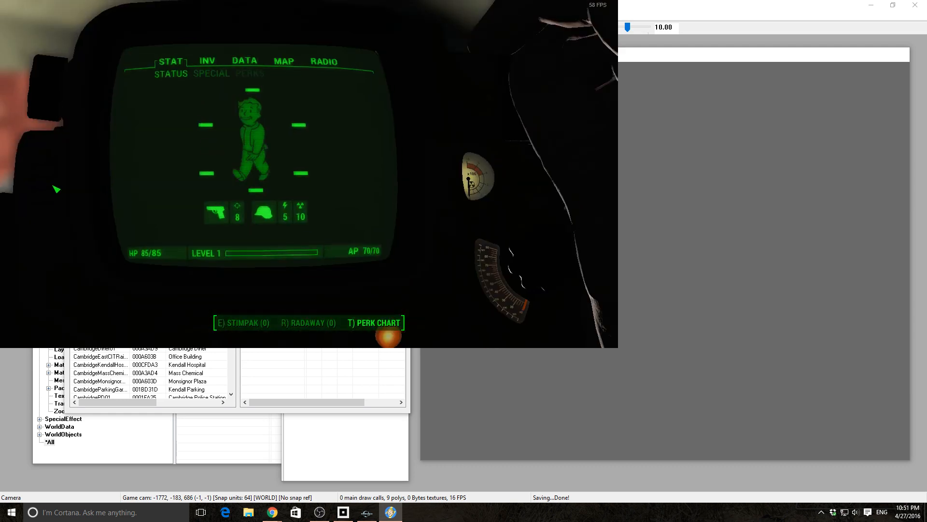
pyautogui.click(208, 60)
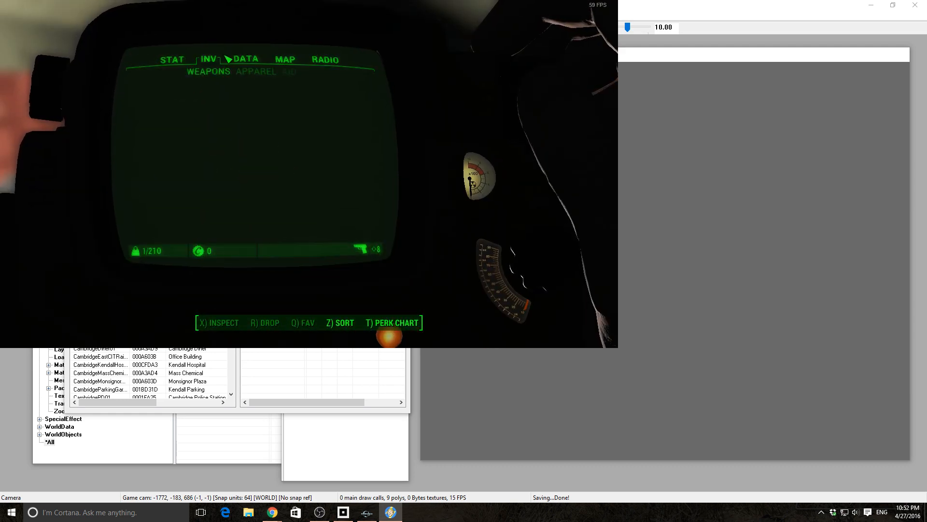
pyautogui.click(242, 59)
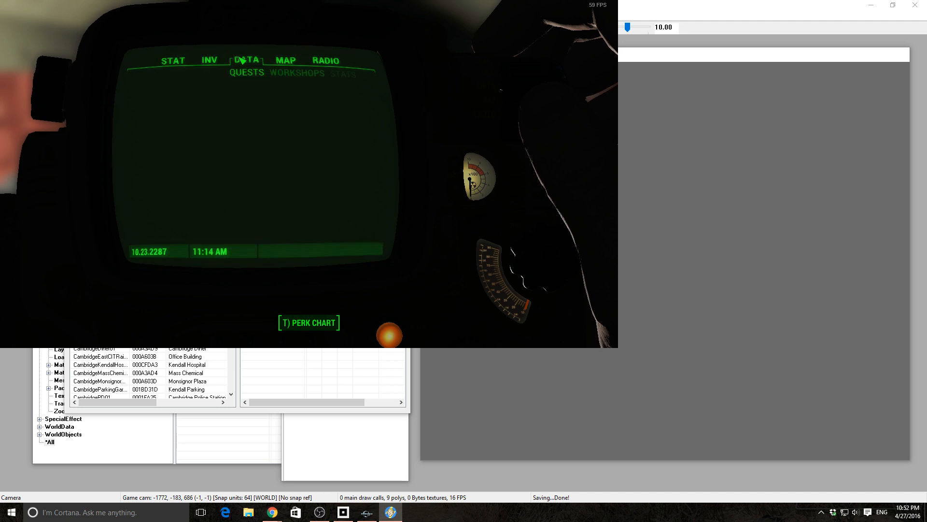
pyautogui.click(170, 62)
pyautogui.press('Tab')
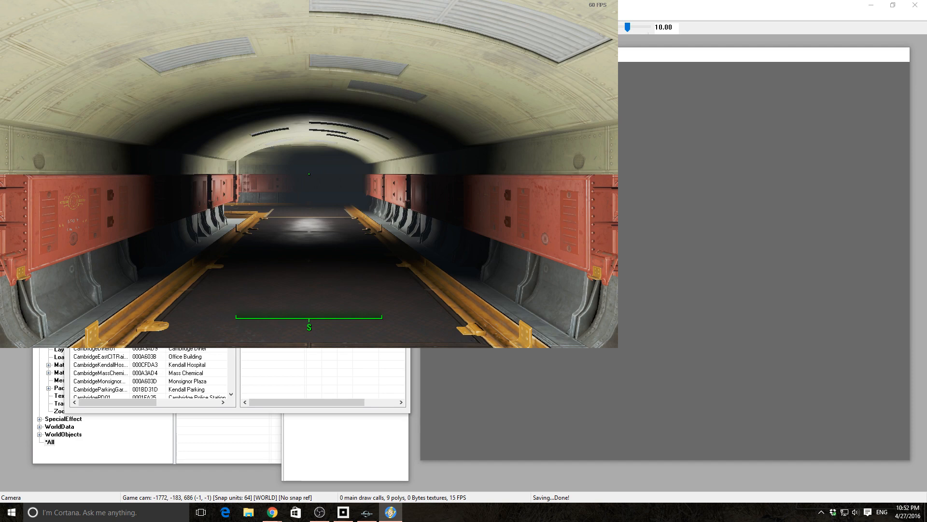
# - Enter the targeting mode in the vault corridor and return to normal play
pyautogui.press('v')
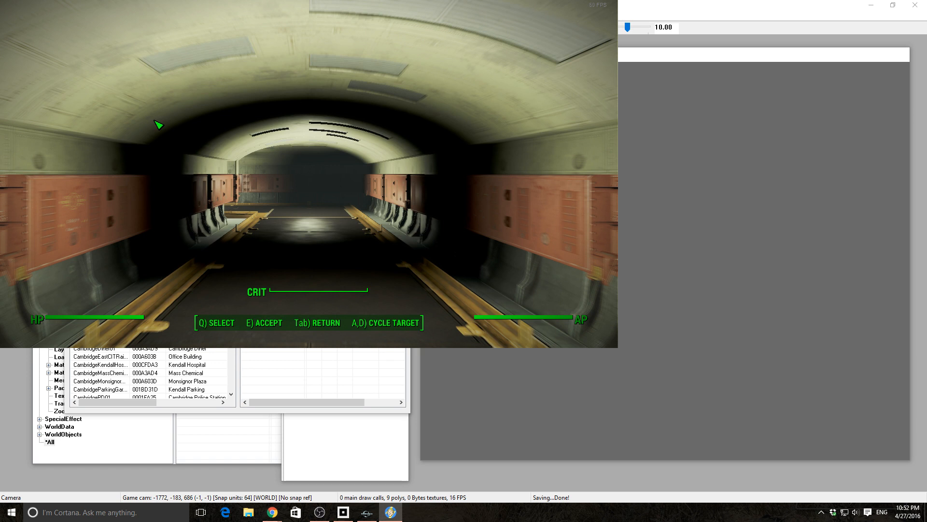
pyautogui.press('Escape')
pyautogui.press('Escape')
pyautogui.click(305, 323)
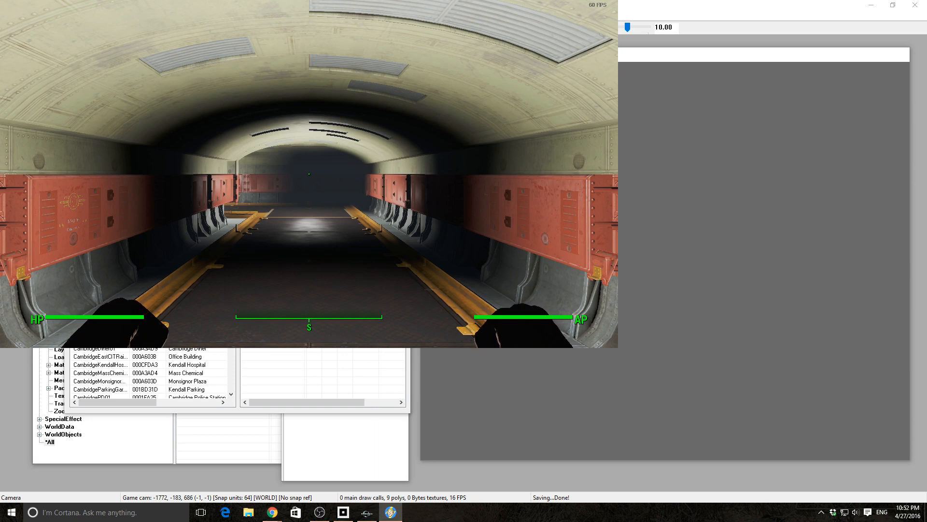
# - Quit the current game to the main menu and confirm losing unsaved progress
pyautogui.press('Escape')
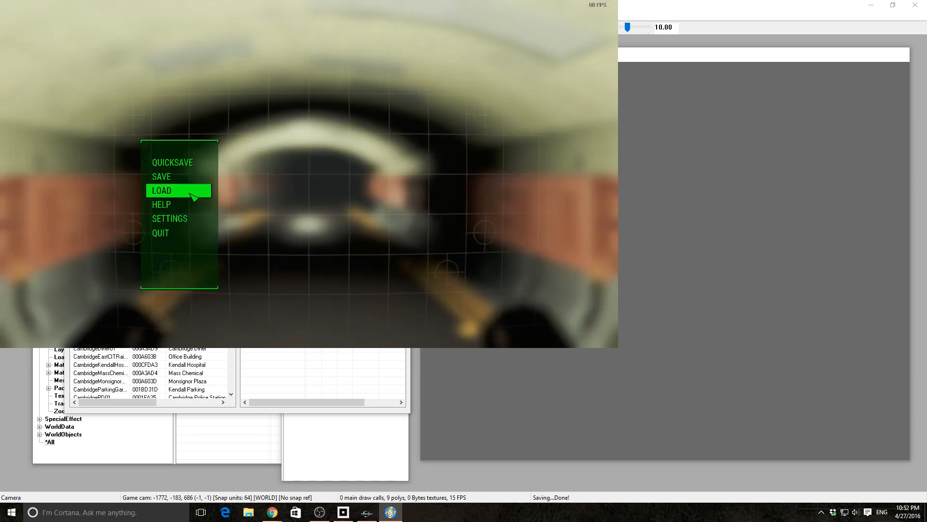
pyautogui.click(180, 233)
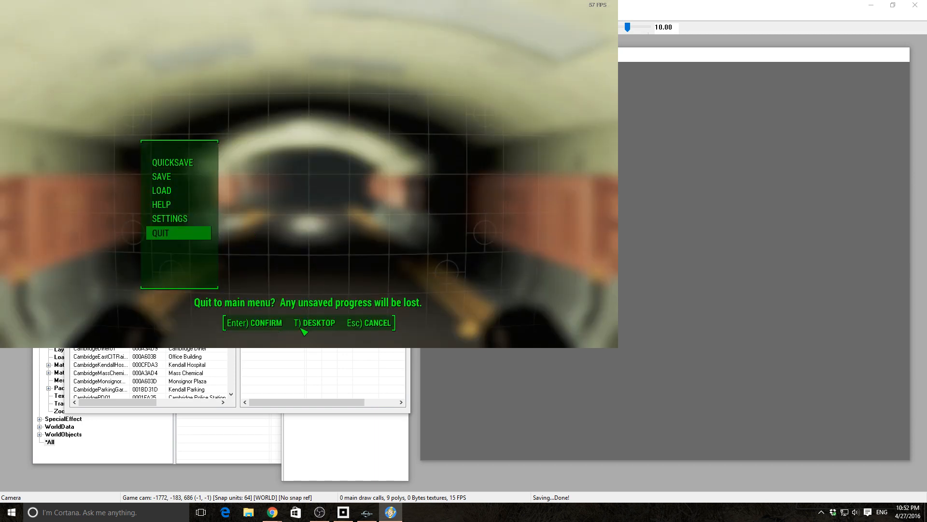
pyautogui.click(265, 328)
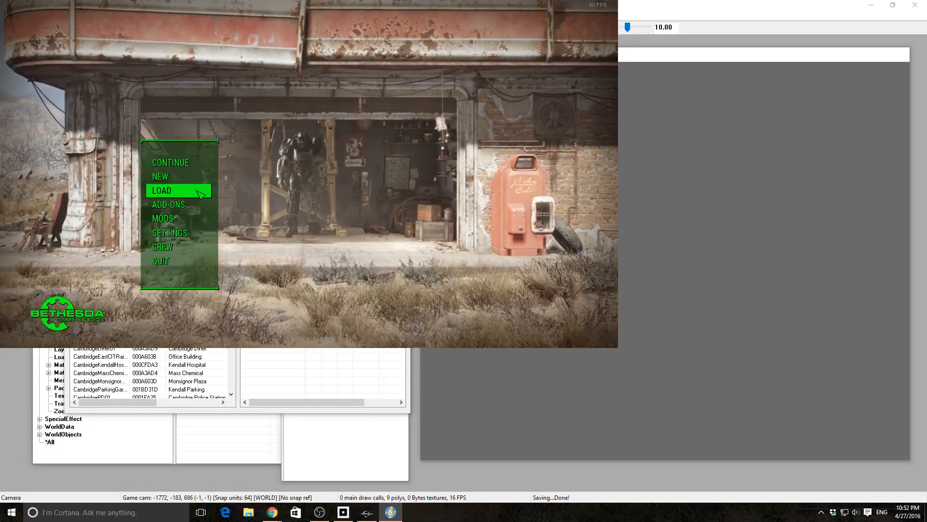
# - Load the TestVault interior again through the console and walk along the corridor into the large room
pyautogui.press('`')
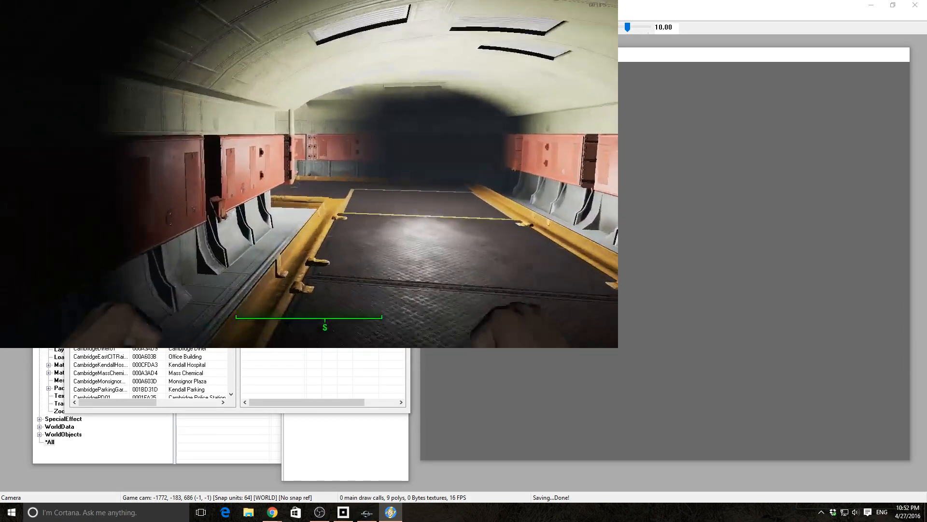
pyautogui.press('w')
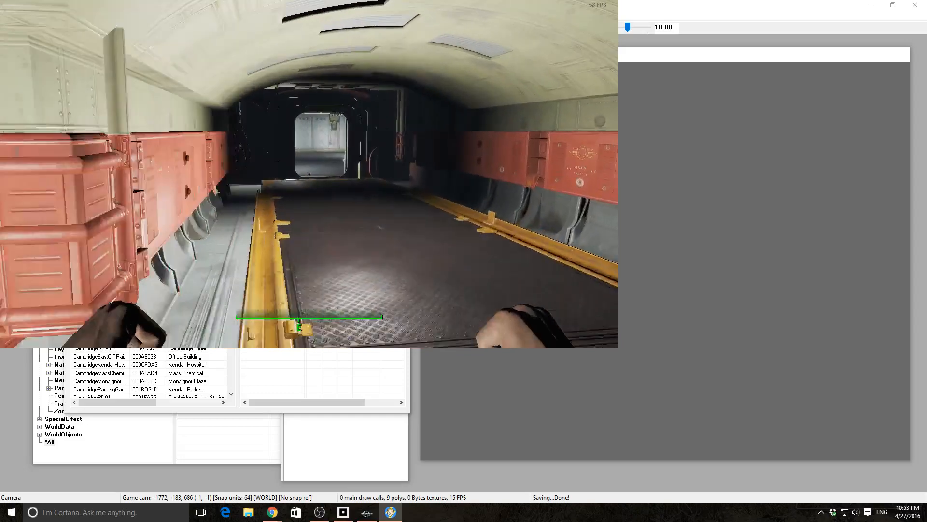
pyautogui.press('w')
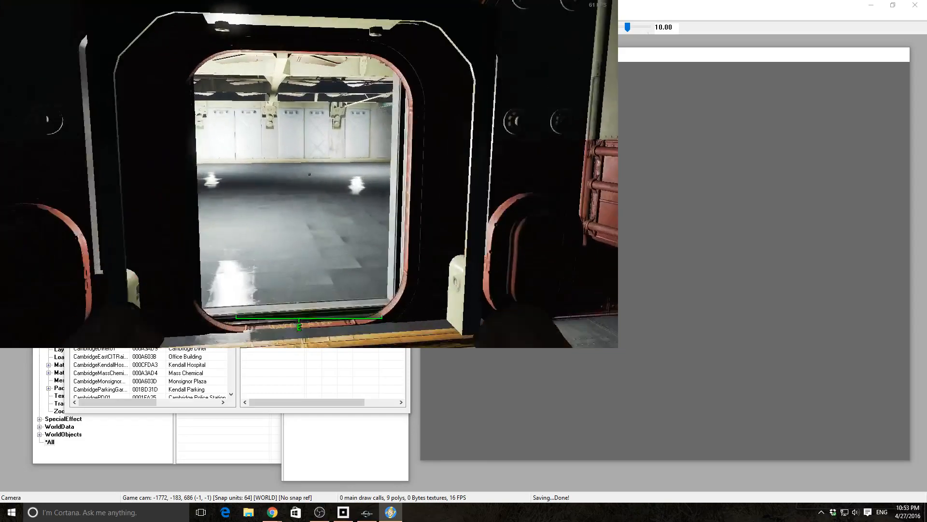
pyautogui.press('w')
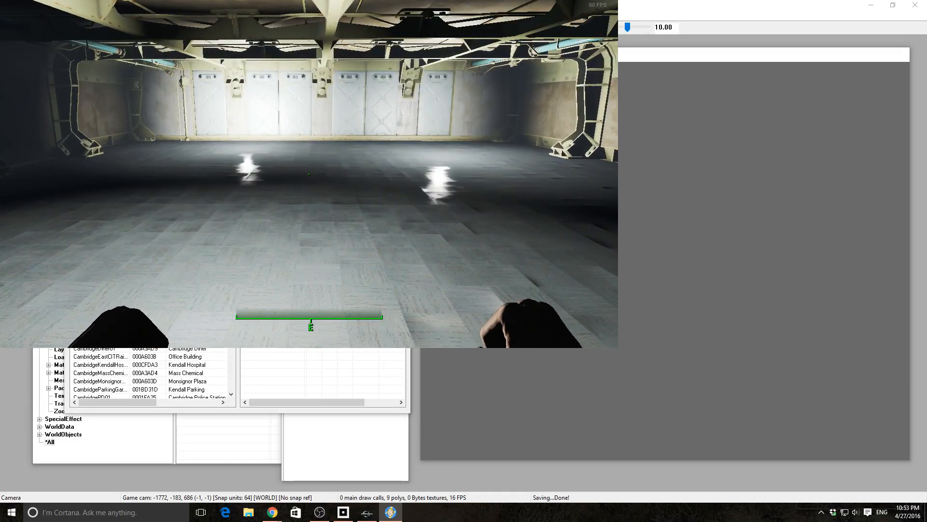
# - Switch to the Creation Kit and load the TestVault interior cell into the Render Window, showing the large room
pyautogui.hotkey('alt', 'Tab')
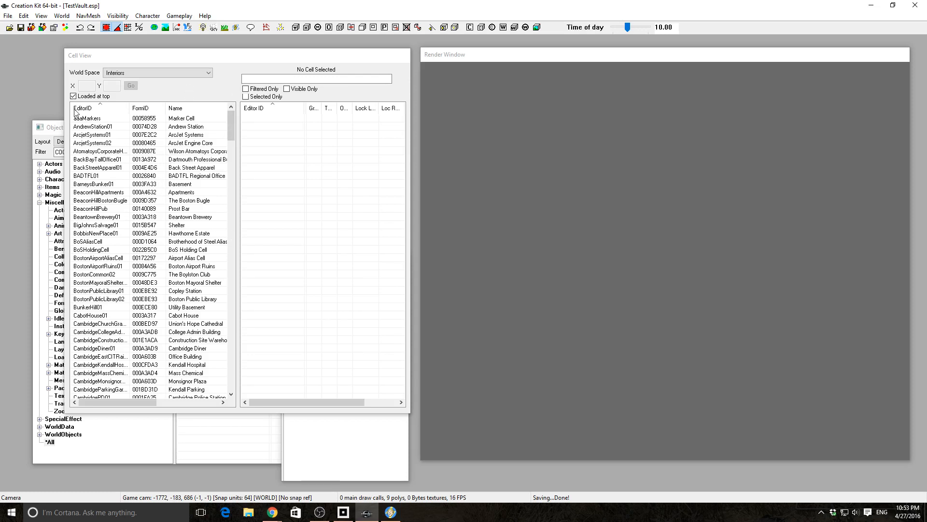
pyautogui.click(95, 127)
pyautogui.press('t')
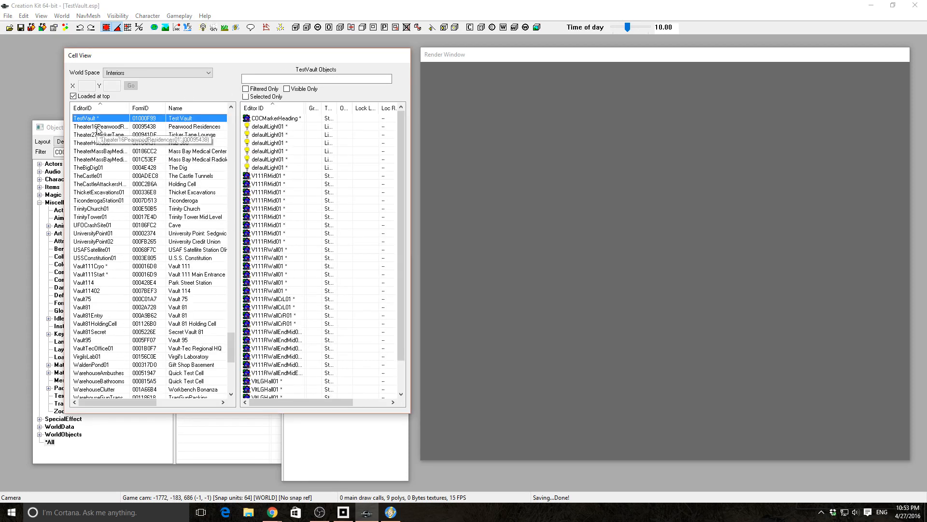
pyautogui.doubleClick(96, 118)
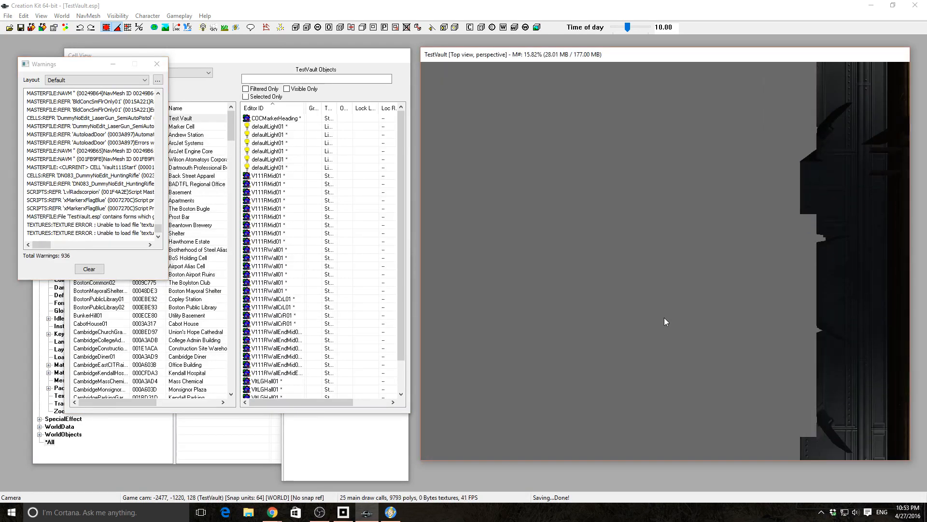
pyautogui.scroll(-3, 562, 333)
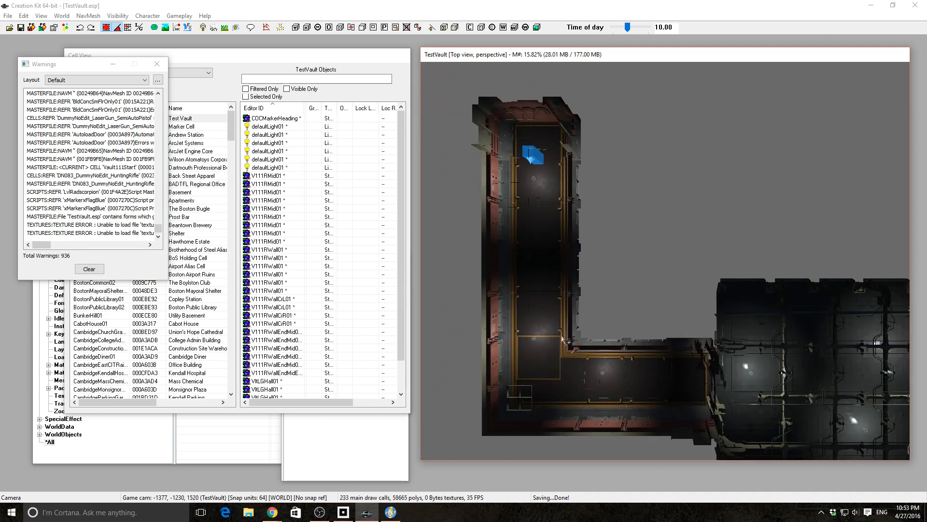
pyautogui.keyDown('shift'); pyautogui.moveTo(562, 336); pyautogui.dragTo(533, 202, button='middle'); pyautogui.keyUp('shift')
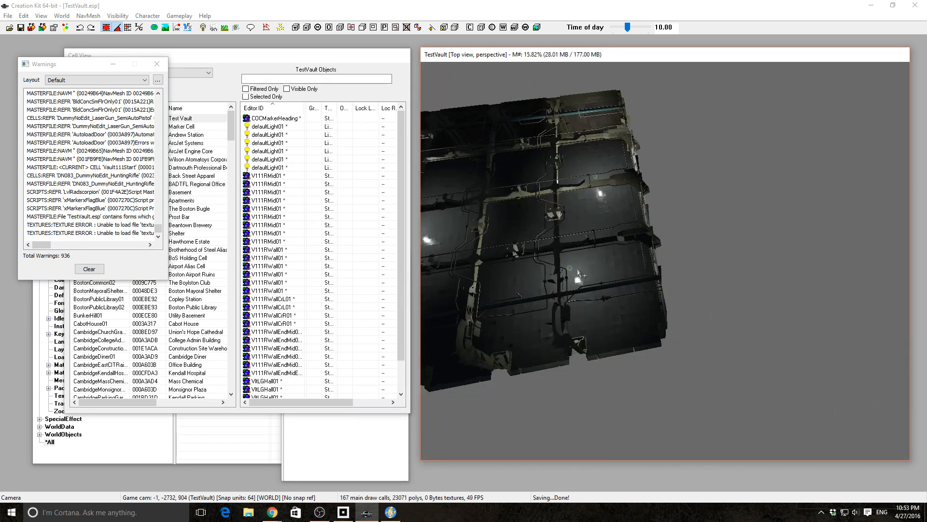
pyautogui.keyDown('shift'); pyautogui.moveTo(578, 269); pyautogui.dragTo(613, 271, button='middle'); pyautogui.keyUp('shift')
pyautogui.scroll(6, 613, 271)
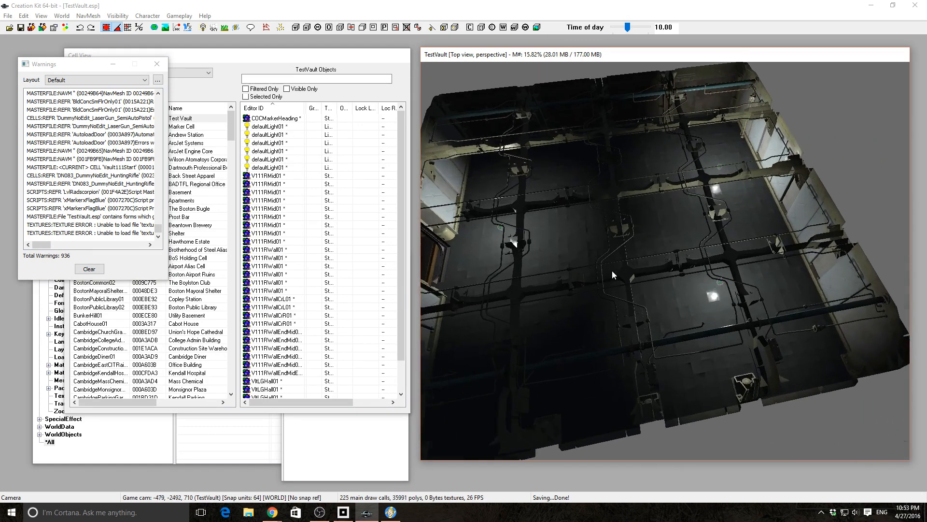
pyautogui.scroll(-2, 546, 273)
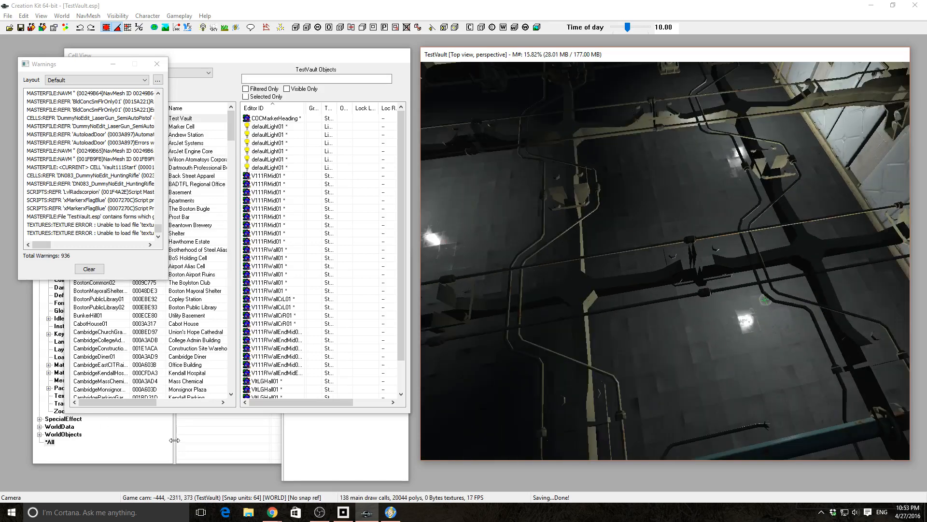
# - Clear and close the Warnings window, and bring the Object Window to the front, clear of the Render Window
pyautogui.click(91, 273)
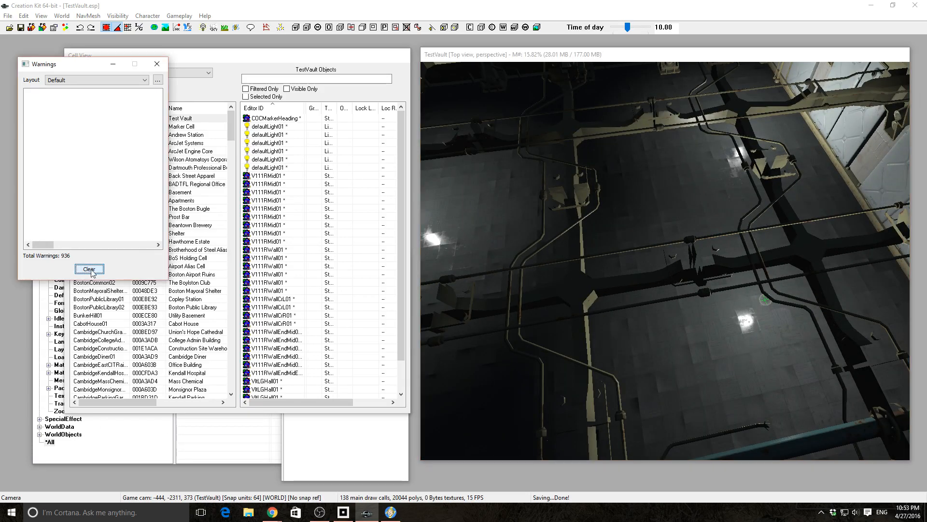
pyautogui.click(157, 64)
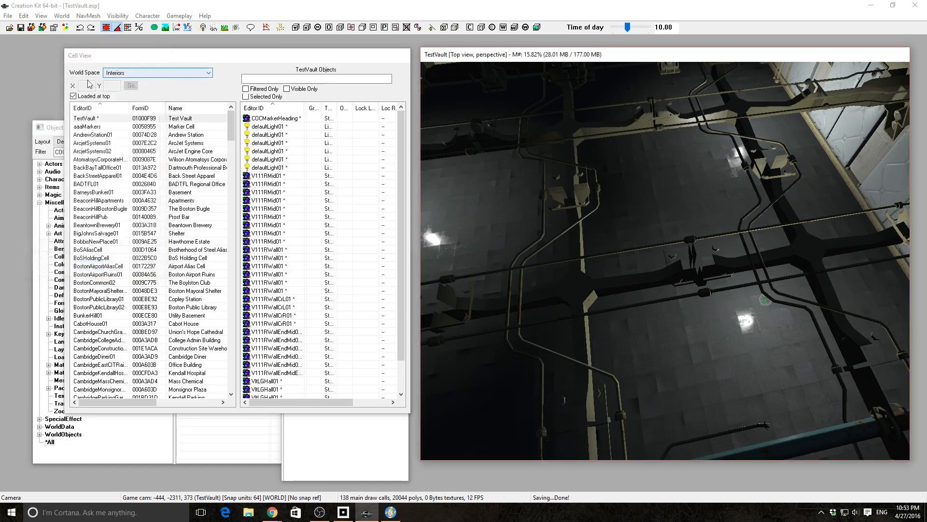
pyautogui.click(53, 128)
pyautogui.moveTo(85, 131); pyautogui.dragTo(73, 83)
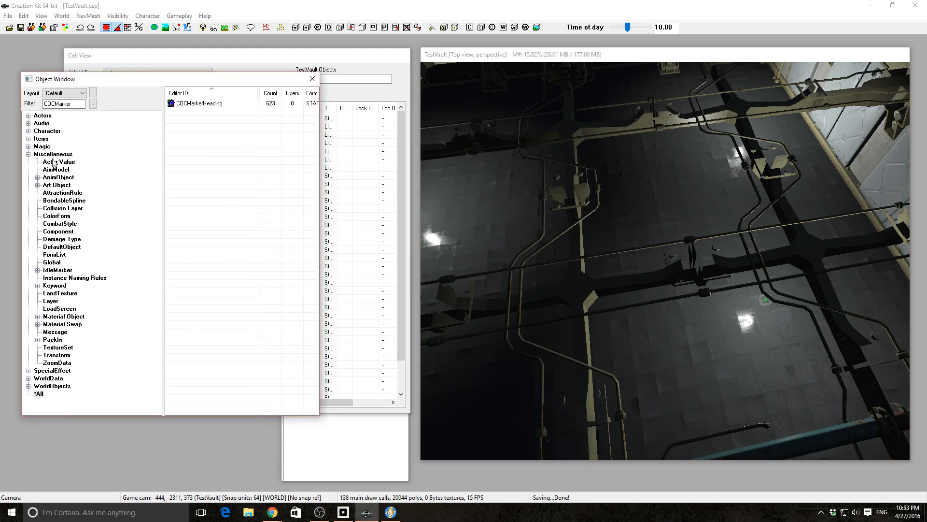
# - Expand the object categories Items, Weapon, Default and Weapons, and select the BaseballBat category
pyautogui.click(29, 139)
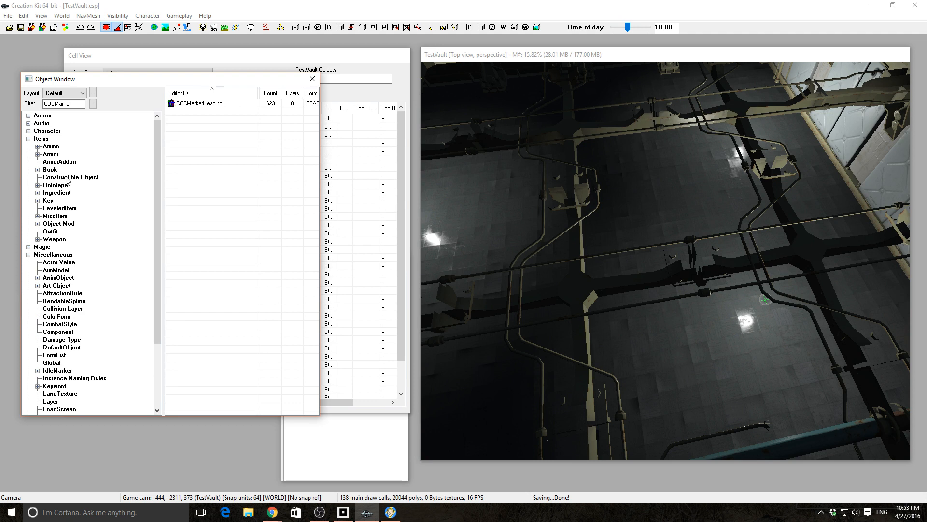
pyautogui.click(38, 239)
pyautogui.click(54, 240)
pyautogui.click(54, 247)
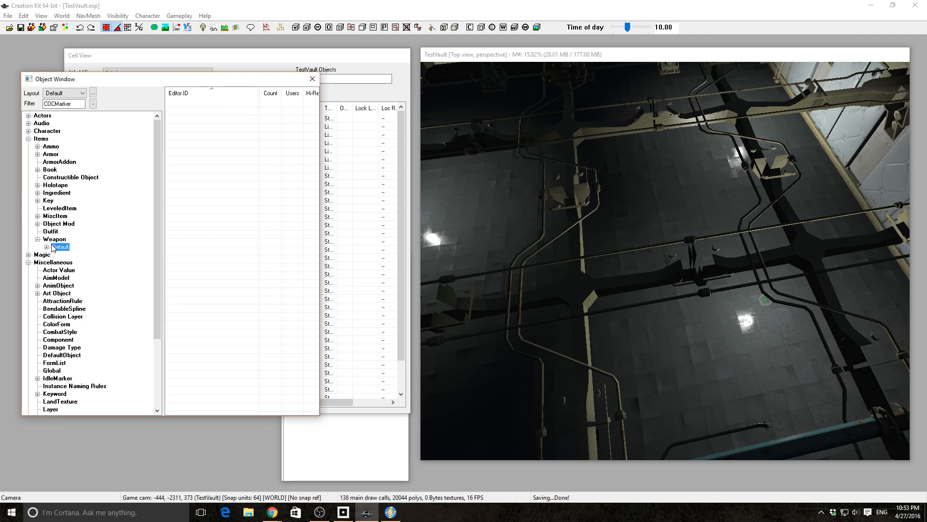
pyautogui.click(47, 246)
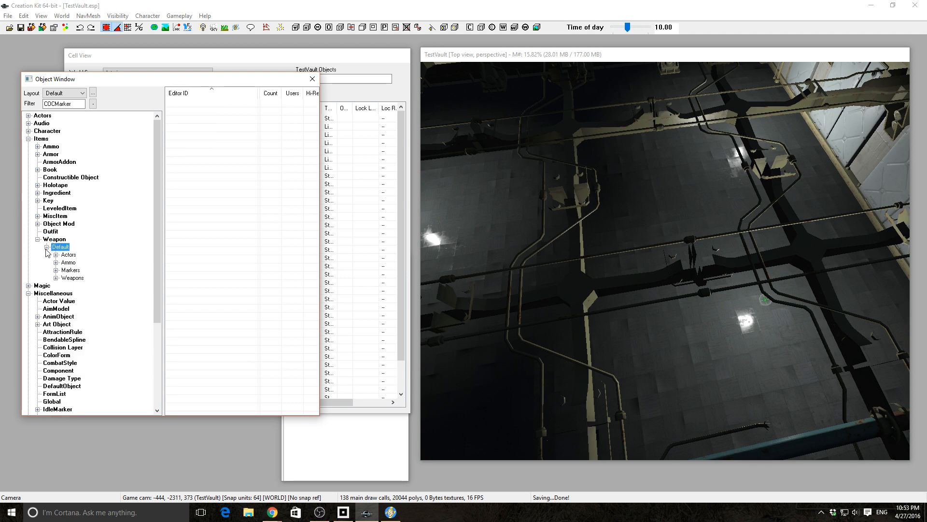
pyautogui.click(56, 279)
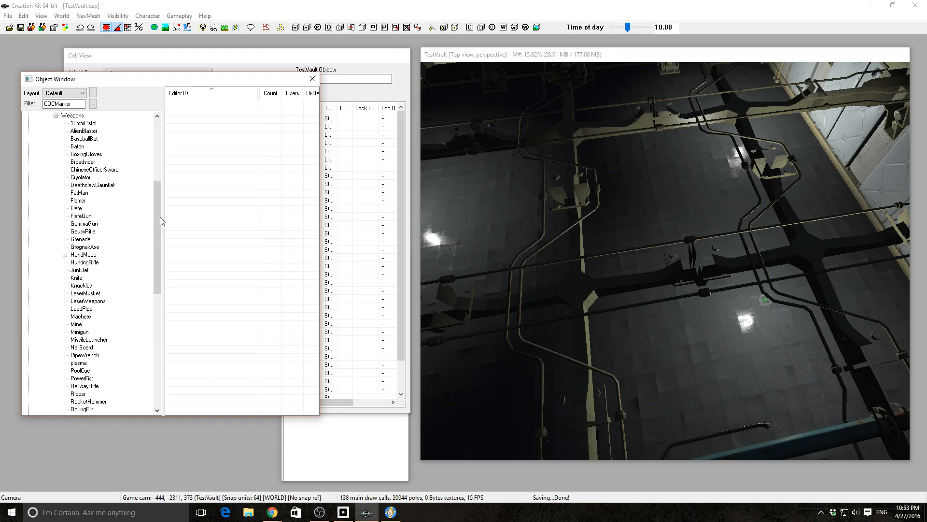
pyautogui.moveTo(156, 238); pyautogui.dragTo(158, 216)
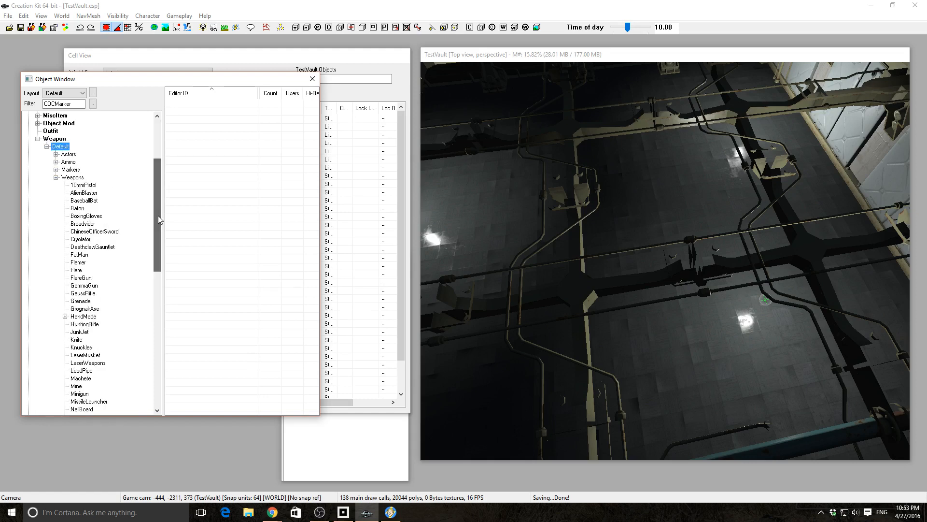
pyautogui.click(91, 202)
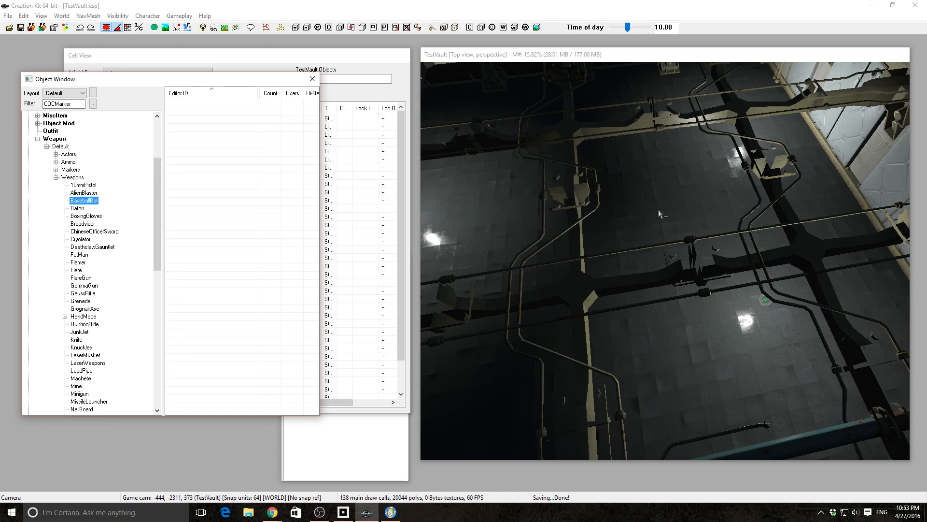
# - Select a floor tile in the large room and frame its bare surface up close in the Render Window
pyautogui.click(688, 207)
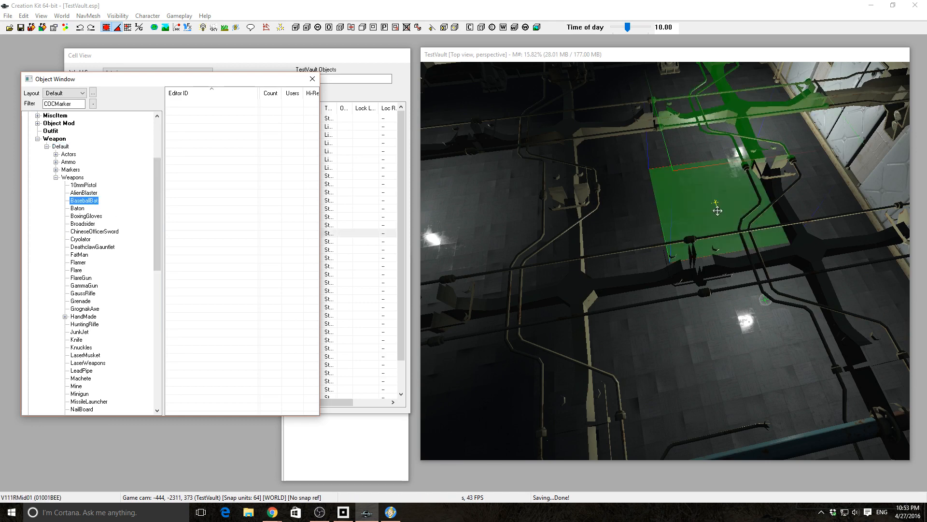
pyautogui.scroll(5, 719, 205)
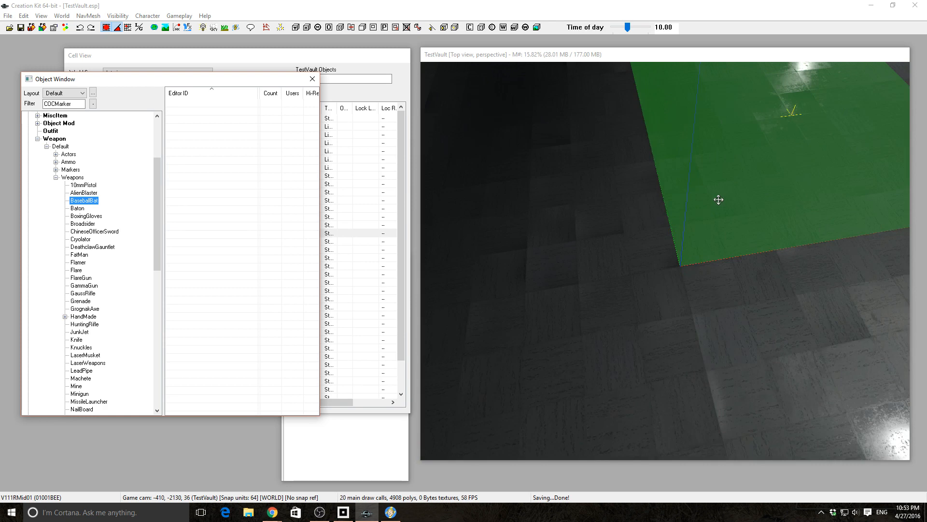
pyautogui.moveTo(719, 200)
pyautogui.keyDown('shift'); pyautogui.mouseDown(button='middle')
pyautogui.moveTo(715, 180)
pyautogui.moveTo(690, 179)
pyautogui.moveTo(689, 192)
pyautogui.mouseUp(button='middle'); pyautogui.keyUp('shift')
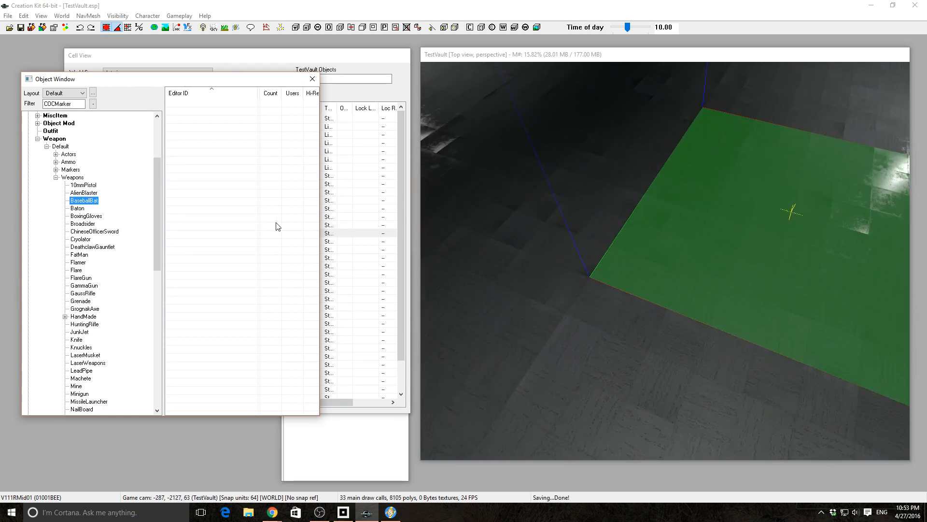
# - Check the TestVault object list in the Cell View, and return to the Object Window
pyautogui.click(363, 70)
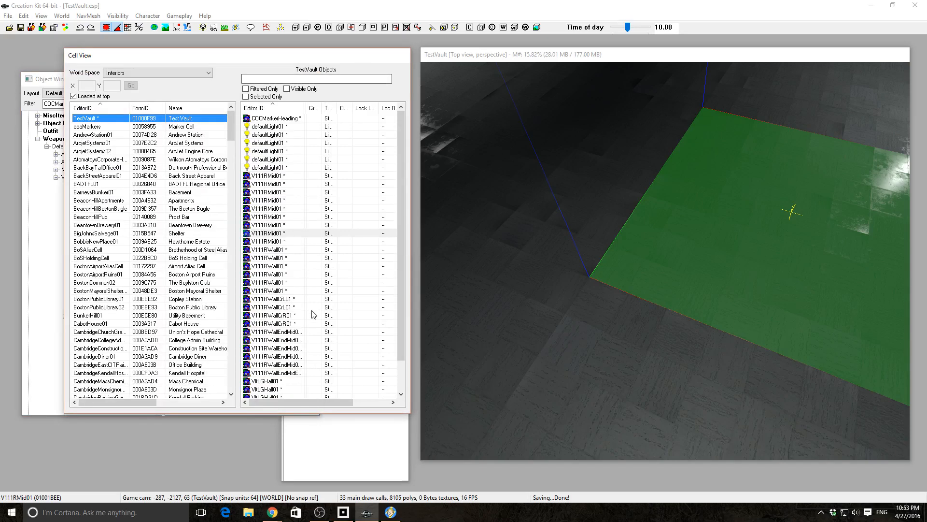
pyautogui.scroll(2, 314, 307)
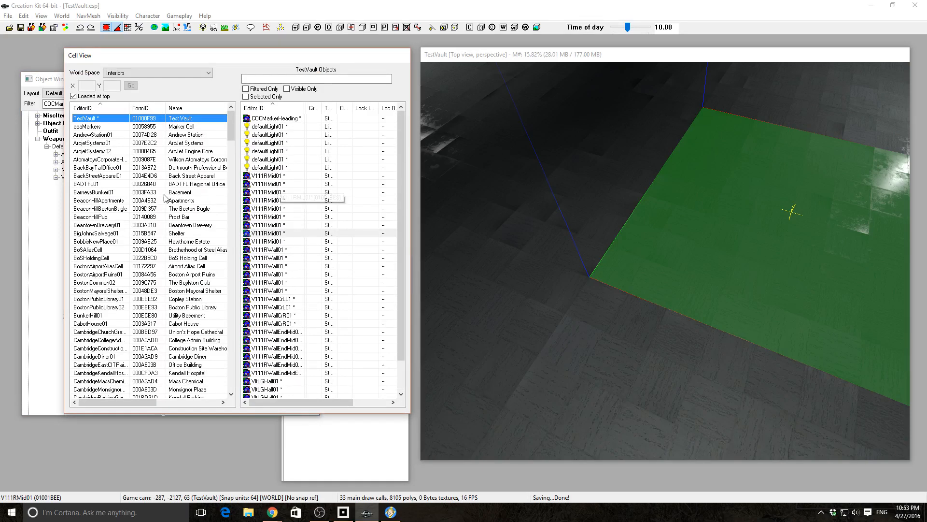
pyautogui.click(54, 215)
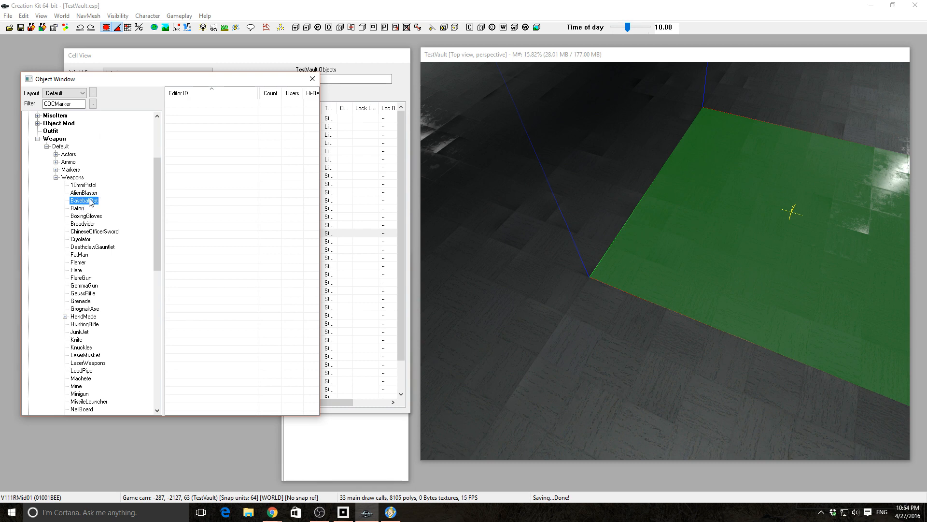
# - Check the ChineseOfficerSword category and the FatMan category under Ammo for weapon objects
pyautogui.click(93, 232)
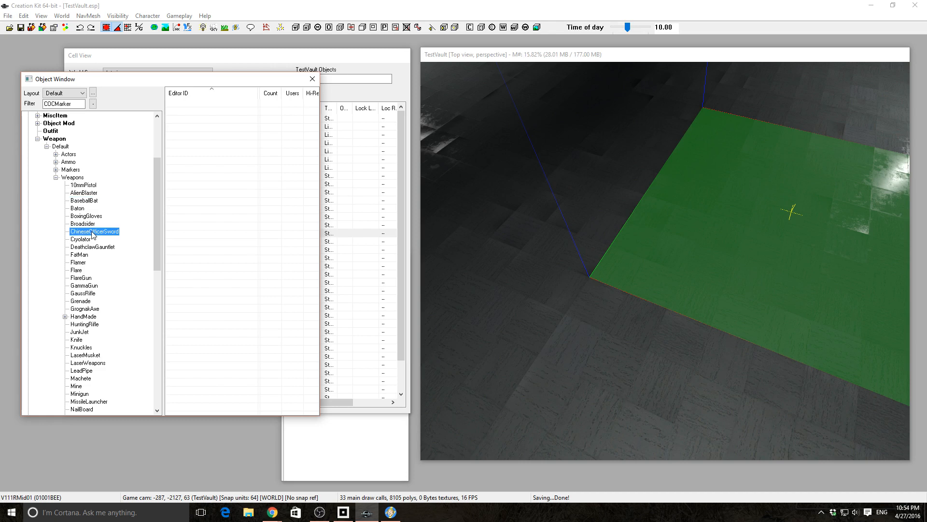
pyautogui.click(56, 163)
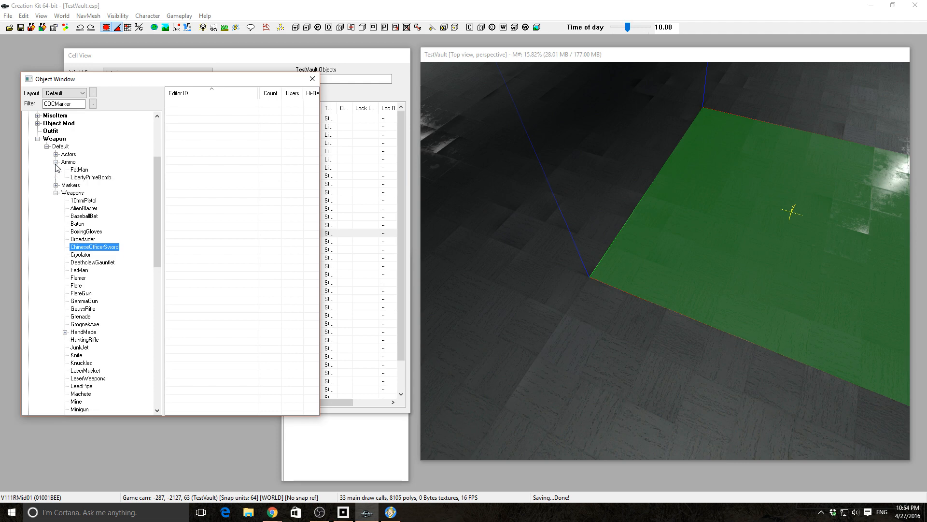
pyautogui.click(79, 170)
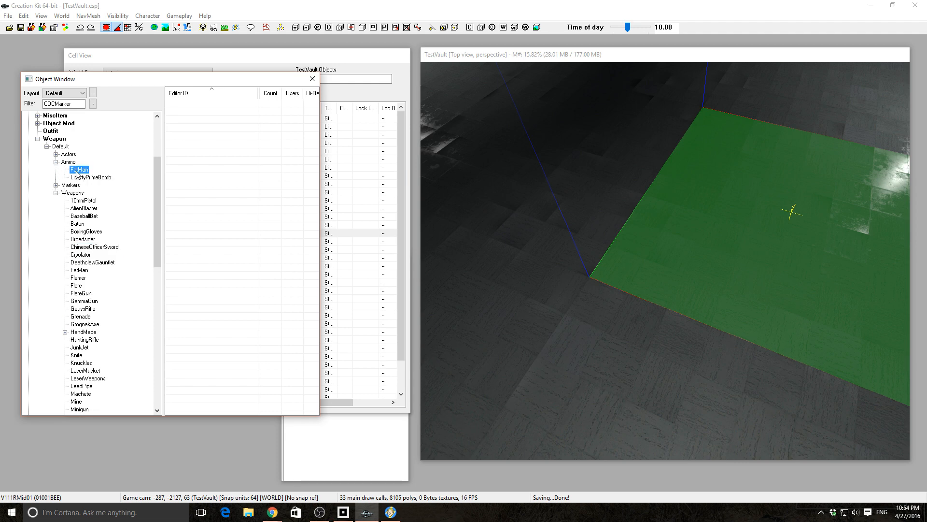
pyautogui.click(554, 311)
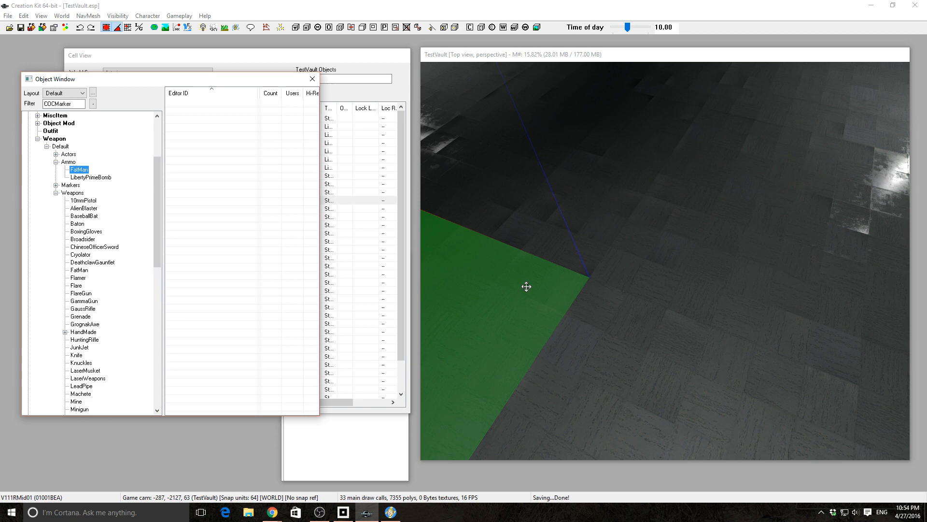
pyautogui.click(631, 296)
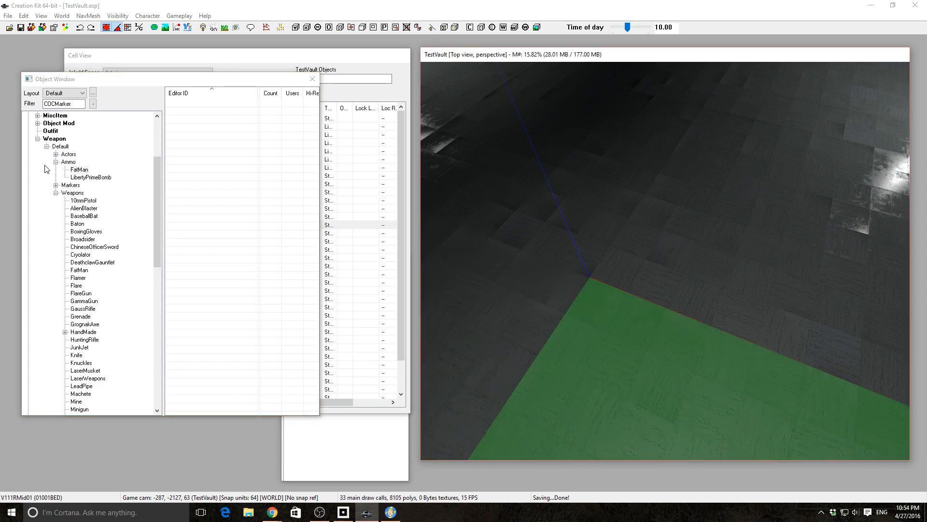
# - Collapse the Weapons category and look through Magic, expanding Spell and Potion with its Actors, Landscape and Props groups
pyautogui.click(56, 193)
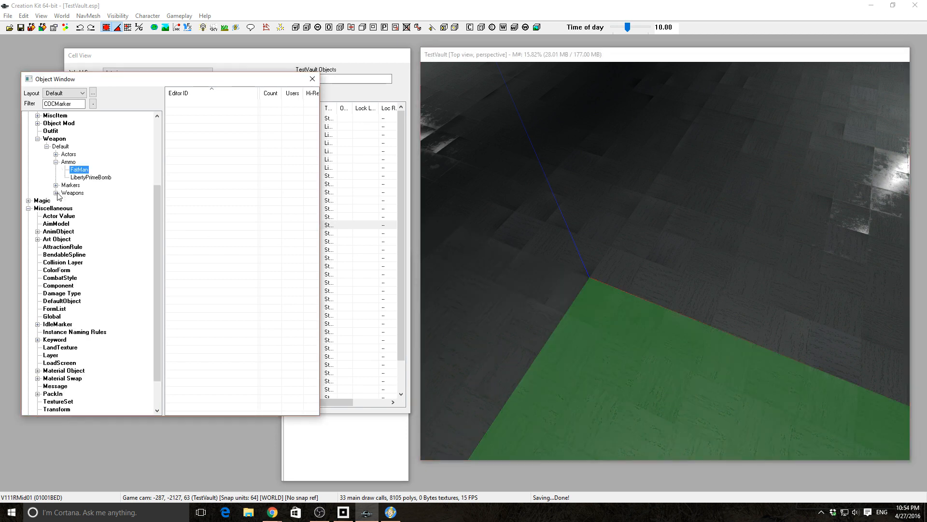
pyautogui.click(29, 201)
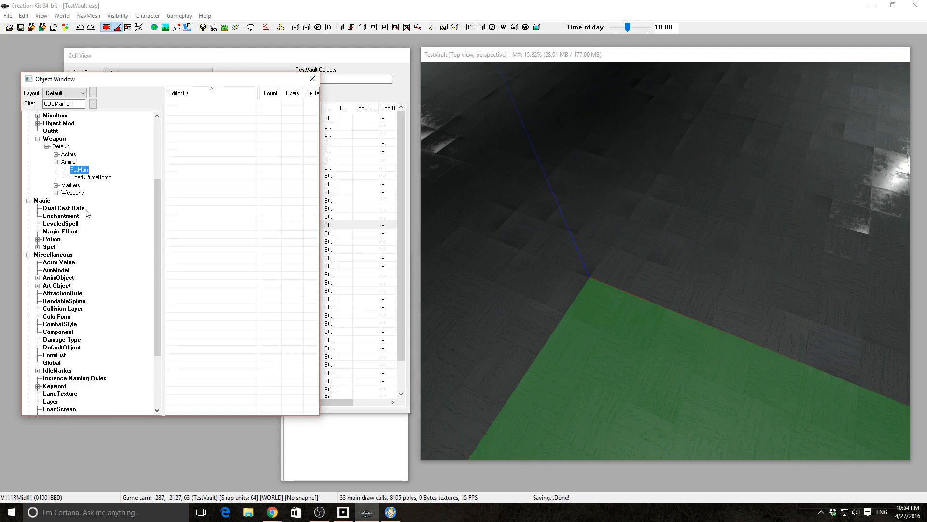
pyautogui.click(37, 247)
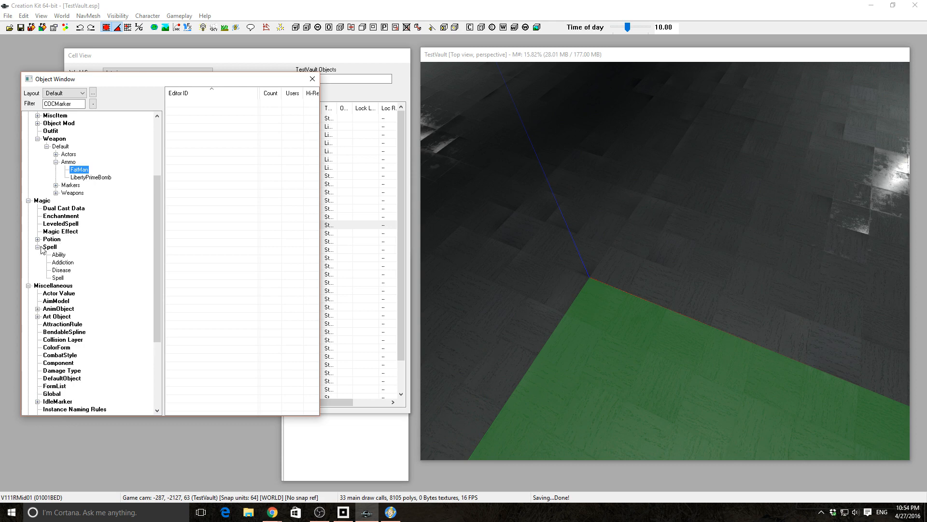
pyautogui.click(37, 239)
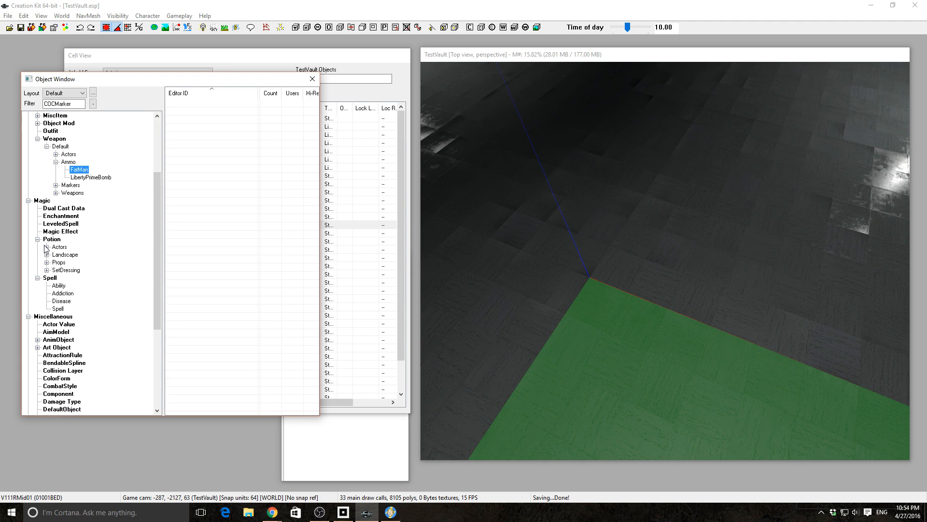
pyautogui.click(46, 247)
pyautogui.click(47, 262)
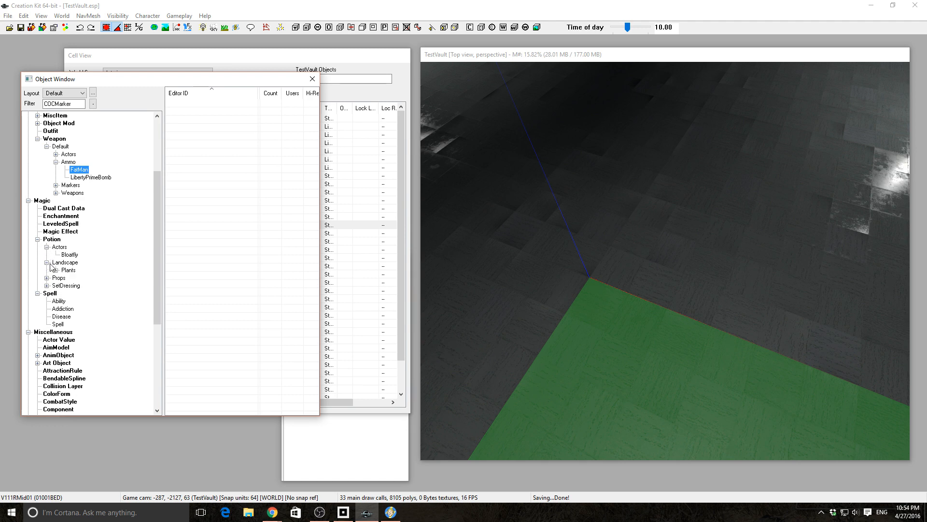
pyautogui.click(47, 278)
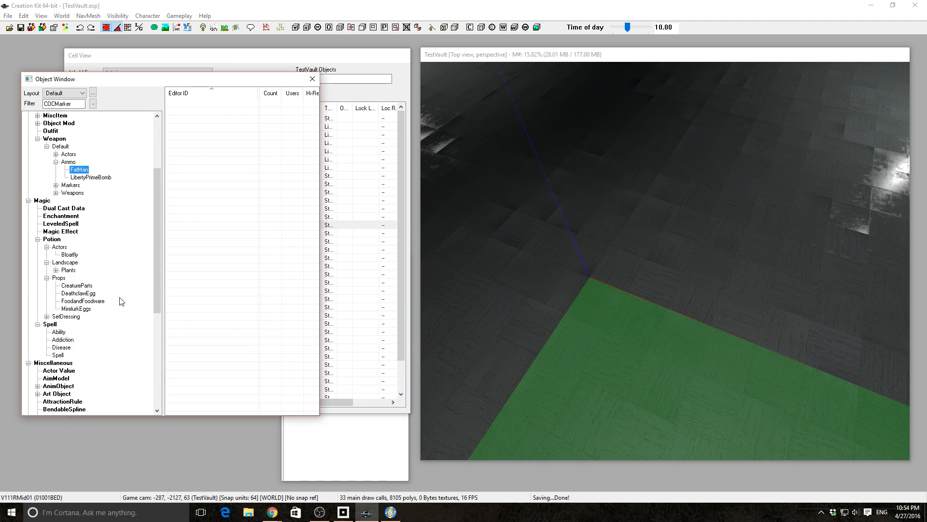
# - Check the Dual Cast Data category and look through the rest of the object category tree
pyautogui.click(54, 209)
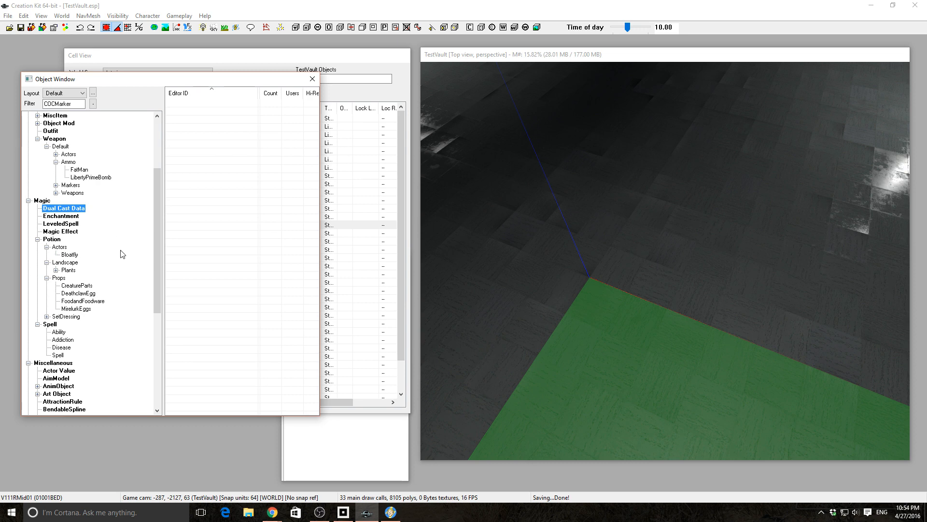
pyautogui.scroll(-4, 124, 258)
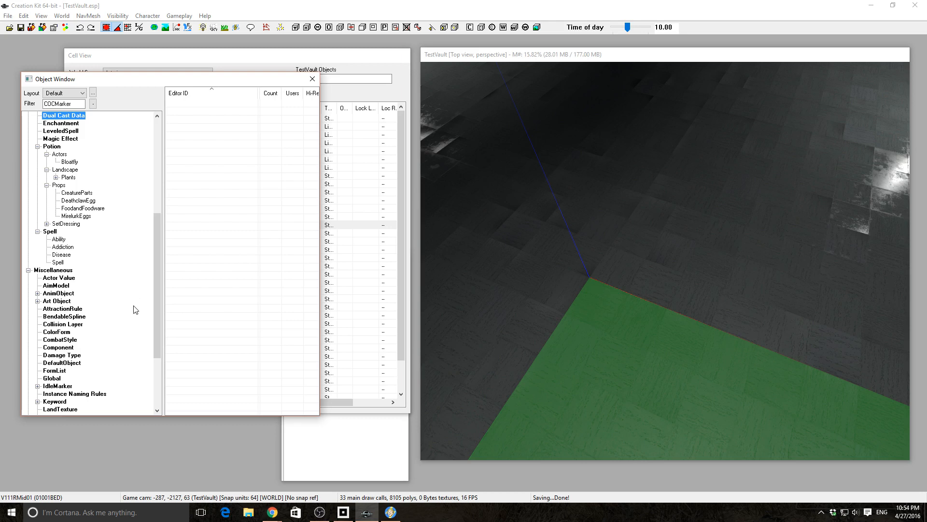
pyautogui.scroll(-4, 136, 310)
pyautogui.scroll(10, 134, 309)
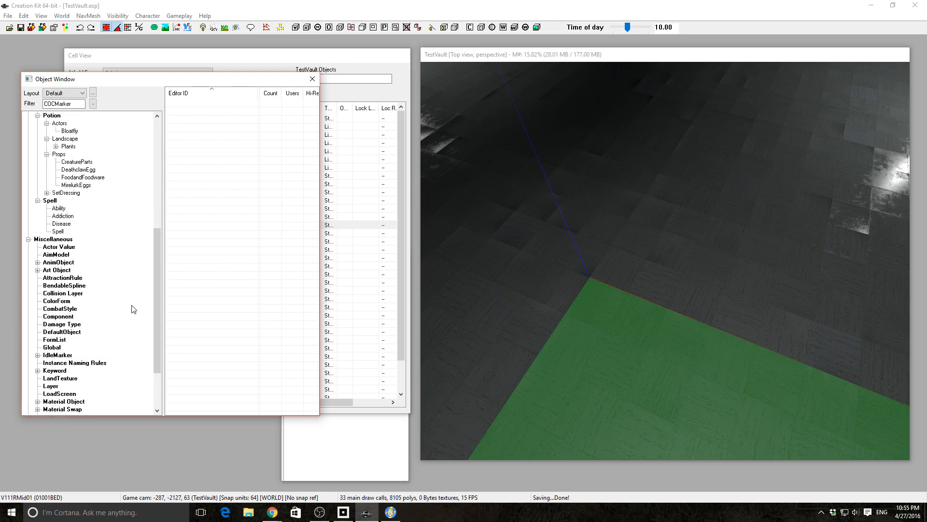
pyautogui.scroll(3, 133, 308)
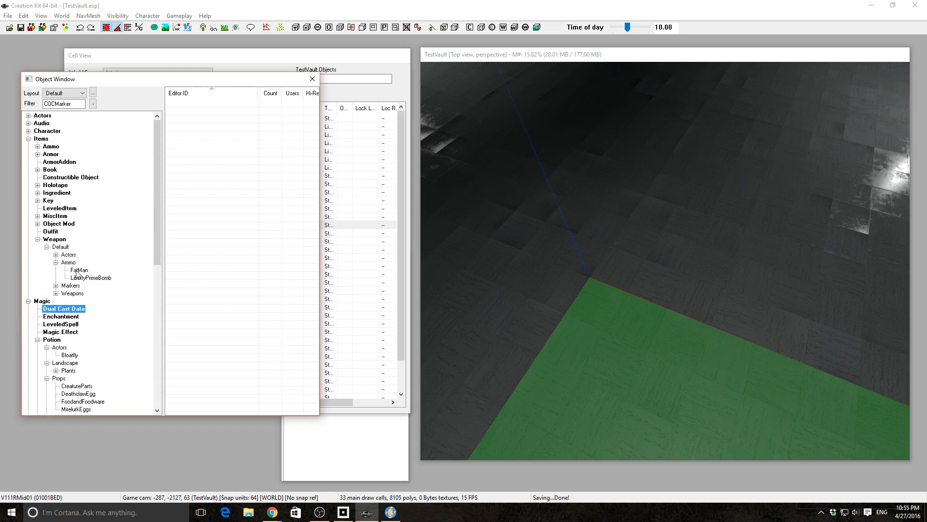
# - Expand the Armor category, check ArmyFatigues and Cait for objects, and collapse Armor again
pyautogui.click(37, 154)
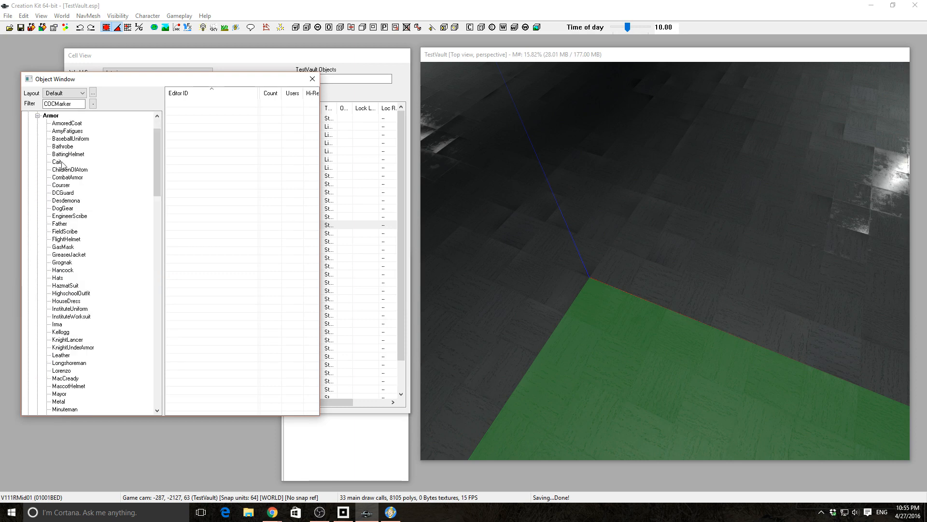
pyautogui.click(74, 132)
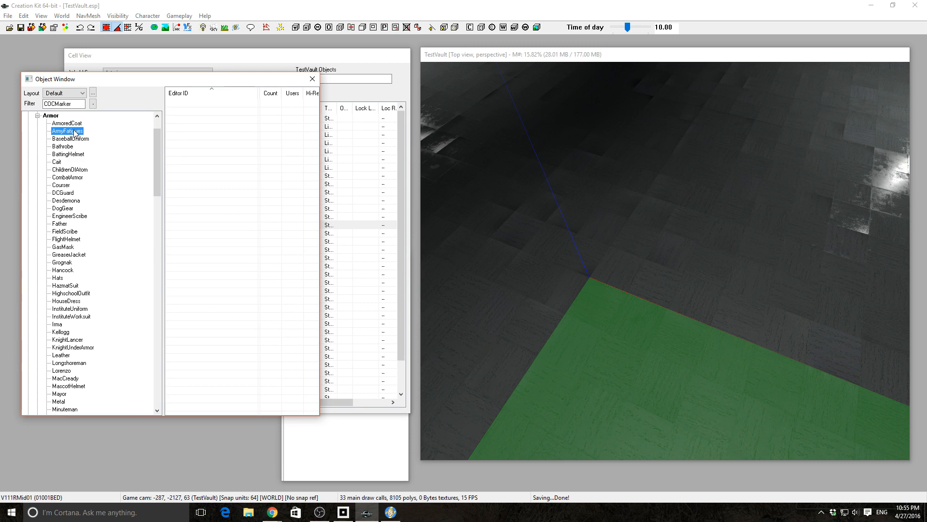
pyautogui.click(57, 163)
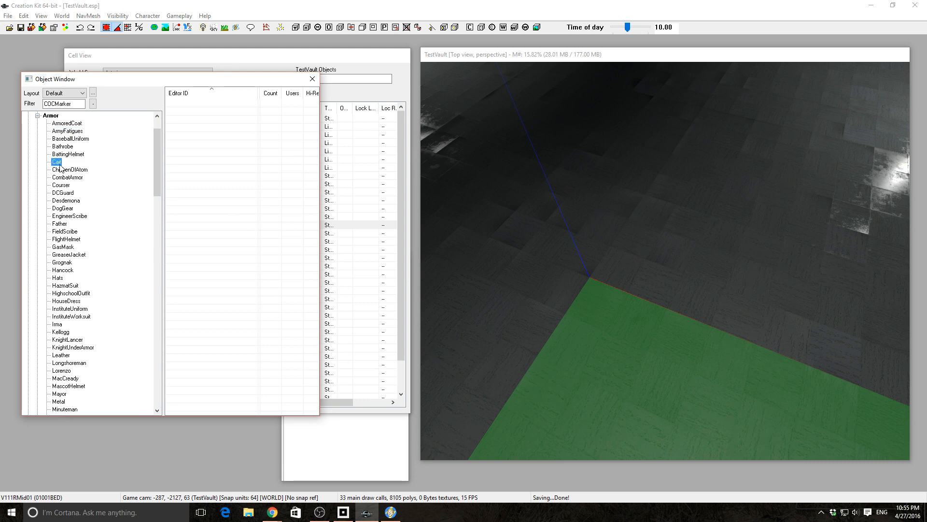
pyautogui.click(38, 115)
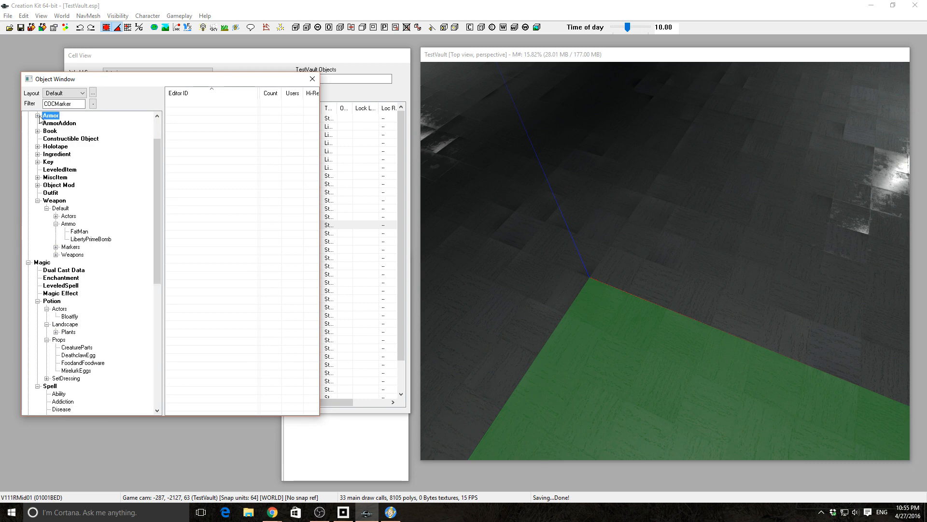
# - Clear the COCMarker filter in the Object Window
pyautogui.click(77, 106)
pyautogui.moveTo(78, 106); pyautogui.dragTo(2, 106)
pyautogui.press('BackSpace')
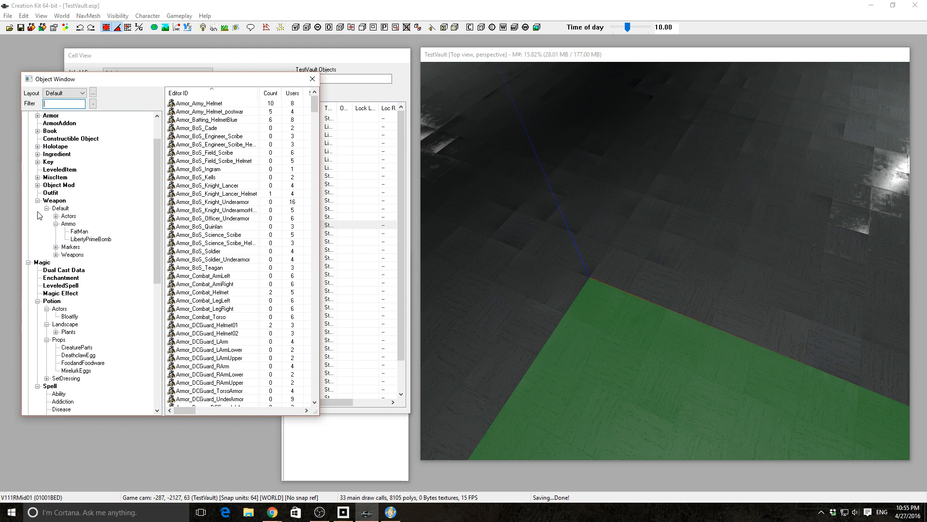
# - Expand the Weapons category and place a BaseballBat from its BaseballBat category on the large room's floor
pyautogui.click(56, 254)
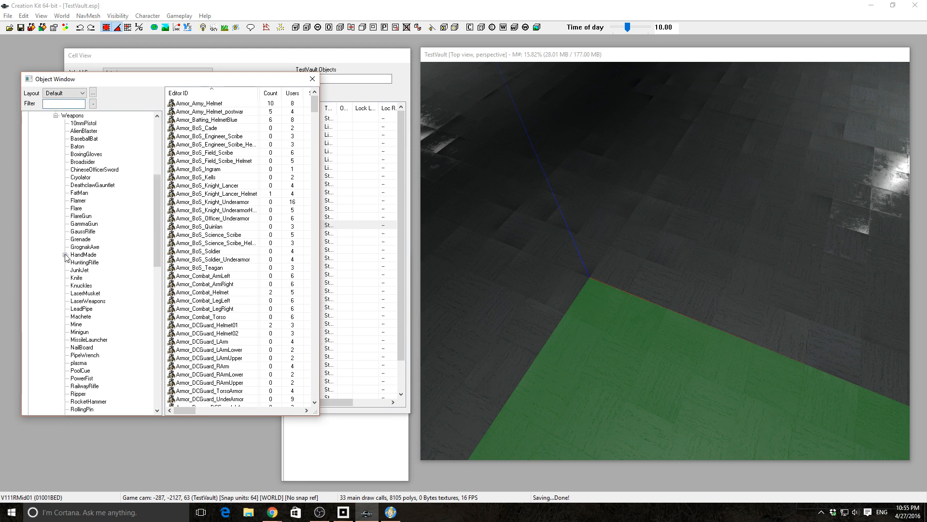
pyautogui.click(87, 139)
pyautogui.click(727, 279)
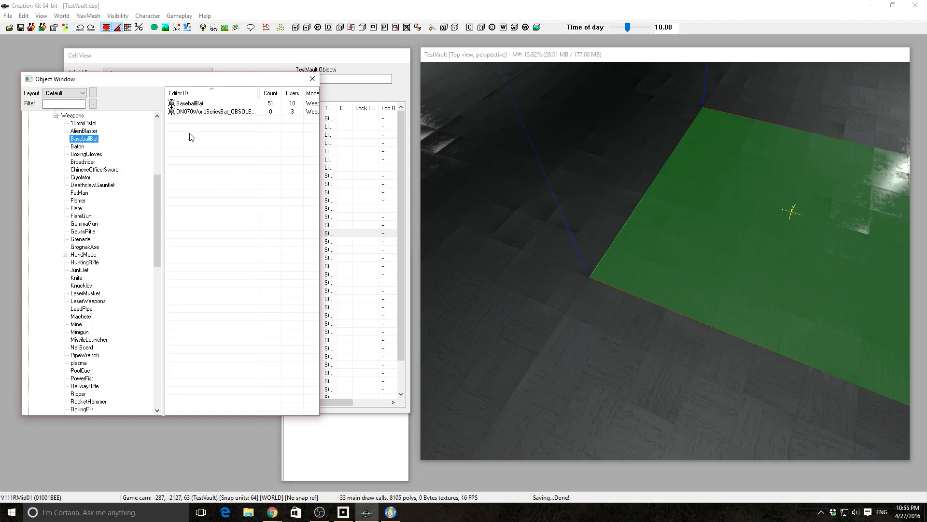
pyautogui.moveTo(193, 105); pyautogui.dragTo(722, 368)
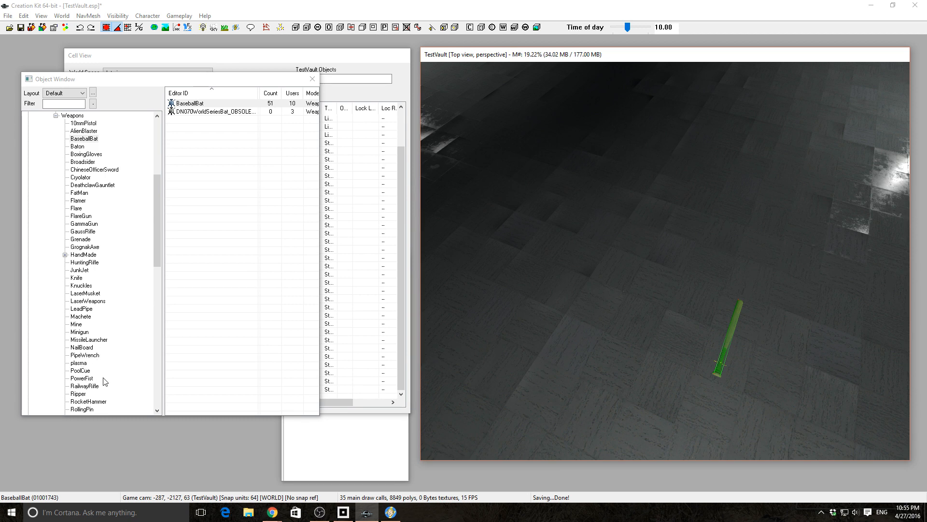
# - Place a PowerFist from the PowerFist category near the baseball bat and drop it onto the floor
pyautogui.click(83, 378)
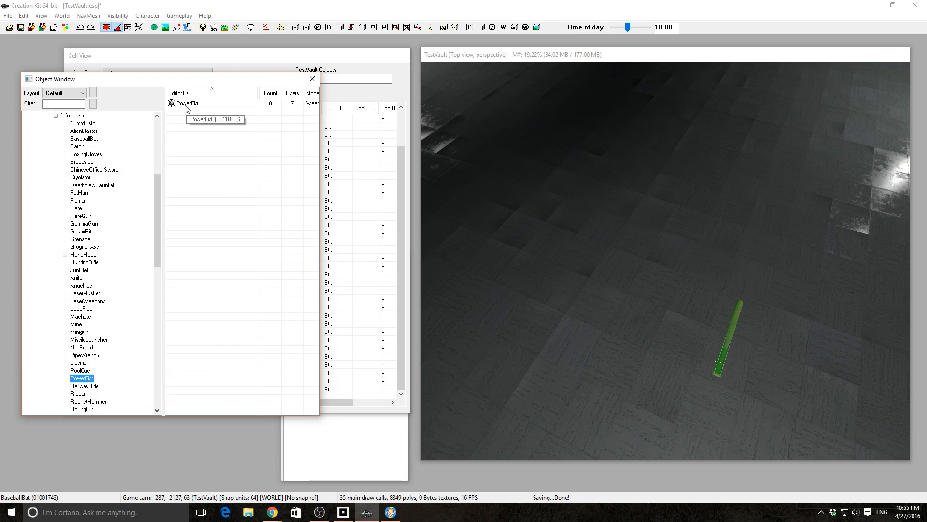
pyautogui.moveTo(186, 103); pyautogui.dragTo(591, 276)
pyautogui.moveTo(590, 274); pyautogui.dragTo(635, 335, button='right')
pyautogui.press('shift')
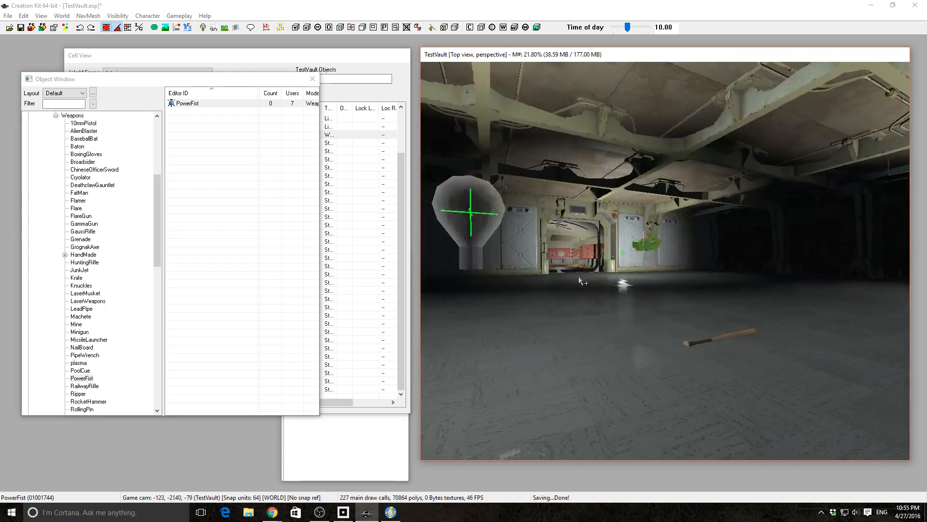
pyautogui.press('f')
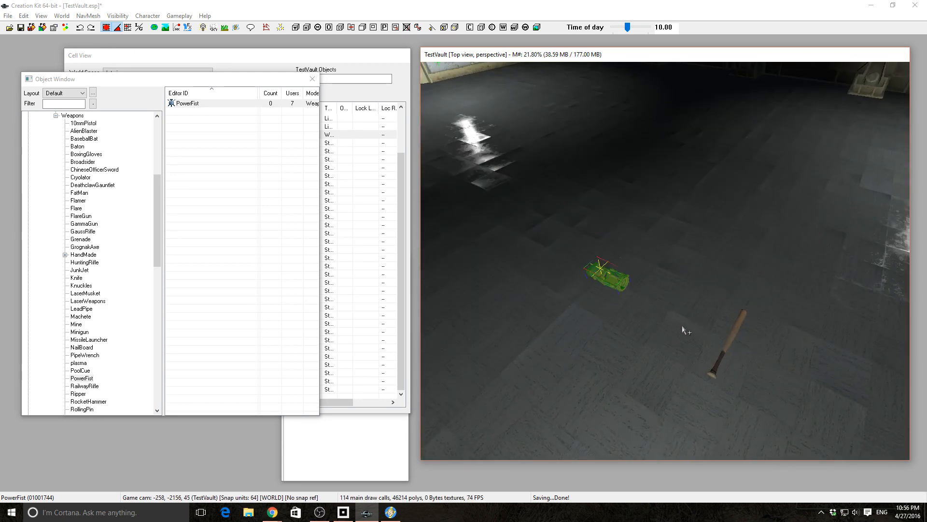
pyautogui.click(727, 329)
pyautogui.click(730, 330)
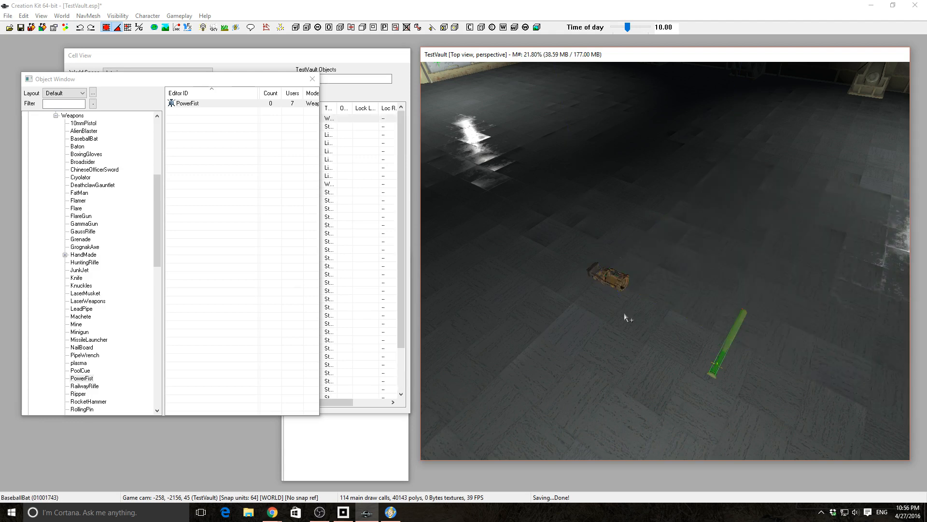
pyautogui.click(621, 286)
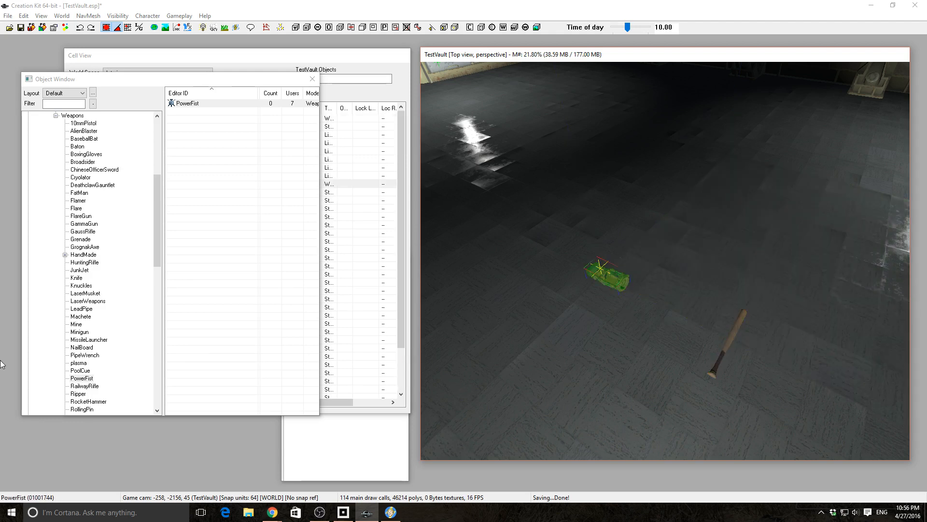
# - Collapse the Weapons subcategory and the whole Weapon category in the Object Window
pyautogui.scroll(-4, 148, 219)
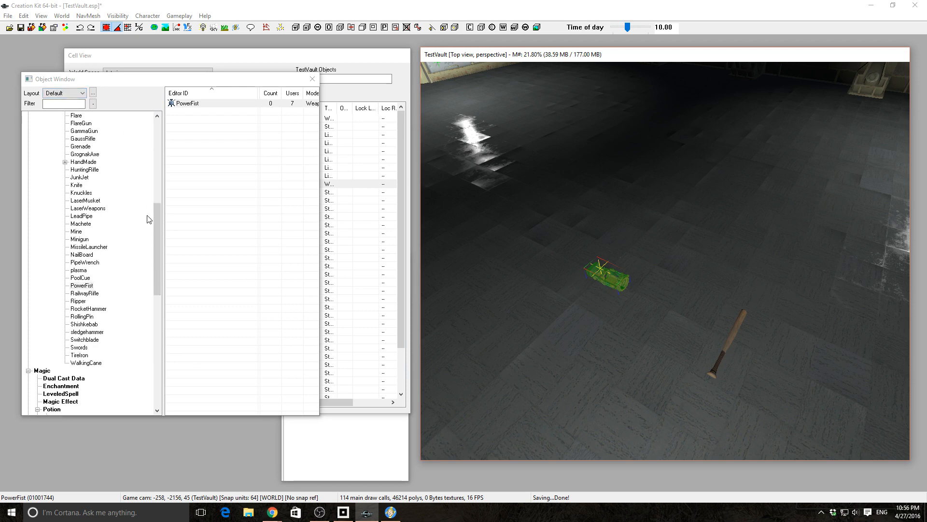
pyautogui.scroll(12, 122, 324)
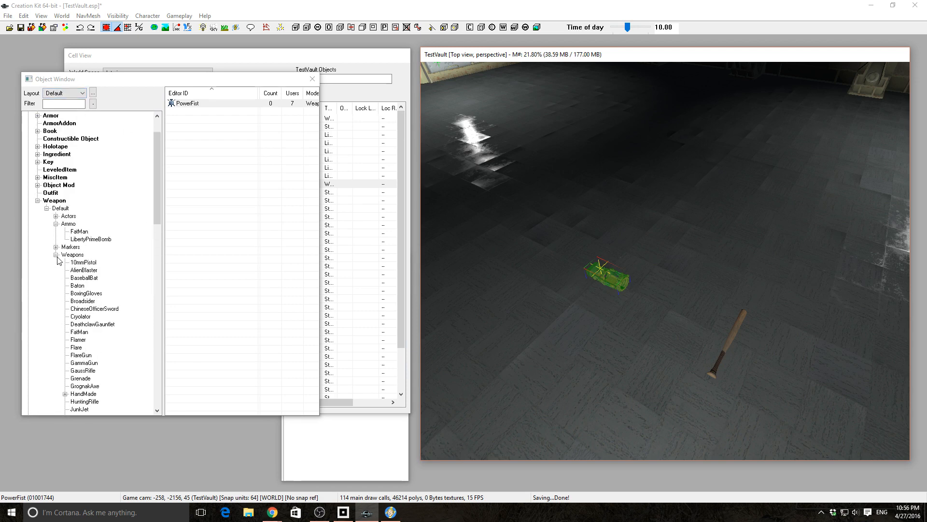
pyautogui.click(57, 255)
pyautogui.click(39, 201)
pyautogui.scroll(2, 43, 215)
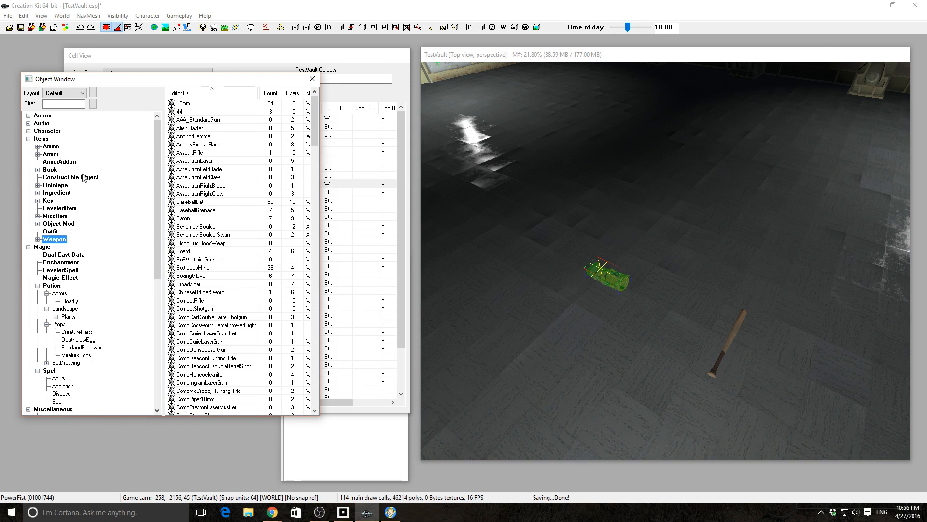
# - Expand MiscItem with its Interiors and Props subcategories and look through the object categories for furnishings
pyautogui.click(63, 216)
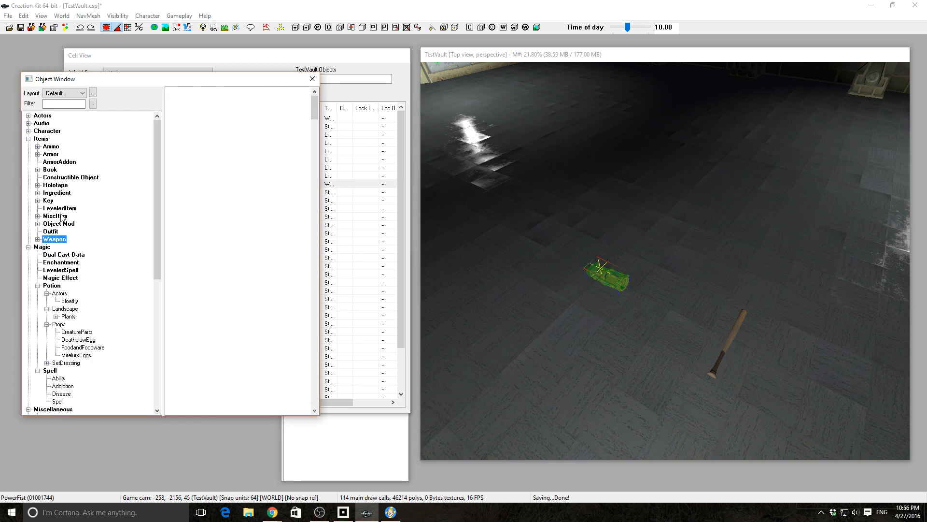
pyautogui.click(37, 216)
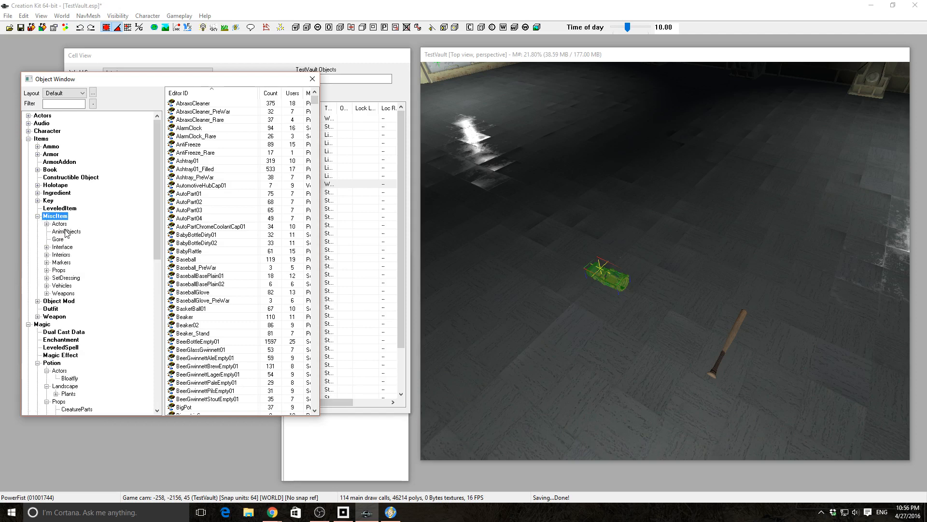
pyautogui.click(47, 255)
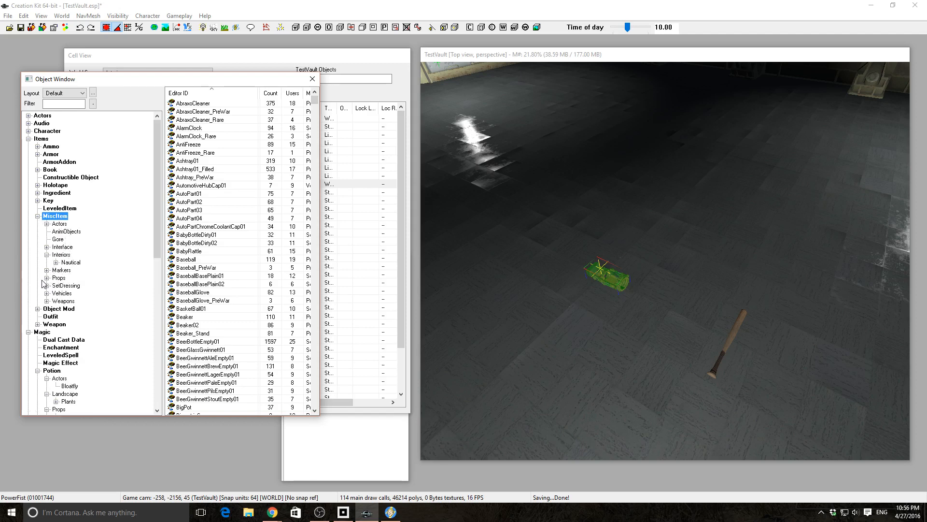
pyautogui.click(47, 278)
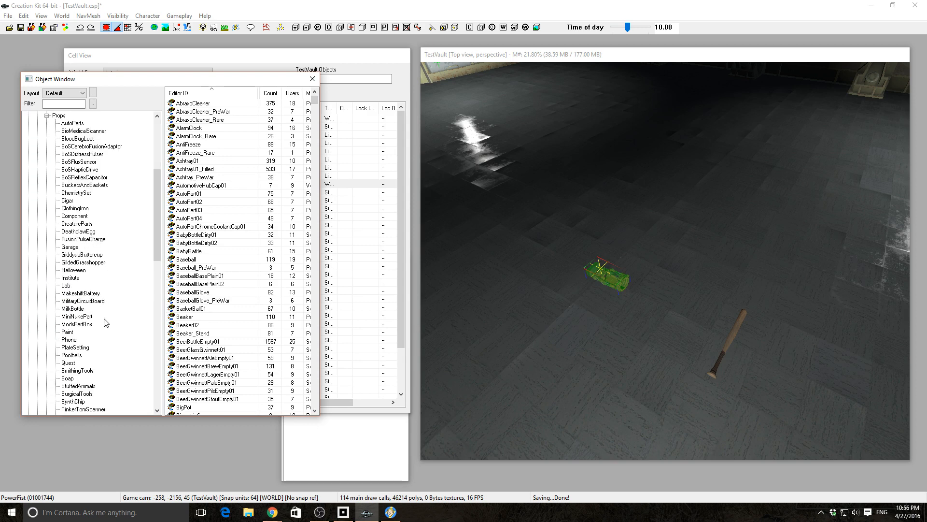
pyautogui.scroll(-5, 106, 323)
pyautogui.scroll(-11, 106, 325)
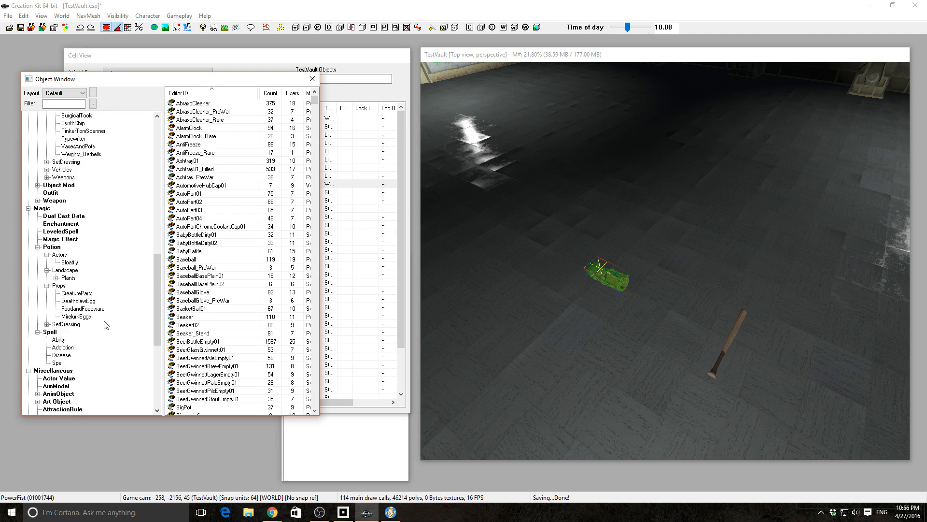
pyautogui.scroll(-3, 106, 325)
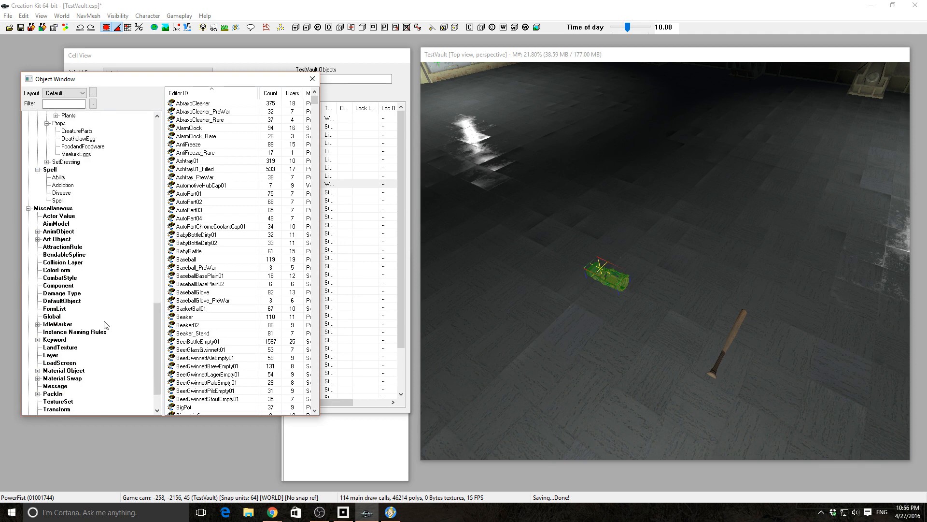
pyautogui.scroll(-2, 106, 324)
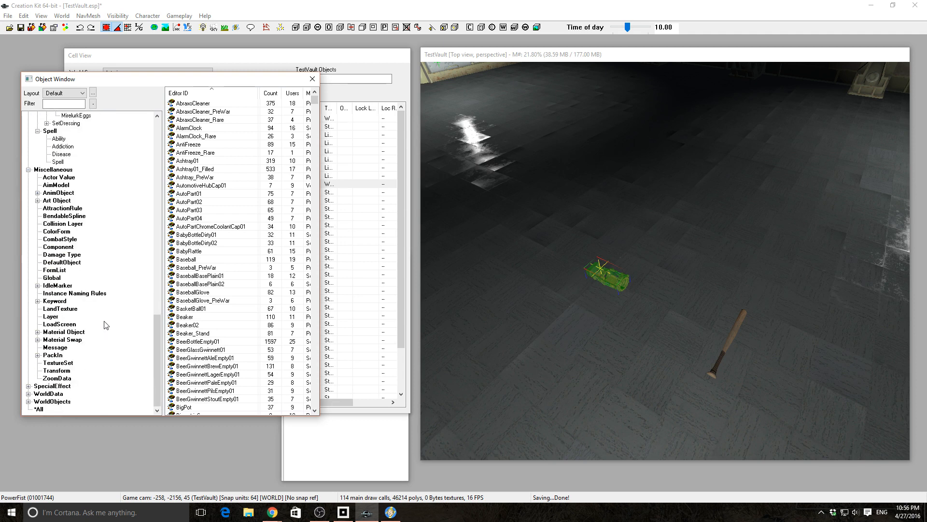
# - Filter the Object Window by "chair" across all object types and look through the matching entries
pyautogui.click(71, 104)
pyautogui.write('chair')
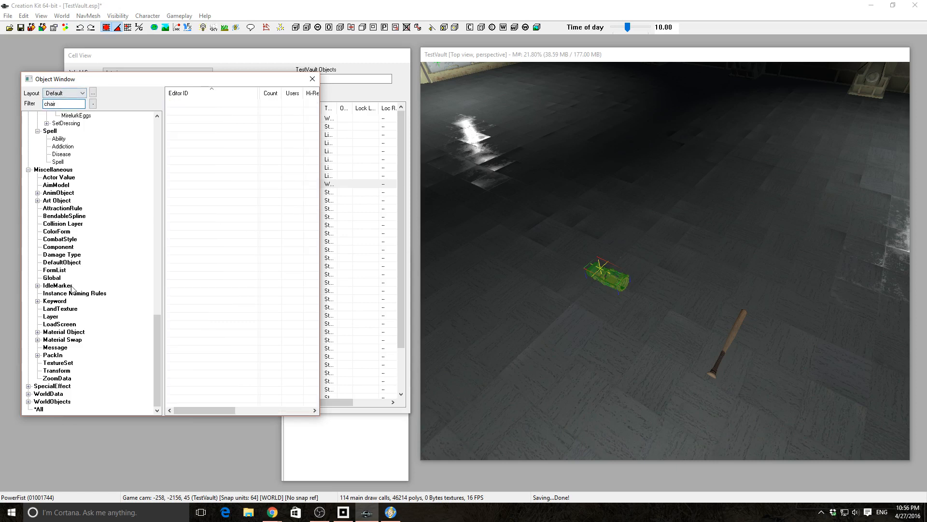
pyautogui.click(38, 409)
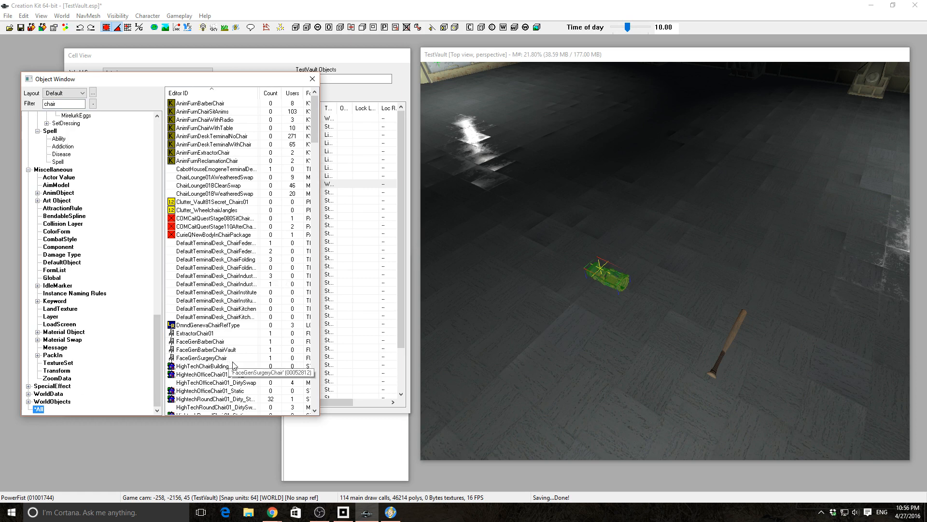
pyautogui.scroll(-4, 240, 360)
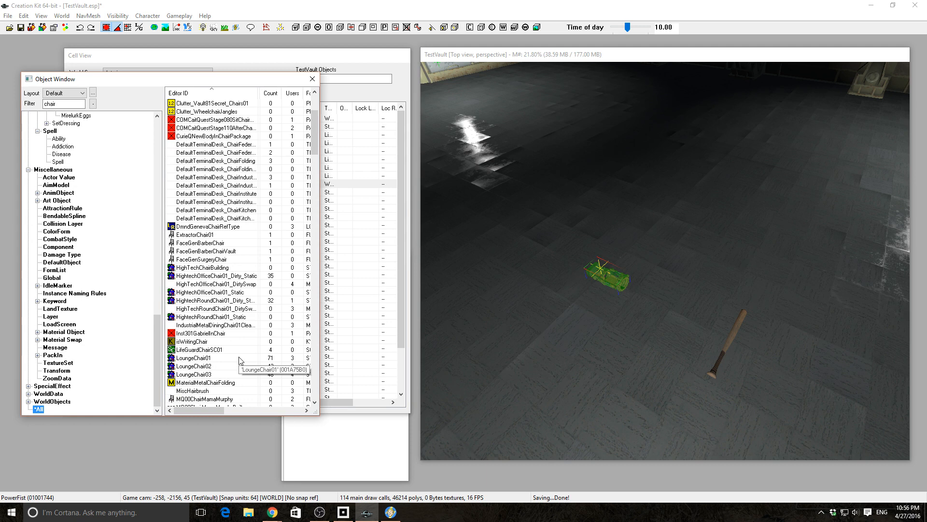
# - Open HighTechChairBuilding to preview its model, and close it without changes
pyautogui.click(187, 268)
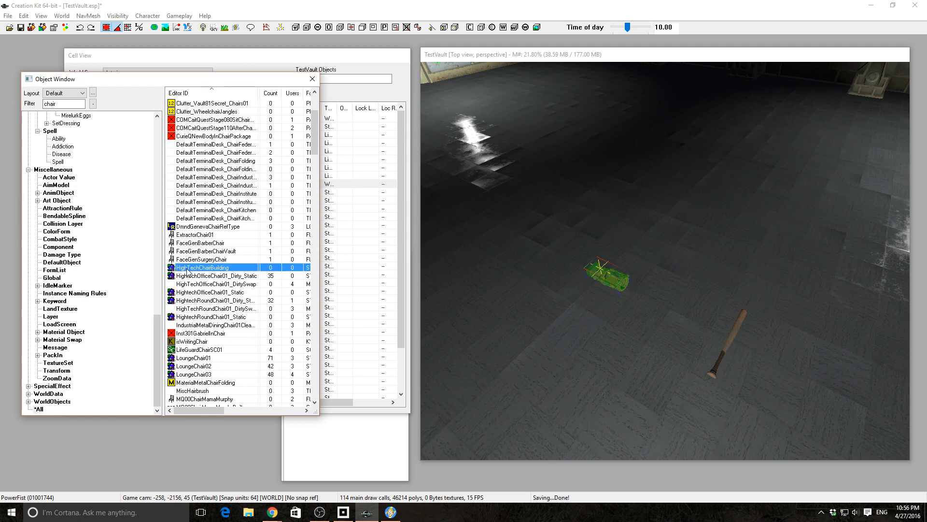
pyautogui.doubleClick(187, 269)
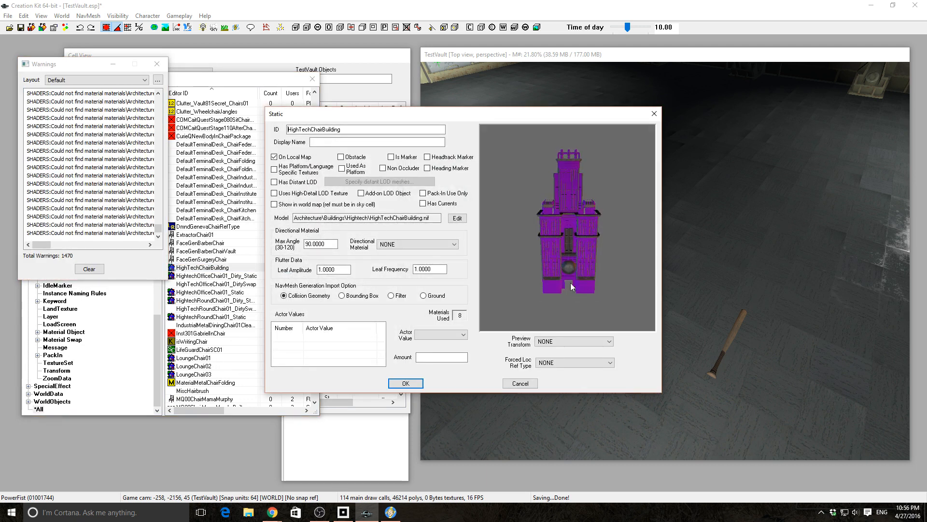
pyautogui.click(654, 113)
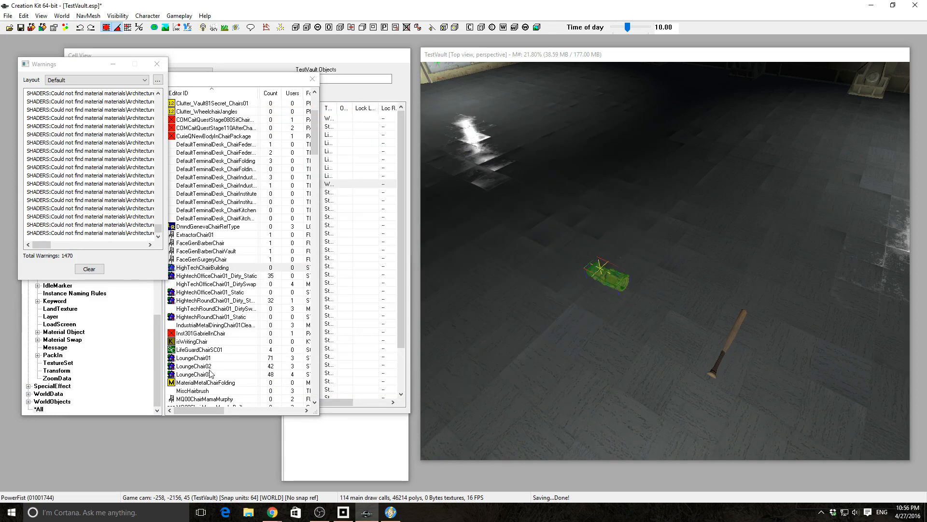
# - Preview the LoungeChair01 model from an angle and place the chair on the large room's floor behind the power fist
pyautogui.doubleClick(191, 359)
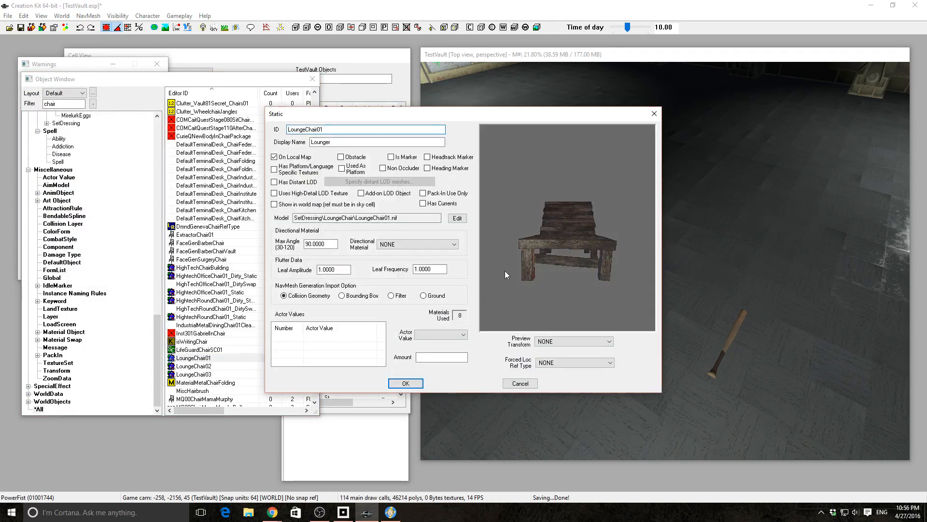
pyautogui.moveTo(505, 271); pyautogui.dragTo(562, 279)
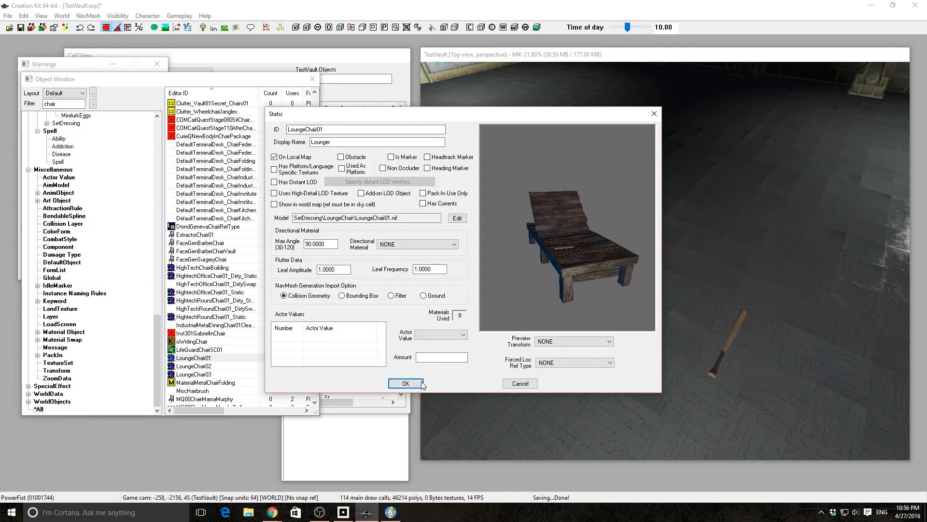
pyautogui.click(406, 383)
pyautogui.moveTo(195, 358); pyautogui.dragTo(736, 215)
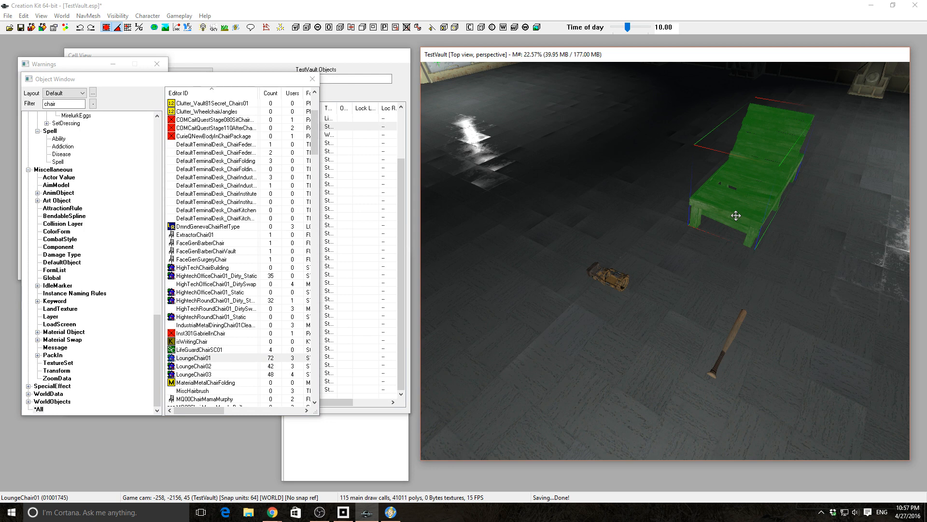
# - Place a LoungeChair03 on the floor beside the first lounge chair
pyautogui.moveTo(208, 374); pyautogui.dragTo(844, 248)
pyautogui.moveTo(850, 299); pyautogui.dragTo(832, 308, button='middle')
pyautogui.moveTo(638, 257); pyautogui.dragTo(823, 274)
pyautogui.press('d')
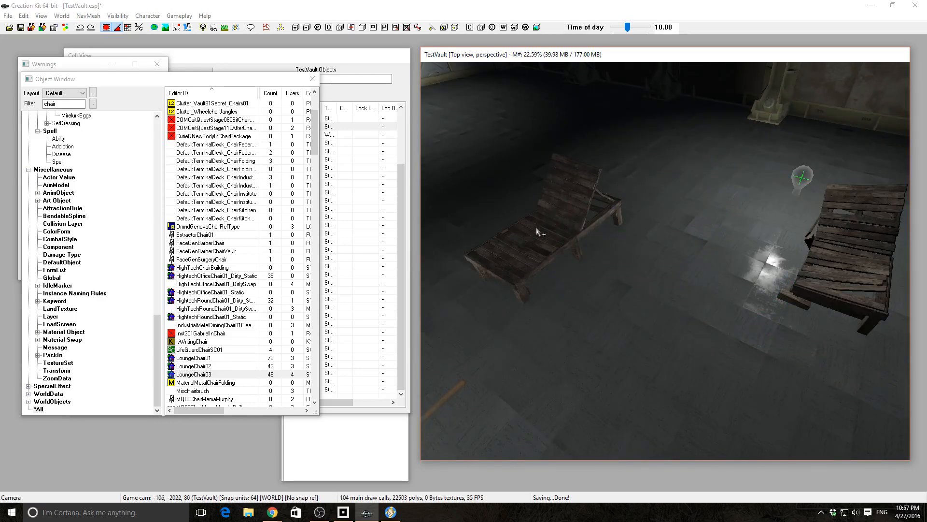
# - Move LoungeChair01 farther back in the room and, with angle snapping off, rotate it to face another direction
pyautogui.click(538, 232)
pyautogui.moveTo(537, 232); pyautogui.dragTo(581, 165)
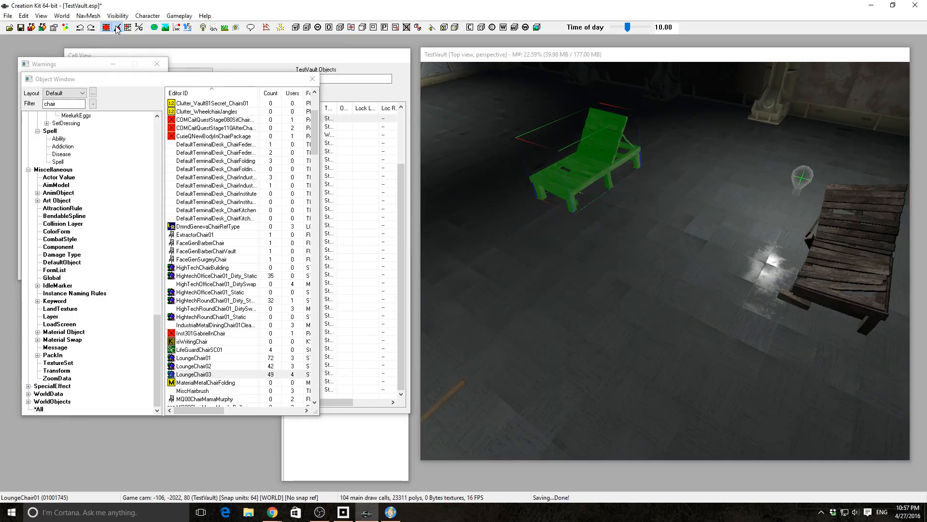
pyautogui.moveTo(554, 160); pyautogui.dragTo(529, 160, button='right')
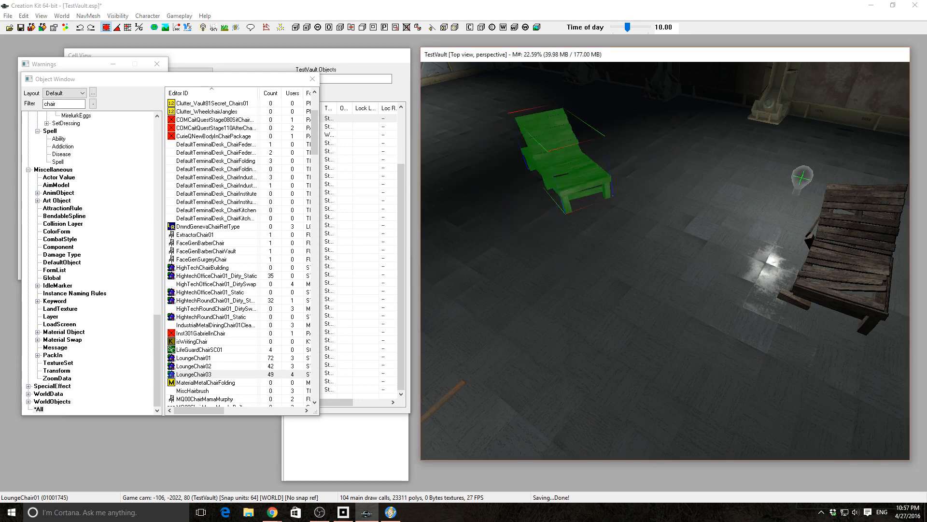
# - Rotate LoungeChair03 freely on the floor and check the furnished room from several distances
pyautogui.click(862, 276)
pyautogui.moveTo(862, 277); pyautogui.dragTo(802, 288, button='right')
pyautogui.scroll(-10, 738, 297)
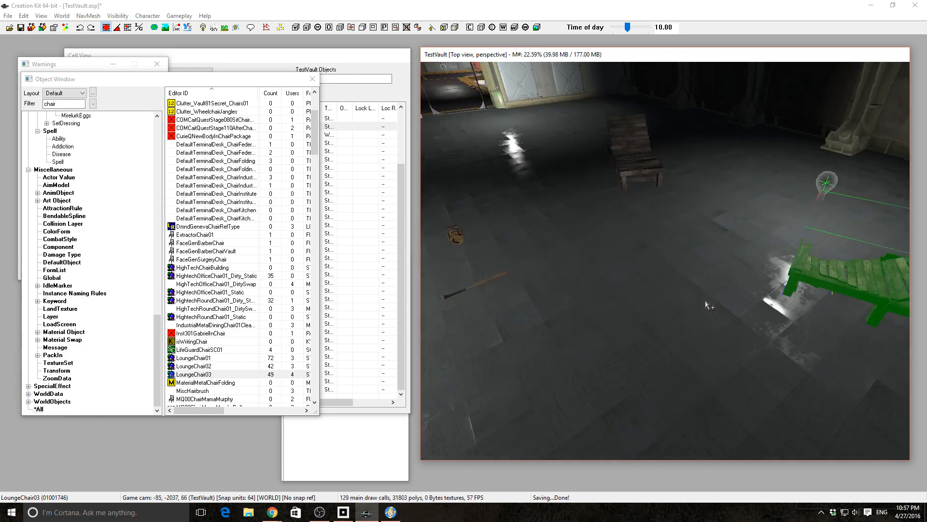
pyautogui.scroll(10, 738, 339)
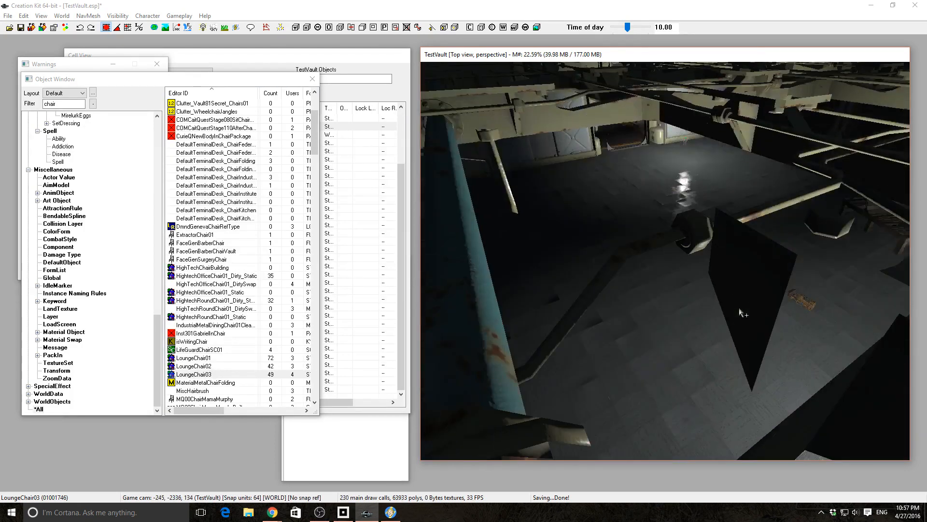
# - Try to save the TestVault.esp plugin, repeating the attempt and dismissing each warning
pyautogui.click(20, 27)
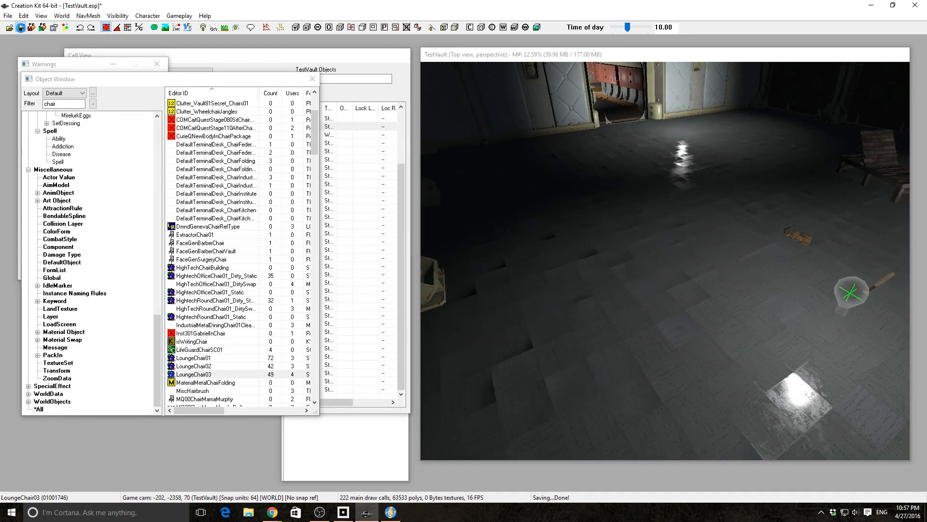
pyautogui.click(20, 28)
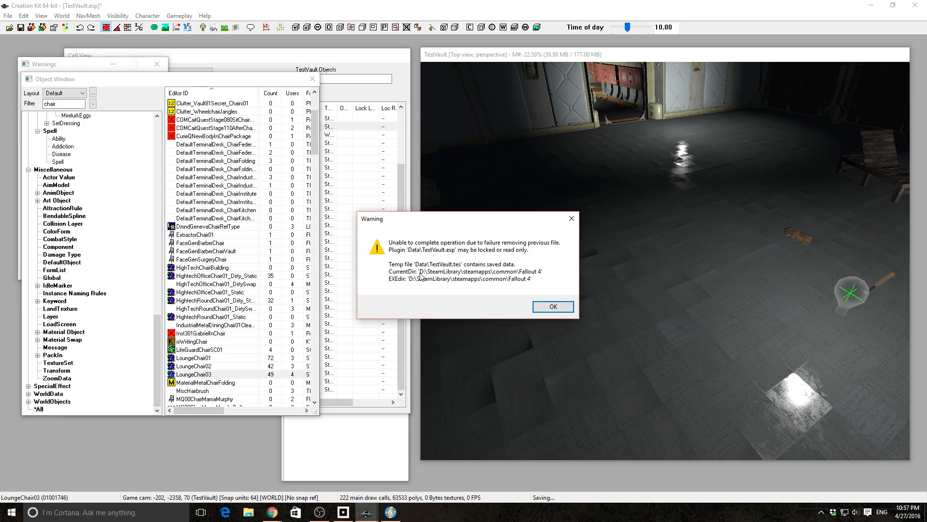
pyautogui.click(534, 307)
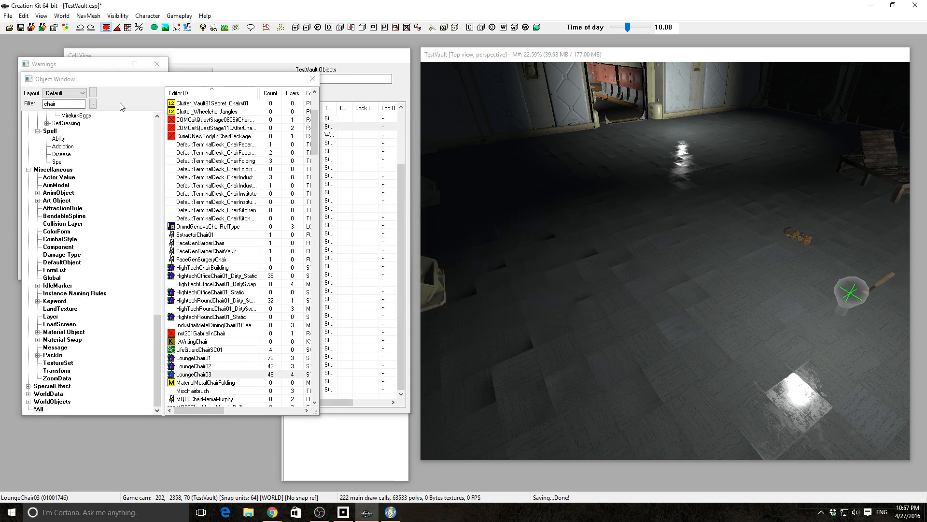
pyautogui.click(28, 30)
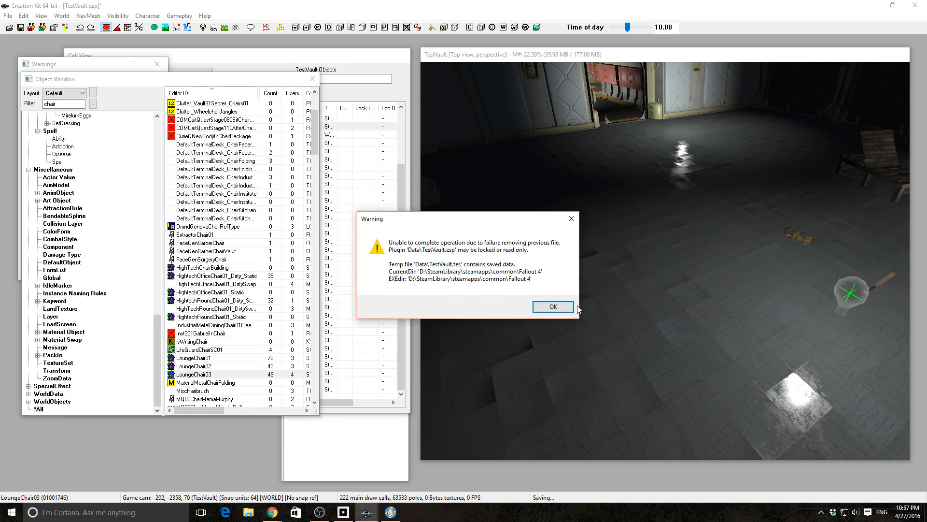
pyautogui.click(553, 306)
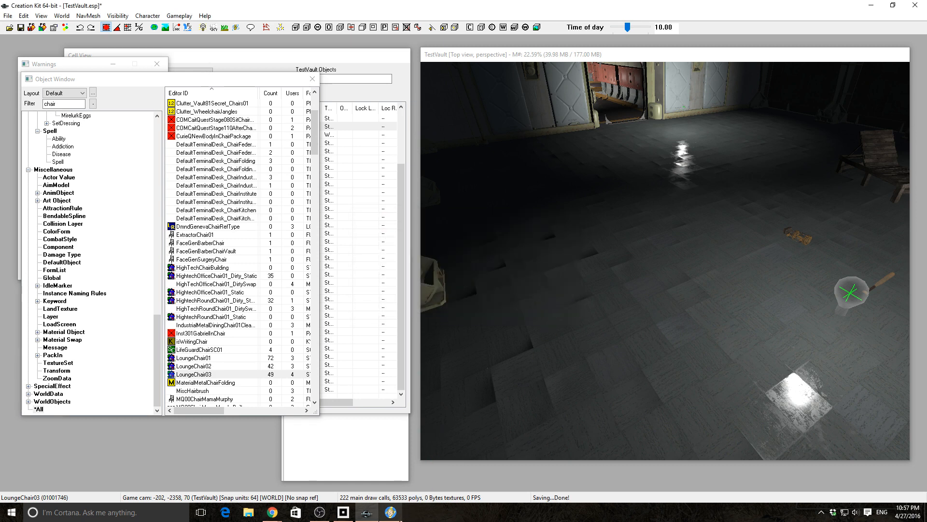
# - Switch to Fallout 4, quit the running game to its main menu, and return to the Creation Kit
pyautogui.click(391, 512)
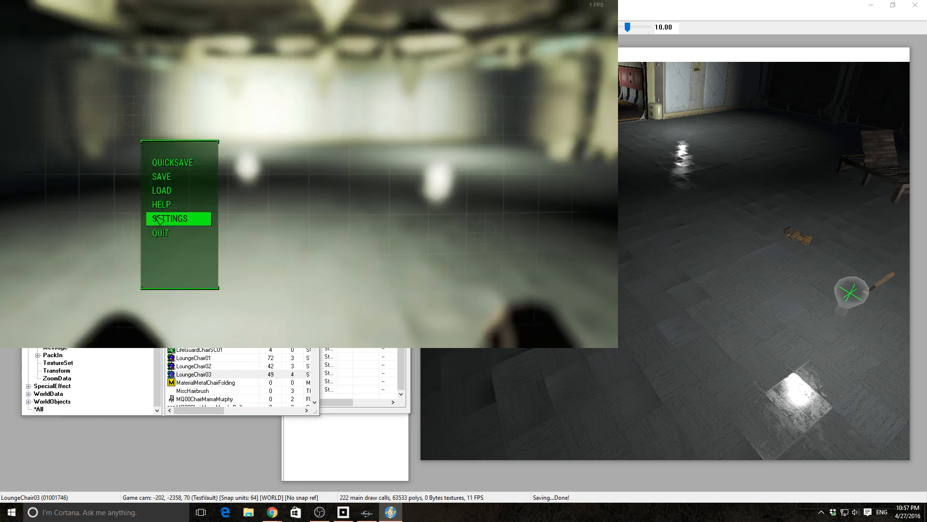
pyautogui.click(158, 234)
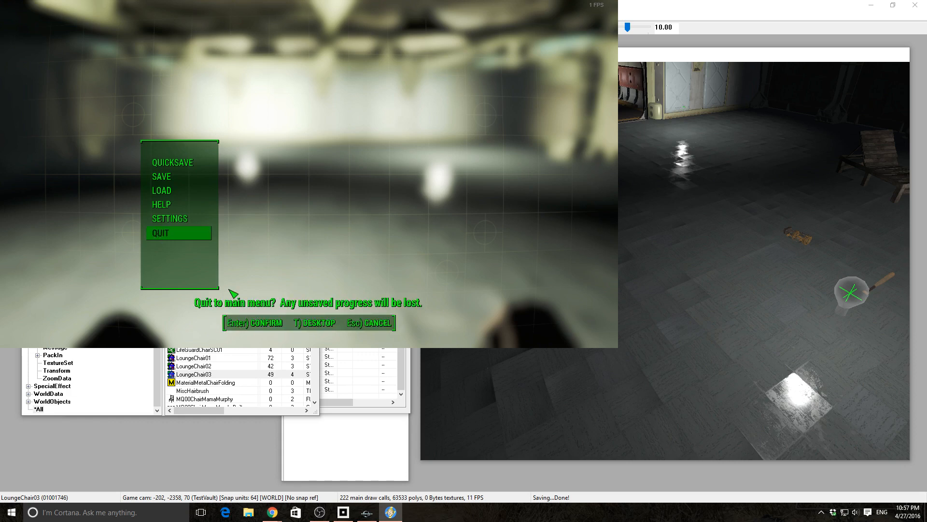
pyautogui.press('Return')
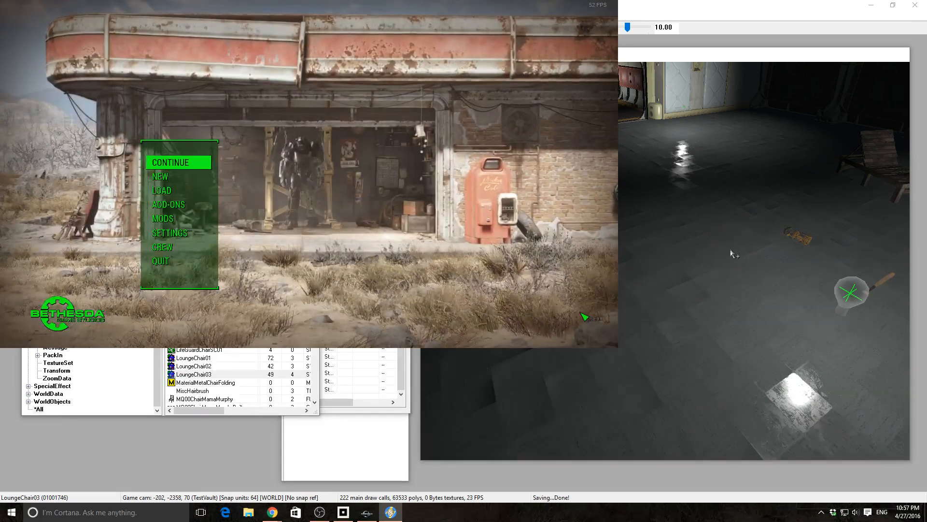
pyautogui.click(731, 251)
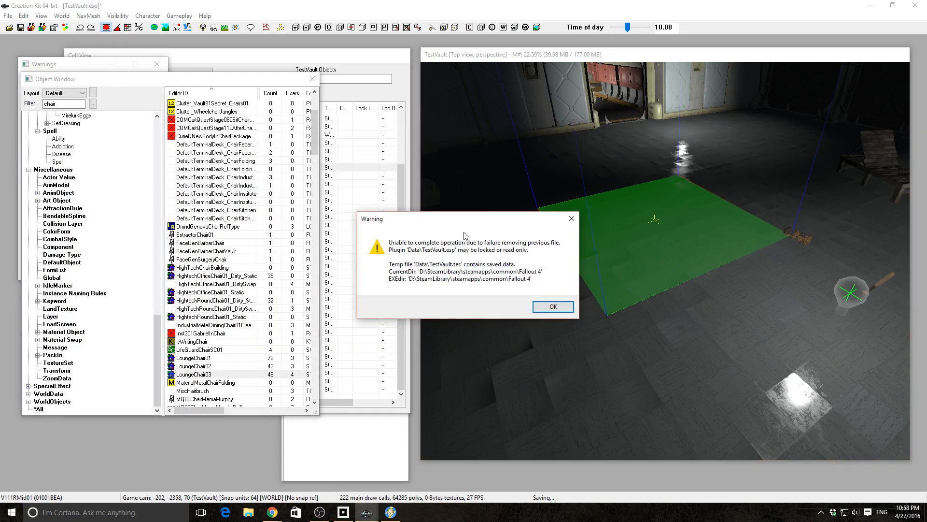
# - Dismiss the save warning, quit Fallout 4 to the desktop, and save the TestVault.esp plugin in the Creation Kit
pyautogui.click(548, 309)
pyautogui.click(391, 512)
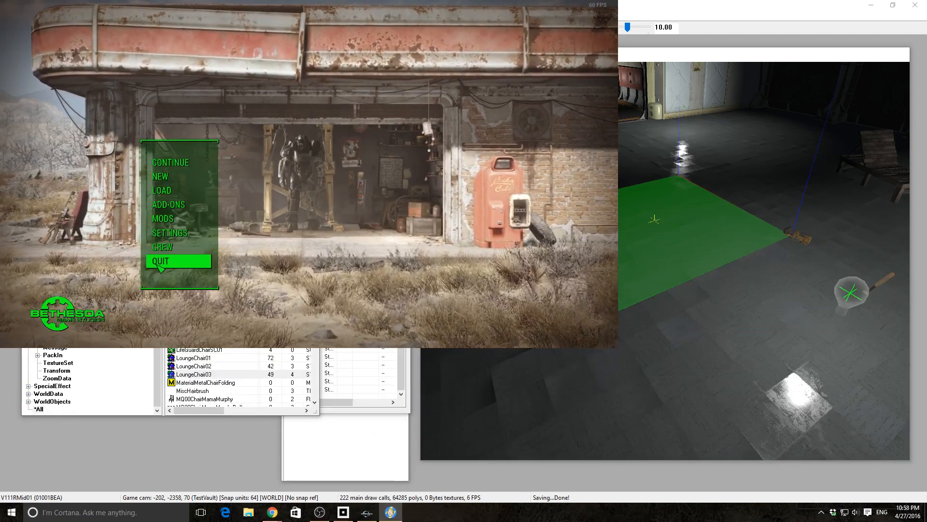
pyautogui.click(181, 261)
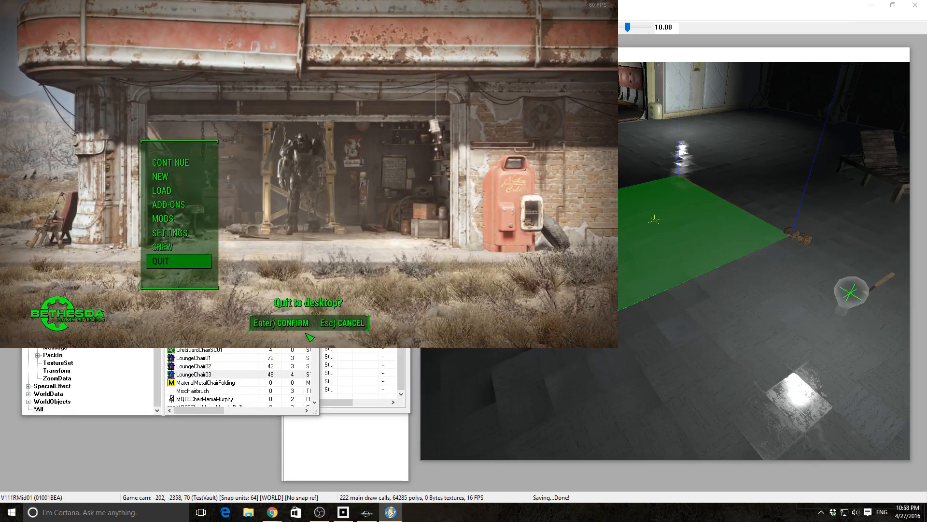
pyautogui.press('Return')
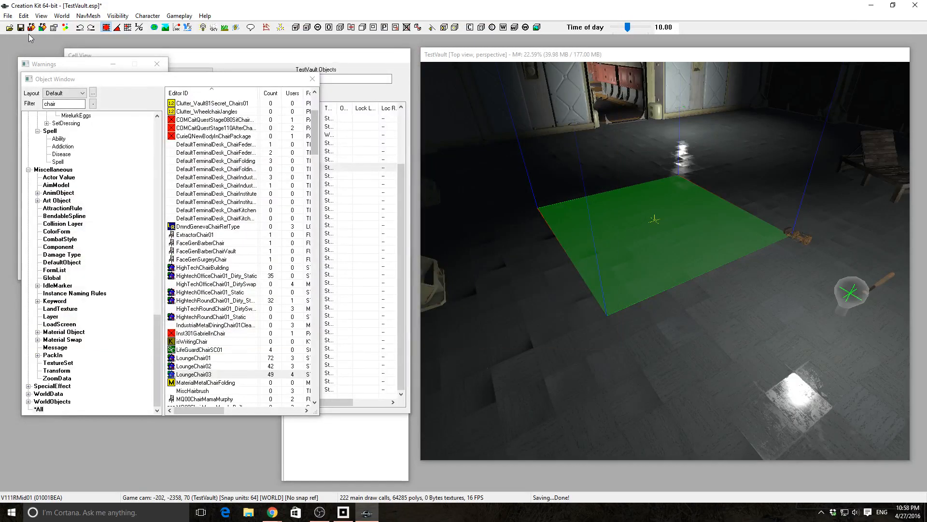
pyautogui.click(31, 27)
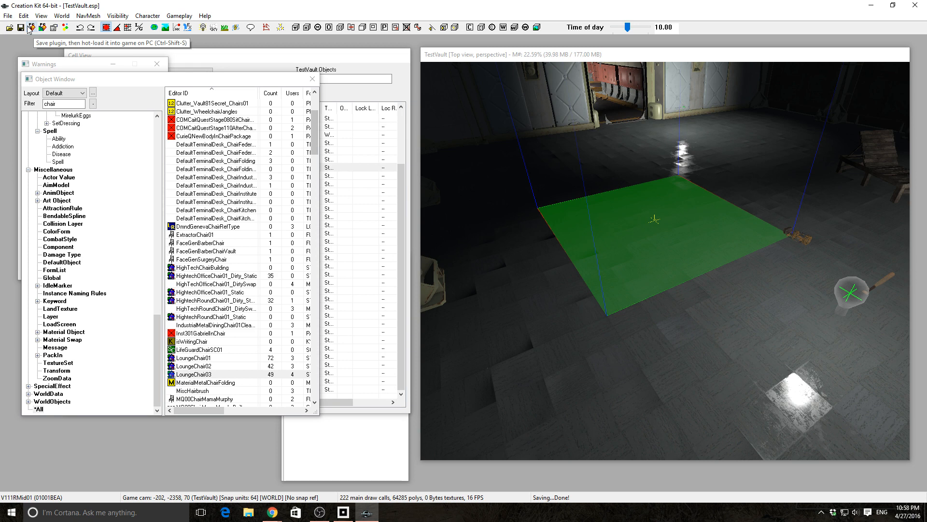
# - Review the editor preferences for movement, render window, shaders, LOD, miscellaneous, preview, sky, scripts and flowchart without changing them
pyautogui.click(54, 28)
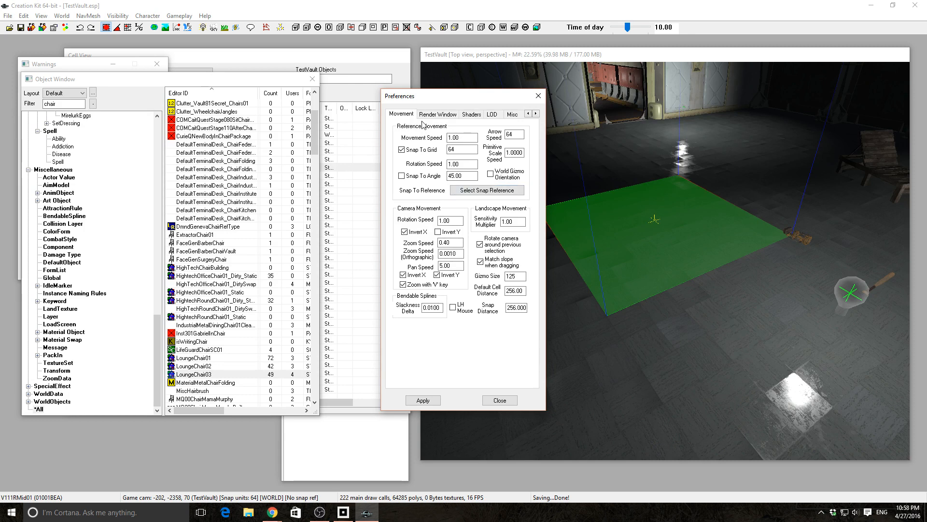
pyautogui.click(436, 114)
pyautogui.click(471, 115)
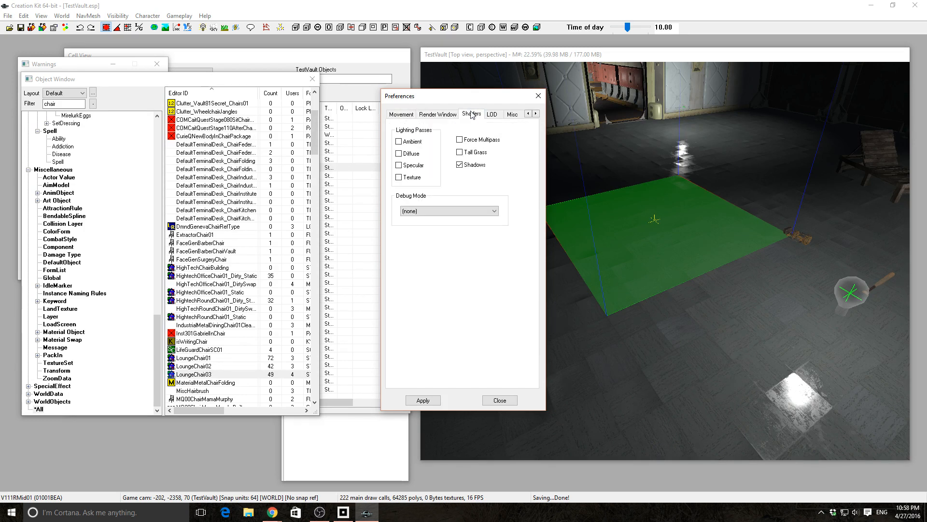
pyautogui.click(489, 116)
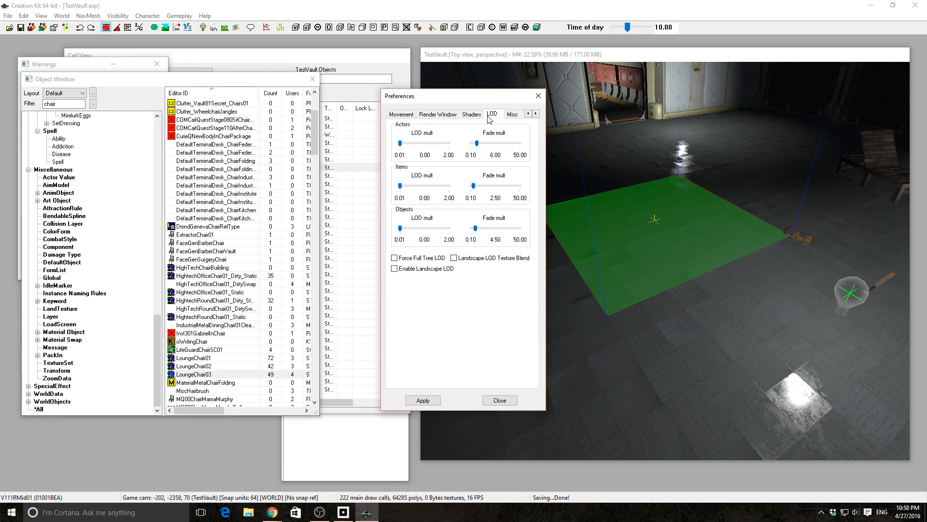
pyautogui.click(513, 115)
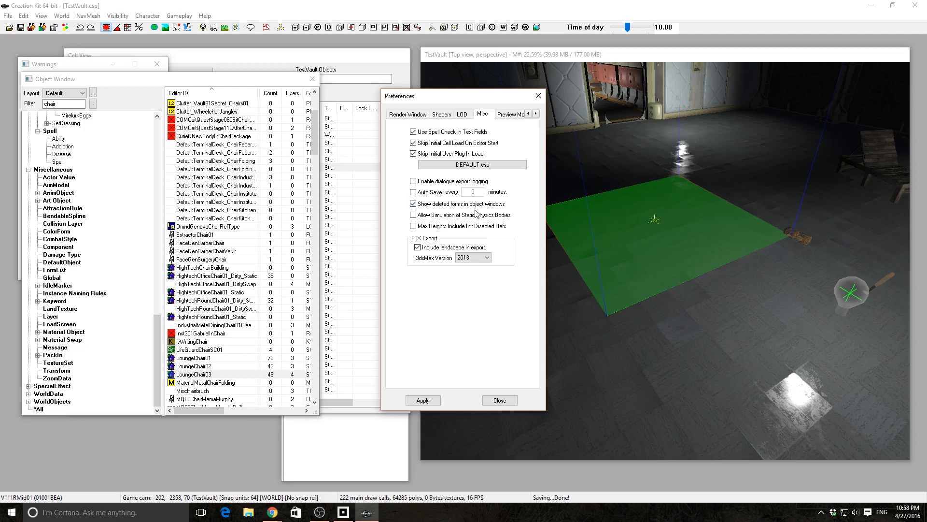
pyautogui.click(507, 116)
pyautogui.click(508, 116)
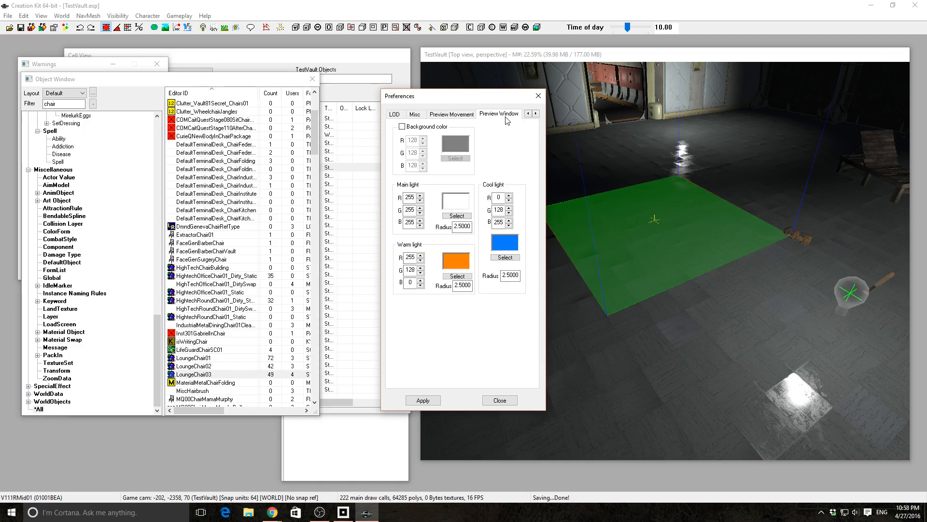
pyautogui.click(536, 114)
pyautogui.click(536, 114)
pyautogui.click(493, 116)
pyautogui.click(511, 115)
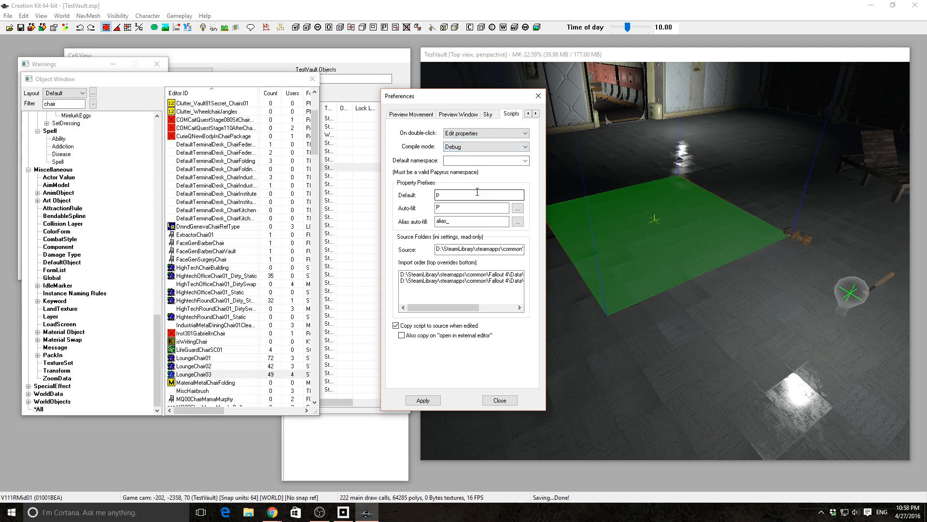
pyautogui.click(535, 114)
pyautogui.click(486, 114)
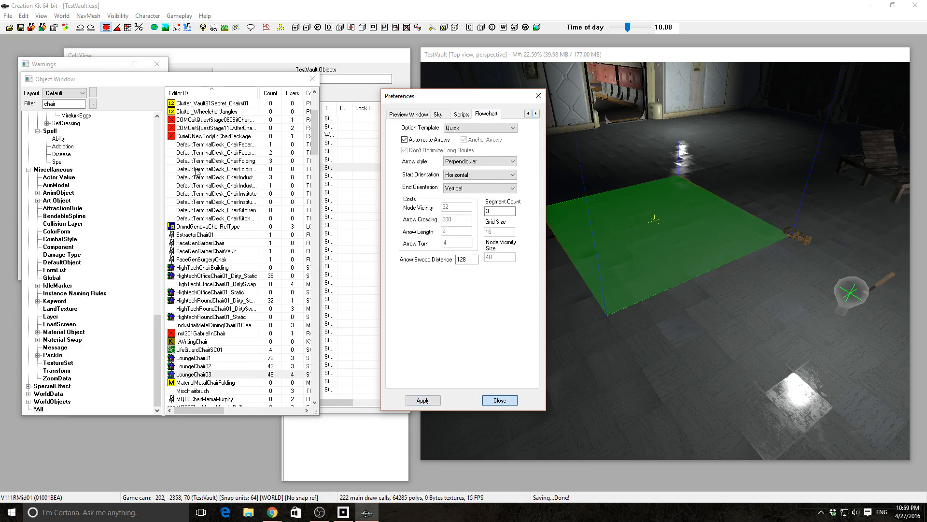
pyautogui.click(500, 400)
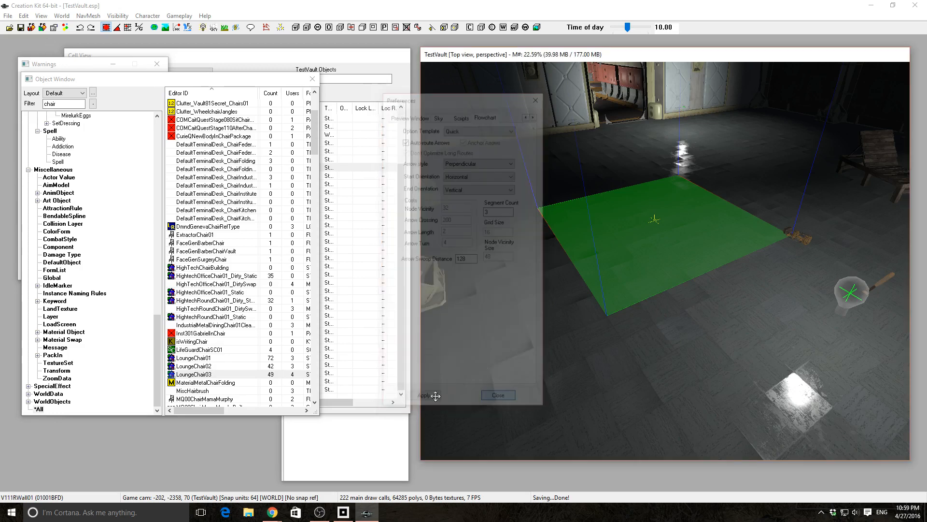
# - Save the TestVault.esp plugin and push it to the PC game
pyautogui.click(13, 18)
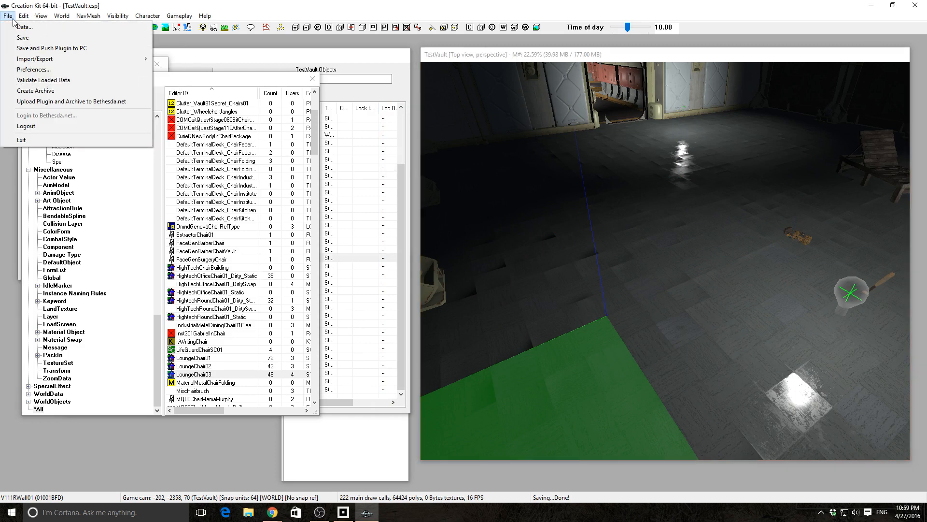
pyautogui.click(42, 48)
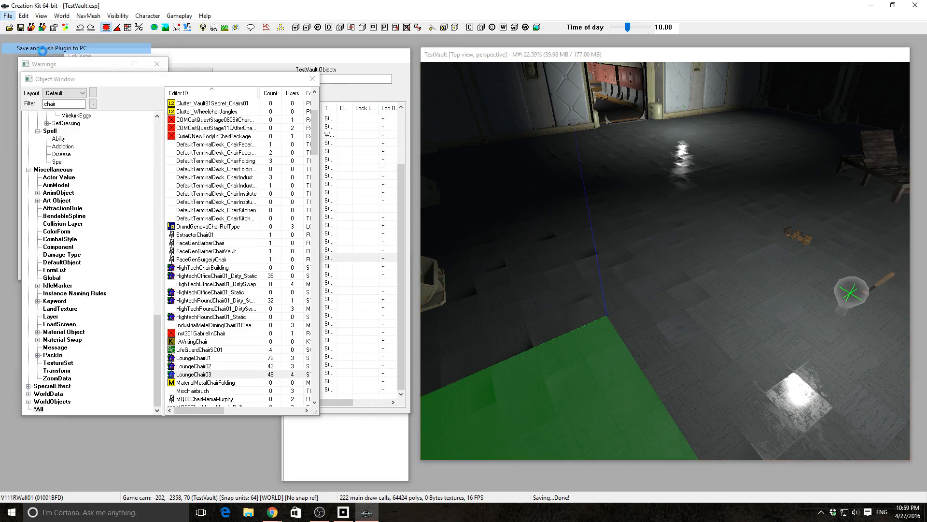
pyautogui.click(8, 15)
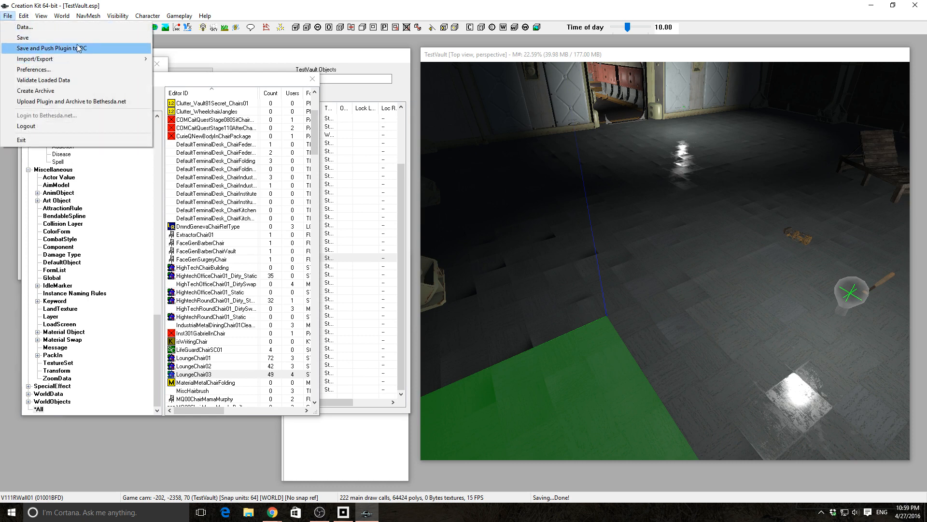
pyautogui.moveTo(94, 63)
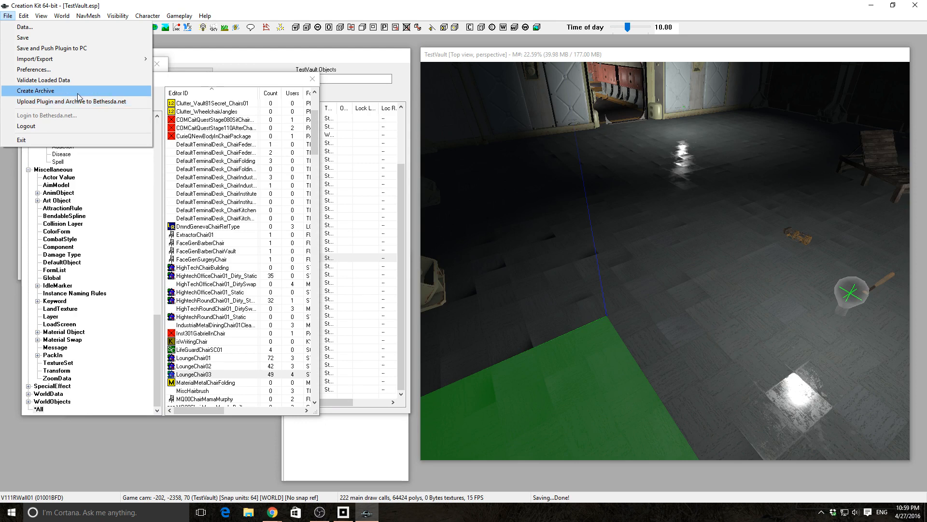
pyautogui.moveTo(26, 17)
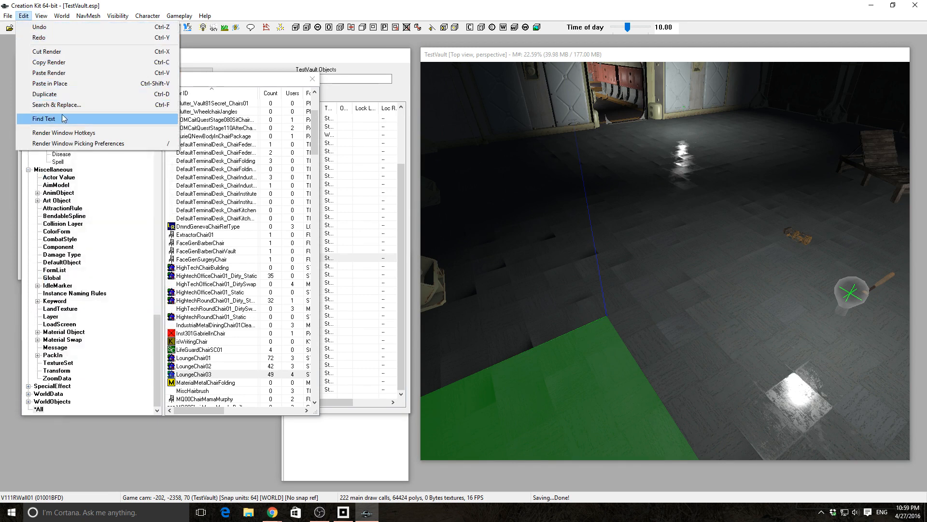
pyautogui.moveTo(176, 20)
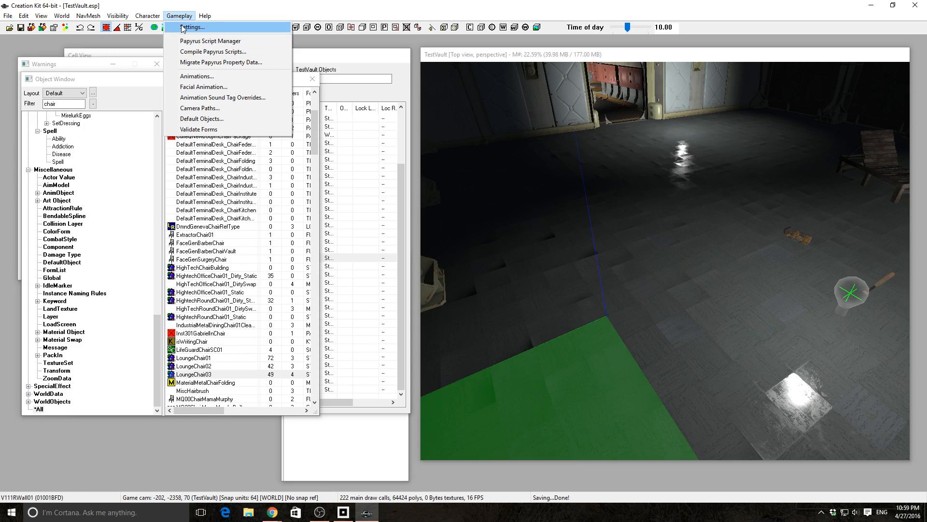
pyautogui.click(183, 28)
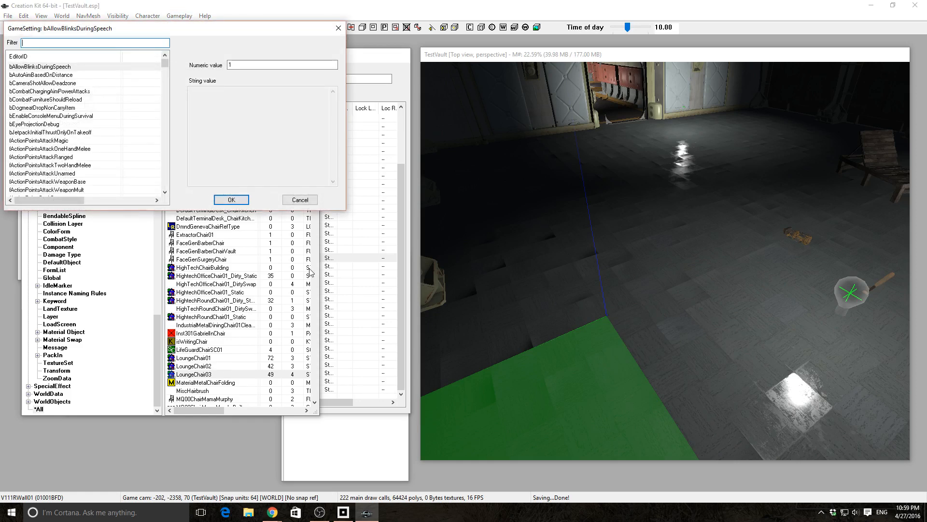
pyautogui.click(309, 205)
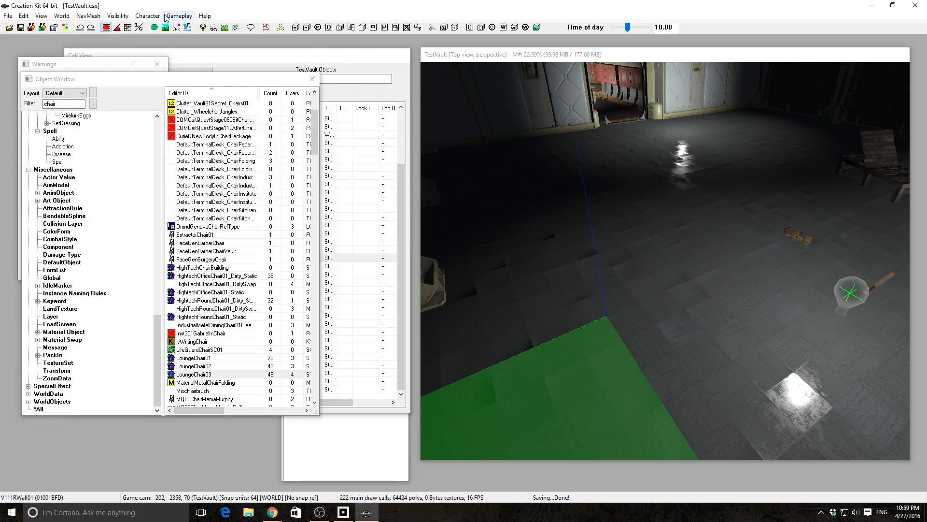
pyautogui.click(167, 17)
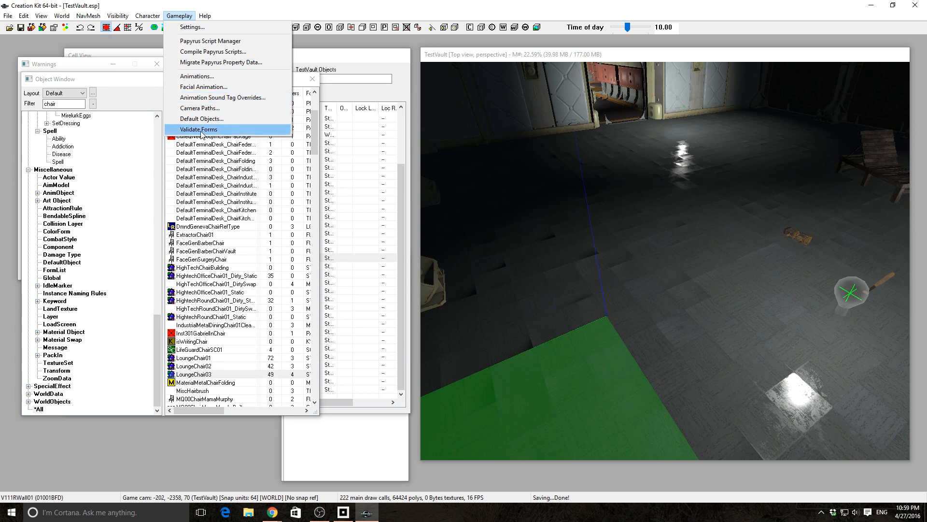
pyautogui.moveTo(215, 15)
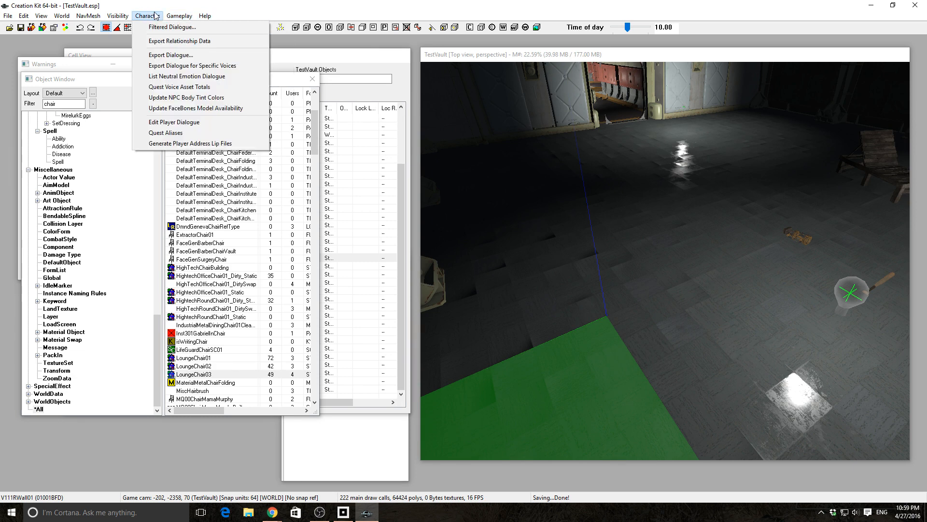
pyautogui.click(224, 27)
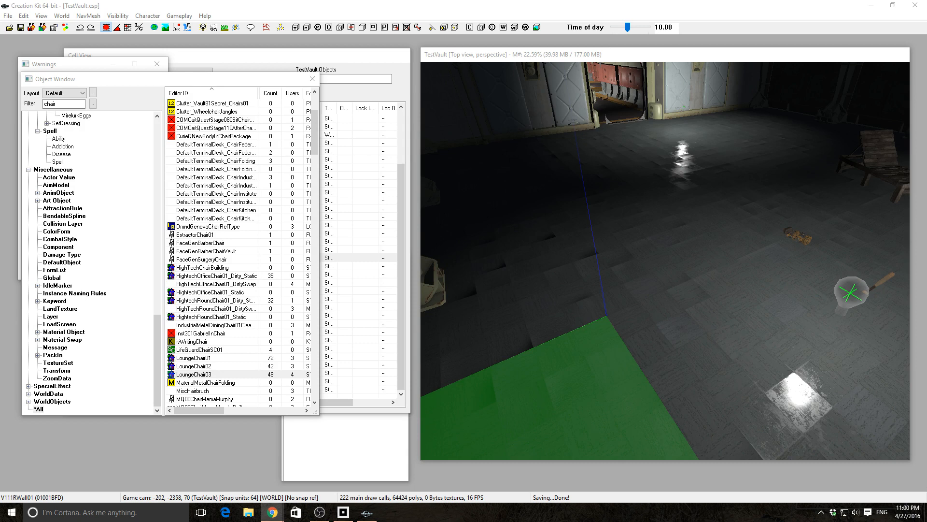
# - Edit the TestVault cell's lighting to inherit Ambient Color and Directional Color from the Vault_CryoLT template, and apply the change
pyautogui.click(194, 62)
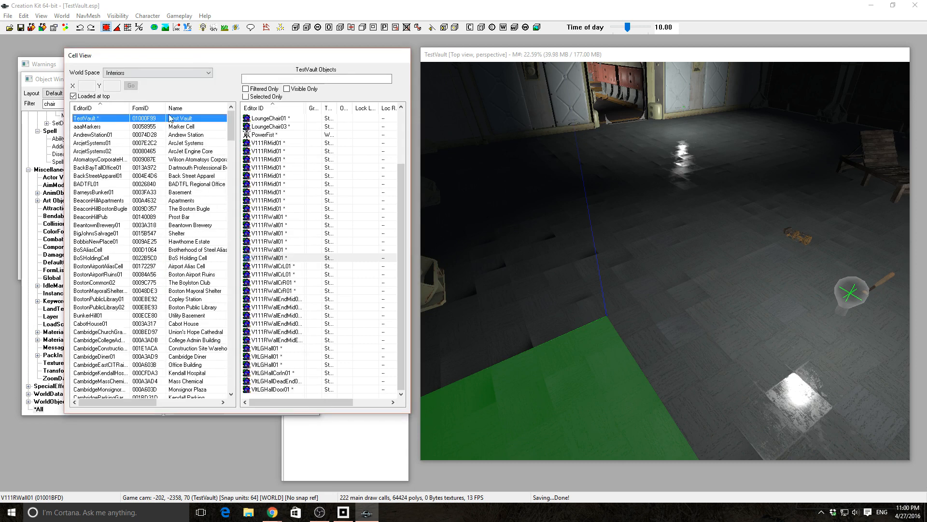
pyautogui.rightClick(98, 120)
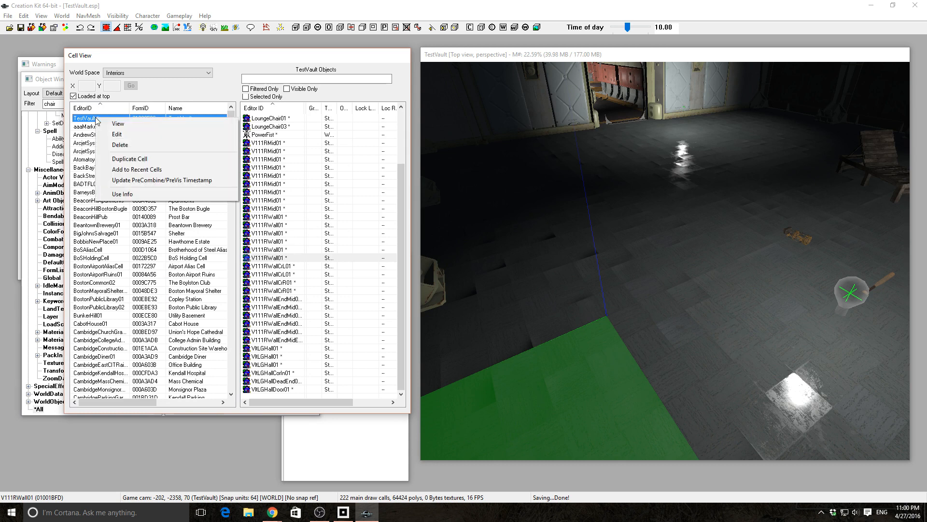
pyautogui.click(132, 135)
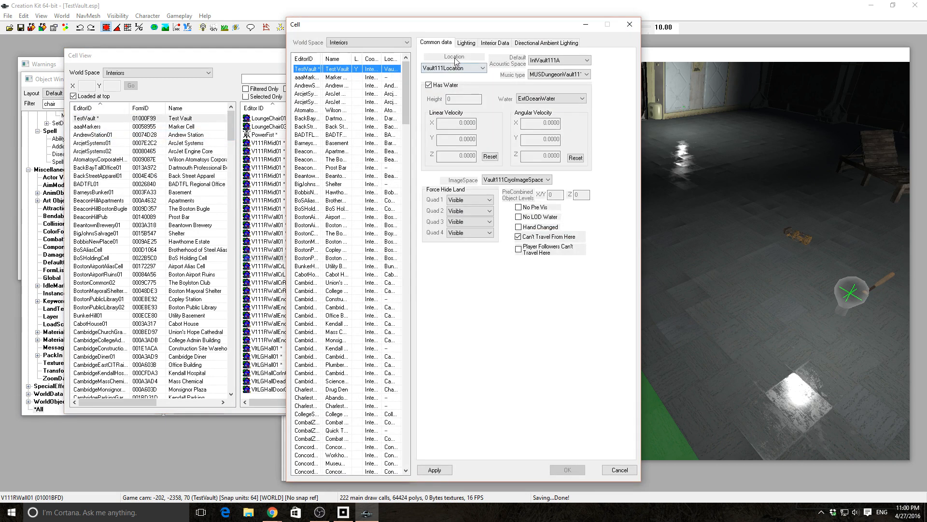
pyautogui.click(464, 43)
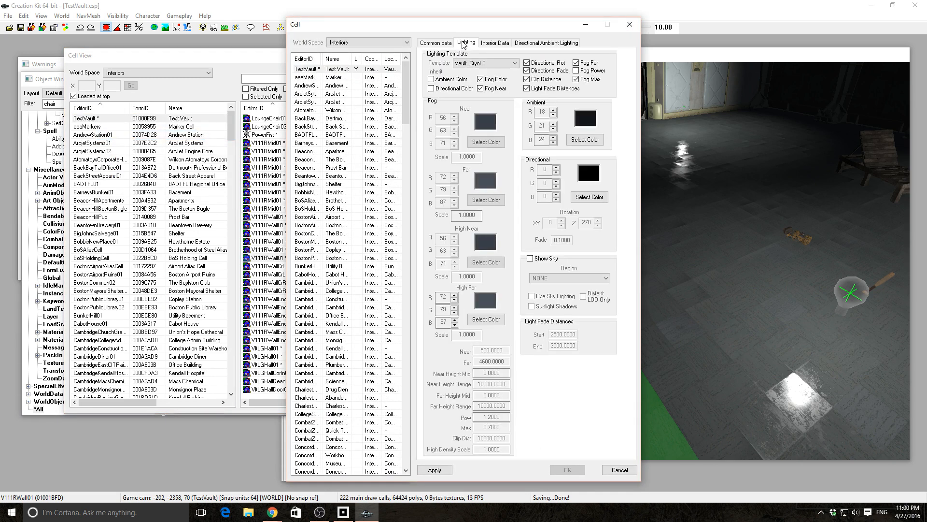
pyautogui.click(491, 64)
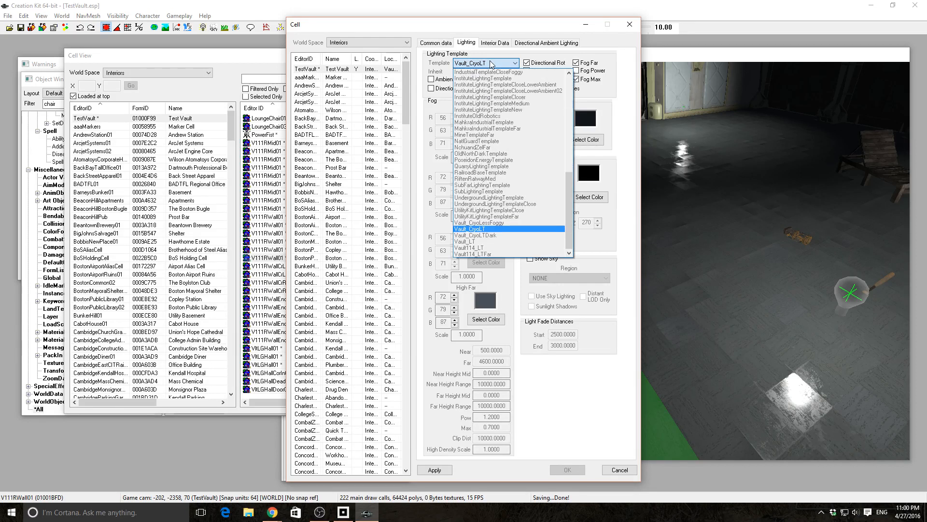
pyautogui.click(485, 229)
pyautogui.click(526, 89)
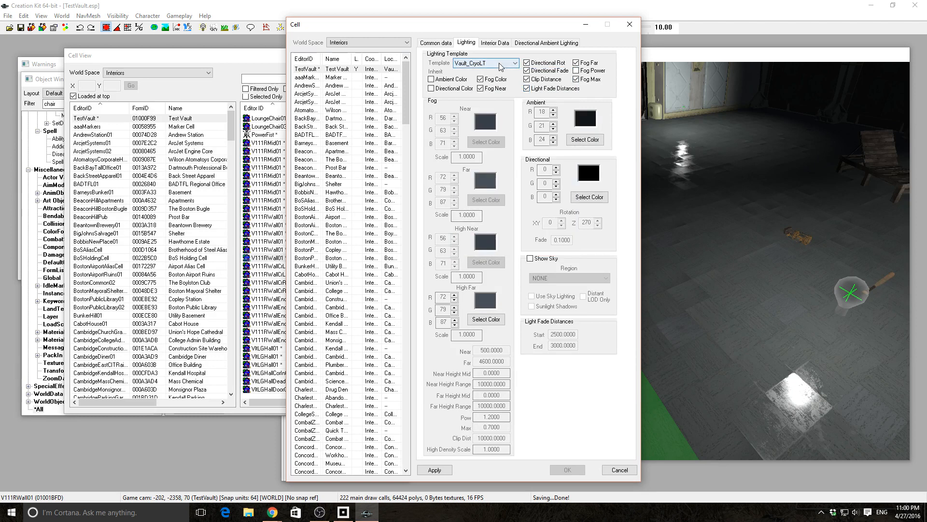
pyautogui.click(459, 80)
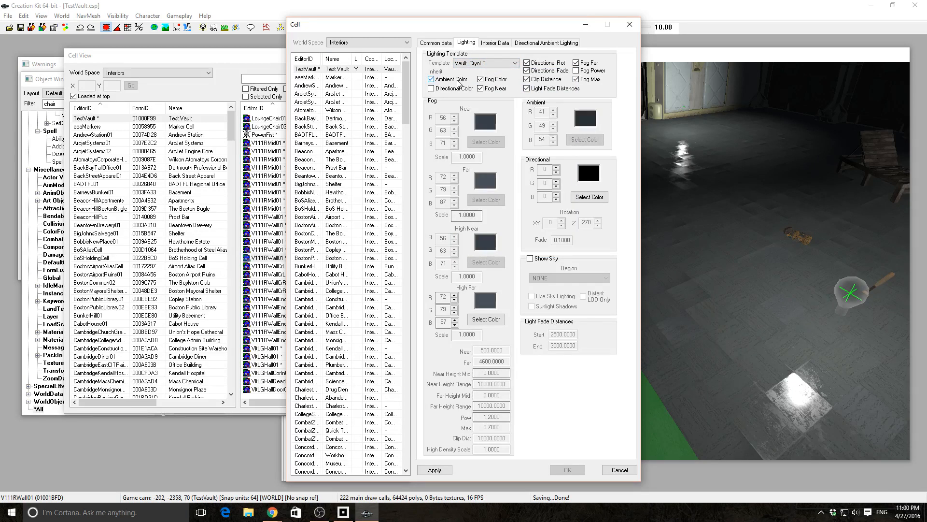
pyautogui.click(457, 89)
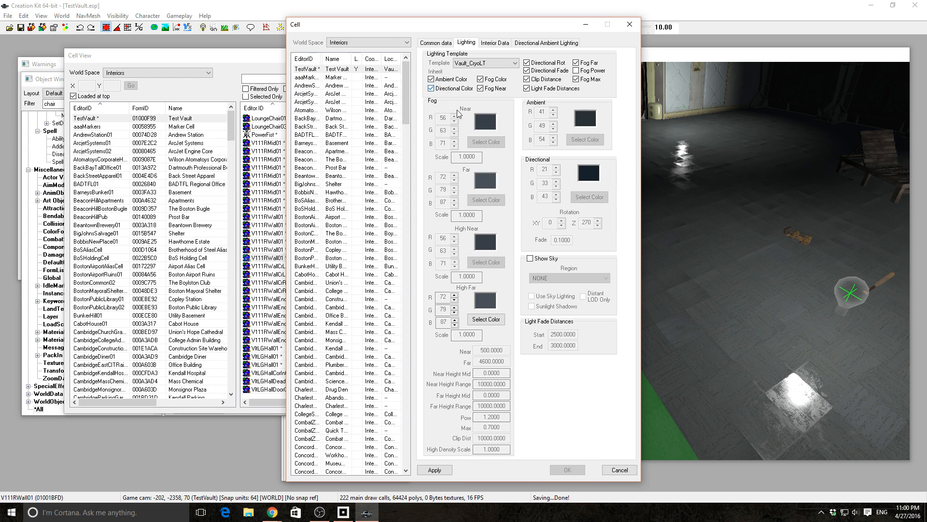
pyautogui.click(433, 471)
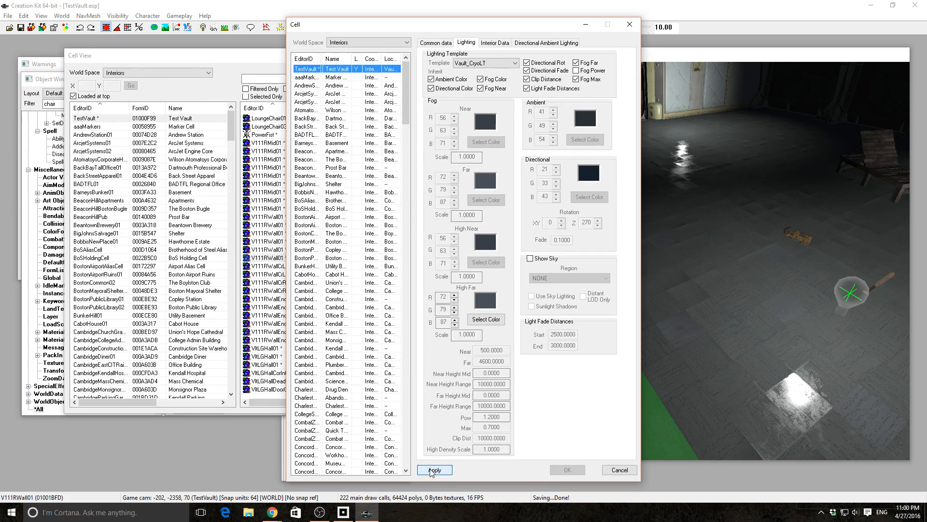
pyautogui.click(436, 473)
# - Check the TestVault cell's interior data and directional ambient lighting, and return to its lighting settings
pyautogui.click(494, 43)
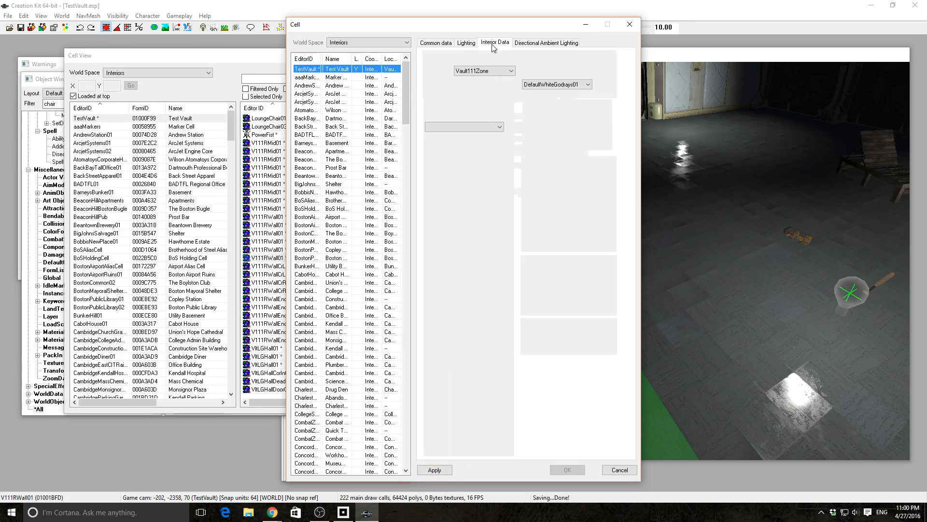
pyautogui.click(534, 45)
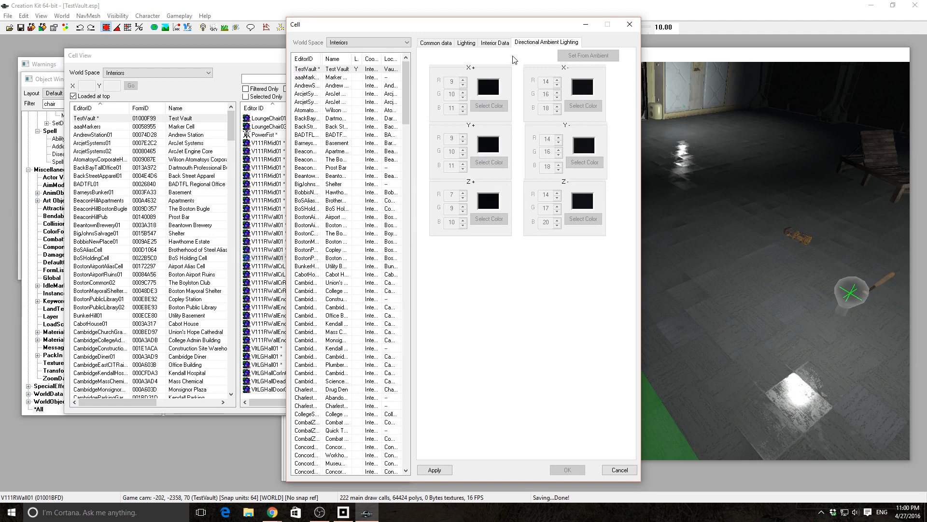
pyautogui.click(468, 44)
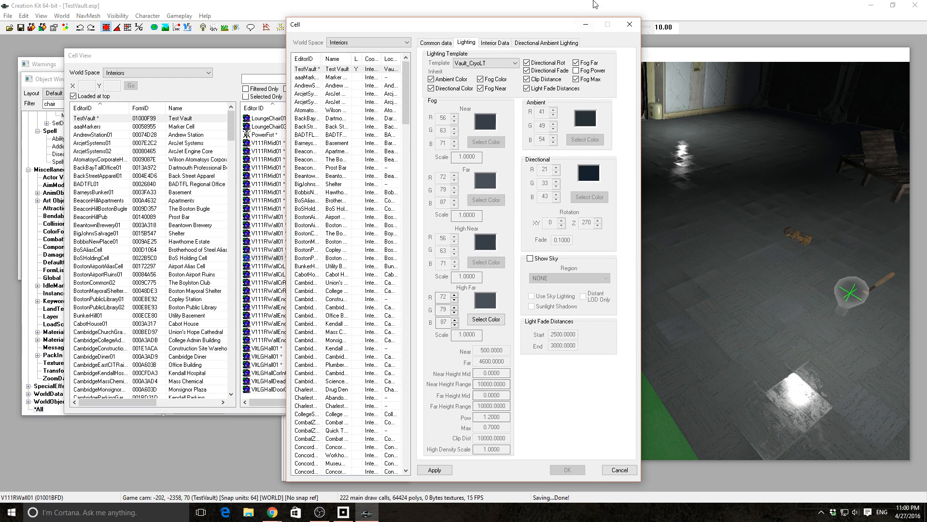
# - Turn off the TestVault cell's inheritance of Ambient Color from the Vault_CryoLT lighting template
pyautogui.click(562, 43)
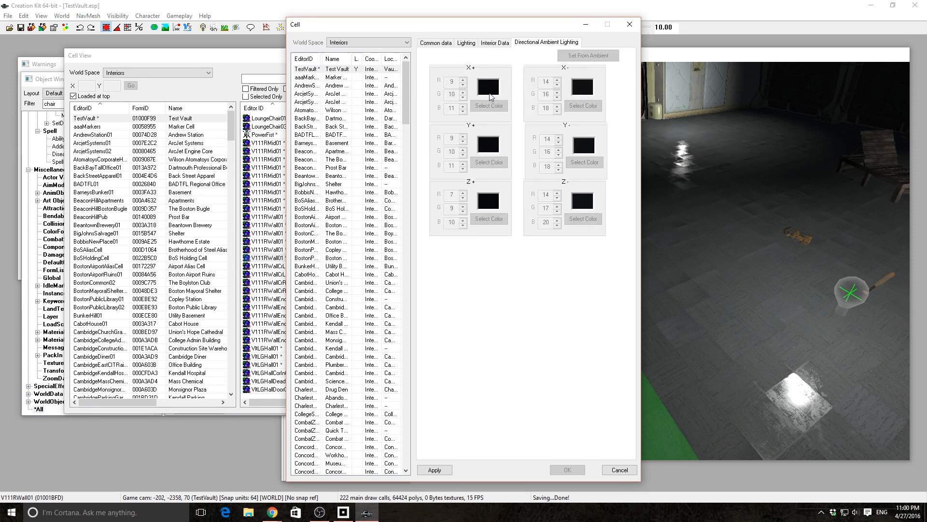
pyautogui.click(495, 43)
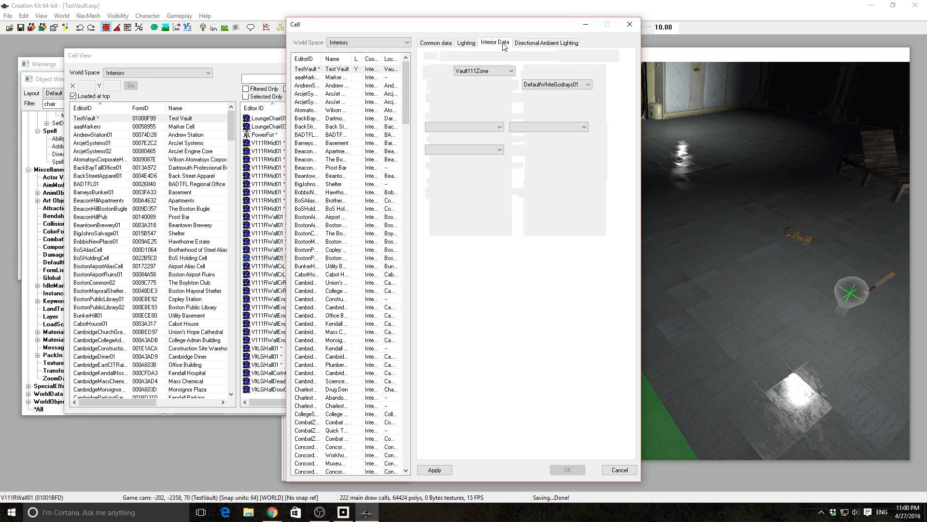
pyautogui.click(466, 43)
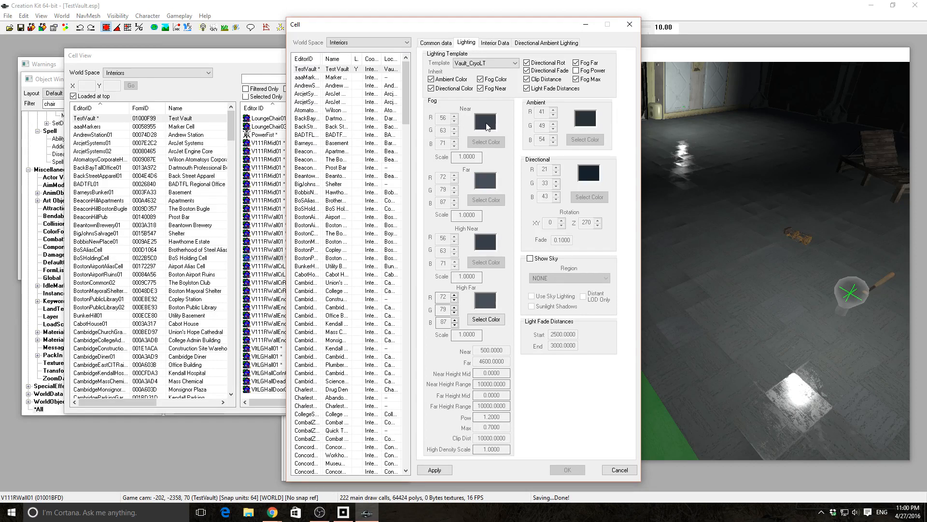
pyautogui.click(437, 80)
pyautogui.click(437, 80)
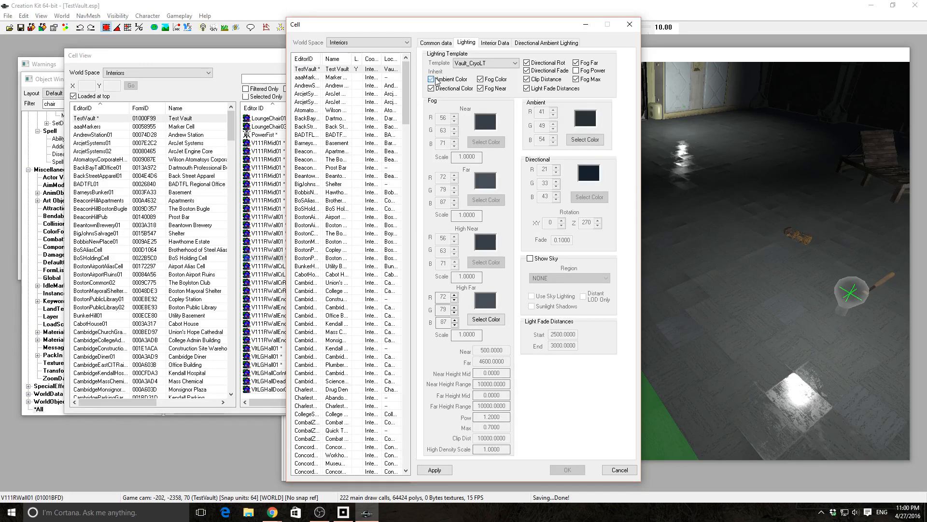
pyautogui.click(431, 79)
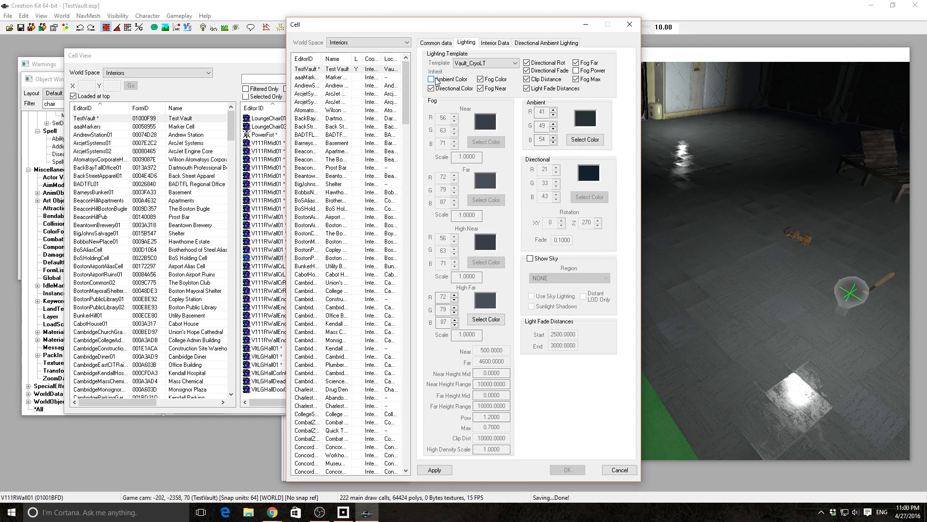
# - Set the cell's directional ambient lighting colors from its inherited-value ambient color
pyautogui.click(547, 43)
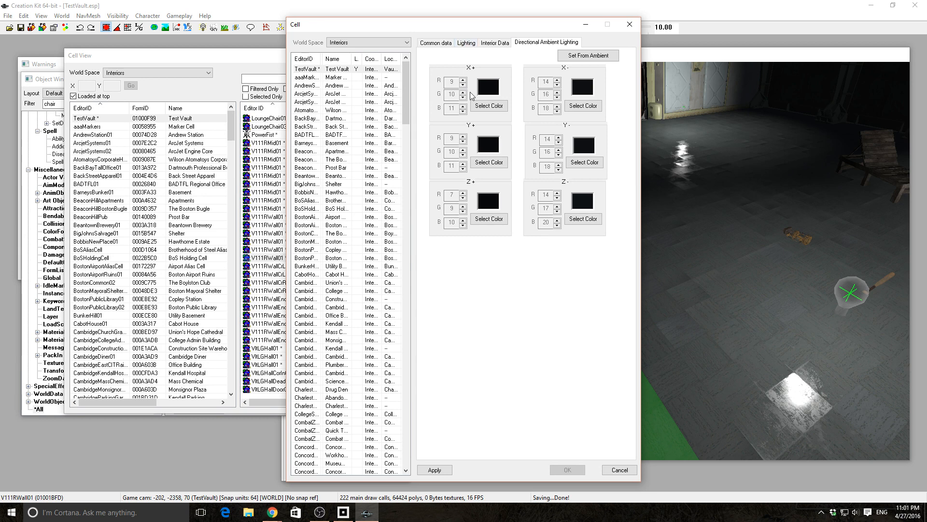
pyautogui.click(482, 105)
pyautogui.click(497, 40)
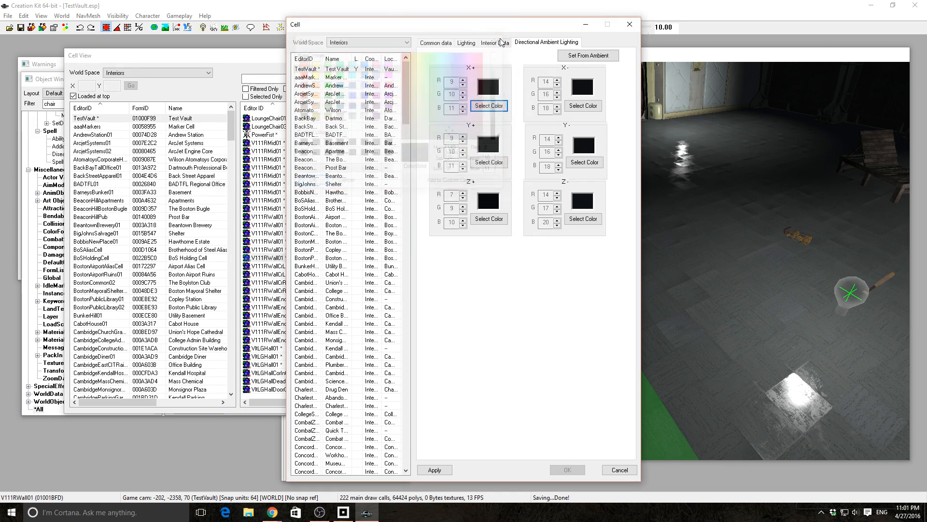
pyautogui.click(573, 56)
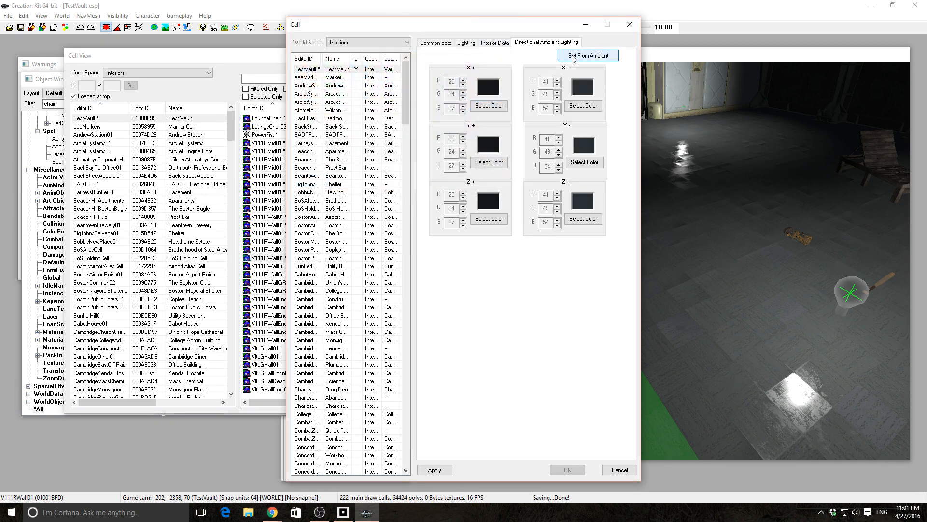
# - Change the cell's ambient color to a dark green with RGB 47, 71, 24
pyautogui.click(467, 43)
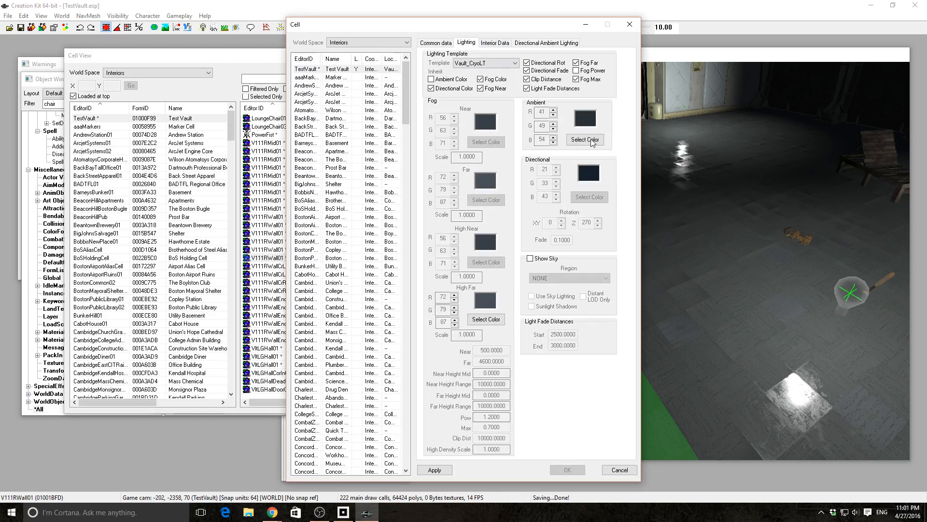
pyautogui.click(585, 140)
pyautogui.click(424, 113)
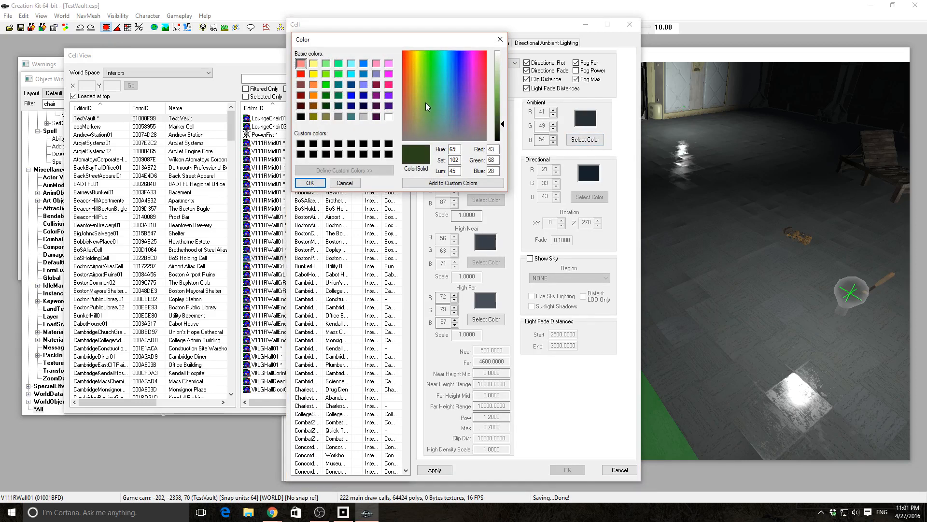
pyautogui.moveTo(425, 102)
pyautogui.mouseDown()
pyautogui.moveTo(422, 95)
pyautogui.moveTo(419, 123)
pyautogui.moveTo(424, 96)
pyautogui.mouseUp()
pyautogui.click(310, 183)
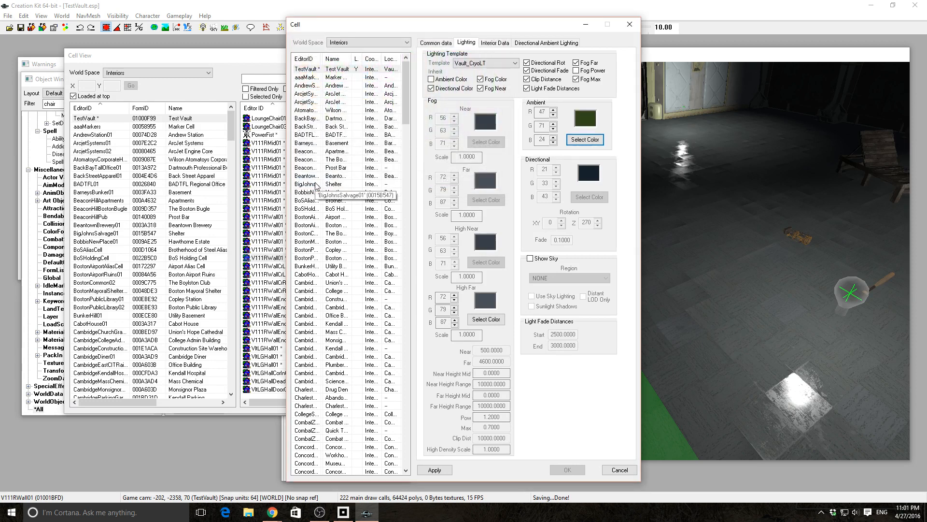
# - Set all directional ambient lighting colors from the green ambient color, apply the changes, and close the cell properties
pyautogui.click(550, 43)
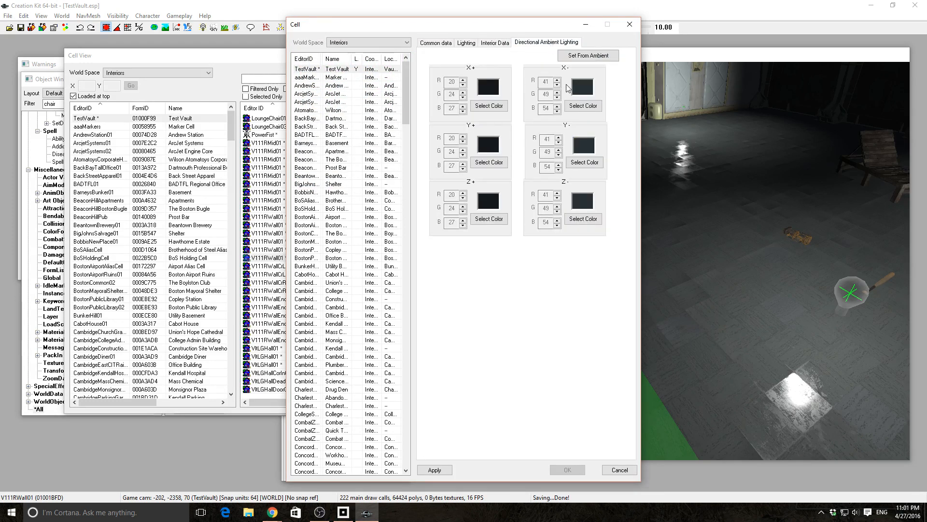
pyautogui.click(588, 55)
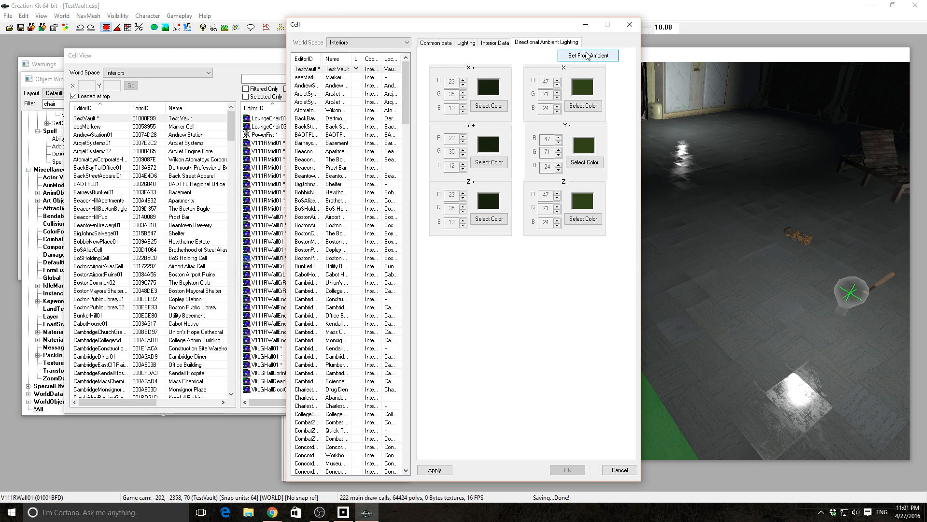
pyautogui.click(433, 470)
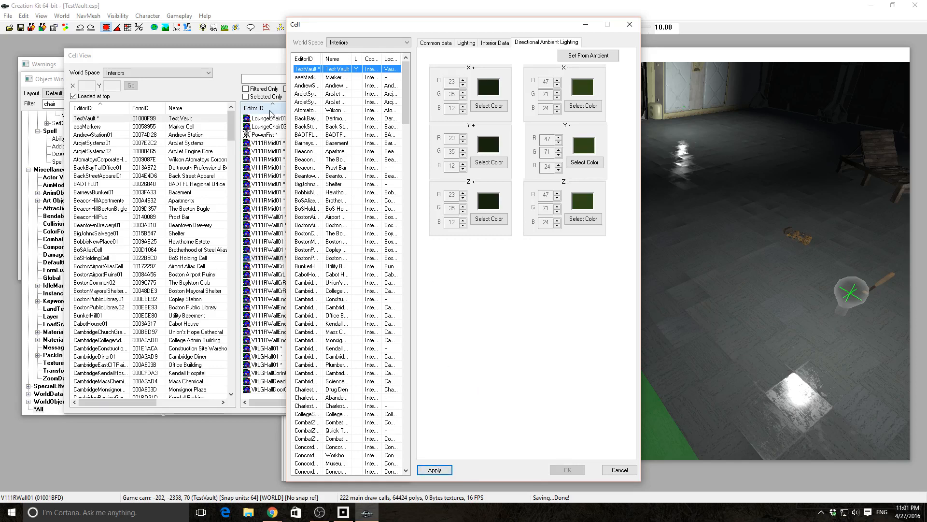
pyautogui.click(630, 25)
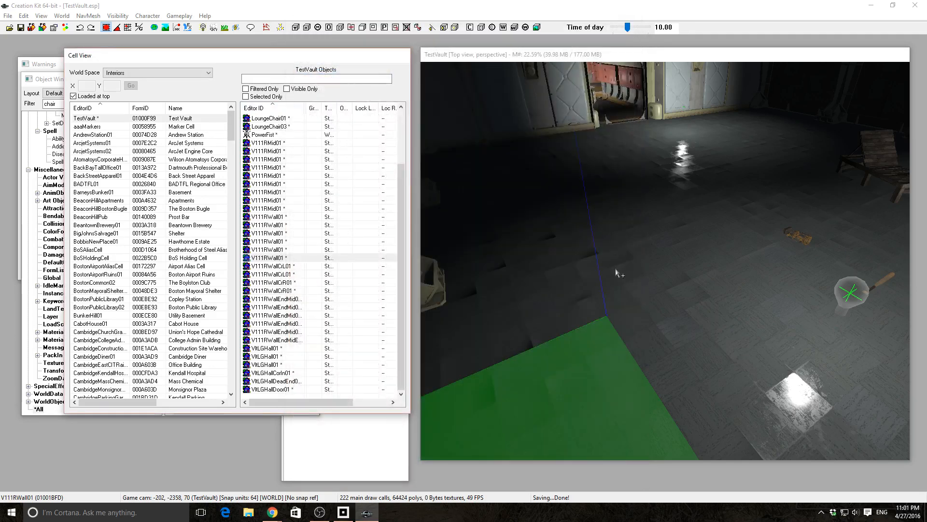
# - Update lighting and effects for the loaded TestVault cell
pyautogui.scroll(-8, 620, 274)
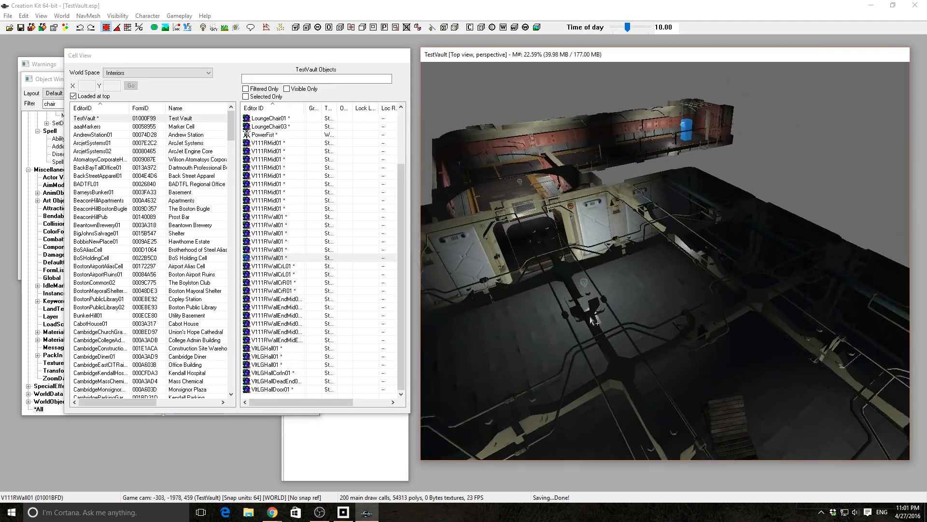
pyautogui.moveTo(592, 320)
pyautogui.keyDown('shift'); pyautogui.mouseDown(button='middle')
pyautogui.moveTo(591, 348)
pyautogui.moveTo(594, 321)
pyautogui.mouseUp(button='middle'); pyautogui.keyUp('shift')
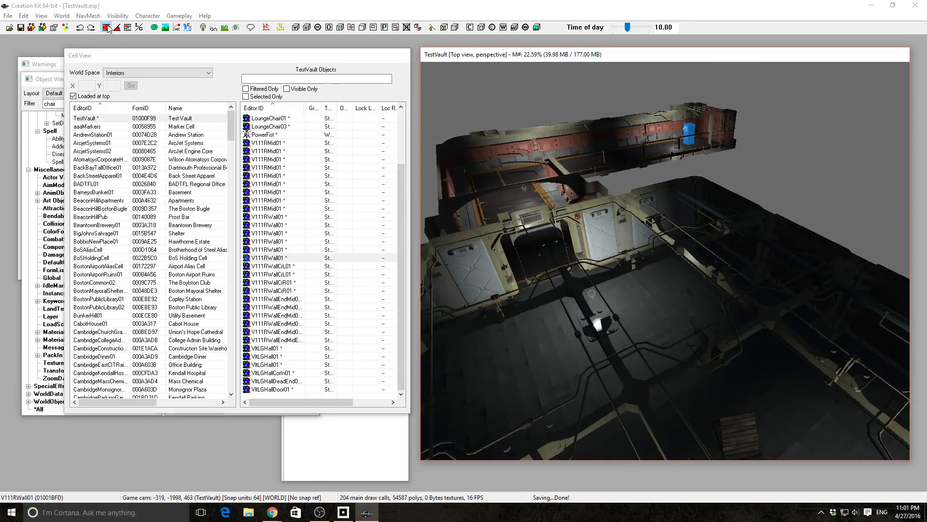
pyautogui.click(118, 16)
pyautogui.click(145, 27)
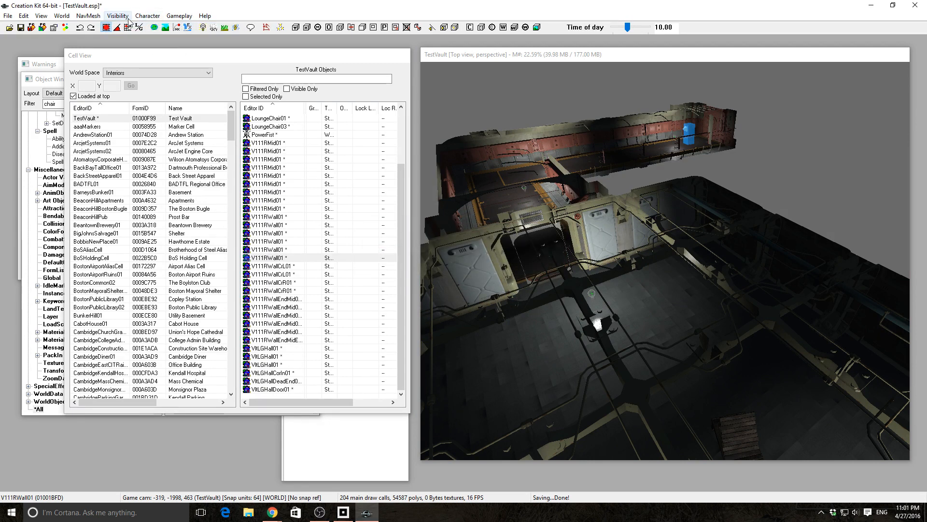
pyautogui.click(147, 16)
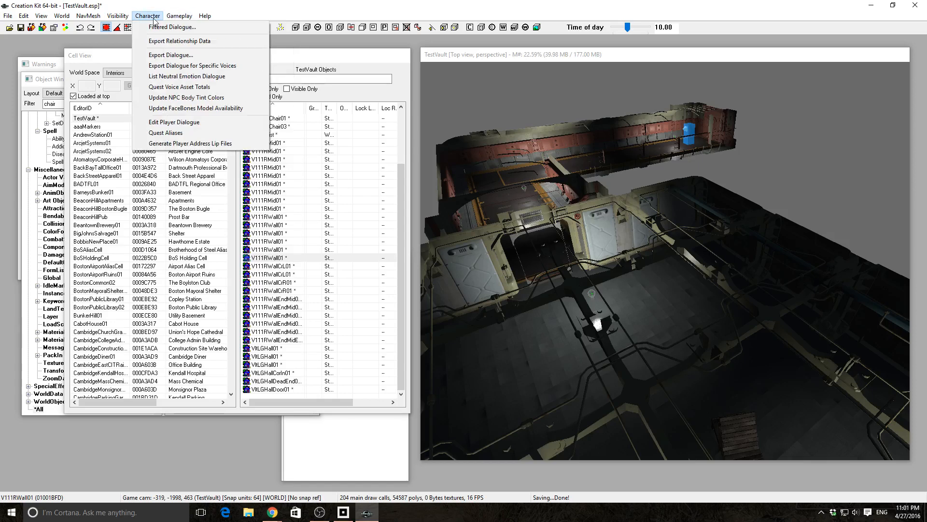
pyautogui.moveTo(62, 17)
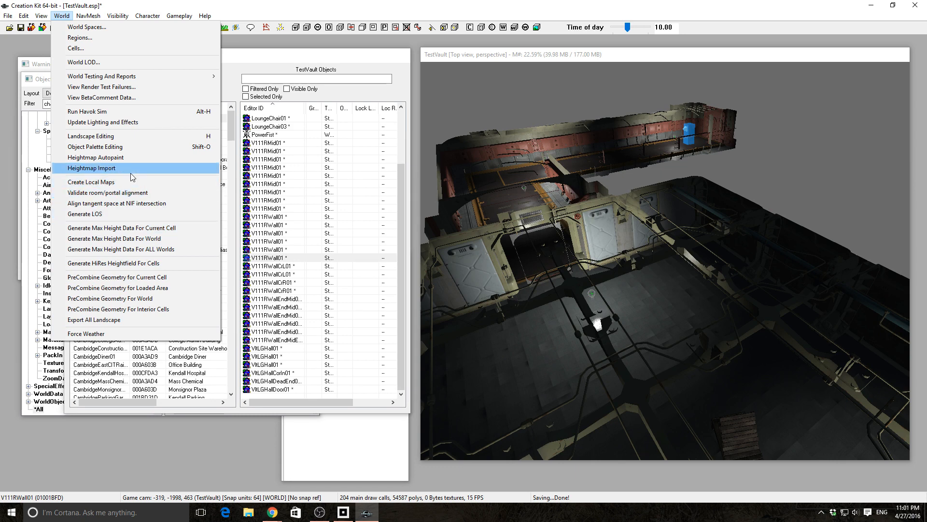
pyautogui.click(128, 122)
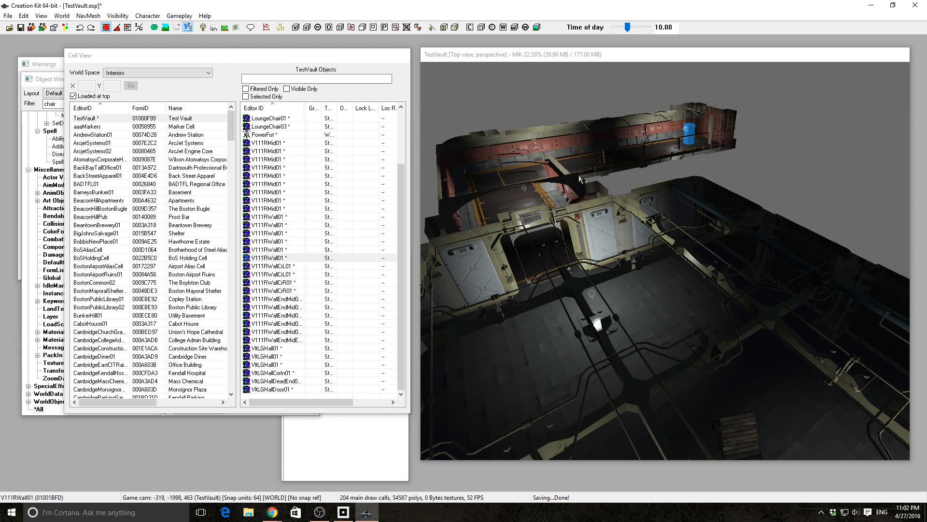
# - Save the TestVault.esp plugin, and launch Fallout 4 from Steam for testing
pyautogui.click(11, 16)
pyautogui.click(44, 48)
pyautogui.click(821, 513)
pyautogui.rightClick(812, 474)
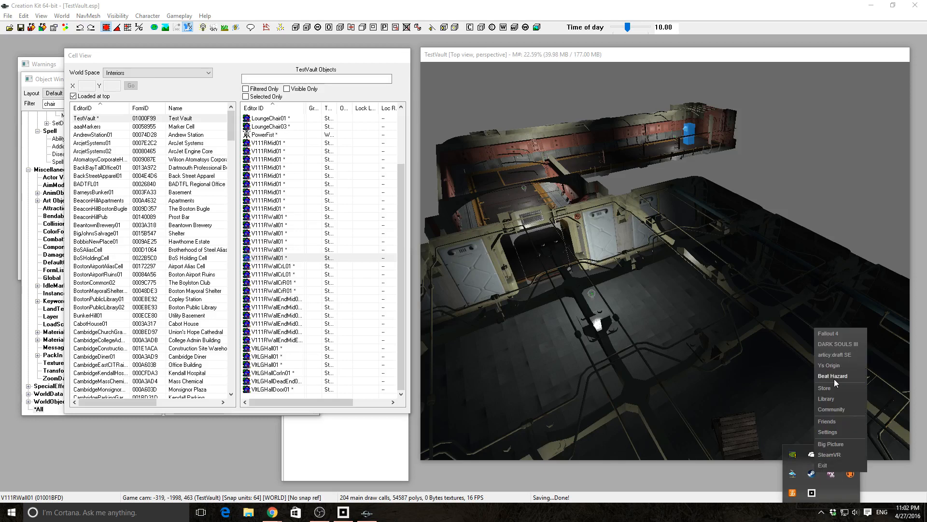
pyautogui.click(845, 337)
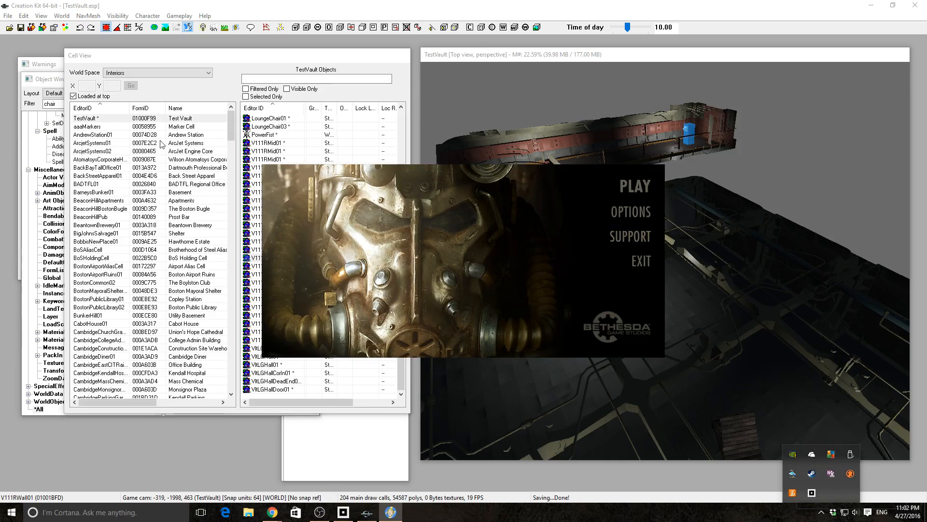
pyautogui.click(641, 188)
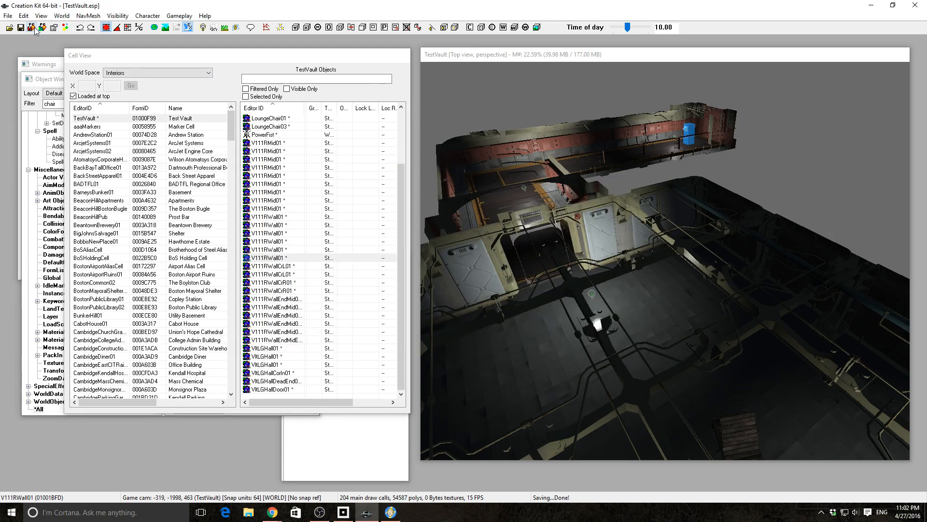
# - Switch to Fallout 4, start past the title screen, and enter the test cell with the console command "coc testvault"
pyautogui.click(42, 27)
pyautogui.click(389, 513)
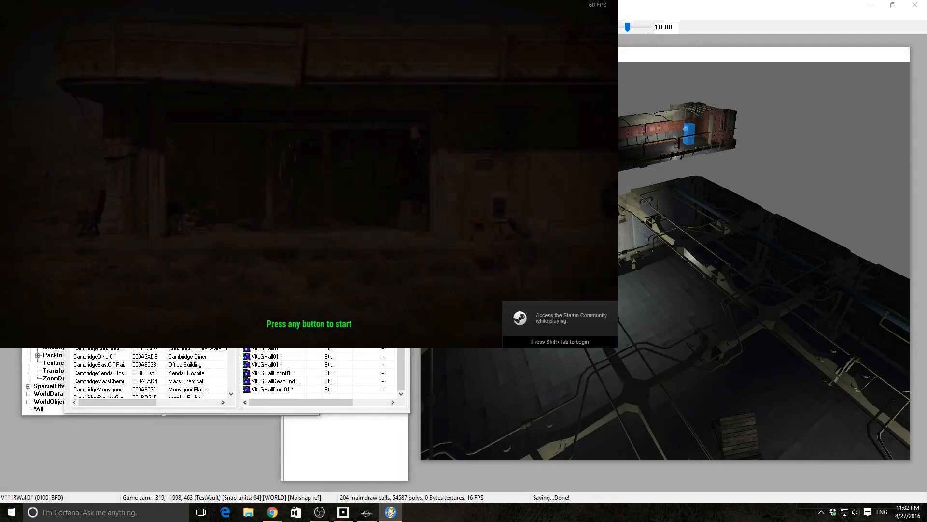
pyautogui.press('Return')
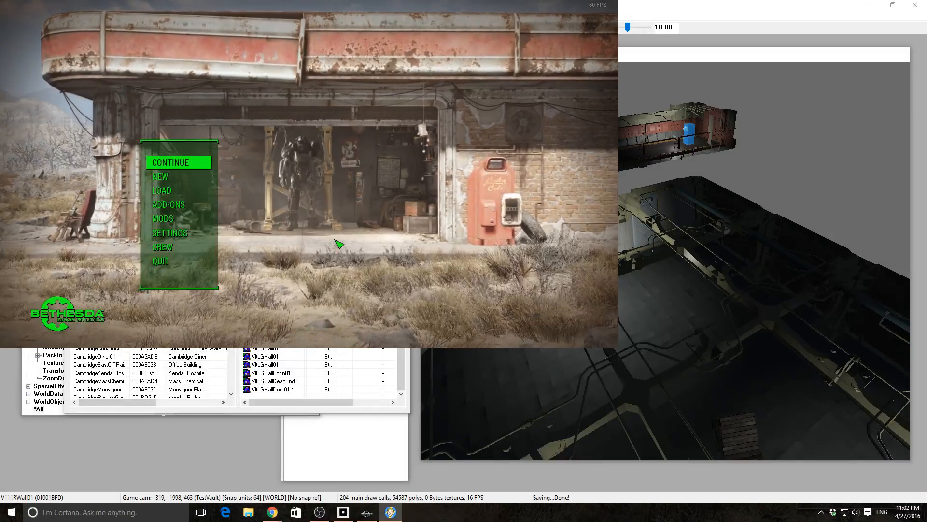
pyautogui.write('coc test')
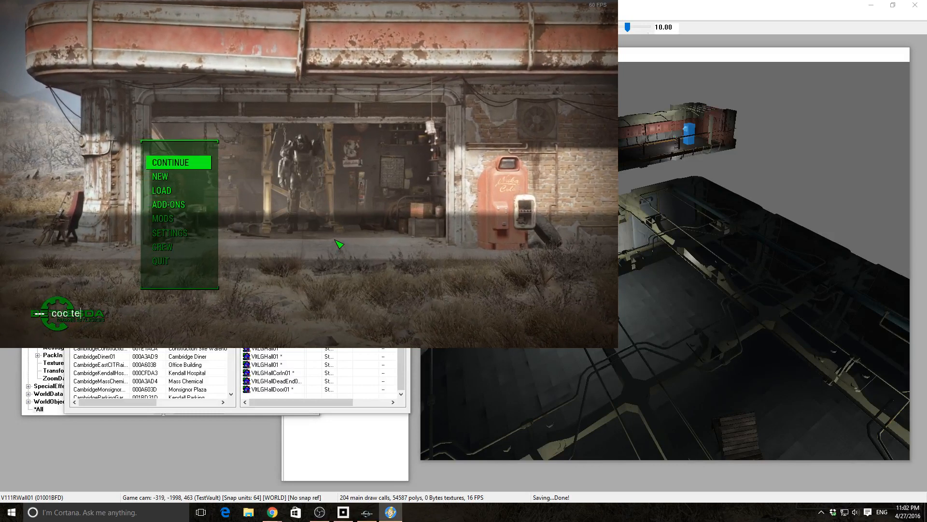
pyautogui.write('vault')
pyautogui.press('Return')
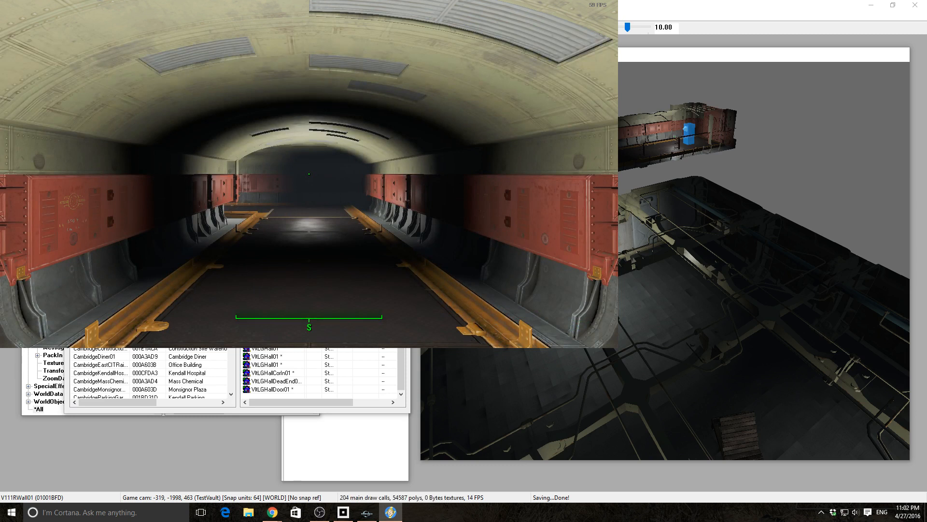
# - Quit from the test cell to the Fallout 4 main menu
pyautogui.press('Escape')
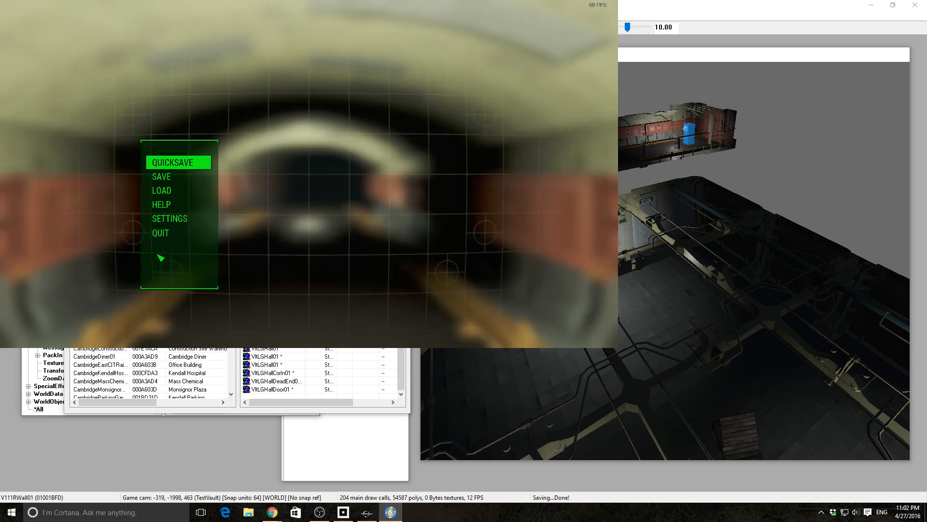
pyautogui.click(172, 231)
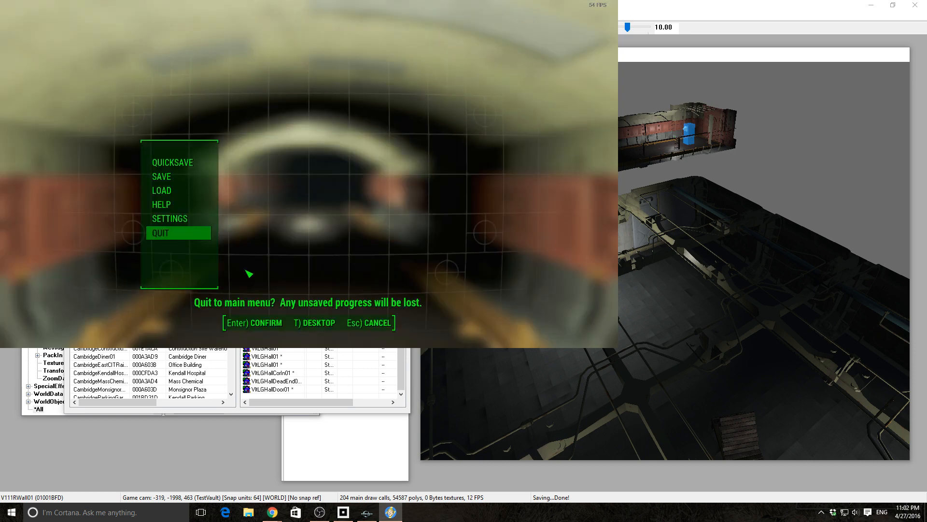
pyautogui.press('Return')
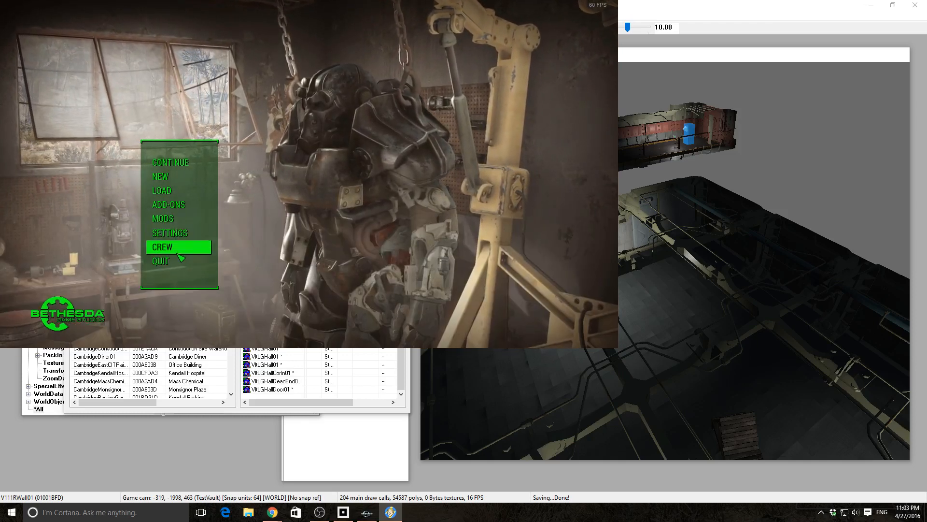
# - Check whether TestVault.esp is enabled in the game's mod load order, and return to the main menu
pyautogui.click(182, 218)
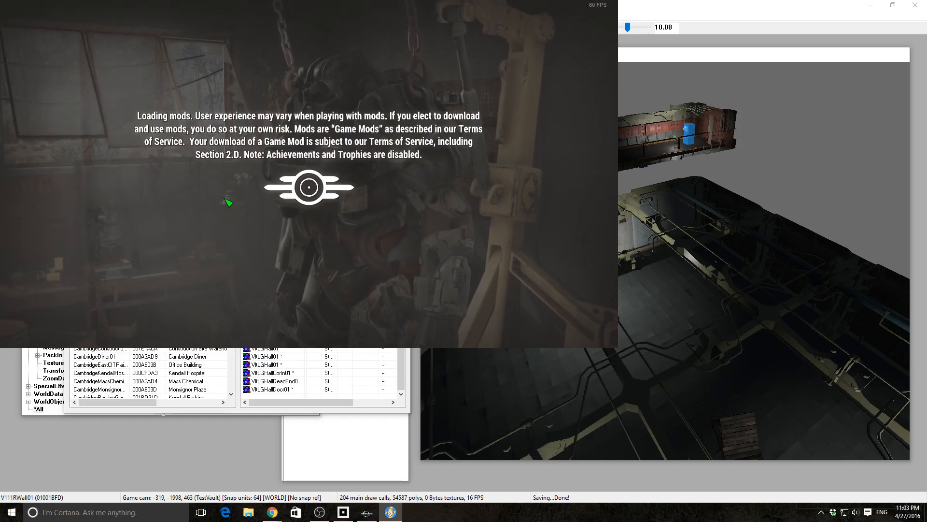
pyautogui.press('t')
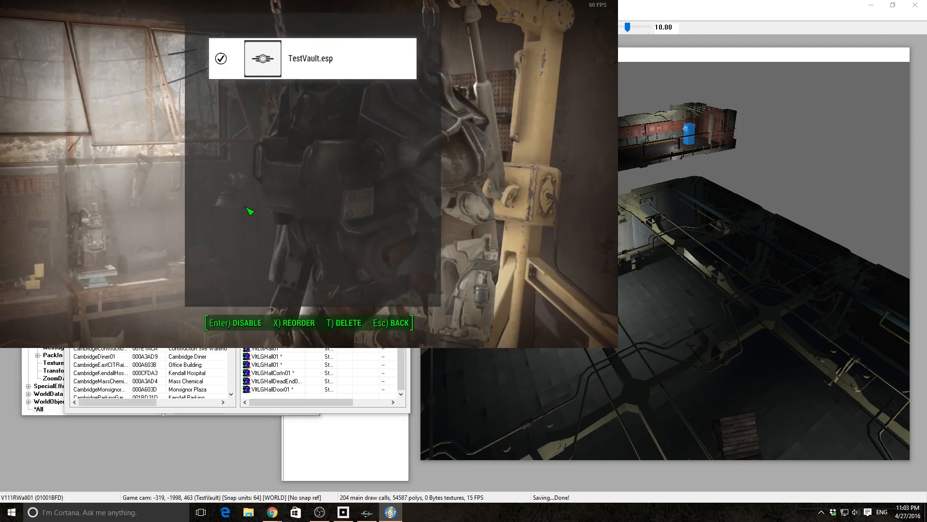
pyautogui.press('Escape')
pyautogui.press('Escape')
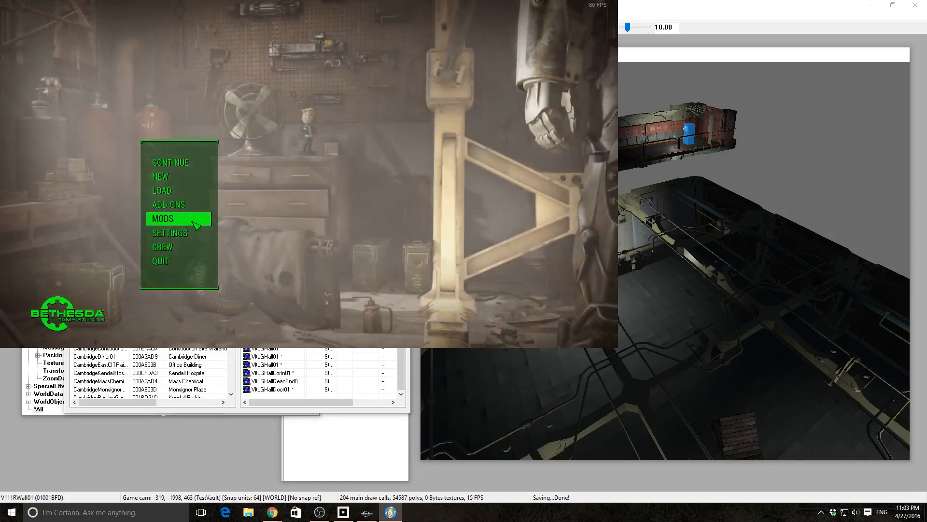
# - Load the test cell from the main menu with the console command "coc testvault"
pyautogui.click(190, 234)
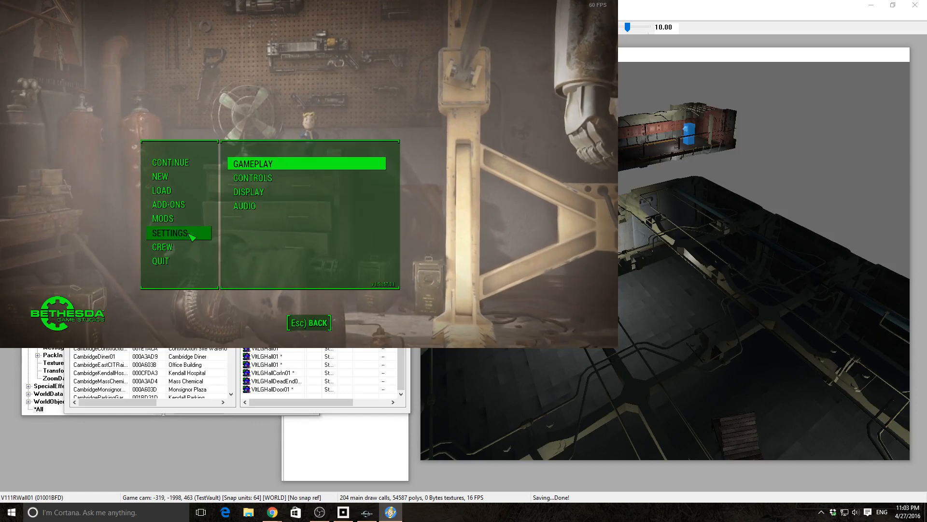
pyautogui.press('Escape')
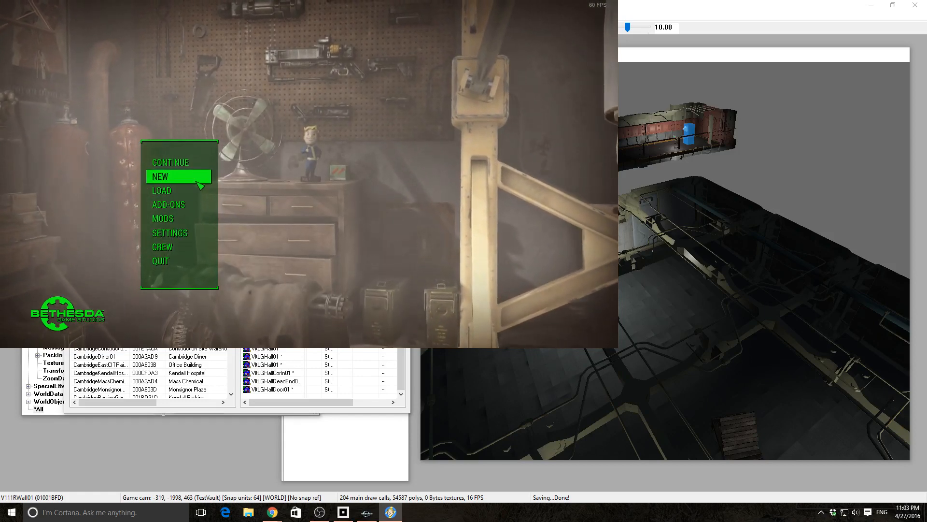
pyautogui.write('coc')
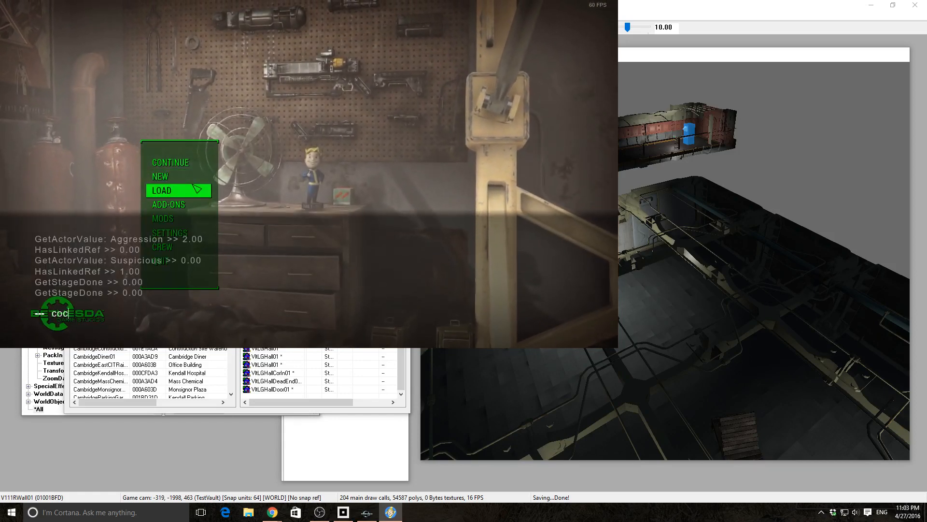
pyautogui.write(' testvault')
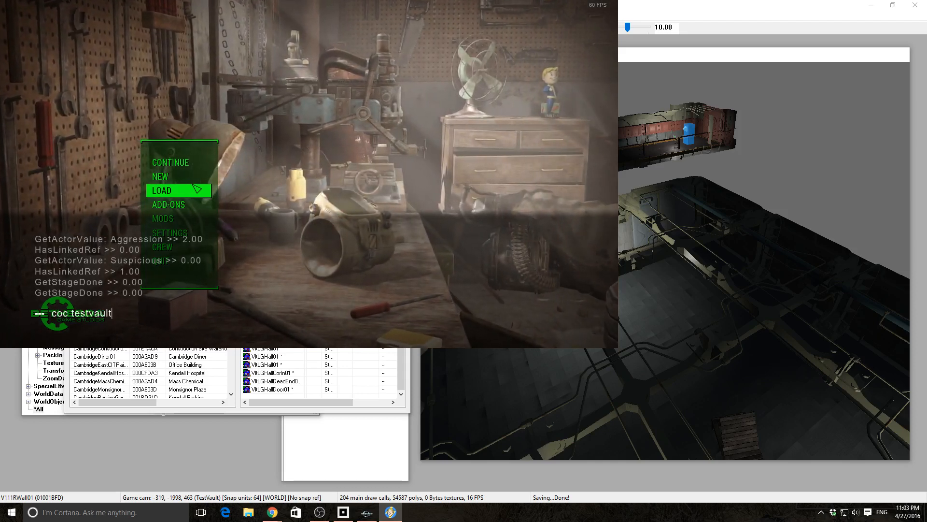
pyautogui.press('Return')
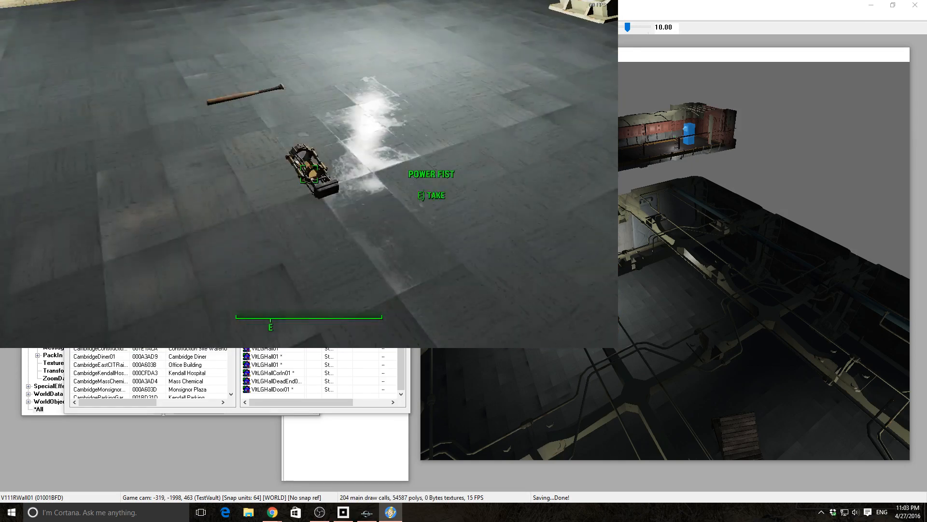
# - Take the Power Fist and Baseball Bat from the floor, and walk through the vault room and its doorway to inspect the layout and lighting
pyautogui.press('e')
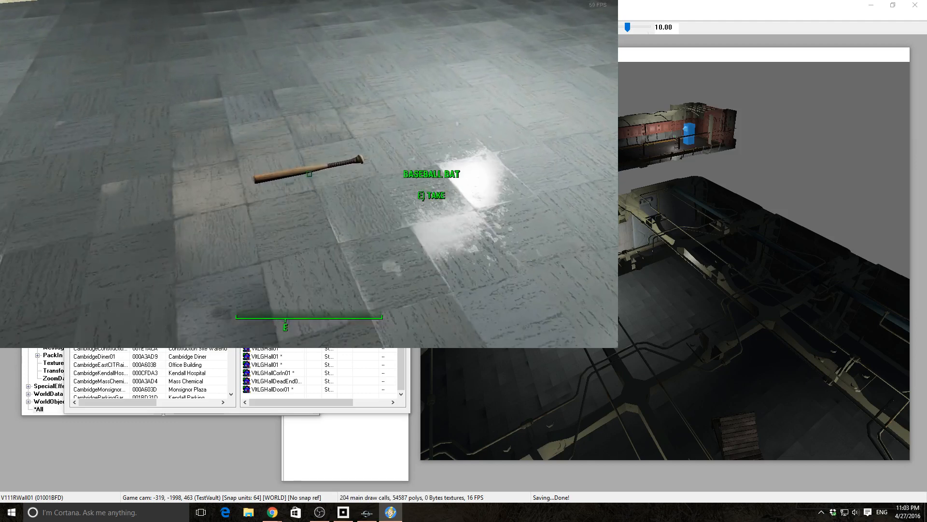
pyautogui.press('e')
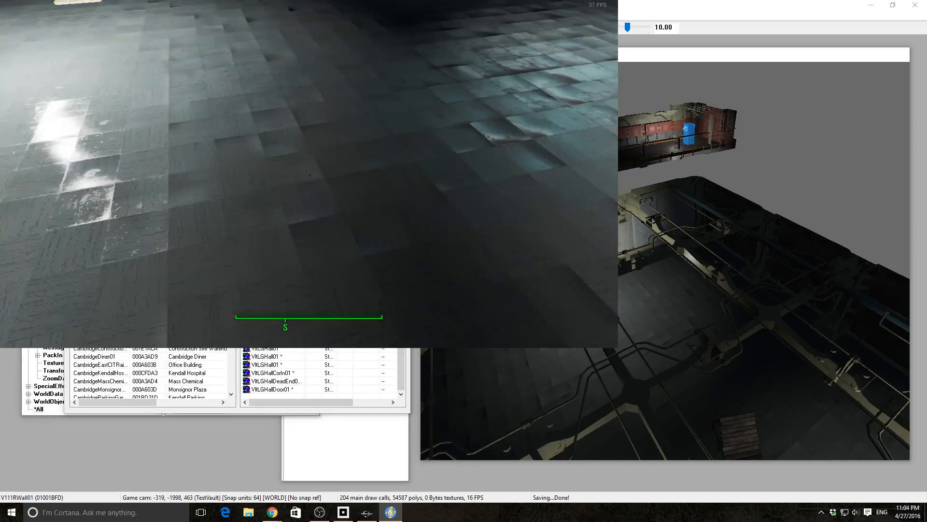
pyautogui.press('s')
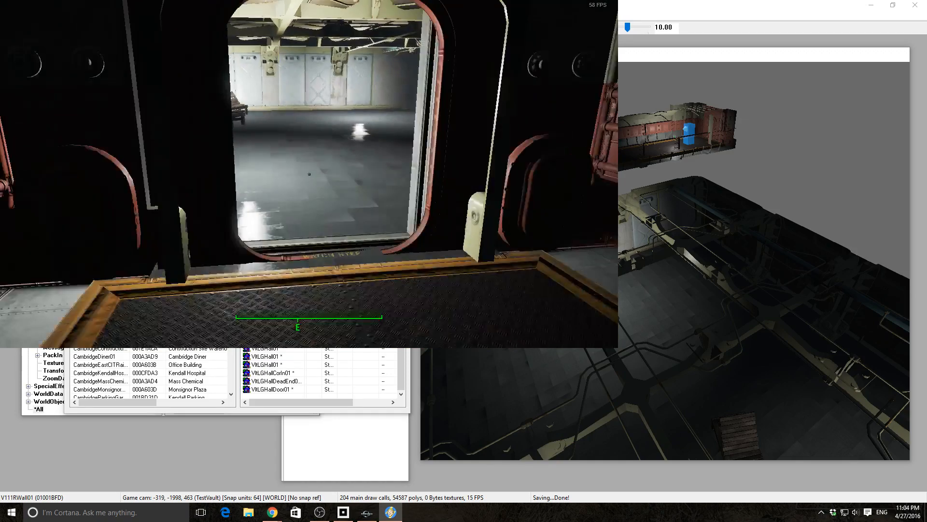
pyautogui.press('a')
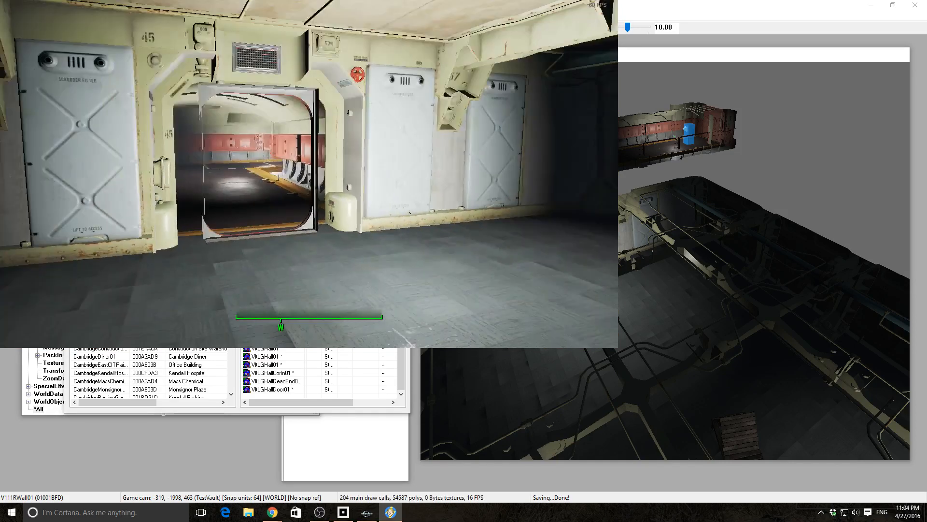
pyautogui.press('w')
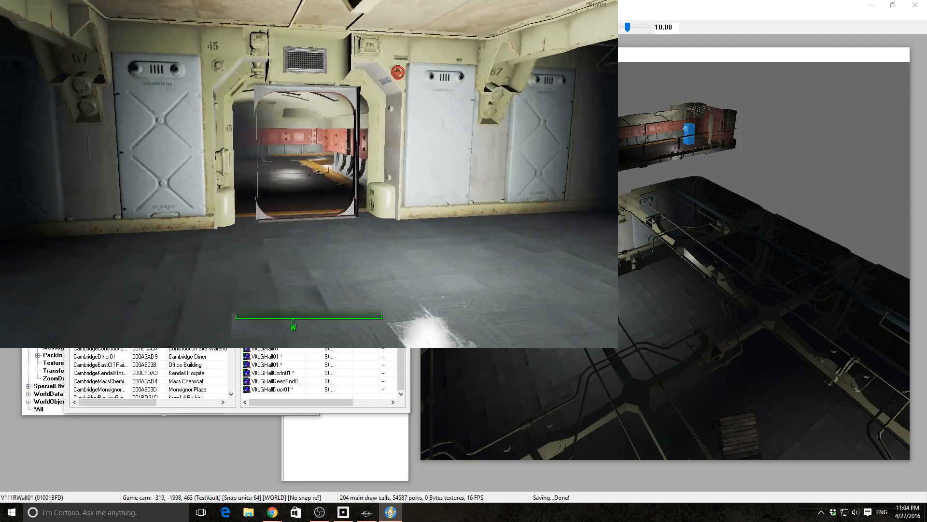
pyautogui.press('w')
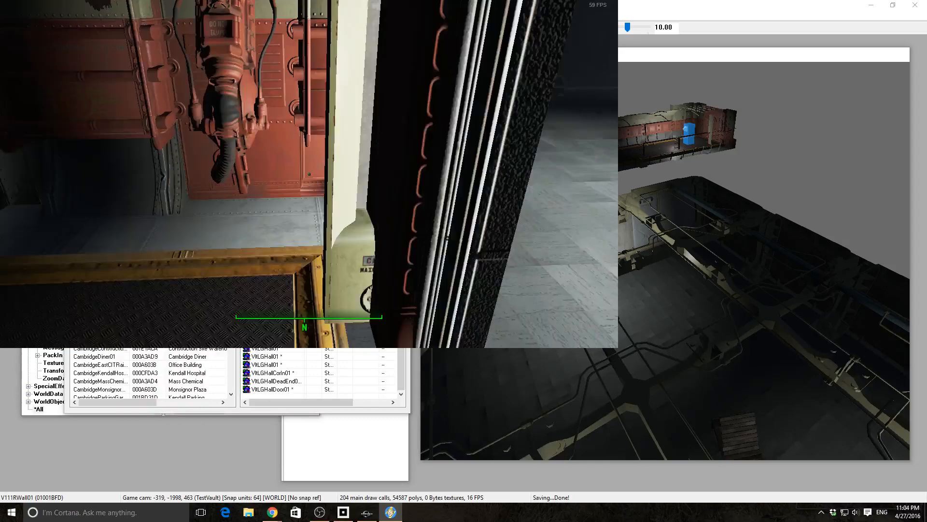
pyautogui.press('d')
pyautogui.press('s')
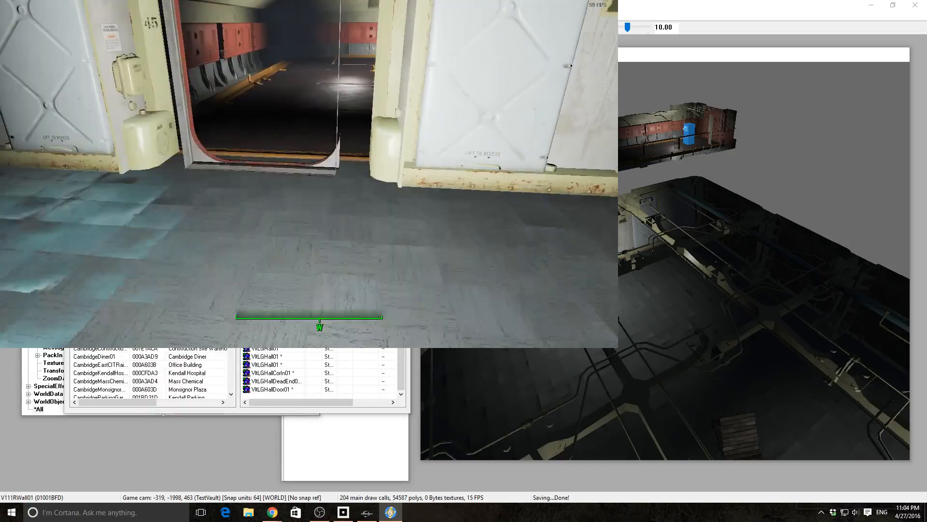
pyautogui.press('w')
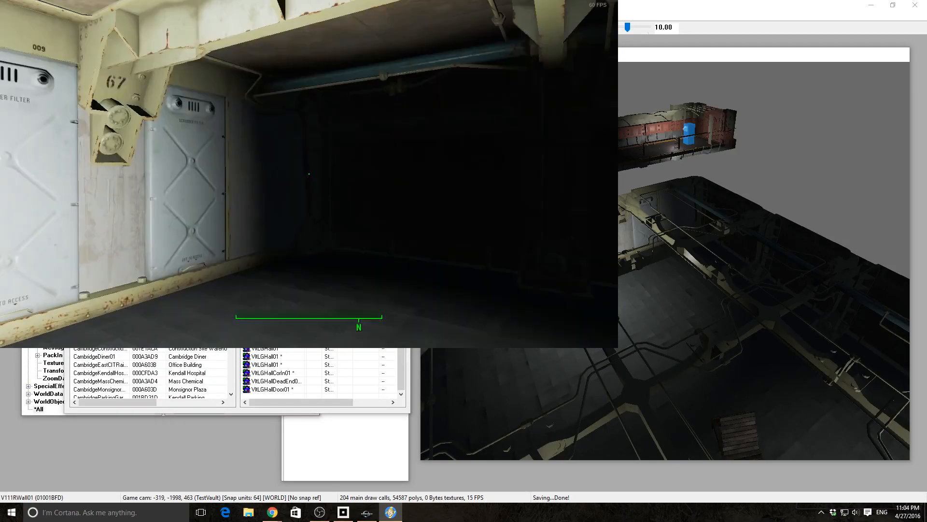
# - Quit Fallout 4 with the console command "qqq", and switch back to the Creation Kit
pyautogui.press('Escape')
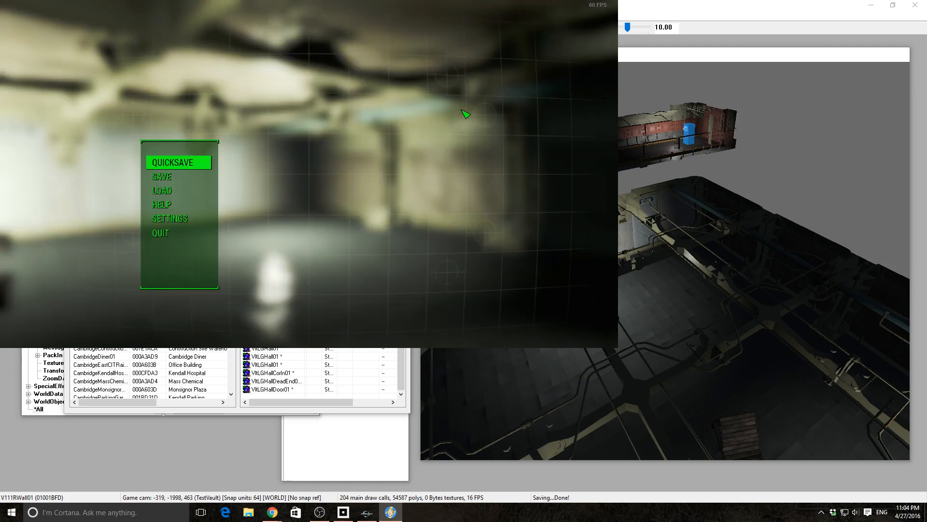
pyautogui.press('Escape')
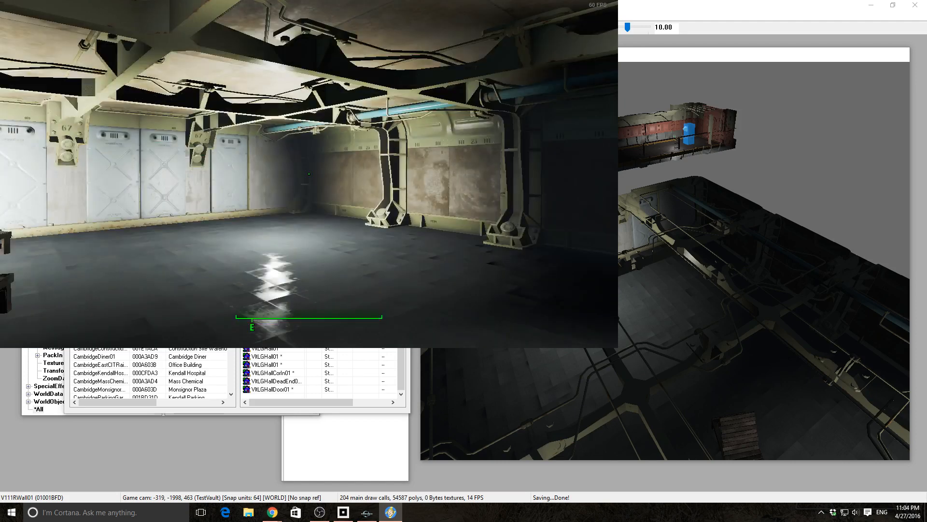
pyautogui.press('`')
pyautogui.write('qqq')
pyautogui.press('Return')
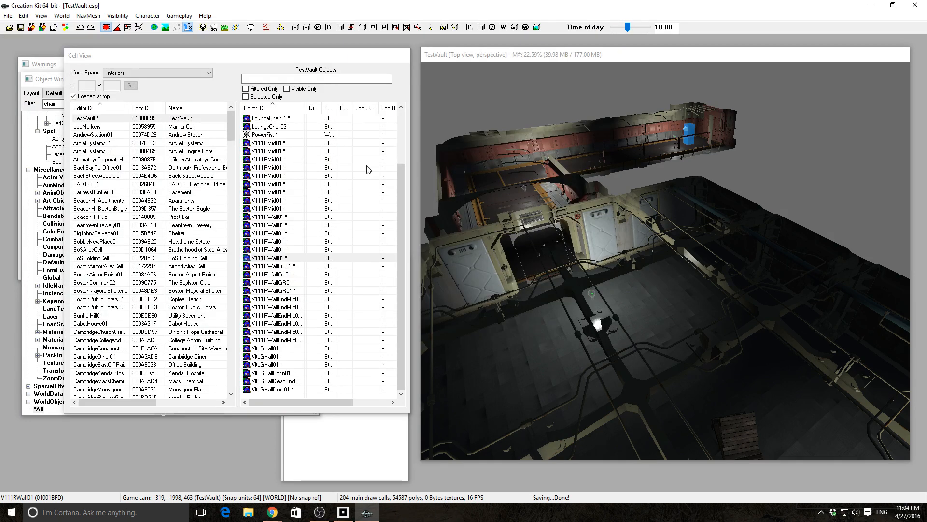
pyautogui.hotkey('alt', 'Tab')
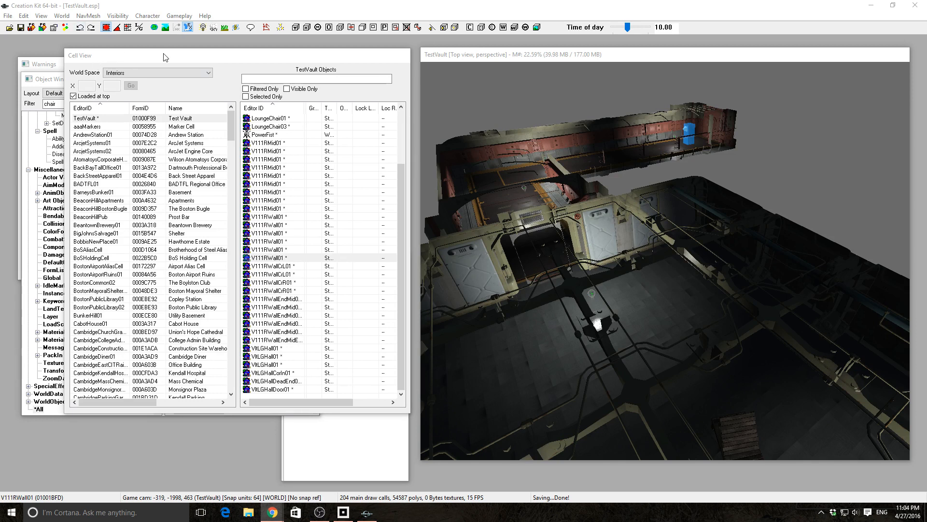
# - Move the Cell View window off the Object Window so both windows can be reached
pyautogui.moveTo(183, 58); pyautogui.dragTo(341, 93)
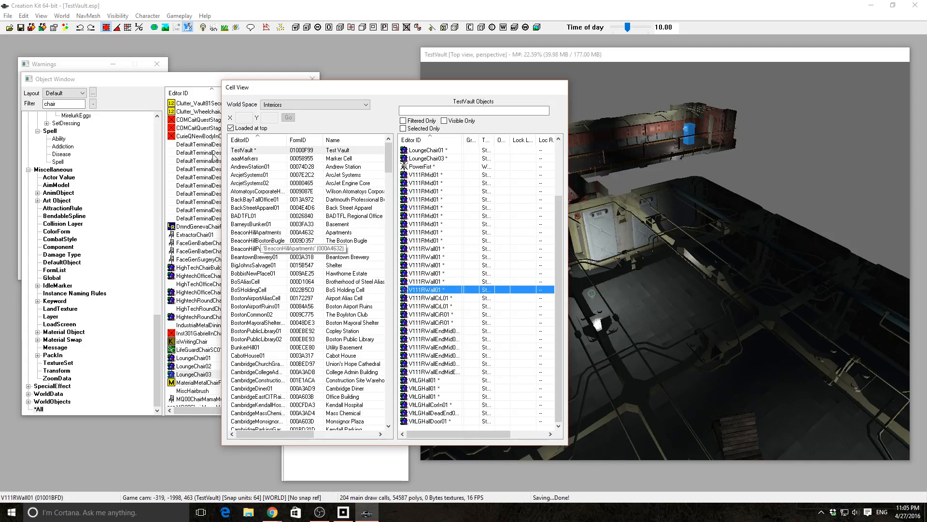
pyautogui.click(126, 83)
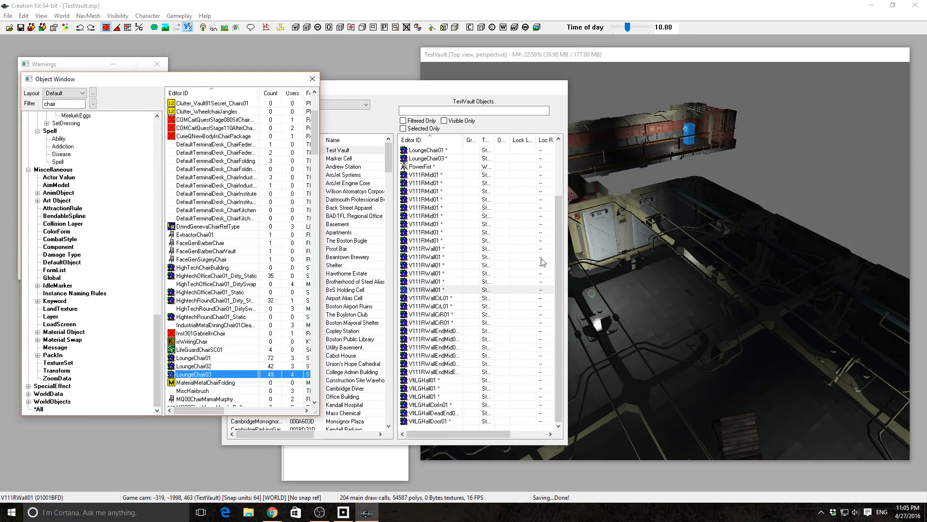
pyautogui.click(337, 123)
# - Select the V111RWallCrR01 corner wall piece in the TestVault view, and examine the vault room from other angles
pyautogui.click(708, 253)
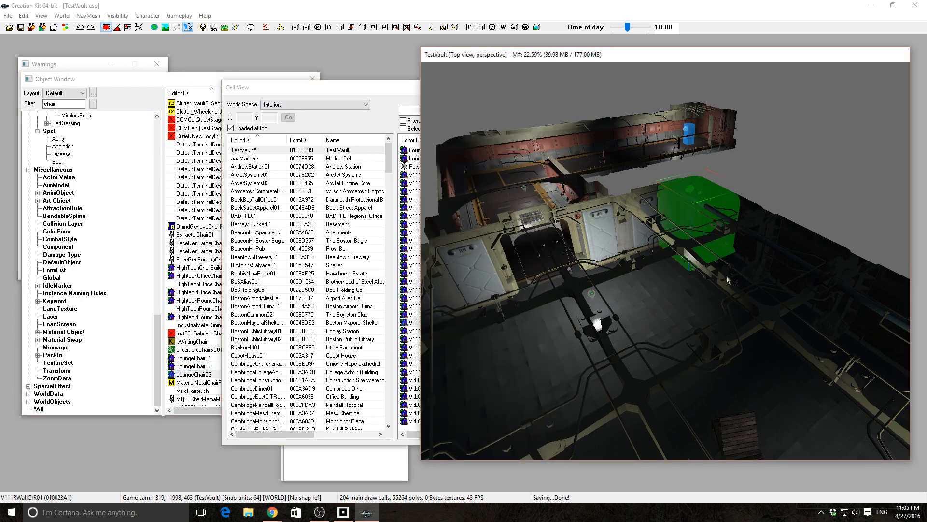
pyautogui.keyDown('shift'); pyautogui.moveTo(735, 295); pyautogui.dragTo(687, 332, button='middle'); pyautogui.keyUp('shift')
pyautogui.scroll(-5, 753, 275)
pyautogui.moveTo(622, 335); pyautogui.dragTo(675, 351, button='middle')
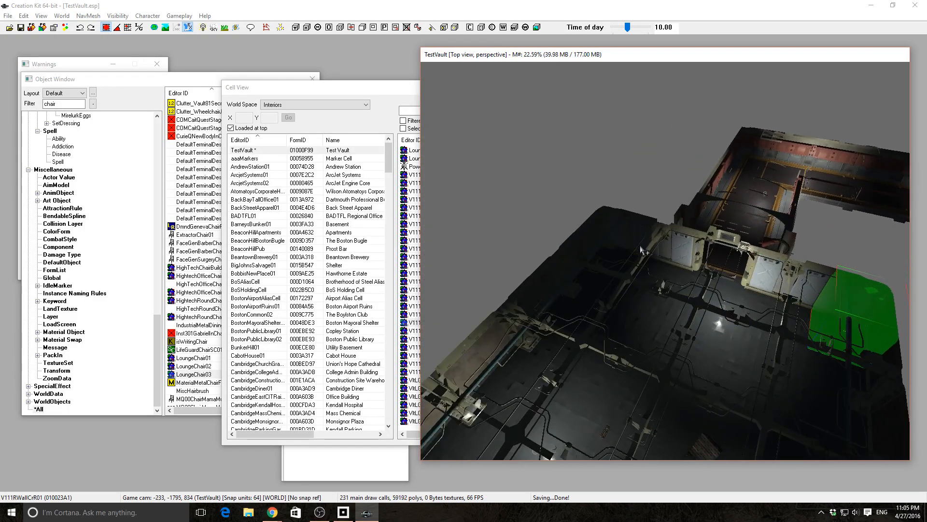
pyautogui.moveTo(711, 305); pyautogui.dragTo(625, 261, button='middle')
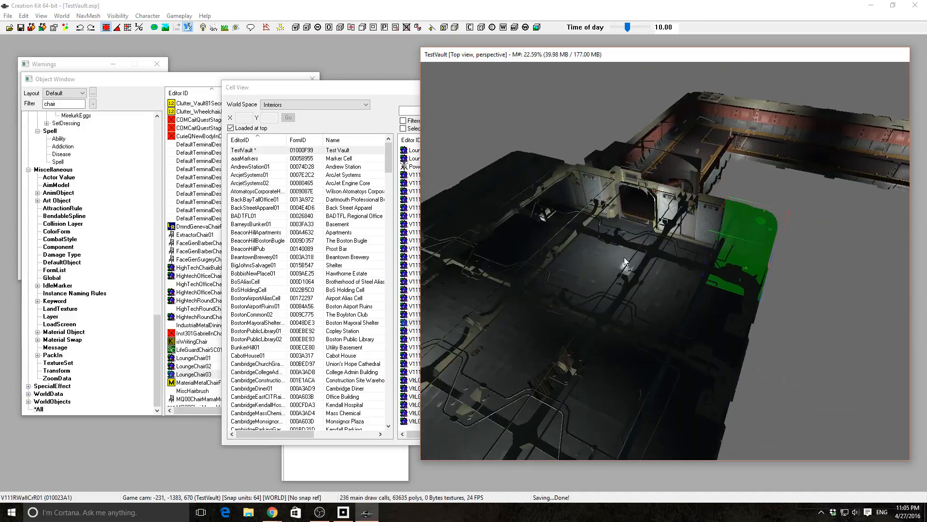